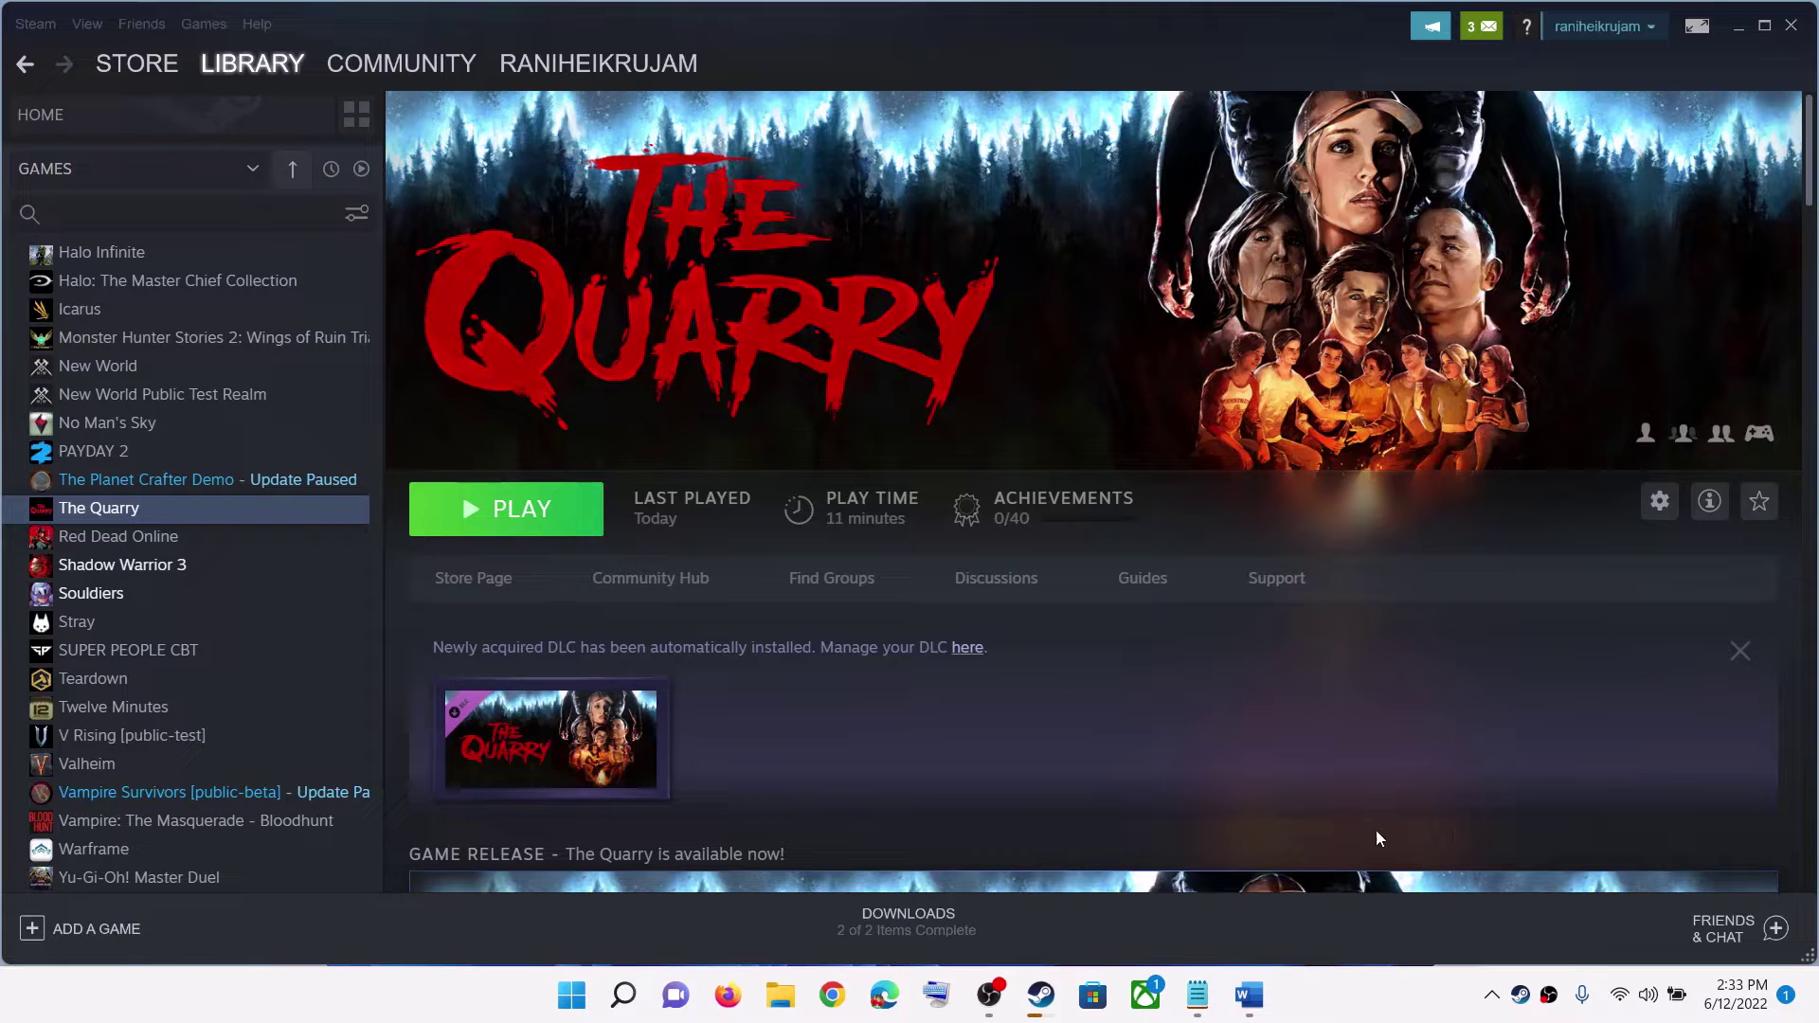
- Review the guide's 'Restart your PC' step and check the Start menu power options
left_click(1249, 995)
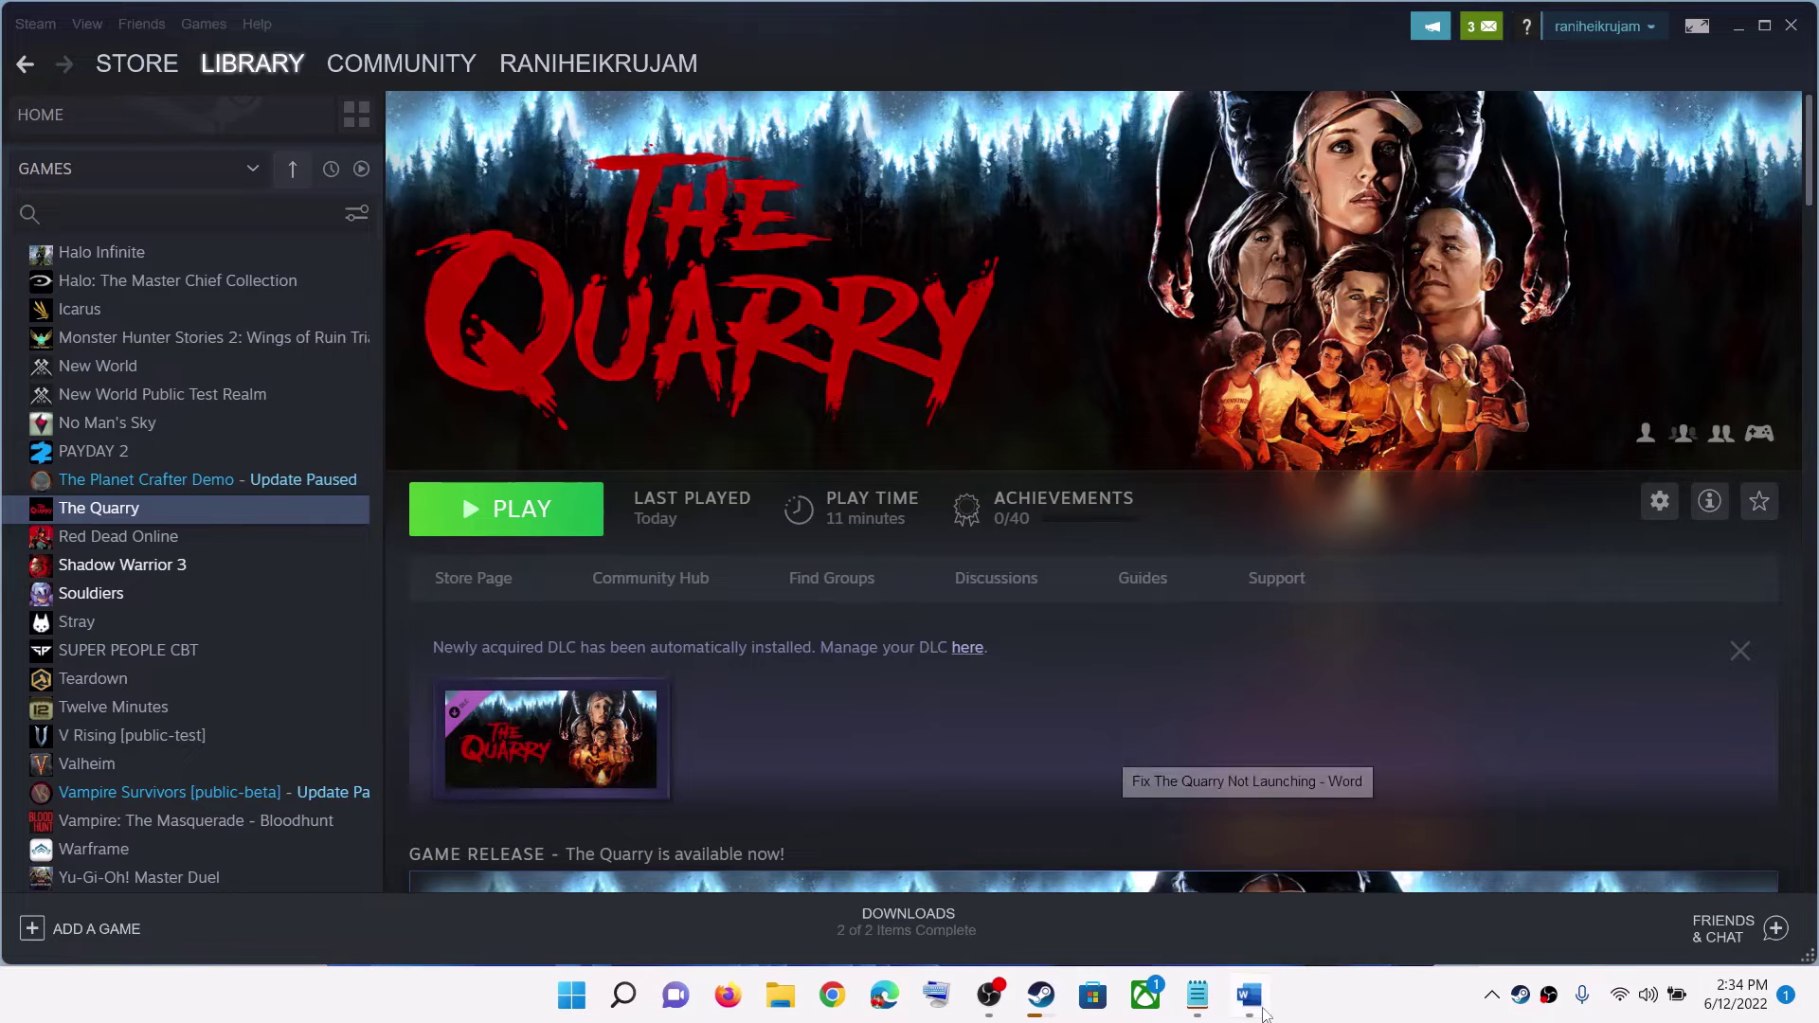
left_click_drag(334, 519, 734, 521)
key("super")
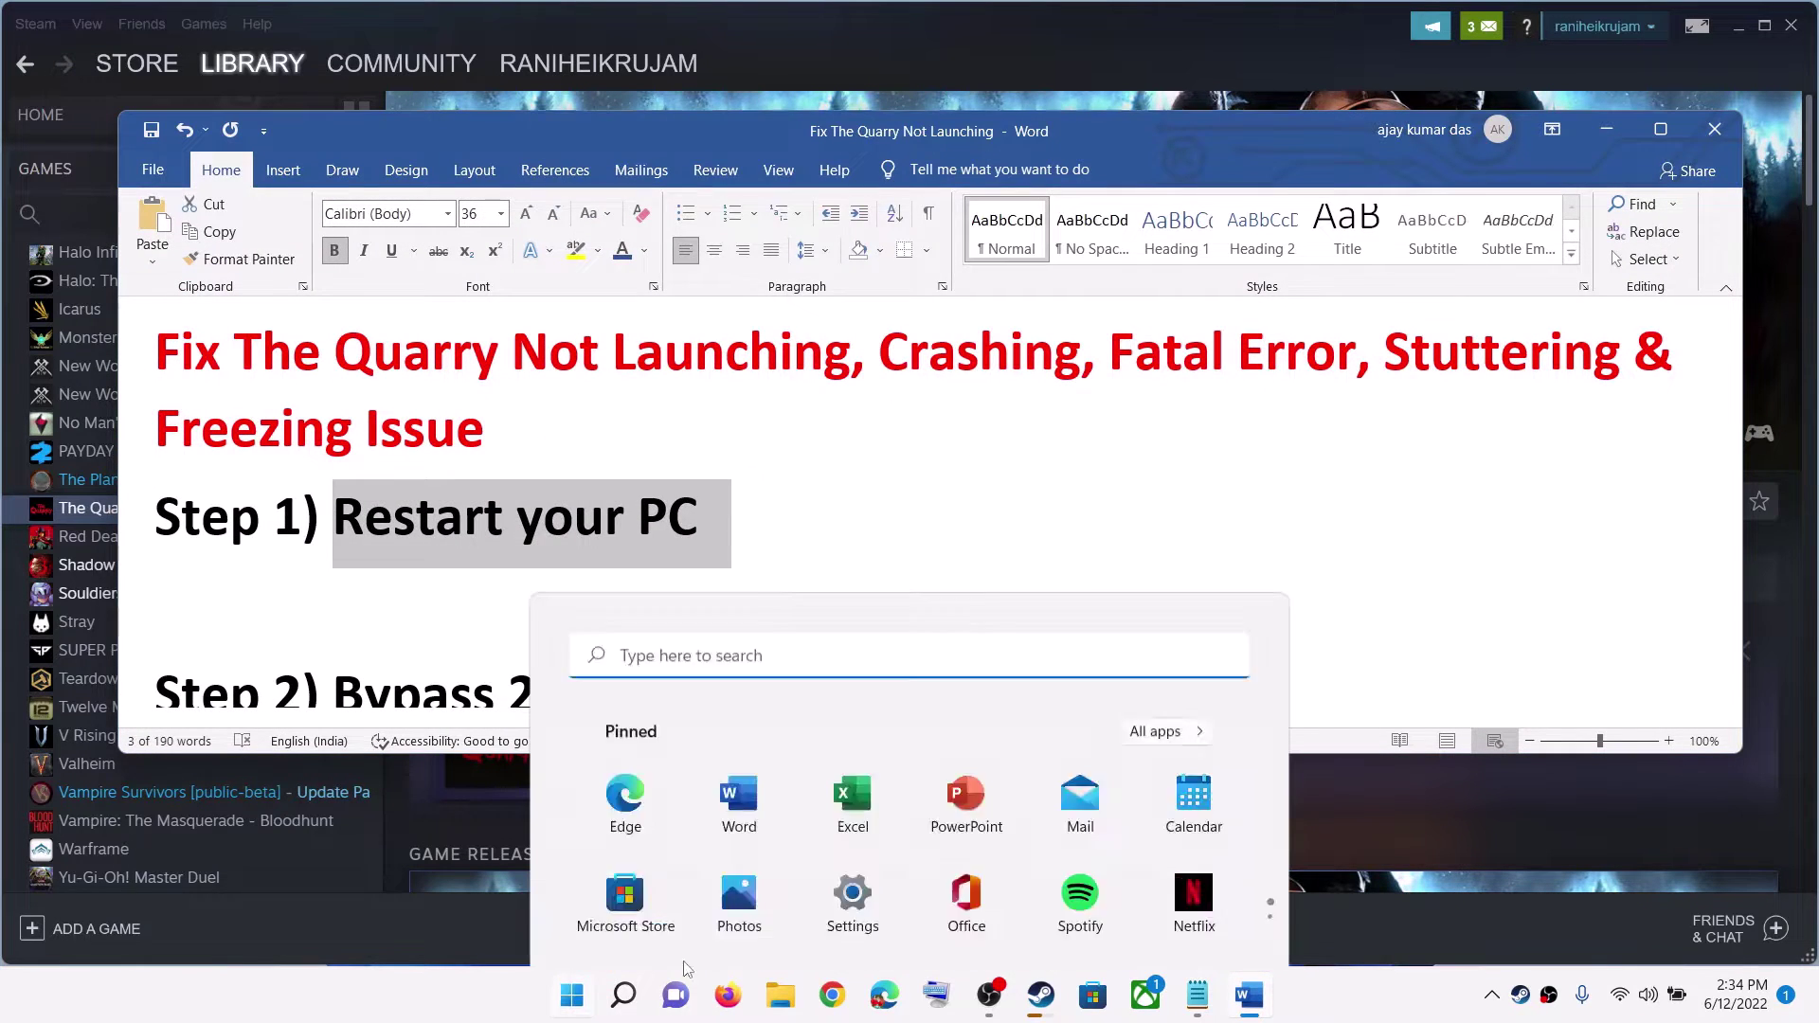
left_click(1203, 913)
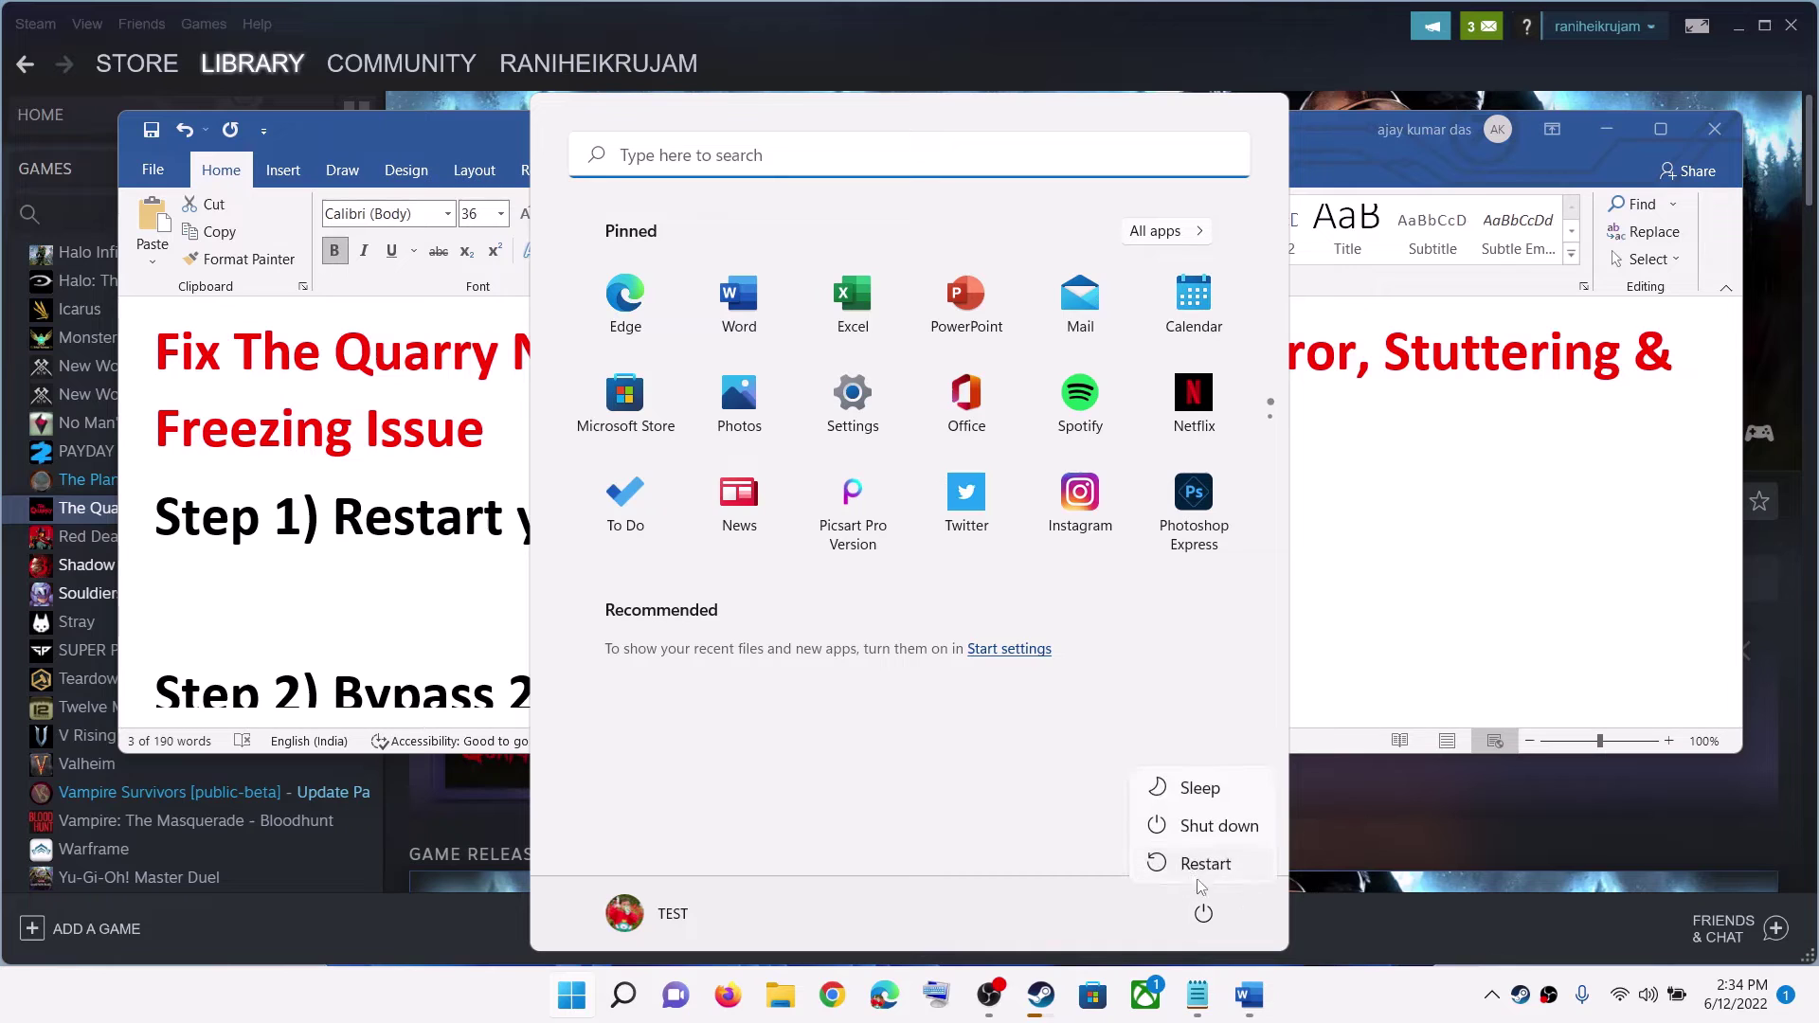
key("Escape")
key("Escape")
- Copy Step 2's quoted TheQuarry.exe launch path with %command%, then minimize Word
scroll(651, 561, "down", 2)
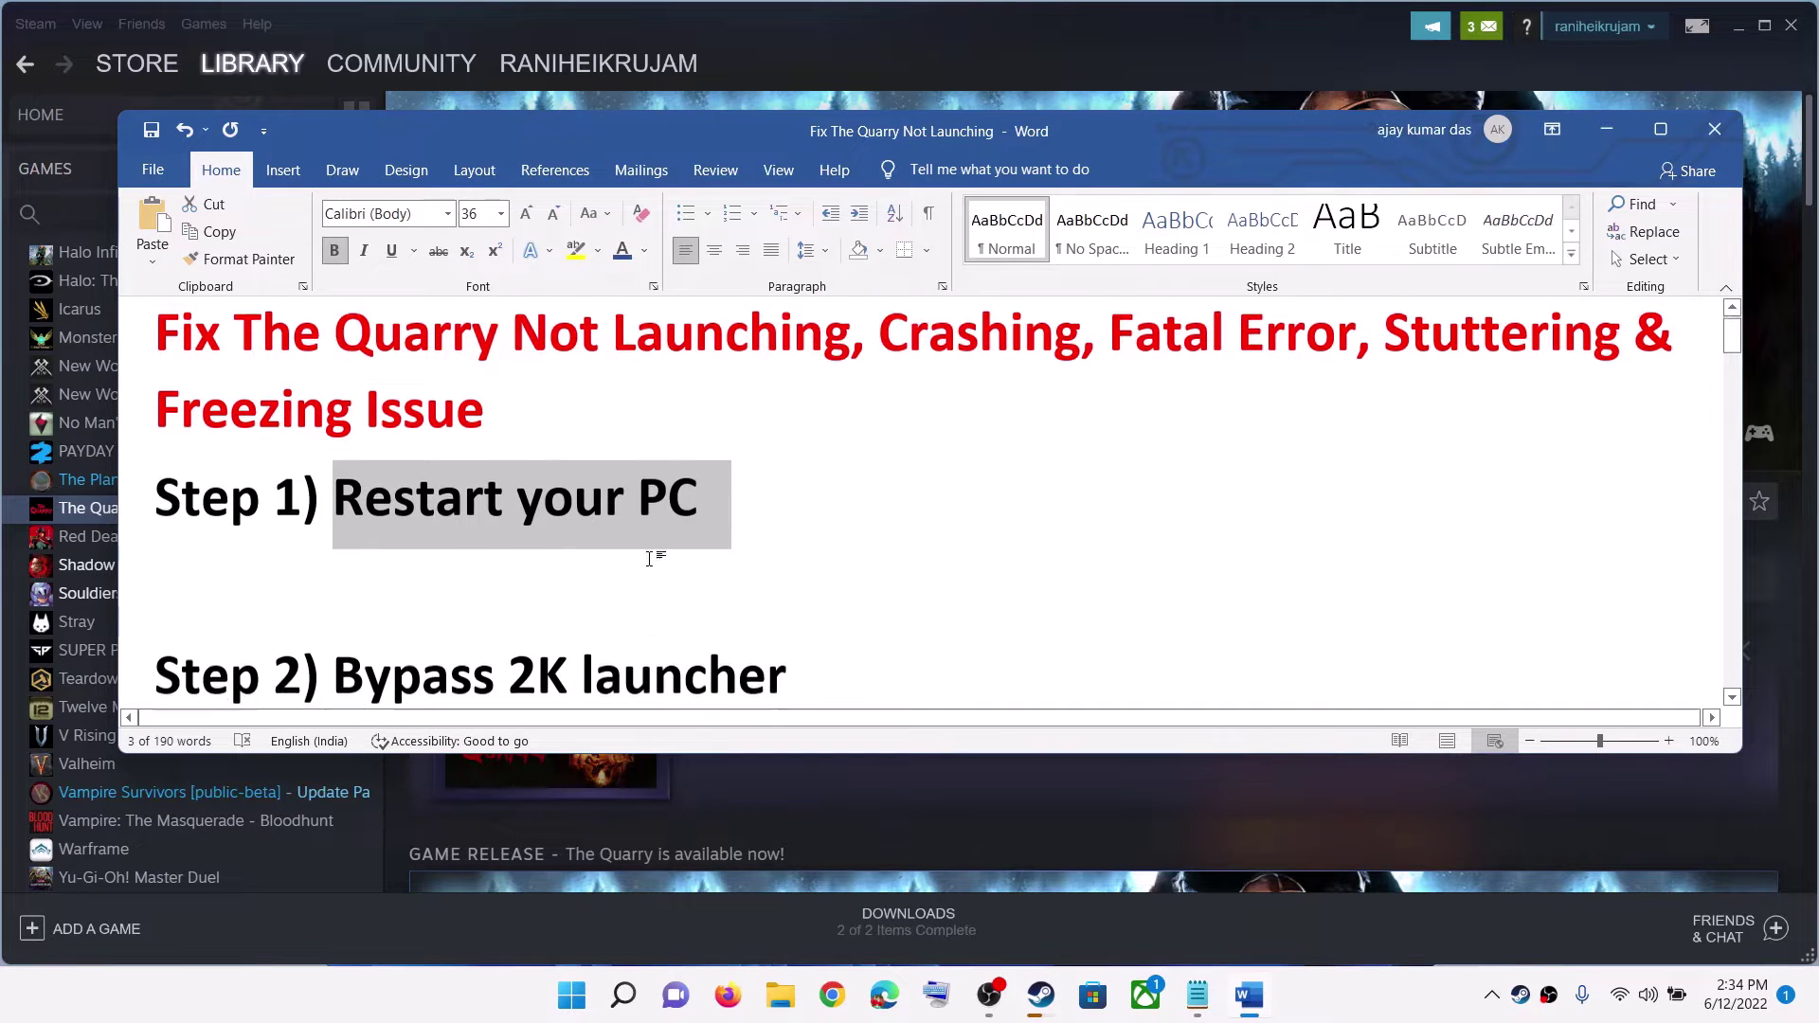
left_click_drag(334, 585, 786, 585)
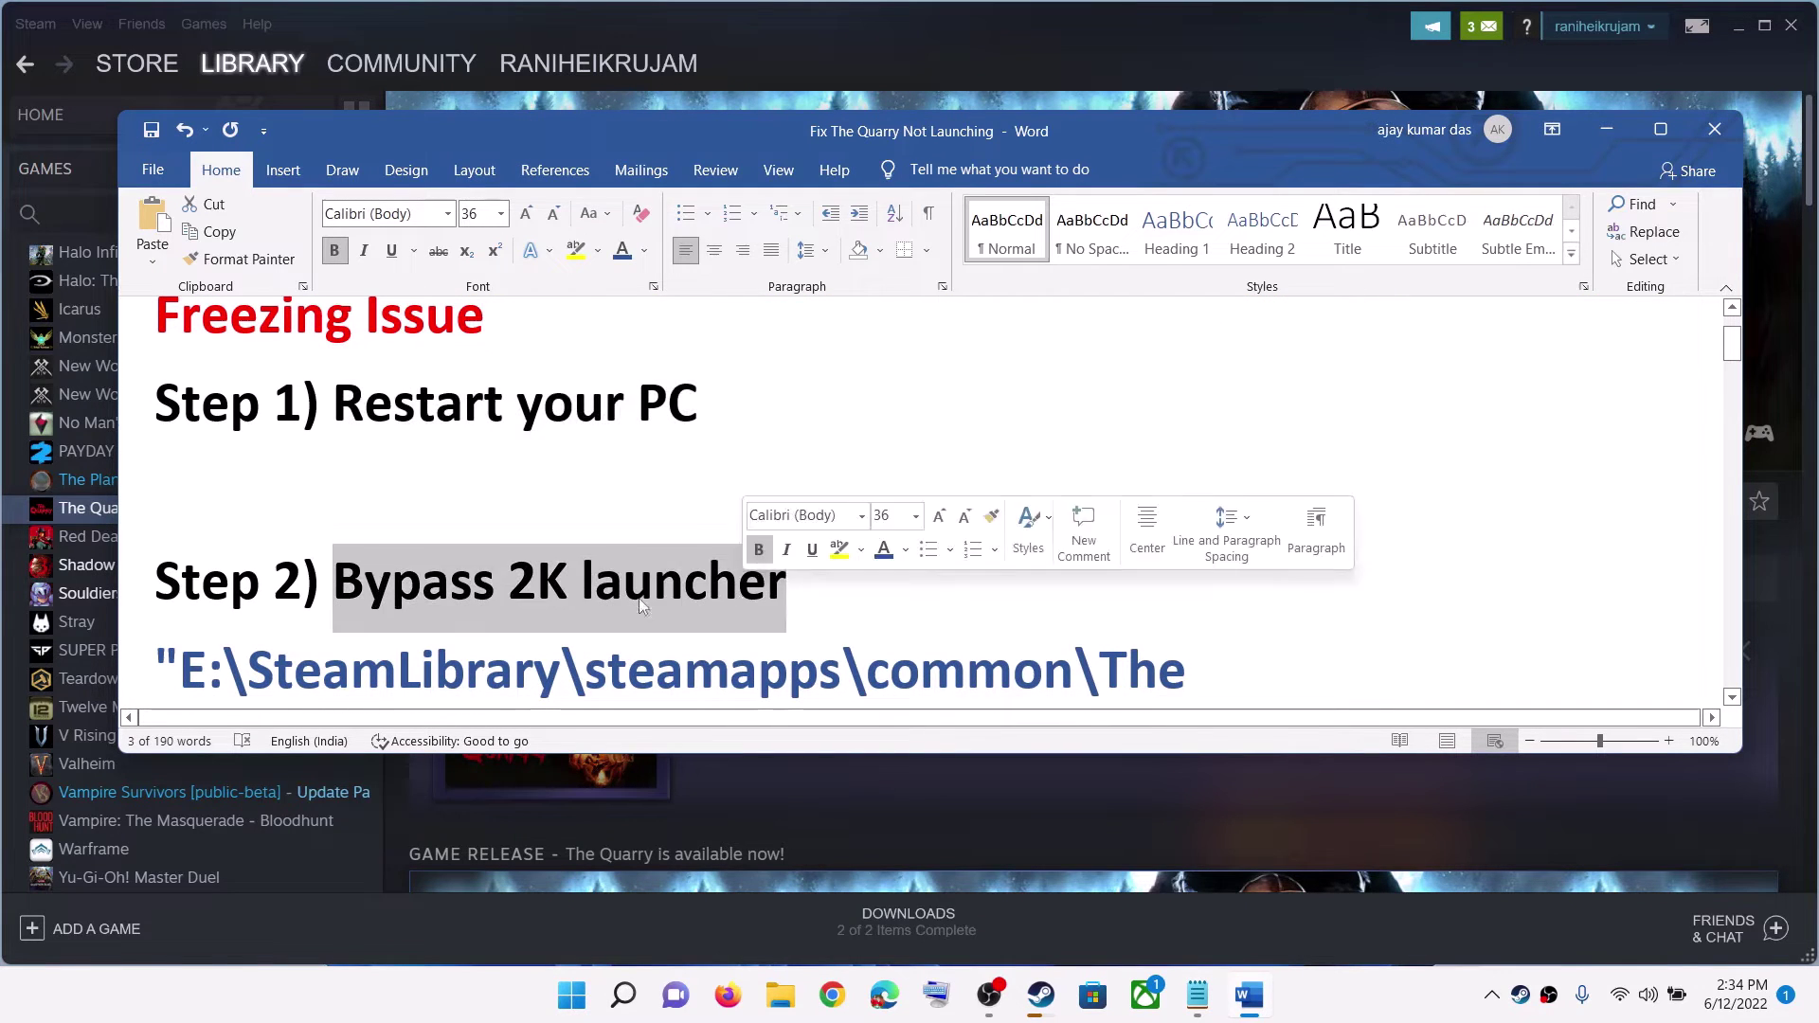
scroll(503, 607, "down", 2)
left_click_drag(157, 559, 1054, 641)
right_click(689, 568)
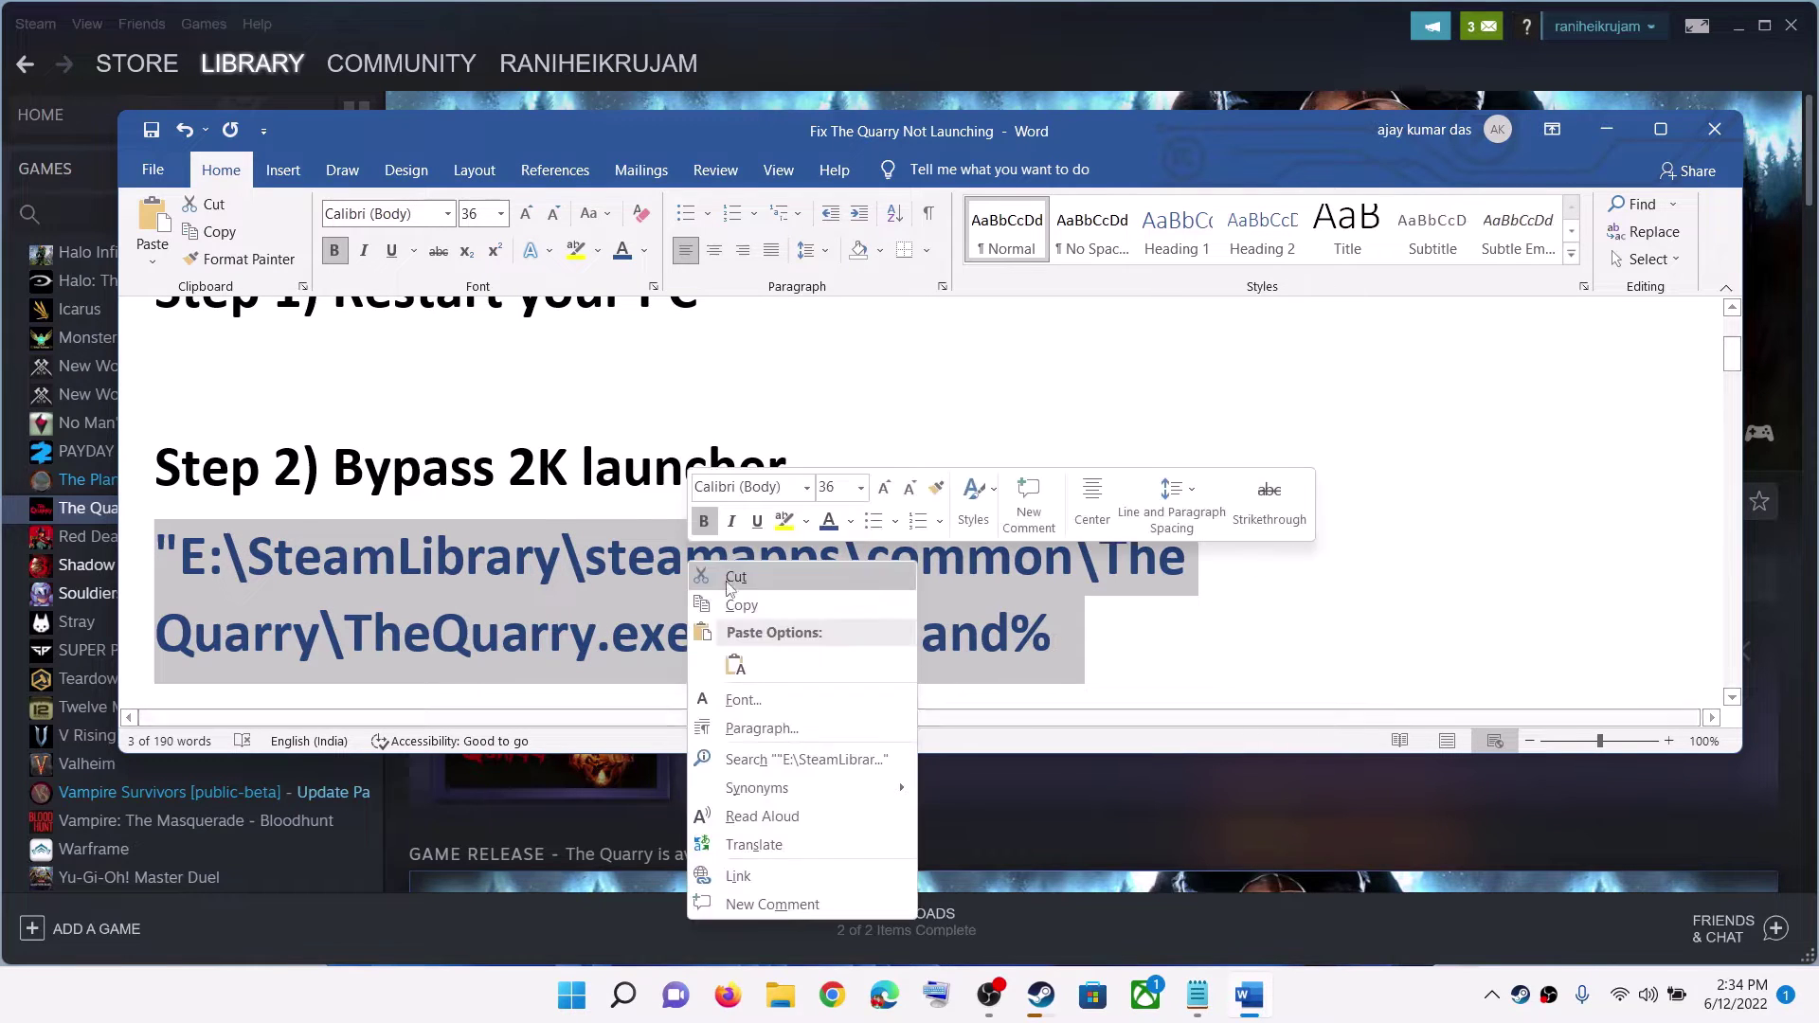
left_click(748, 607)
left_click(1628, 132)
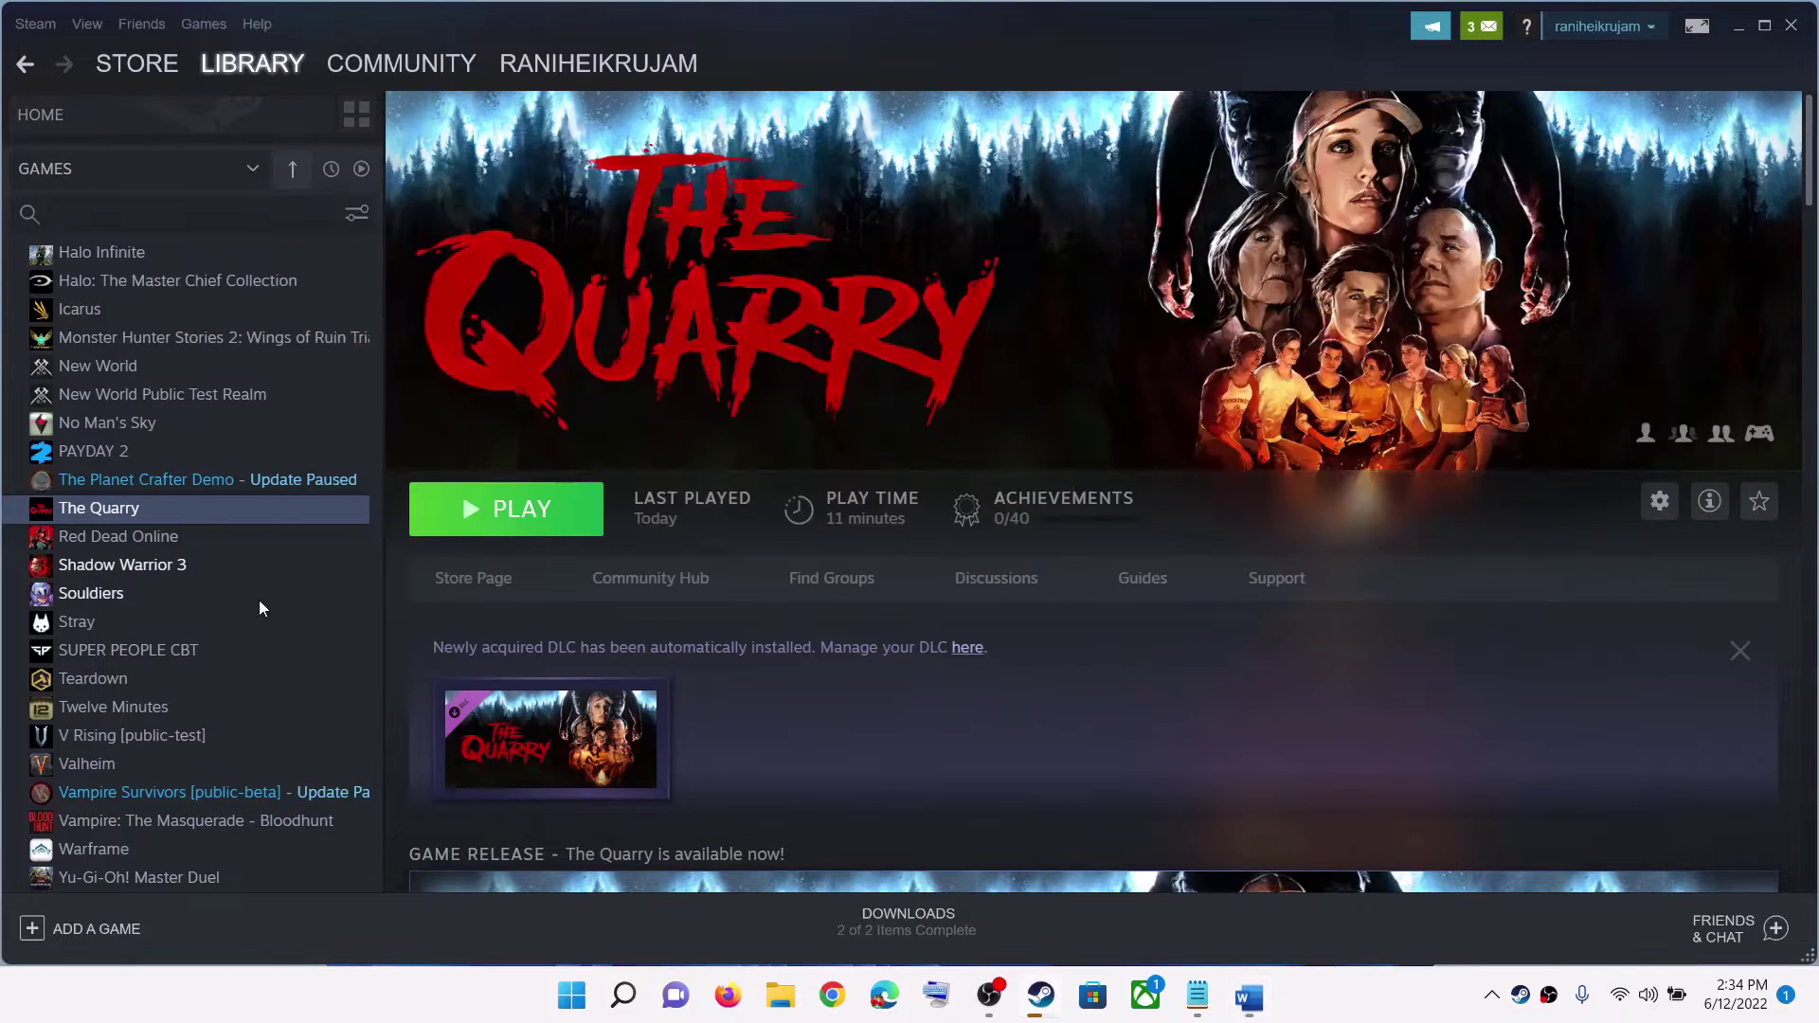
- Paste the copied TheQuarry.exe path into The Quarry's Launch Options field
right_click(171, 514)
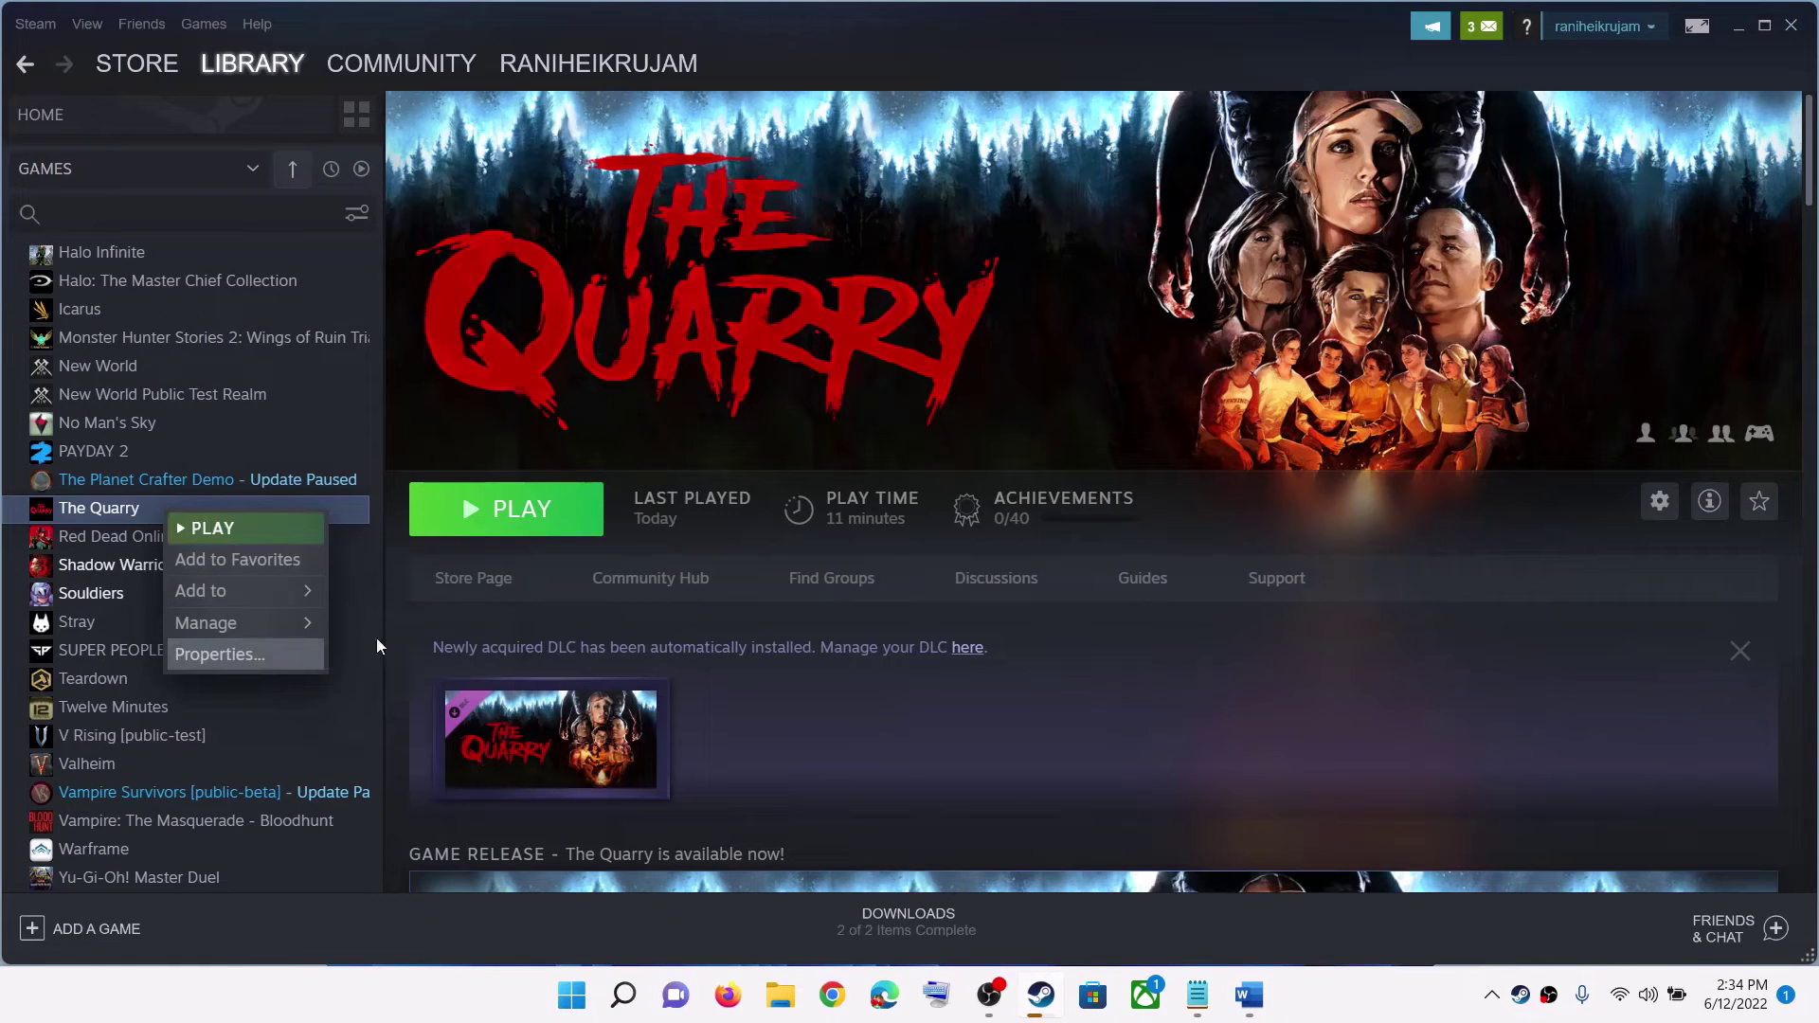
left_click(199, 653)
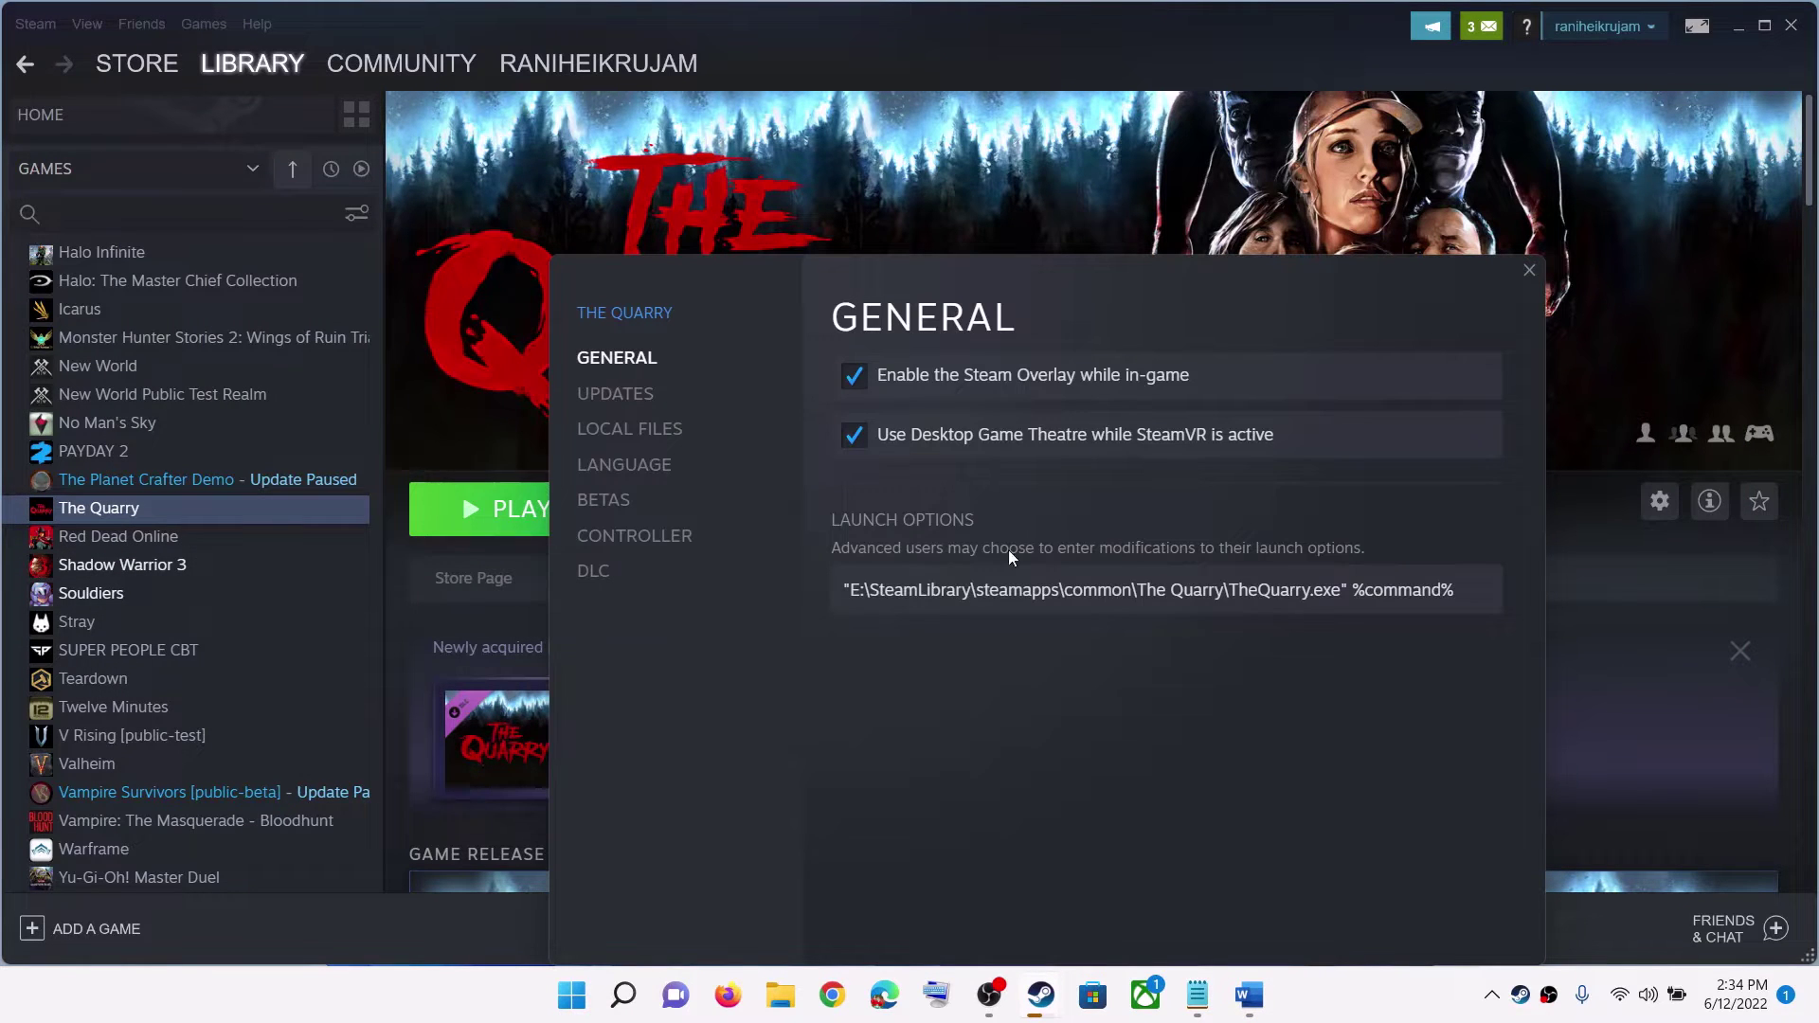
left_click(995, 597)
left_click(1028, 540)
left_click(900, 603)
key("ctrl+a")
key("End")
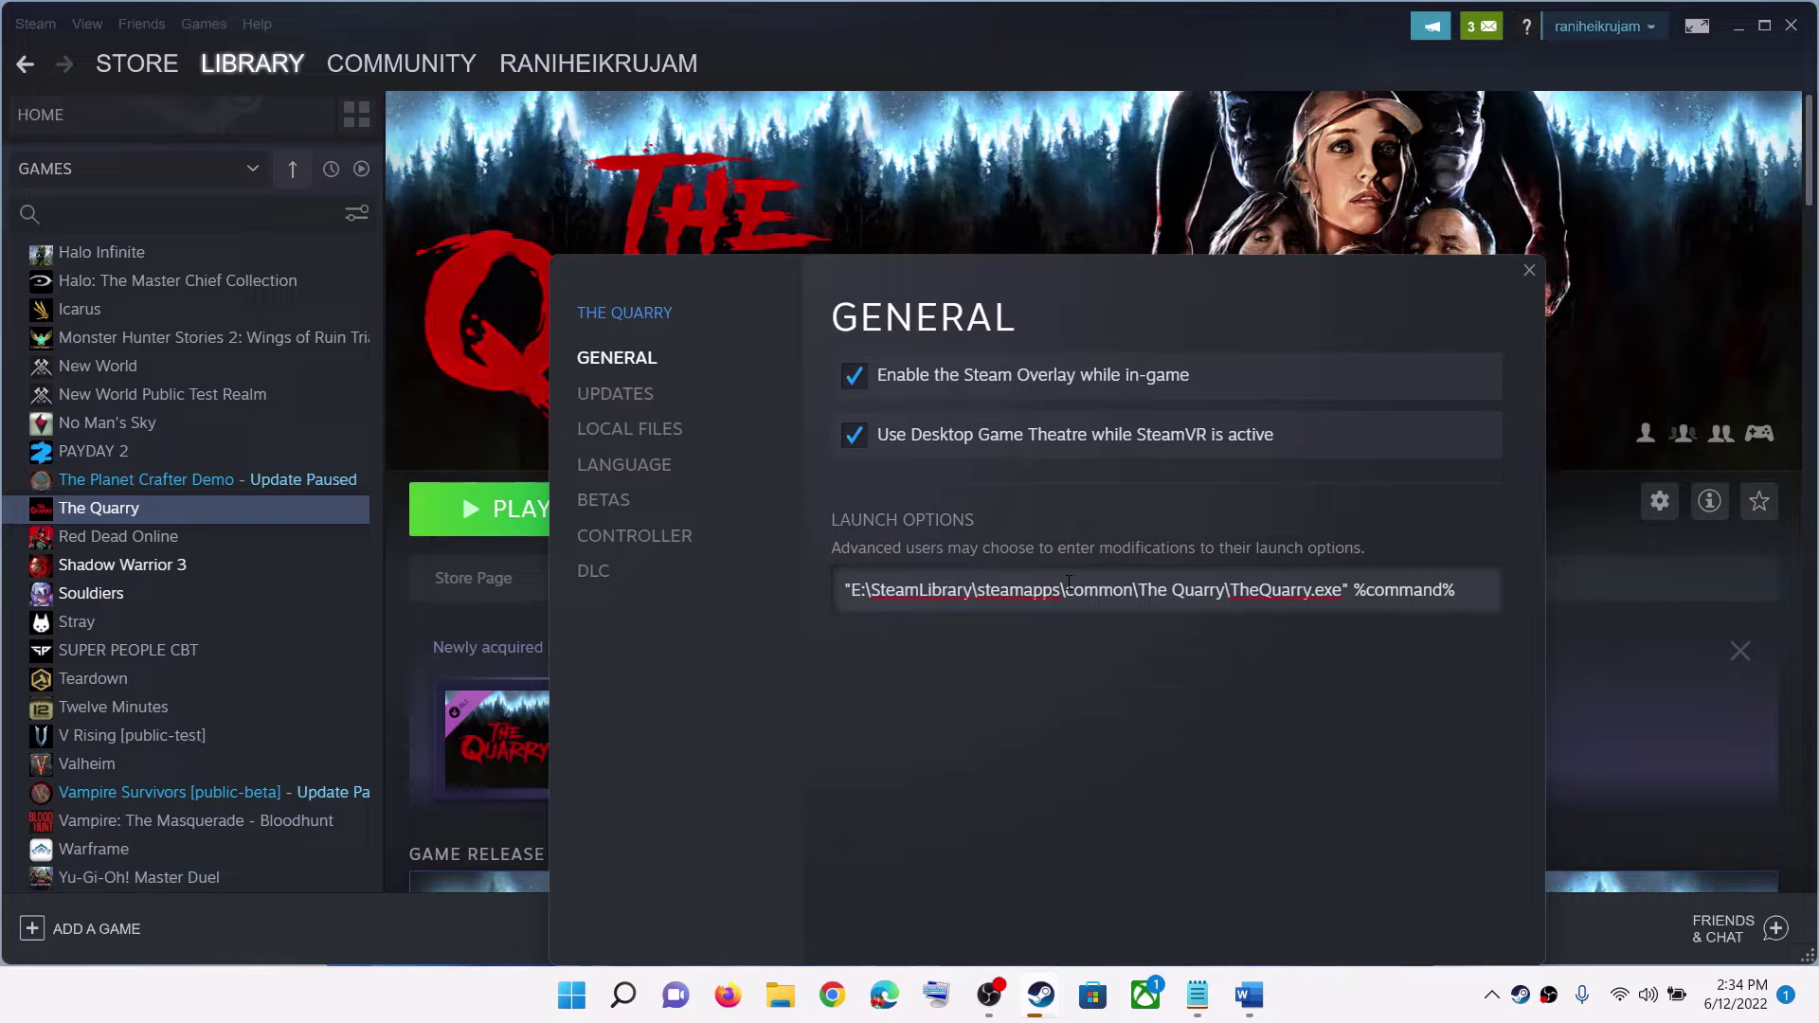
- Try drive letters C and D in the path, restore E, and close properties
key("BackSpace")
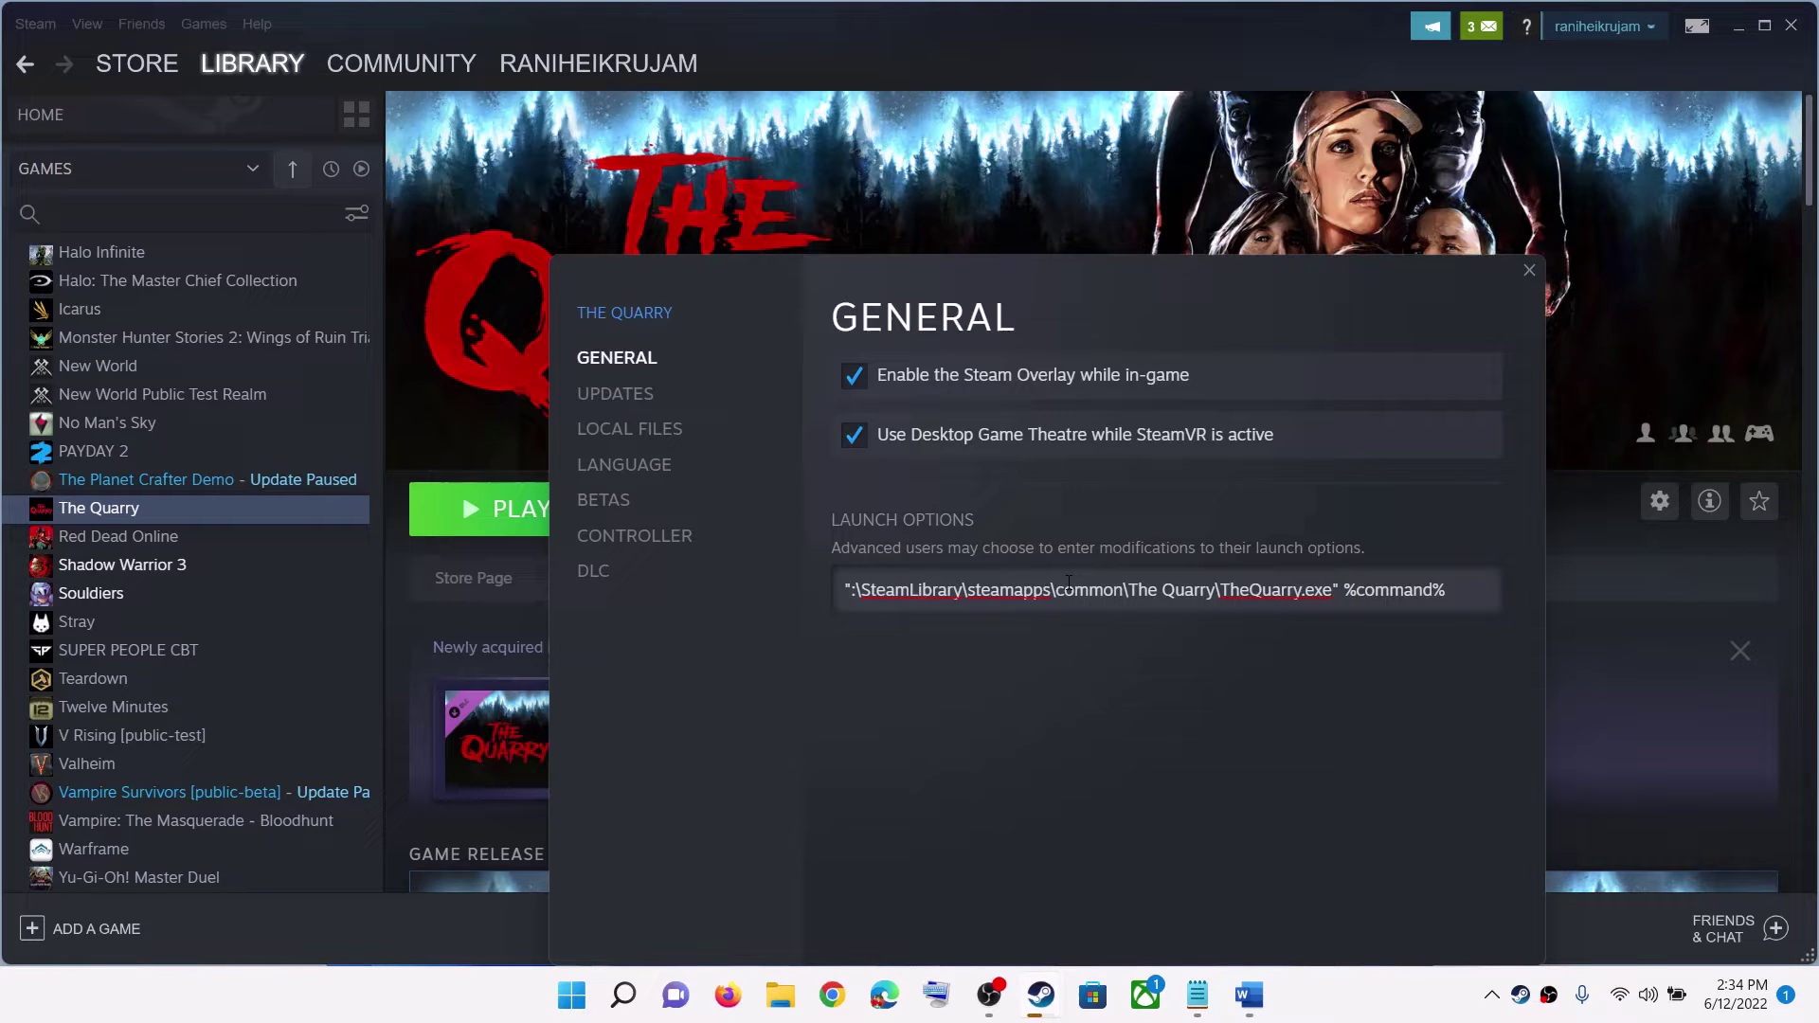
type("C")
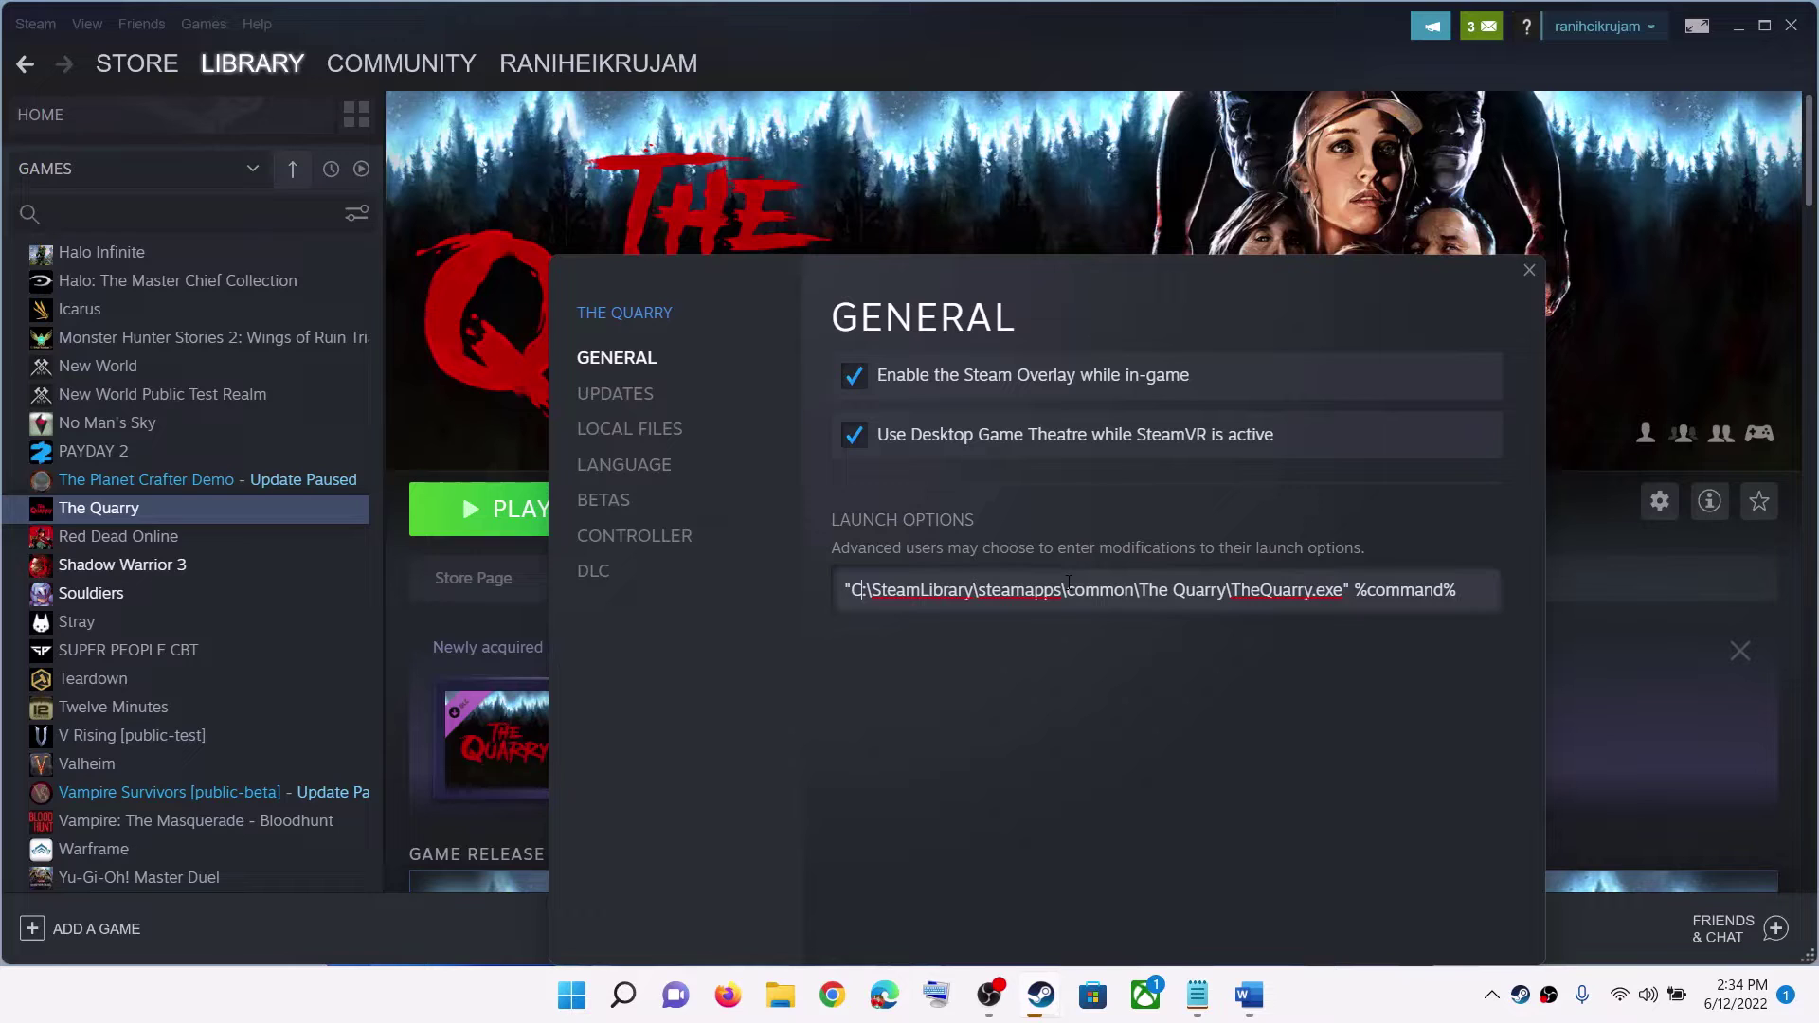
key("BackSpace")
type("D")
key("BackSpace")
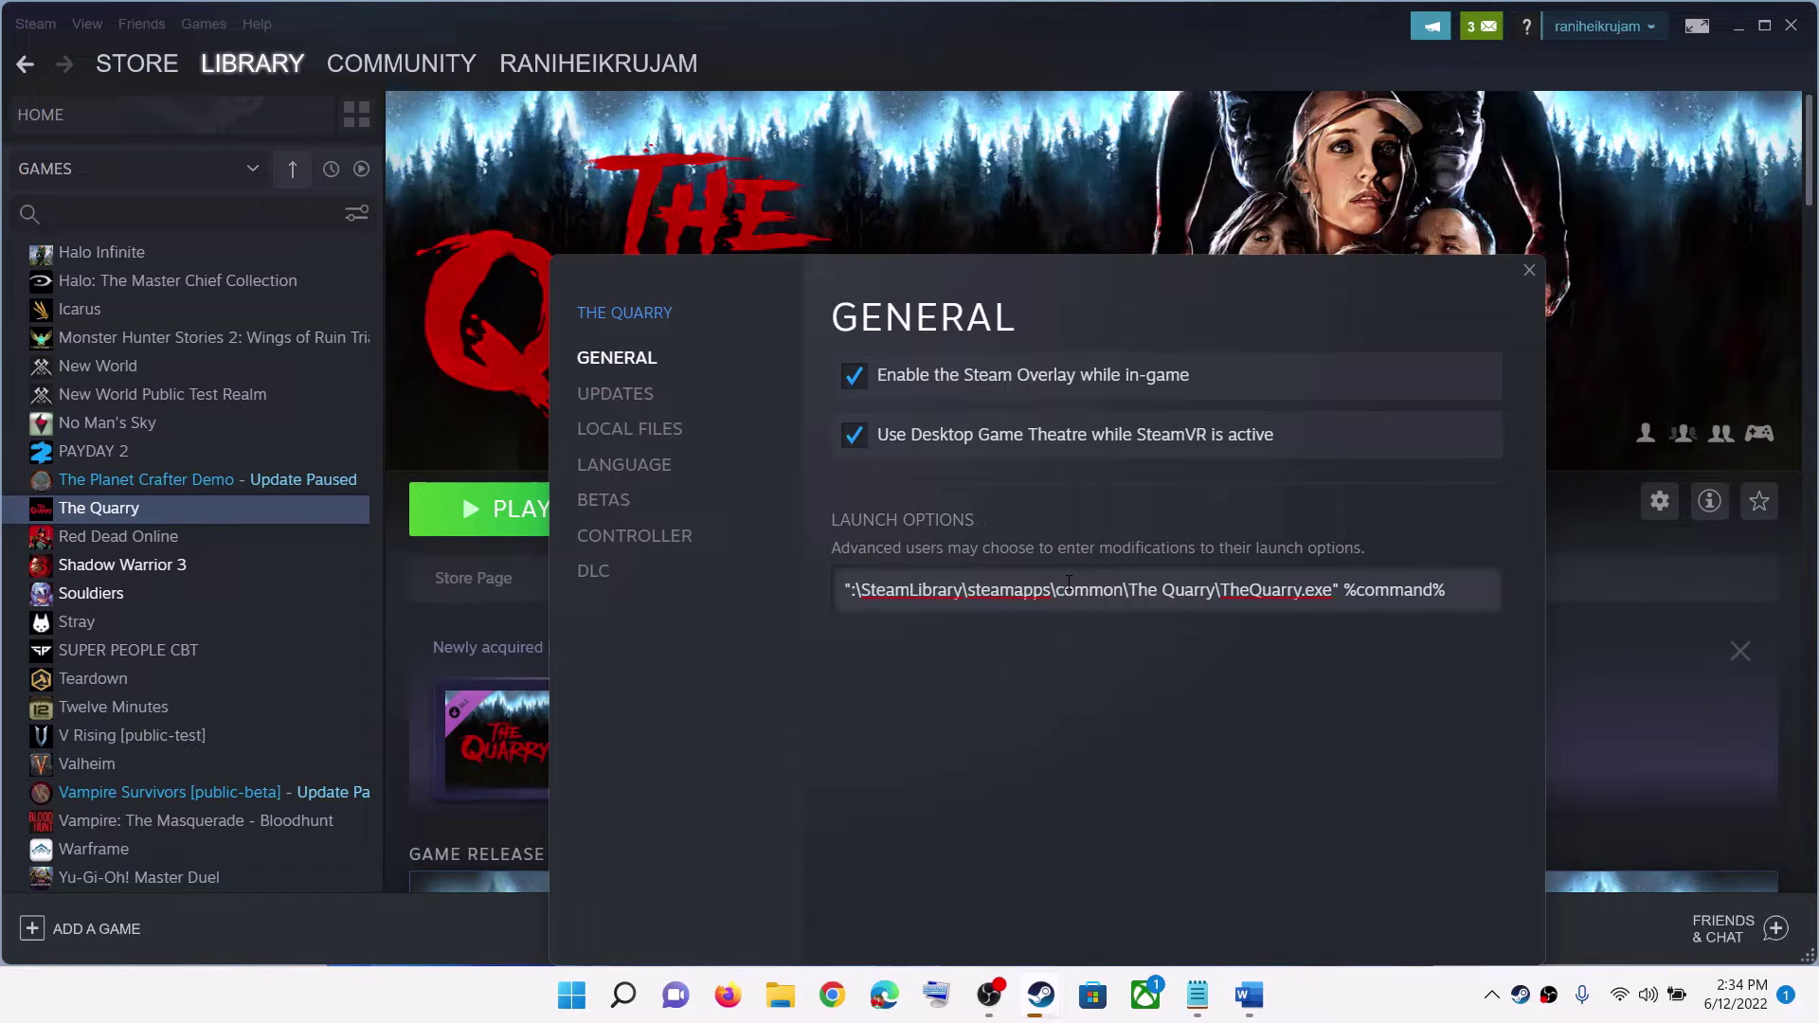
type("E")
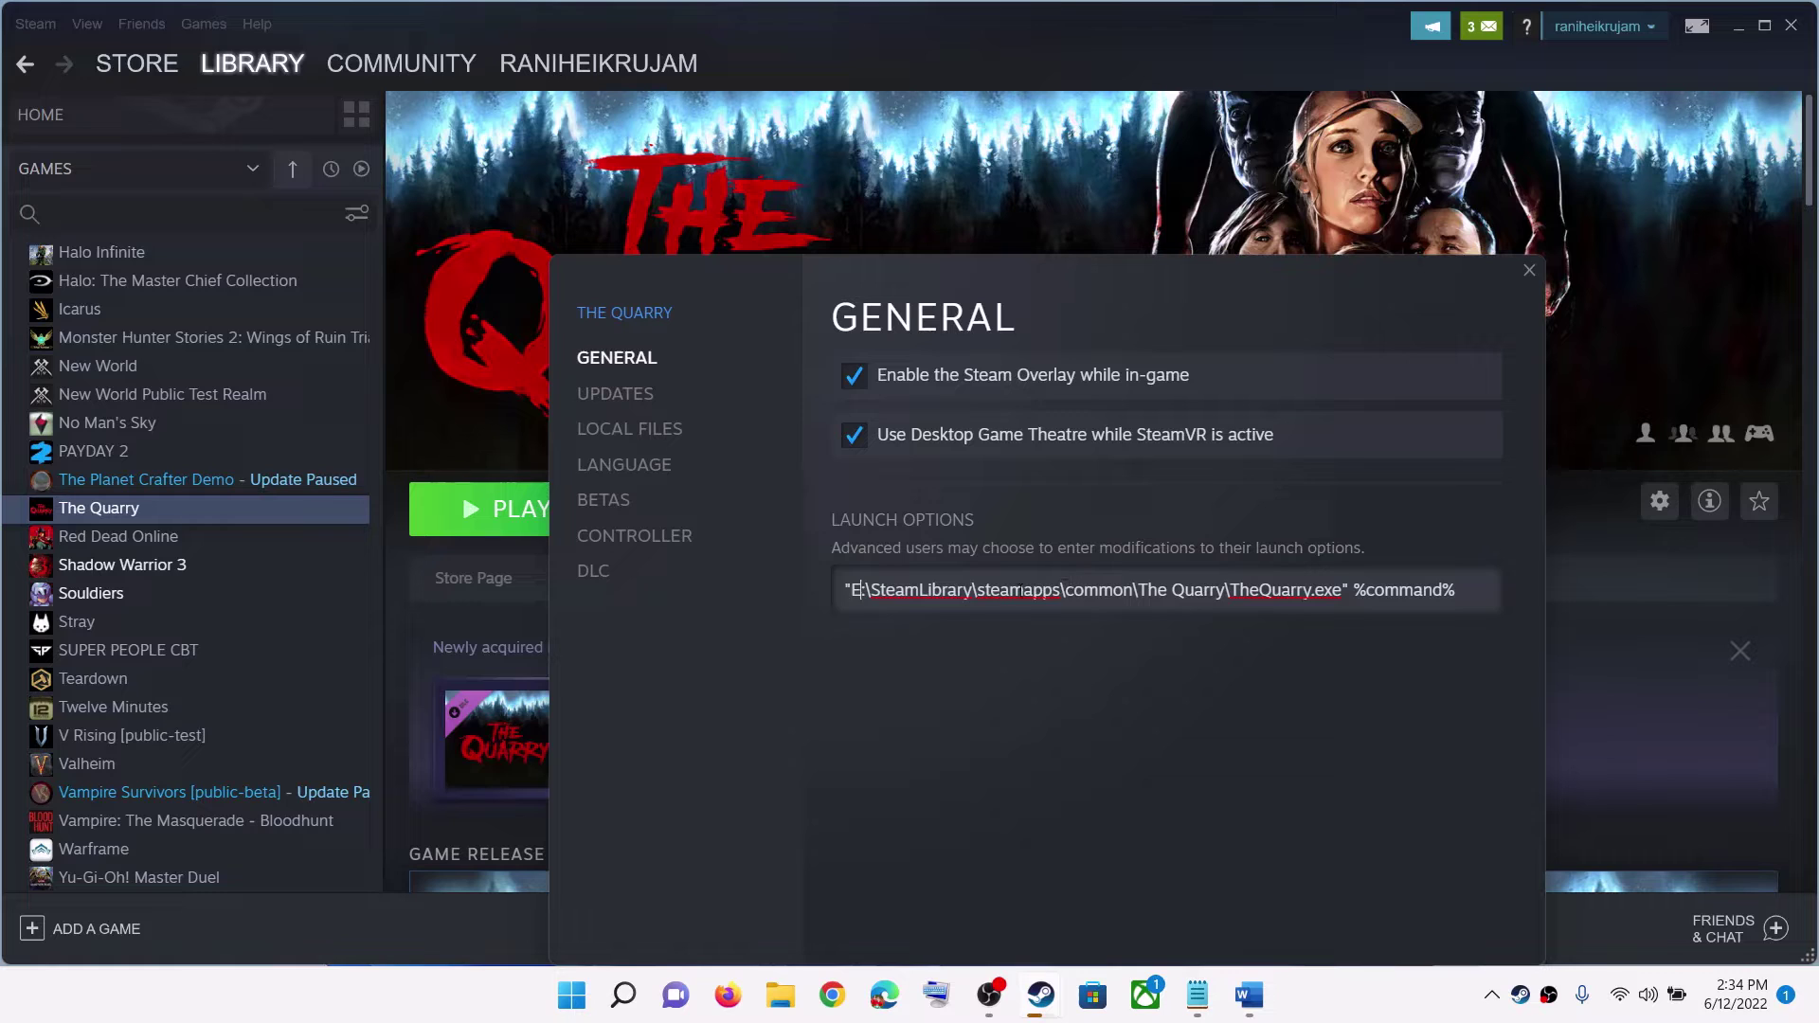
left_click(1084, 585)
left_click_drag(1477, 602, 836, 592)
left_click(1412, 457)
left_click(1529, 270)
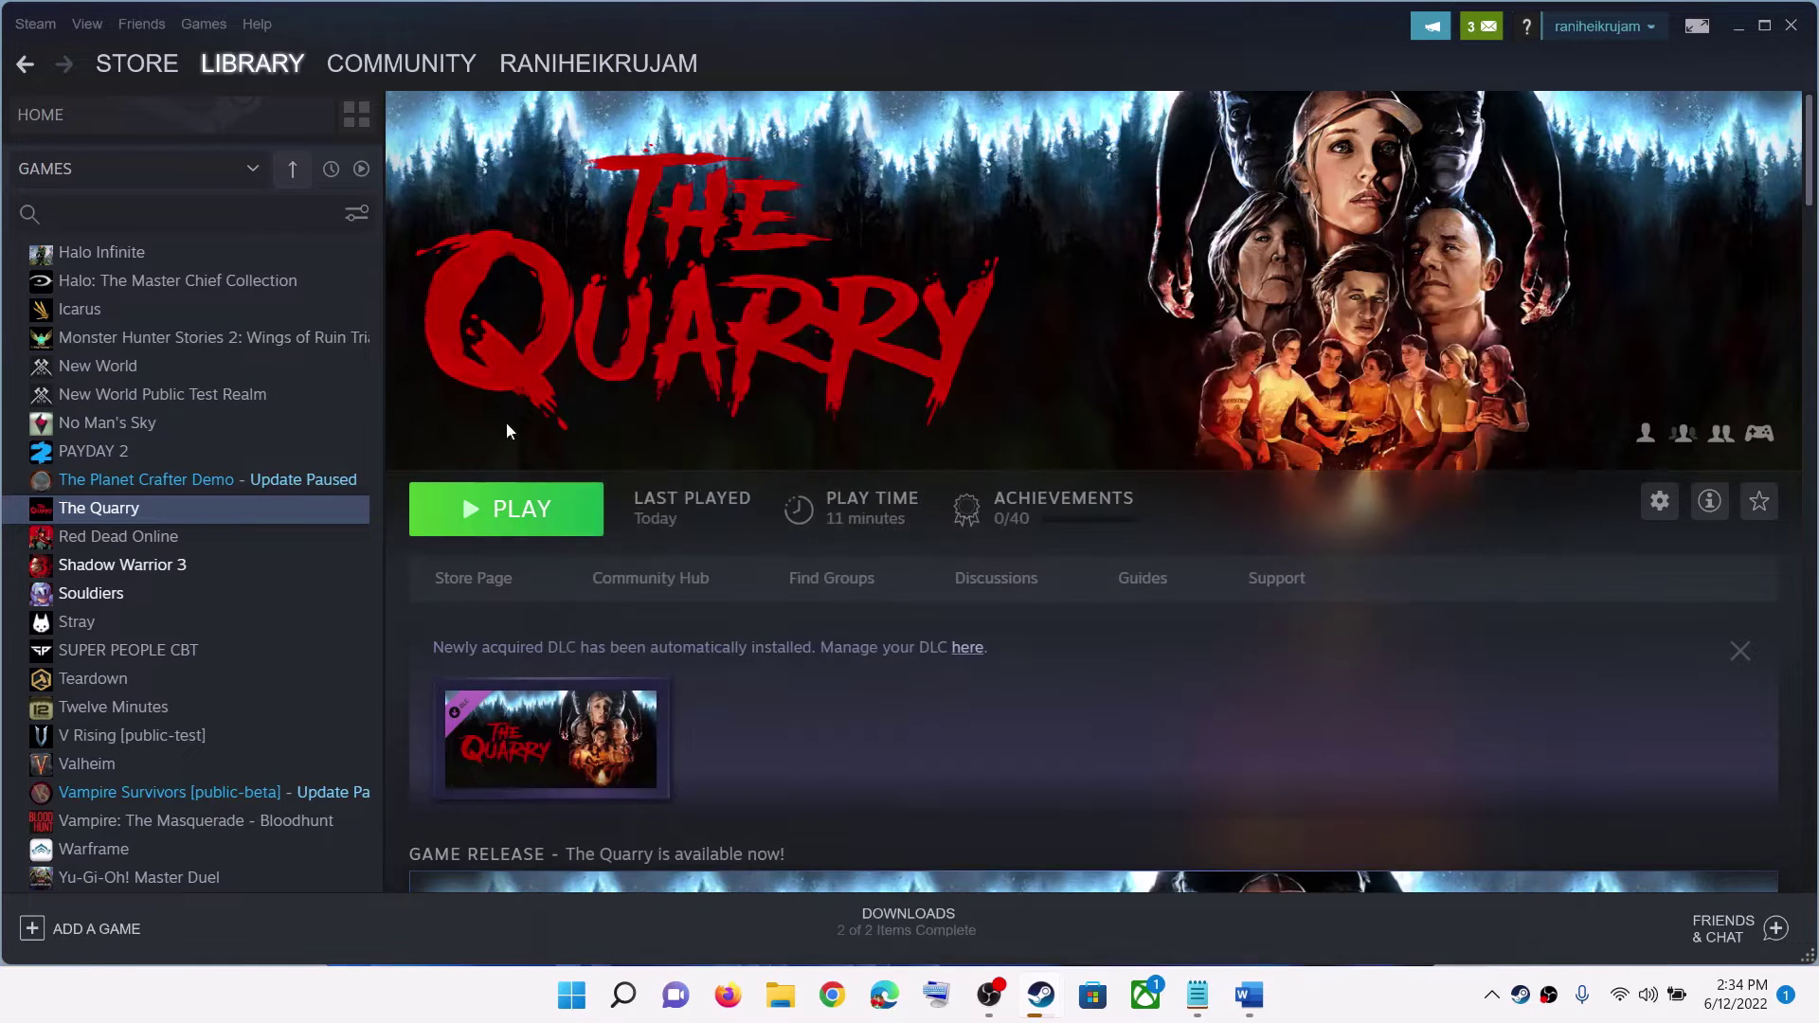
- Scroll the guide to Step 3, highlight 'Install the game on SSD', and minimize Word
left_click(1263, 1009)
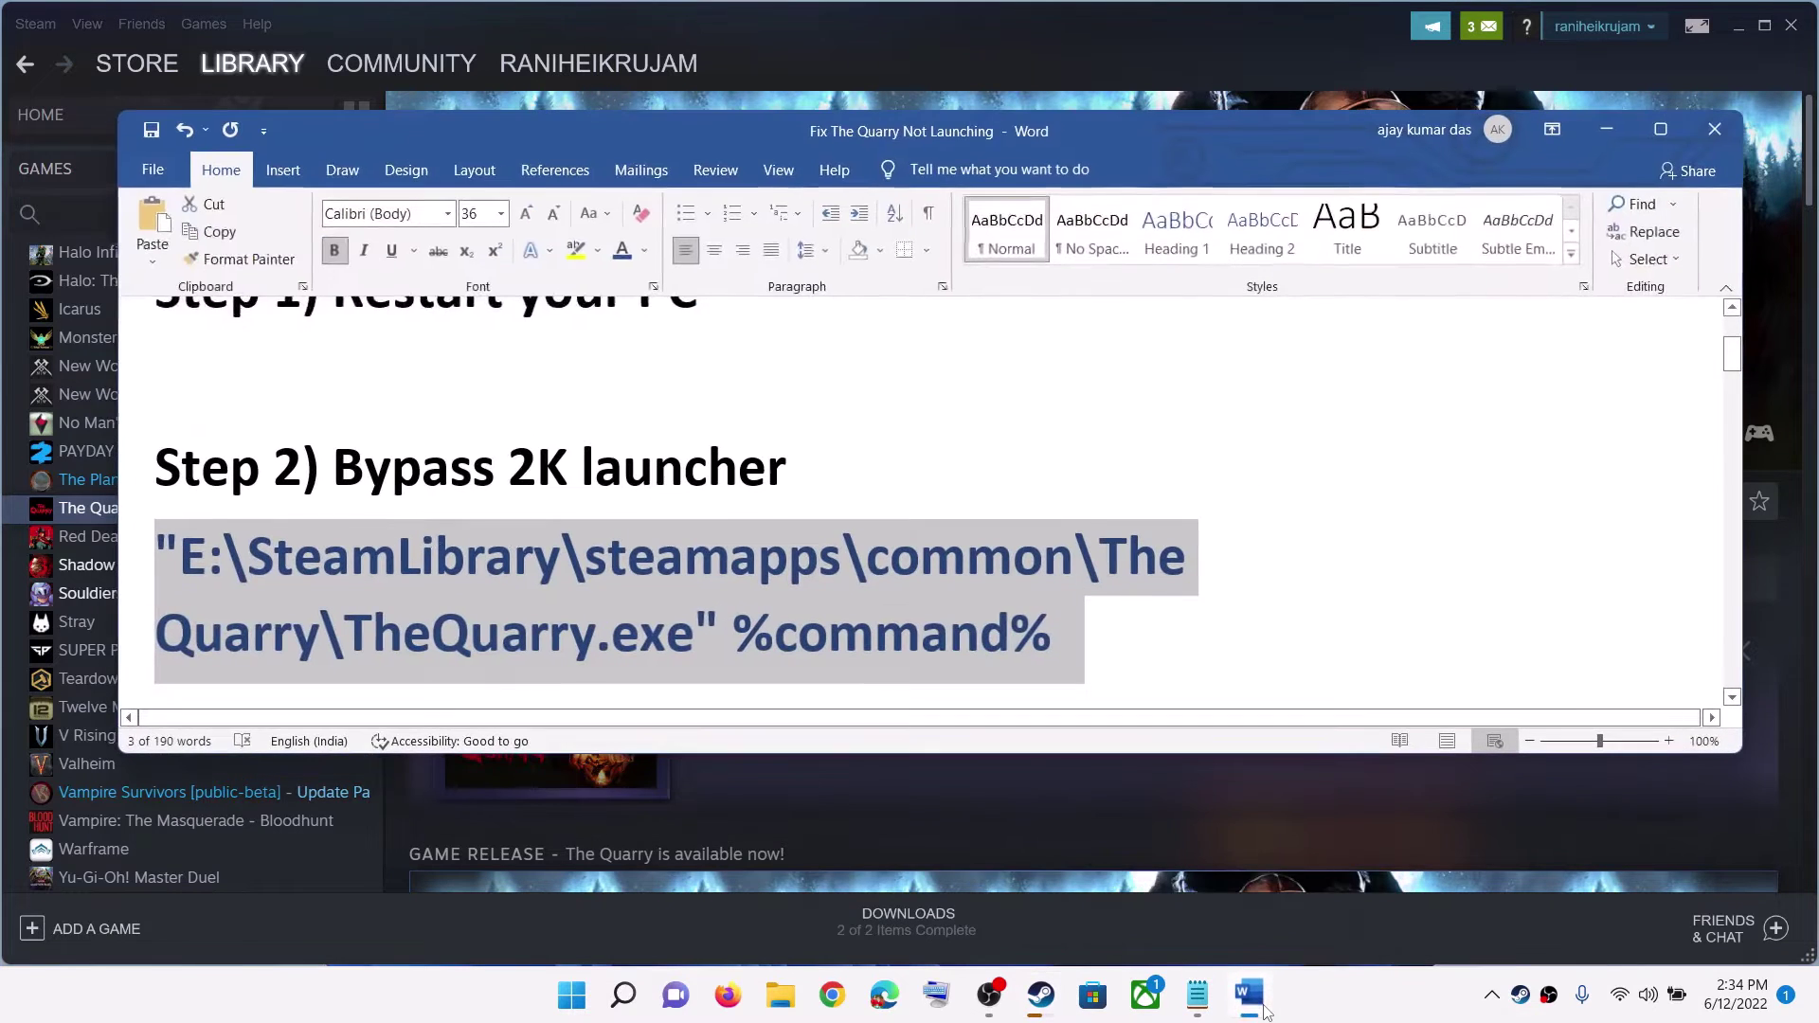
left_click(321, 469)
left_click_drag(789, 549, 157, 557)
scroll(539, 617, "down", 3)
mouse_move(351, 584)
left_mouse_down()
mouse_move(1048, 592)
mouse_move(336, 590)
left_mouse_up()
left_click(1121, 613)
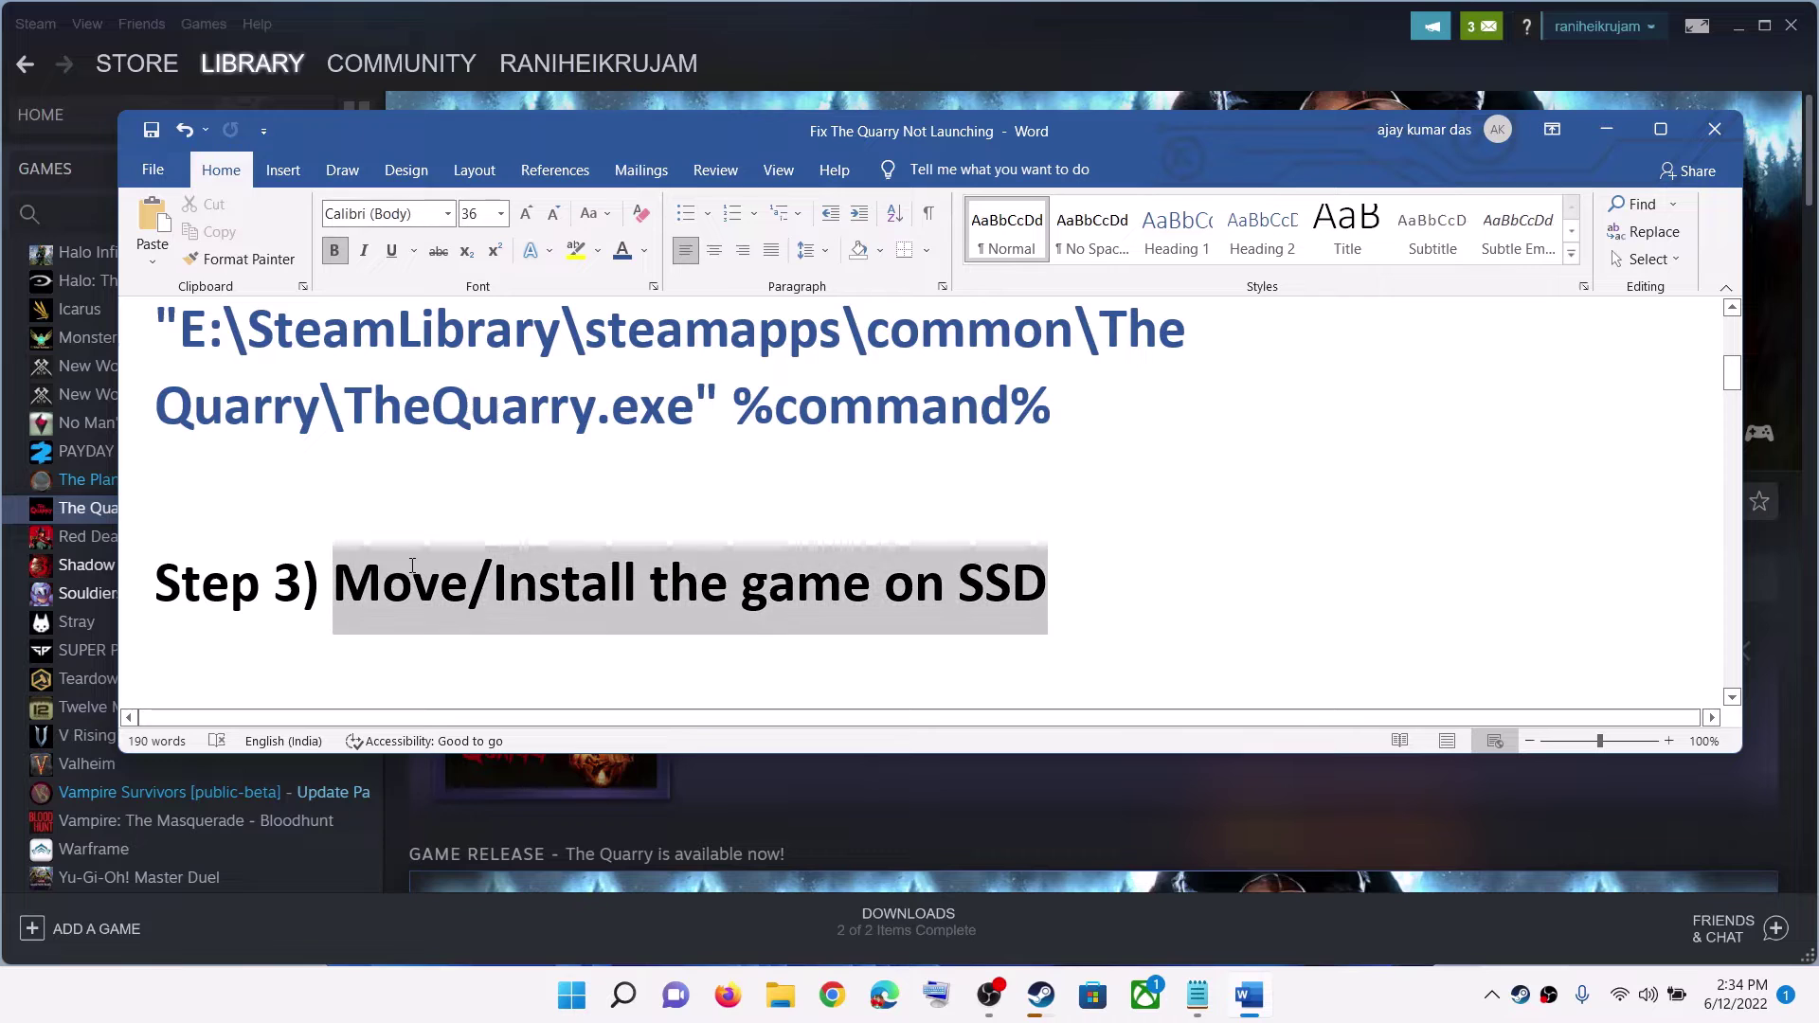
left_click(1149, 601)
double_click(1002, 585)
left_click_drag(493, 588, 844, 604)
left_click_drag(1047, 587, 337, 592)
left_click(701, 588)
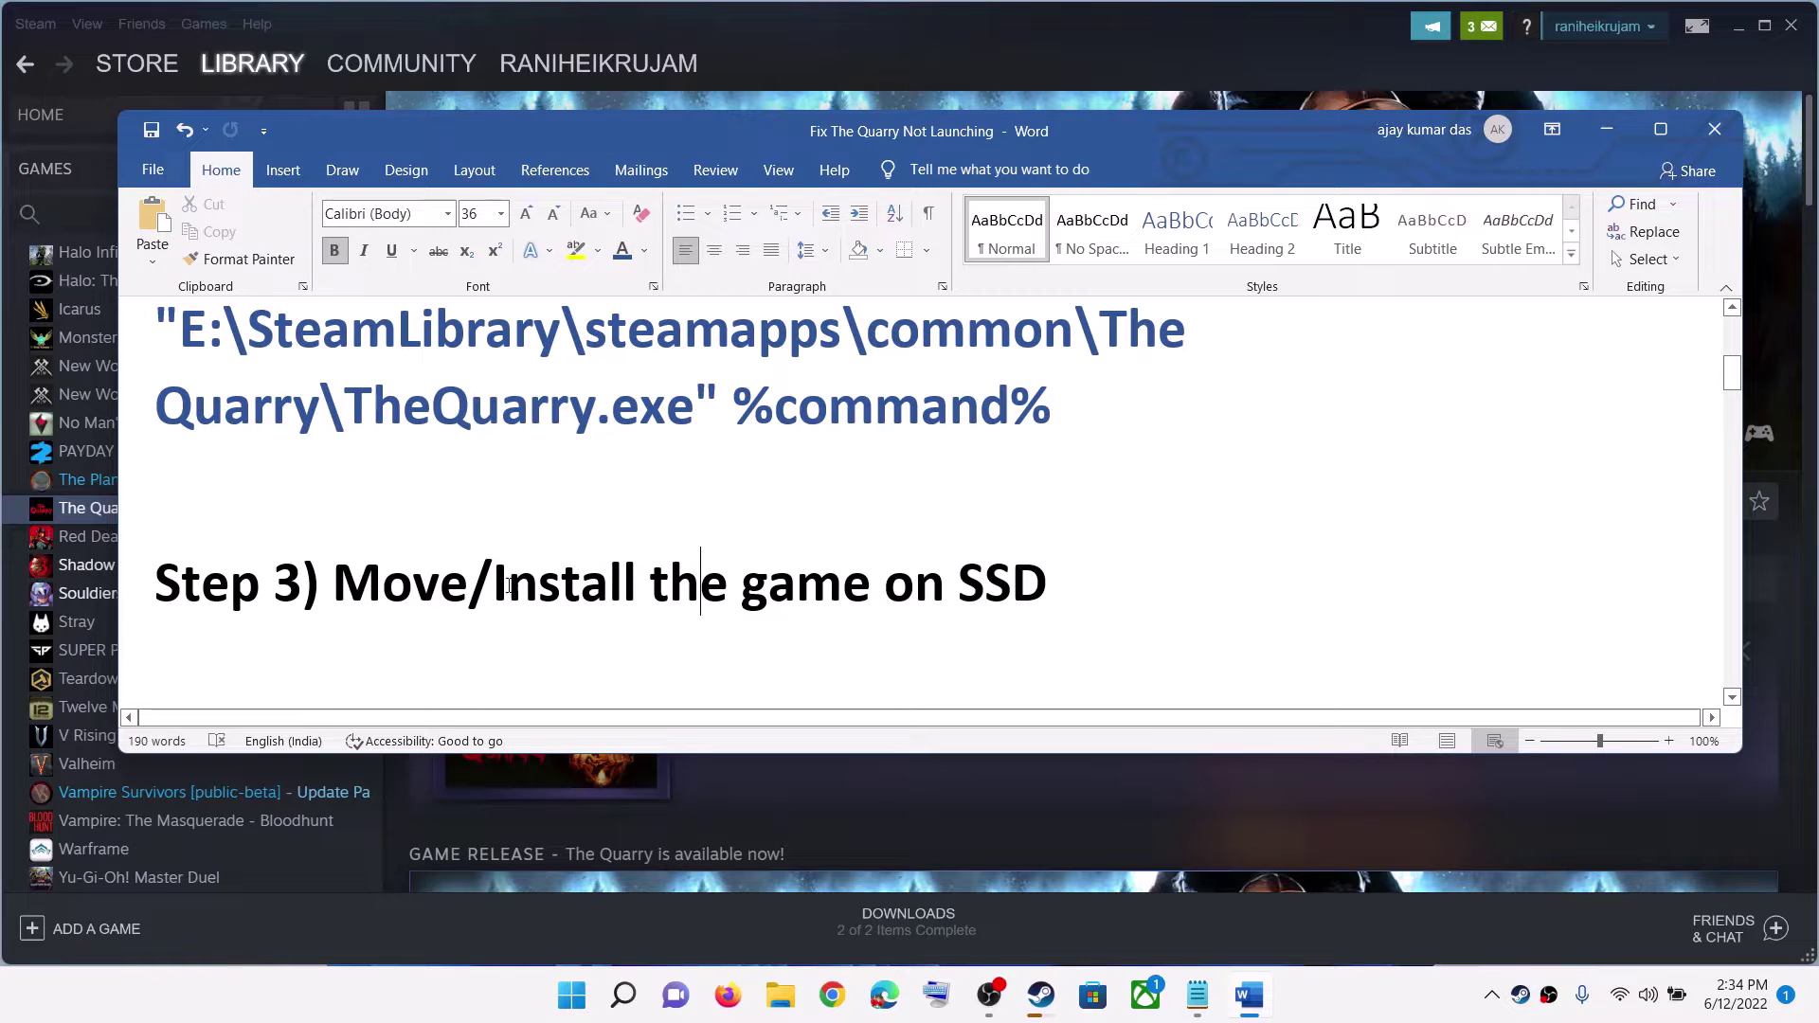
left_click_drag(494, 592, 957, 592)
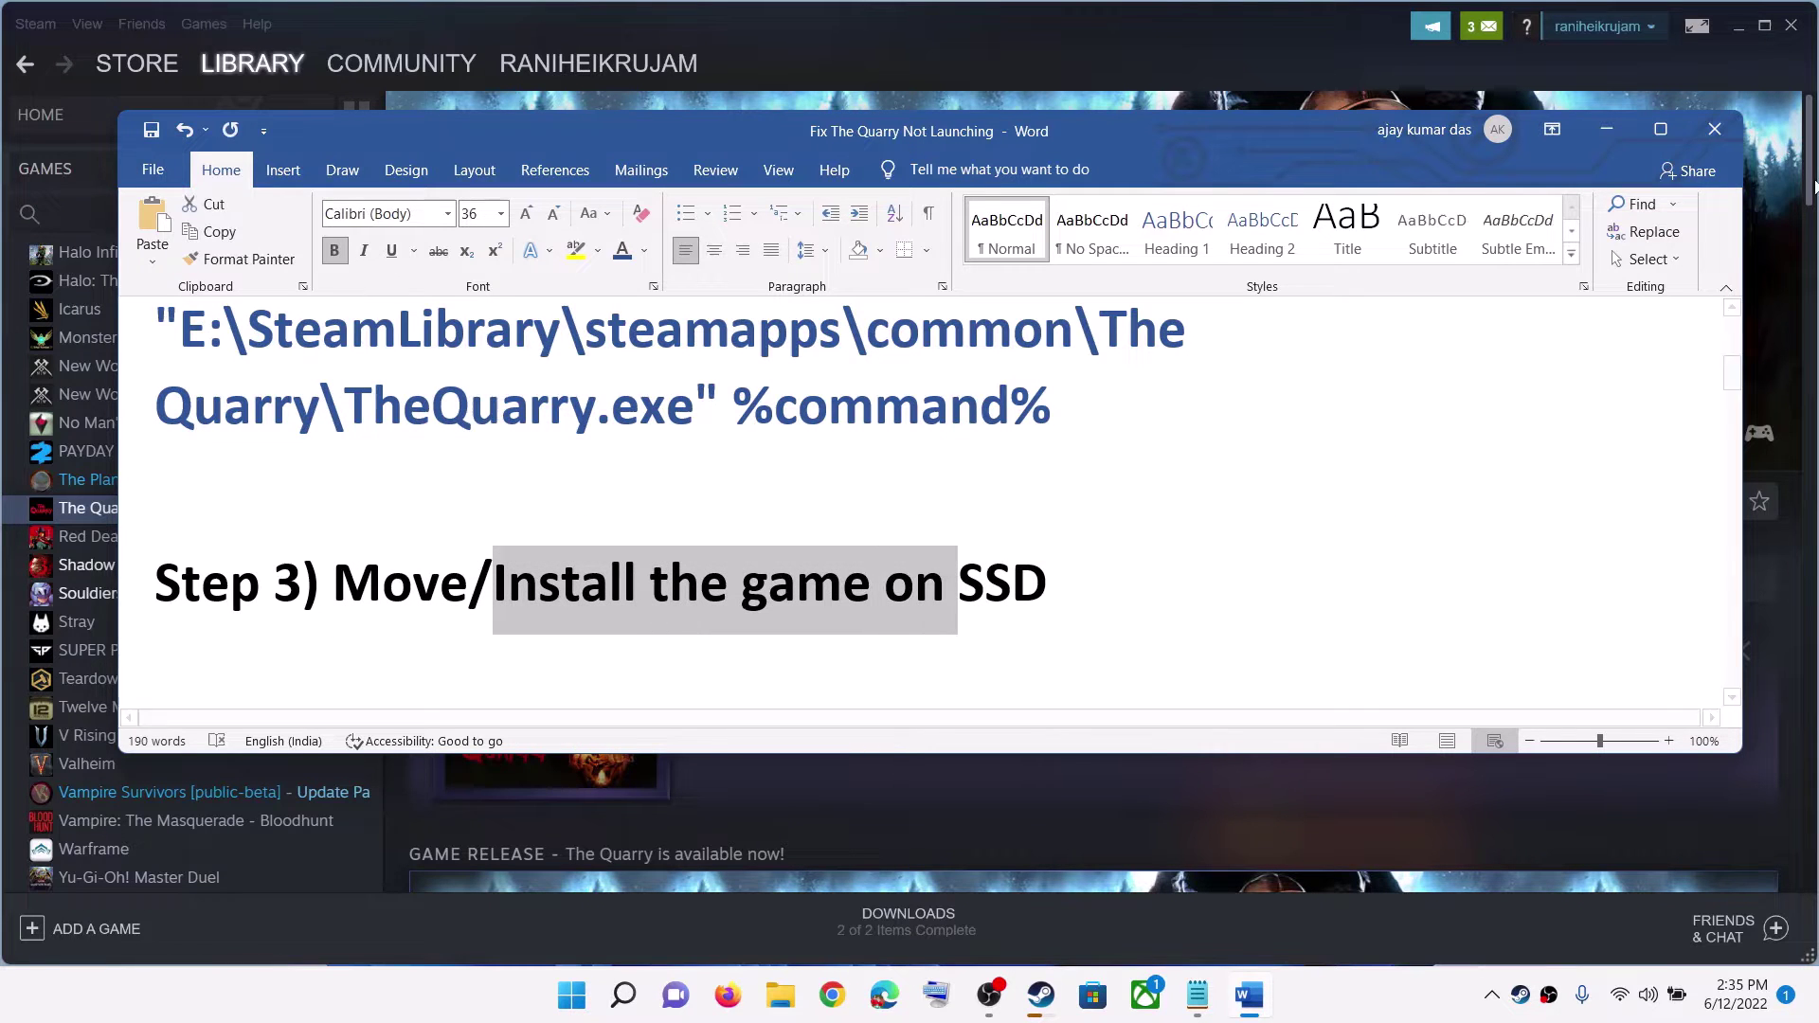
left_click(1608, 128)
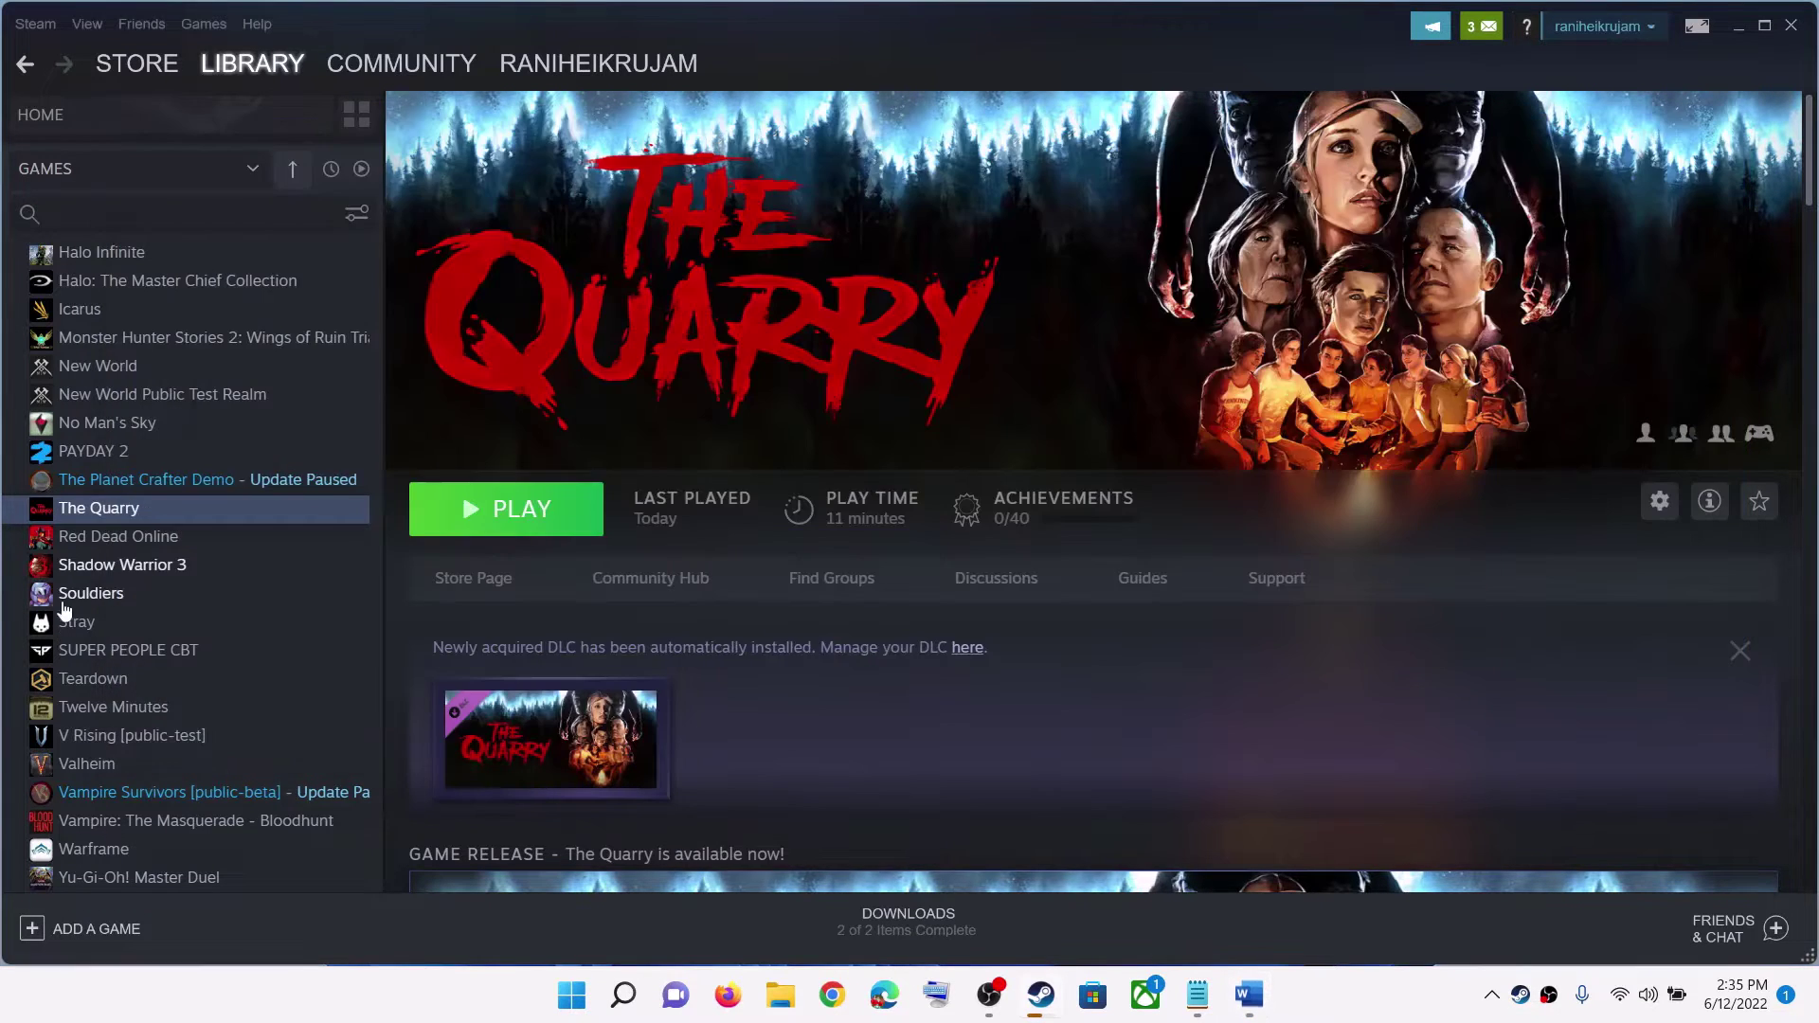
right_click(137, 516)
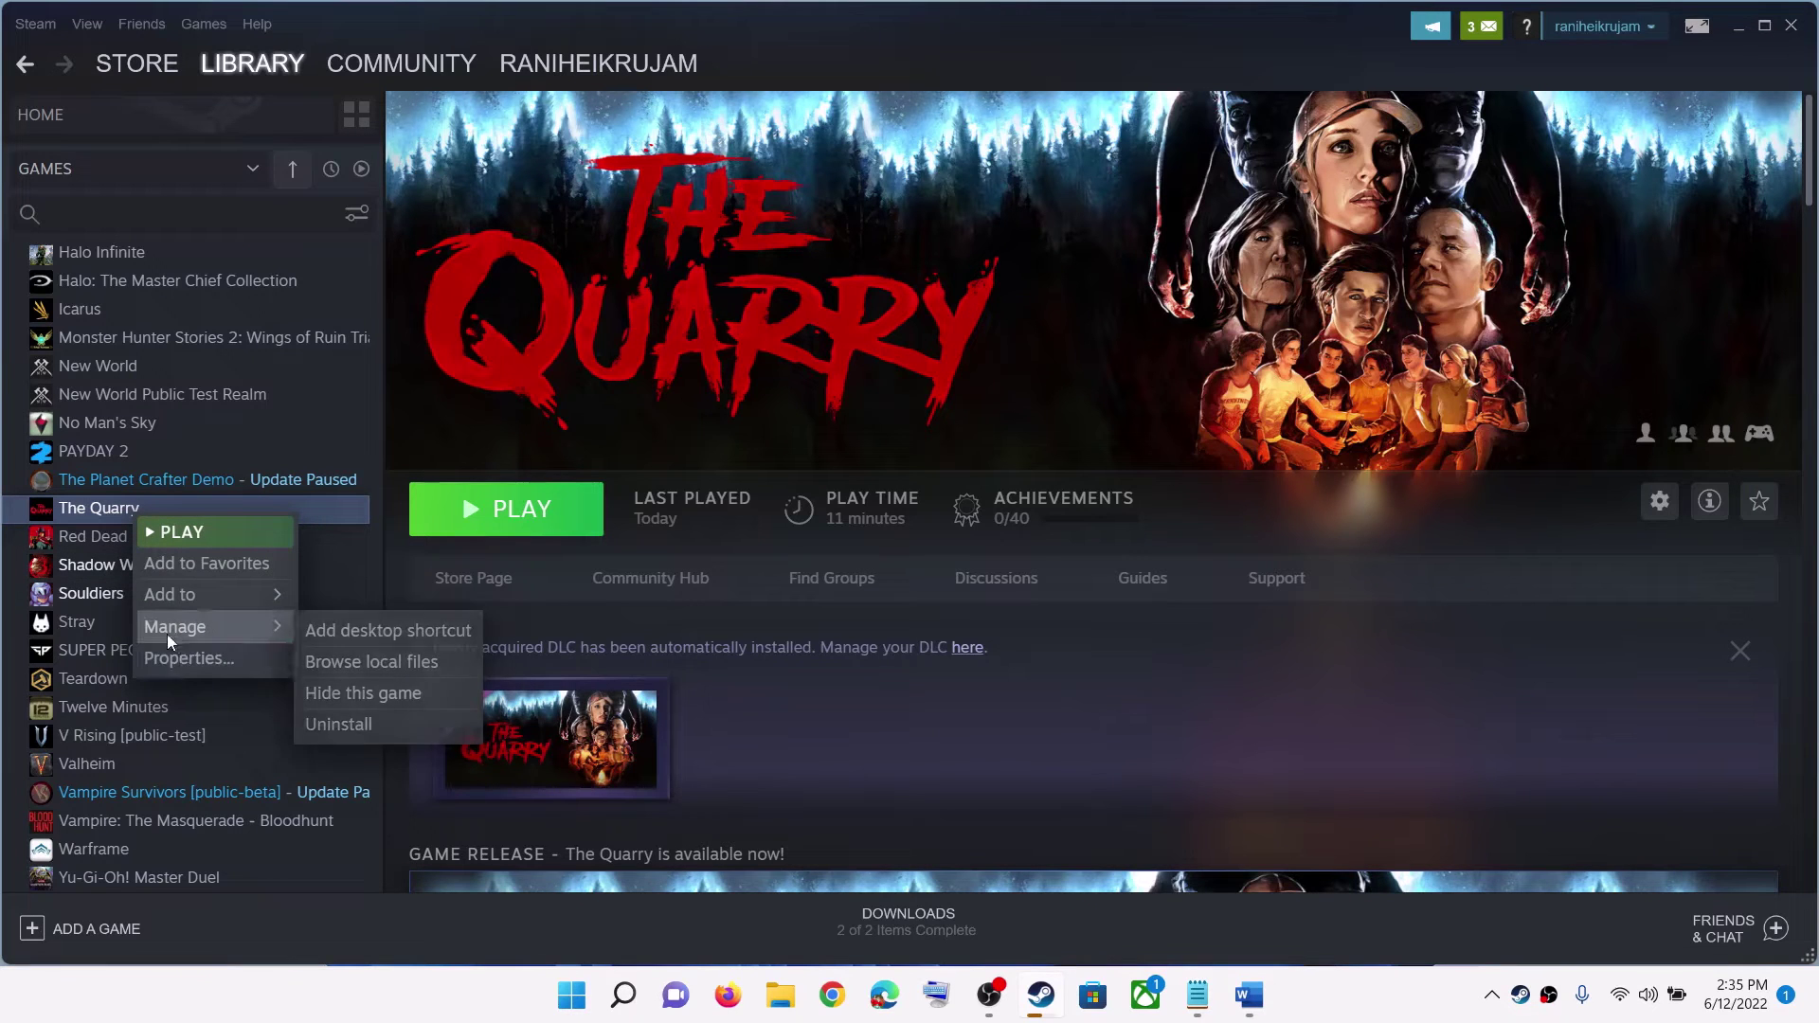
left_click(182, 659)
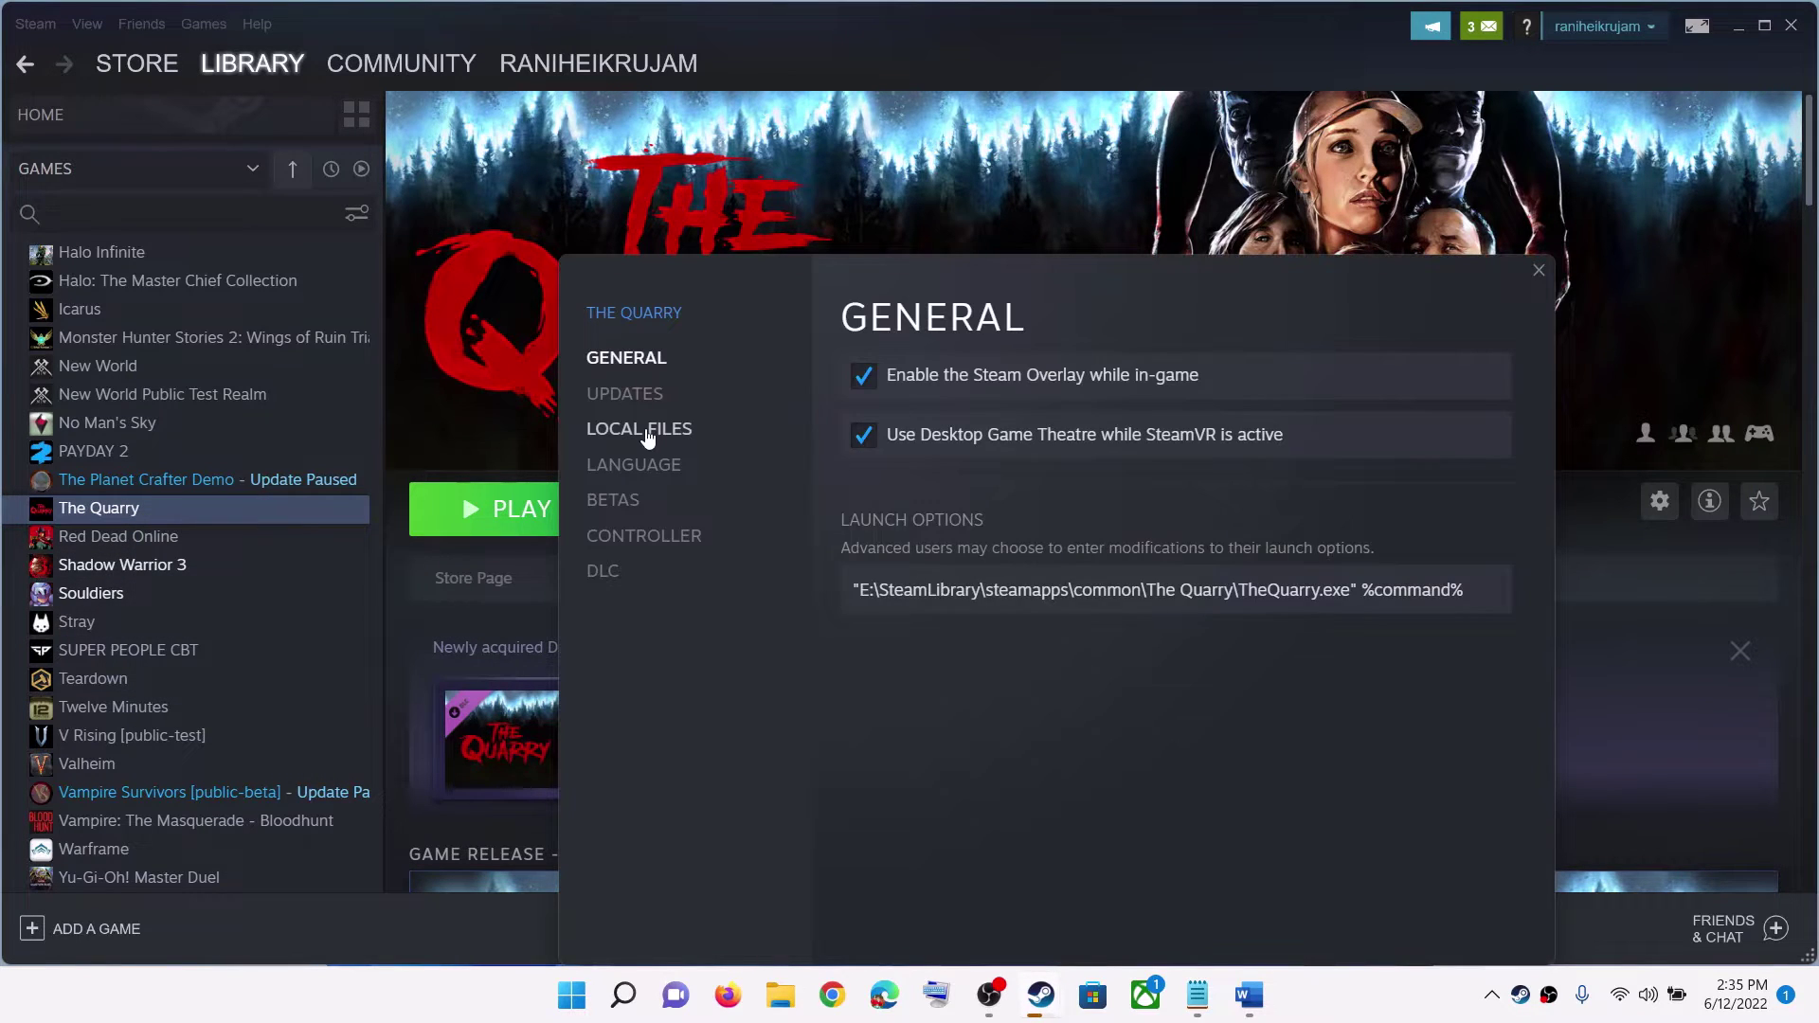
left_click(644, 431)
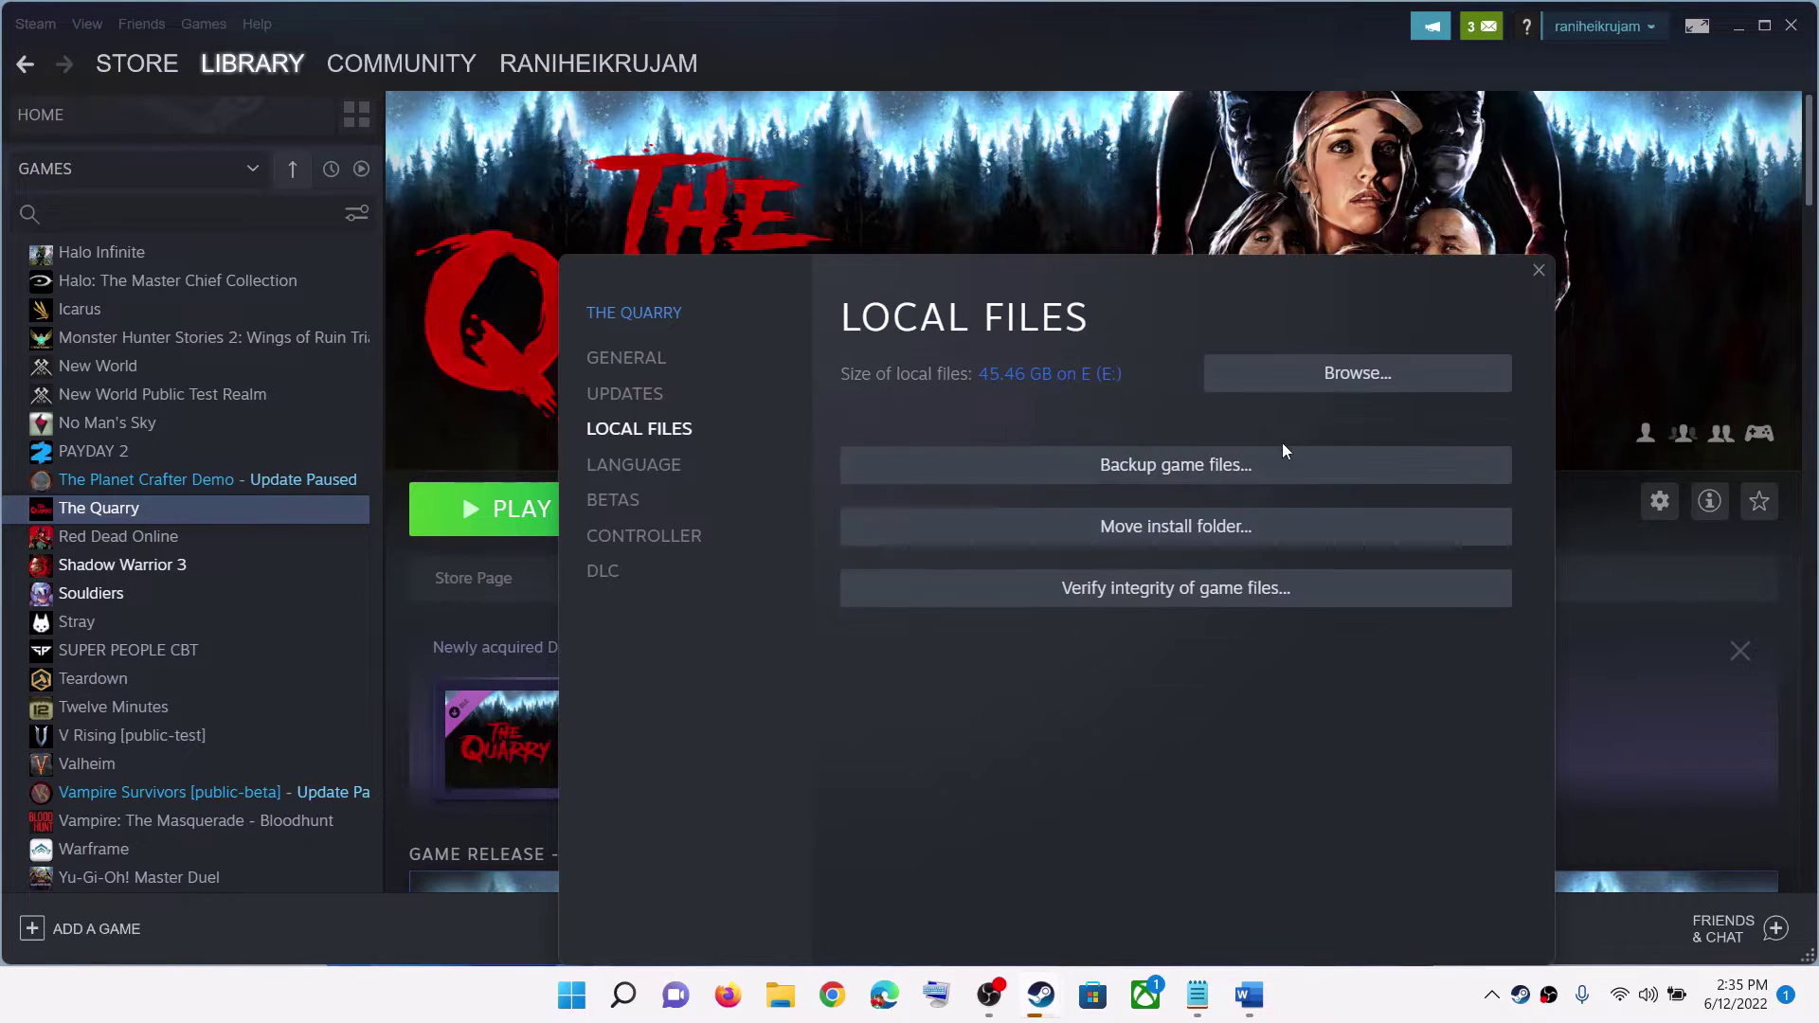
left_click(1161, 532)
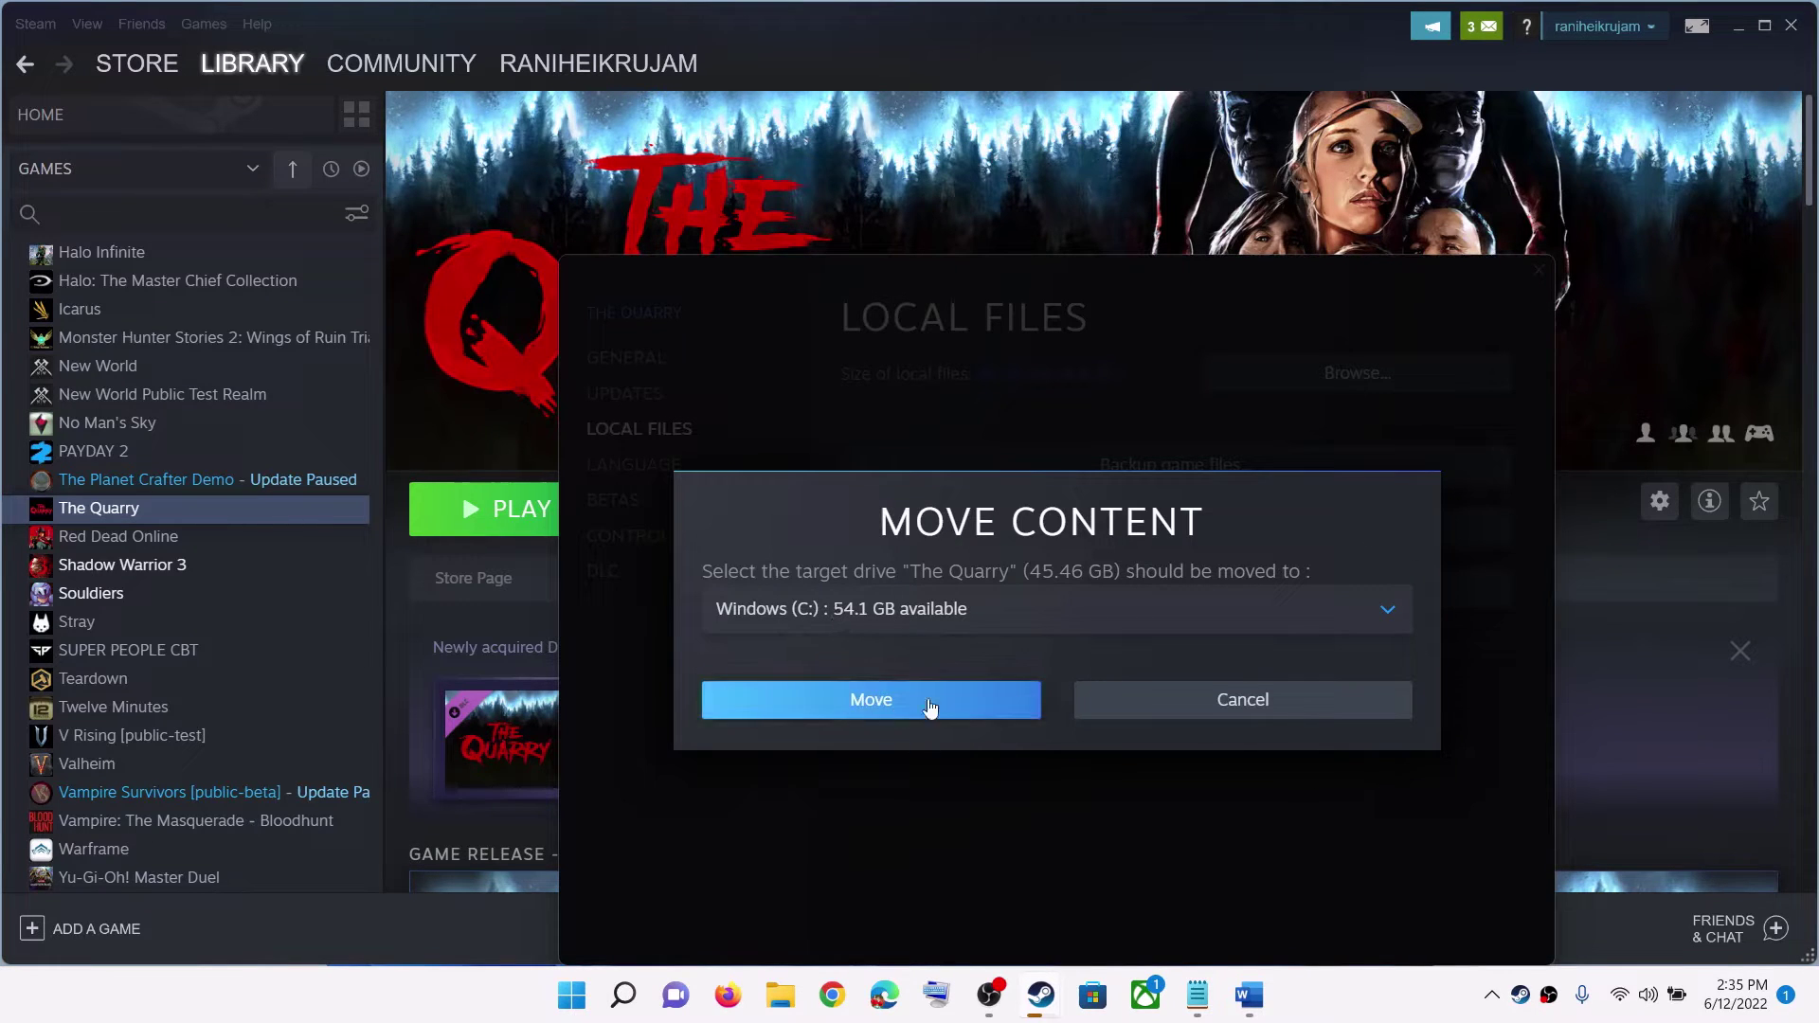
left_click(1258, 709)
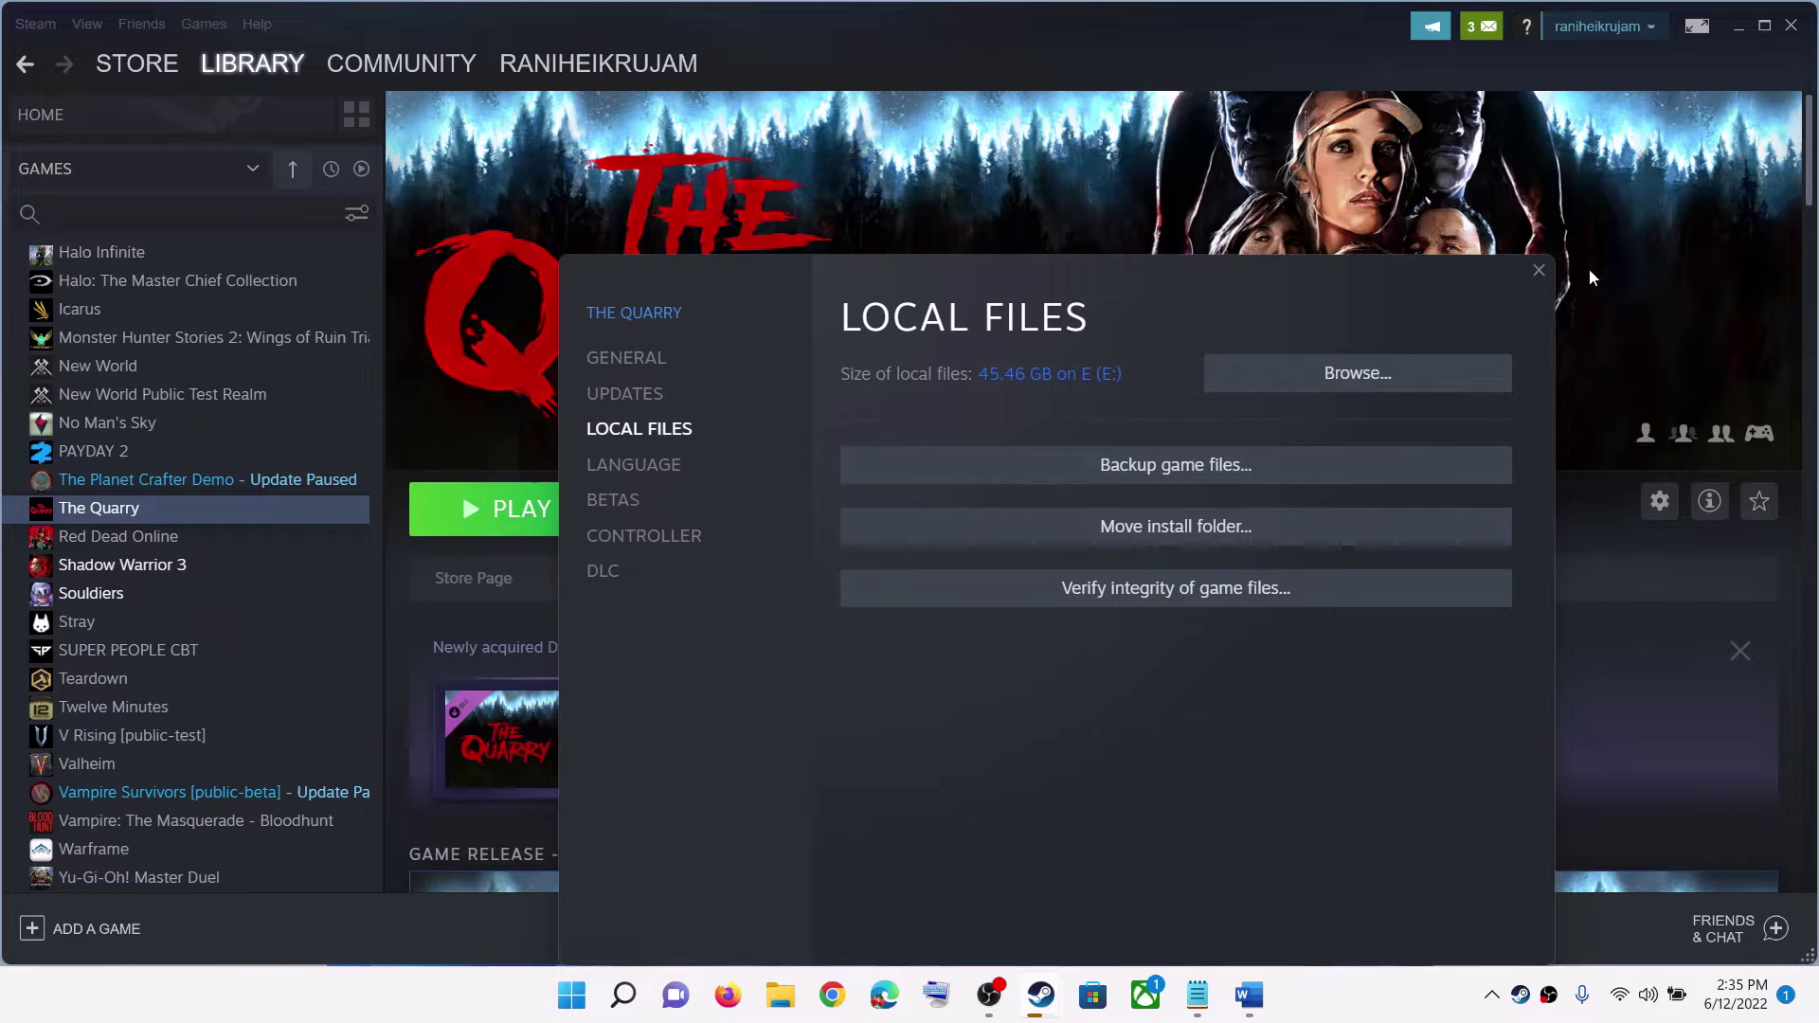
left_click(1541, 271)
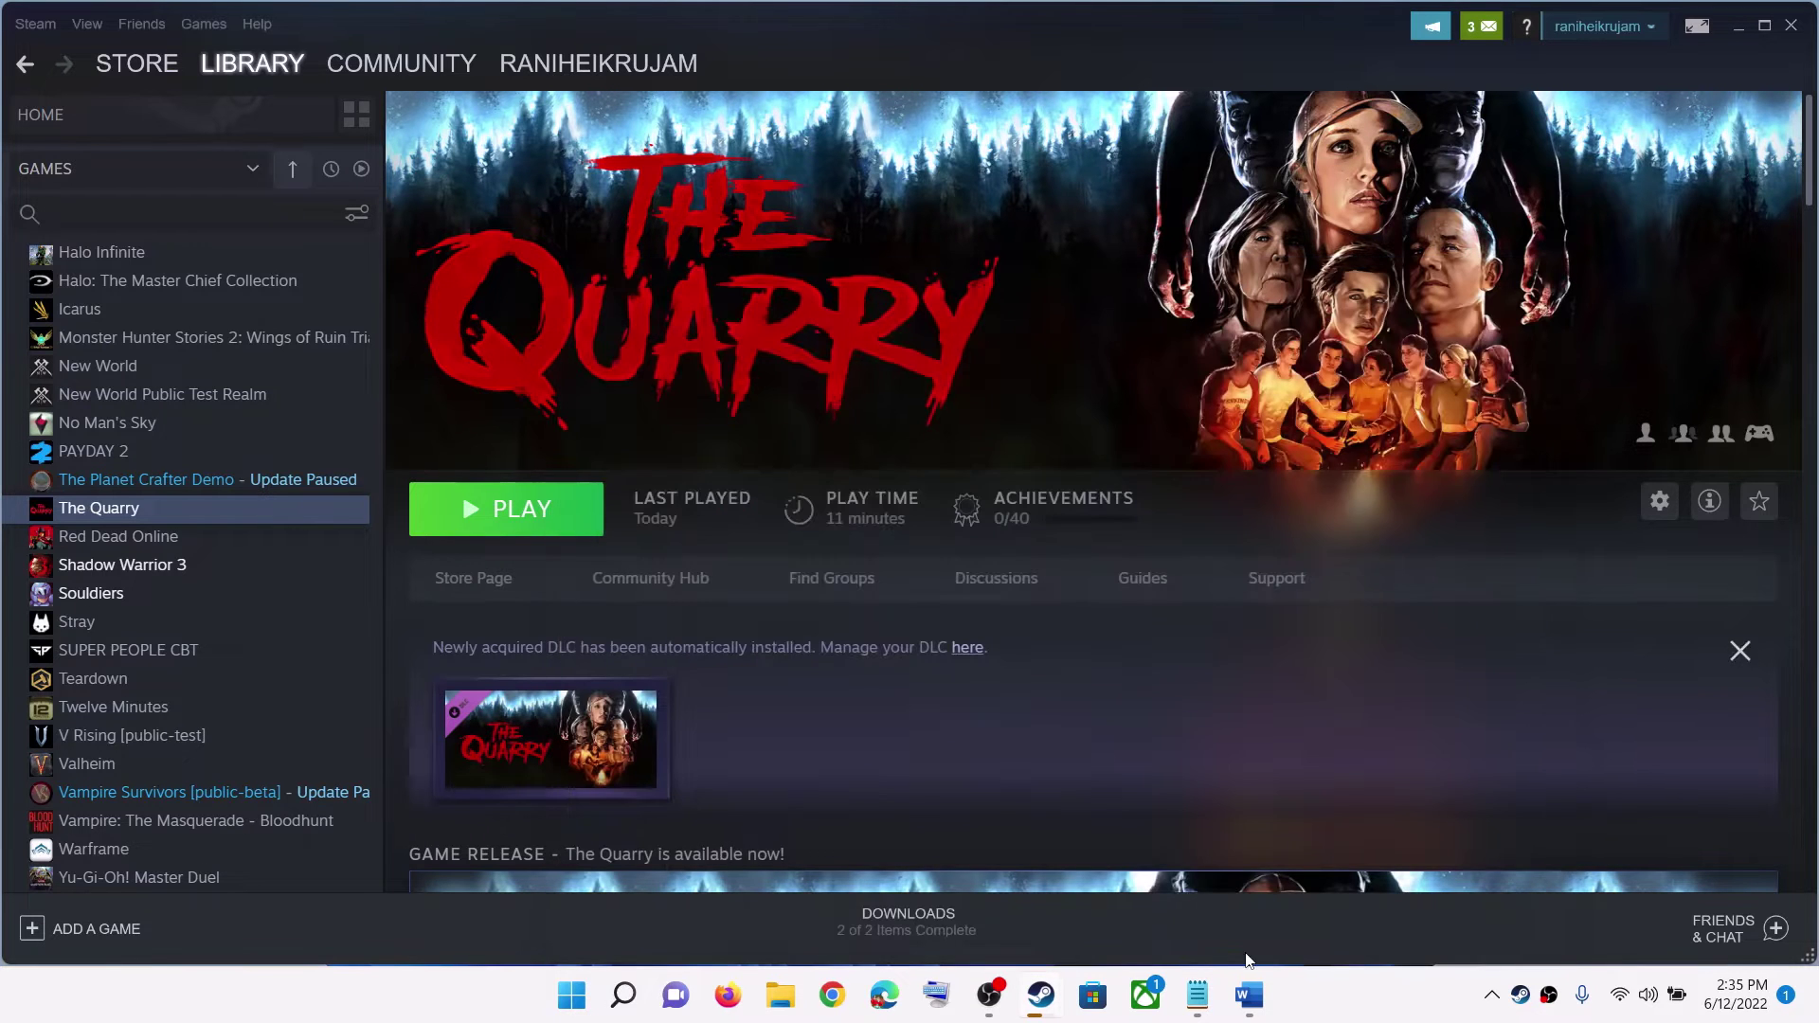
right_click(227, 528)
mouse_move(290, 639)
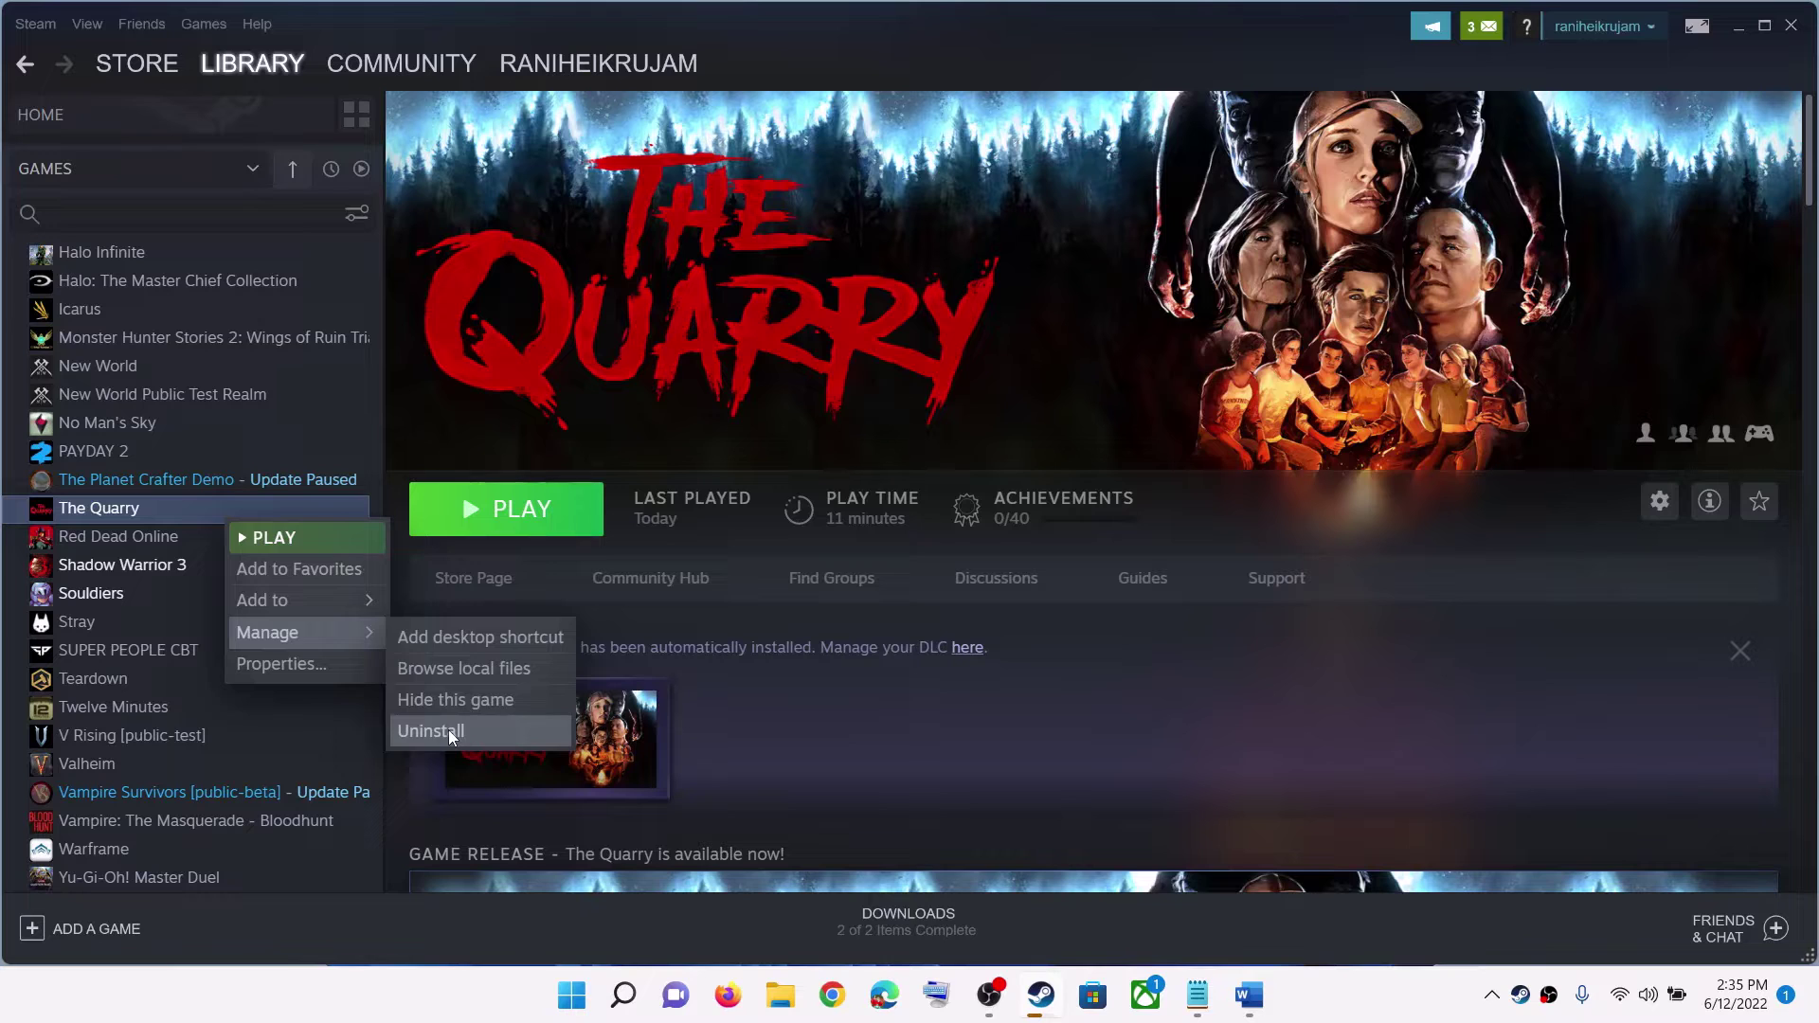
left_click(413, 583)
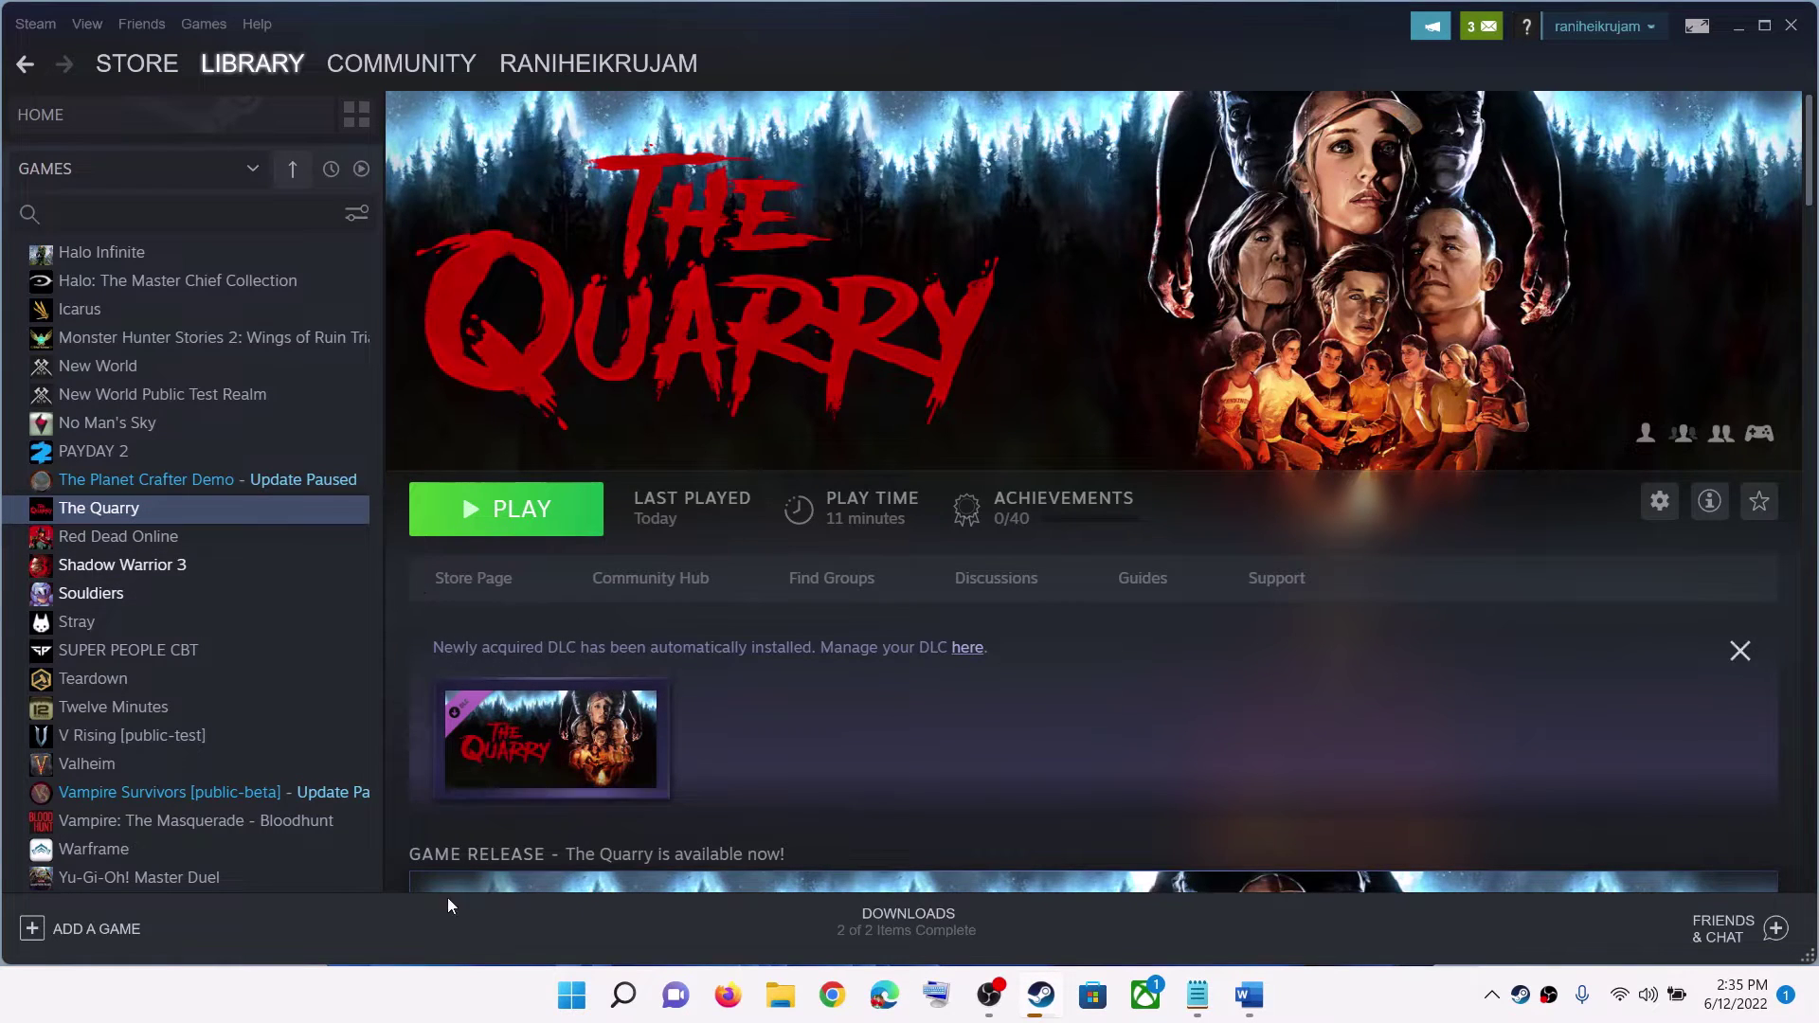
left_click(571, 995)
left_click(1203, 916)
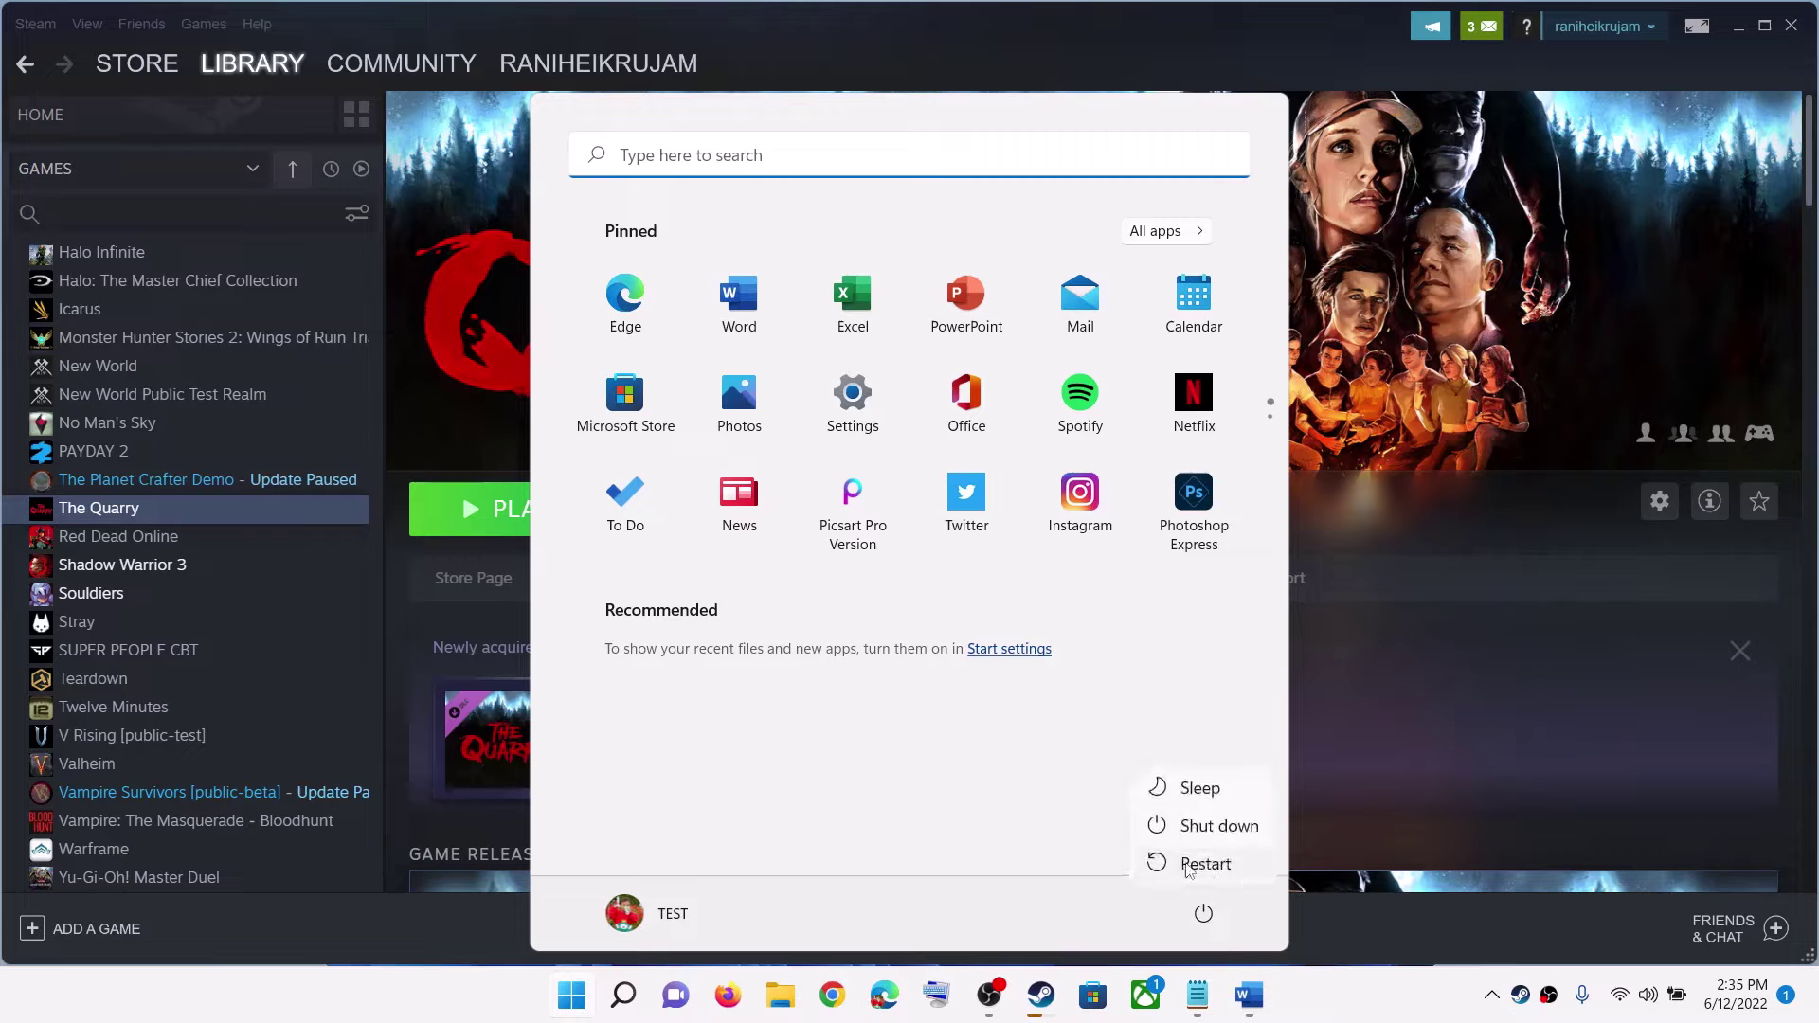
left_click(409, 586)
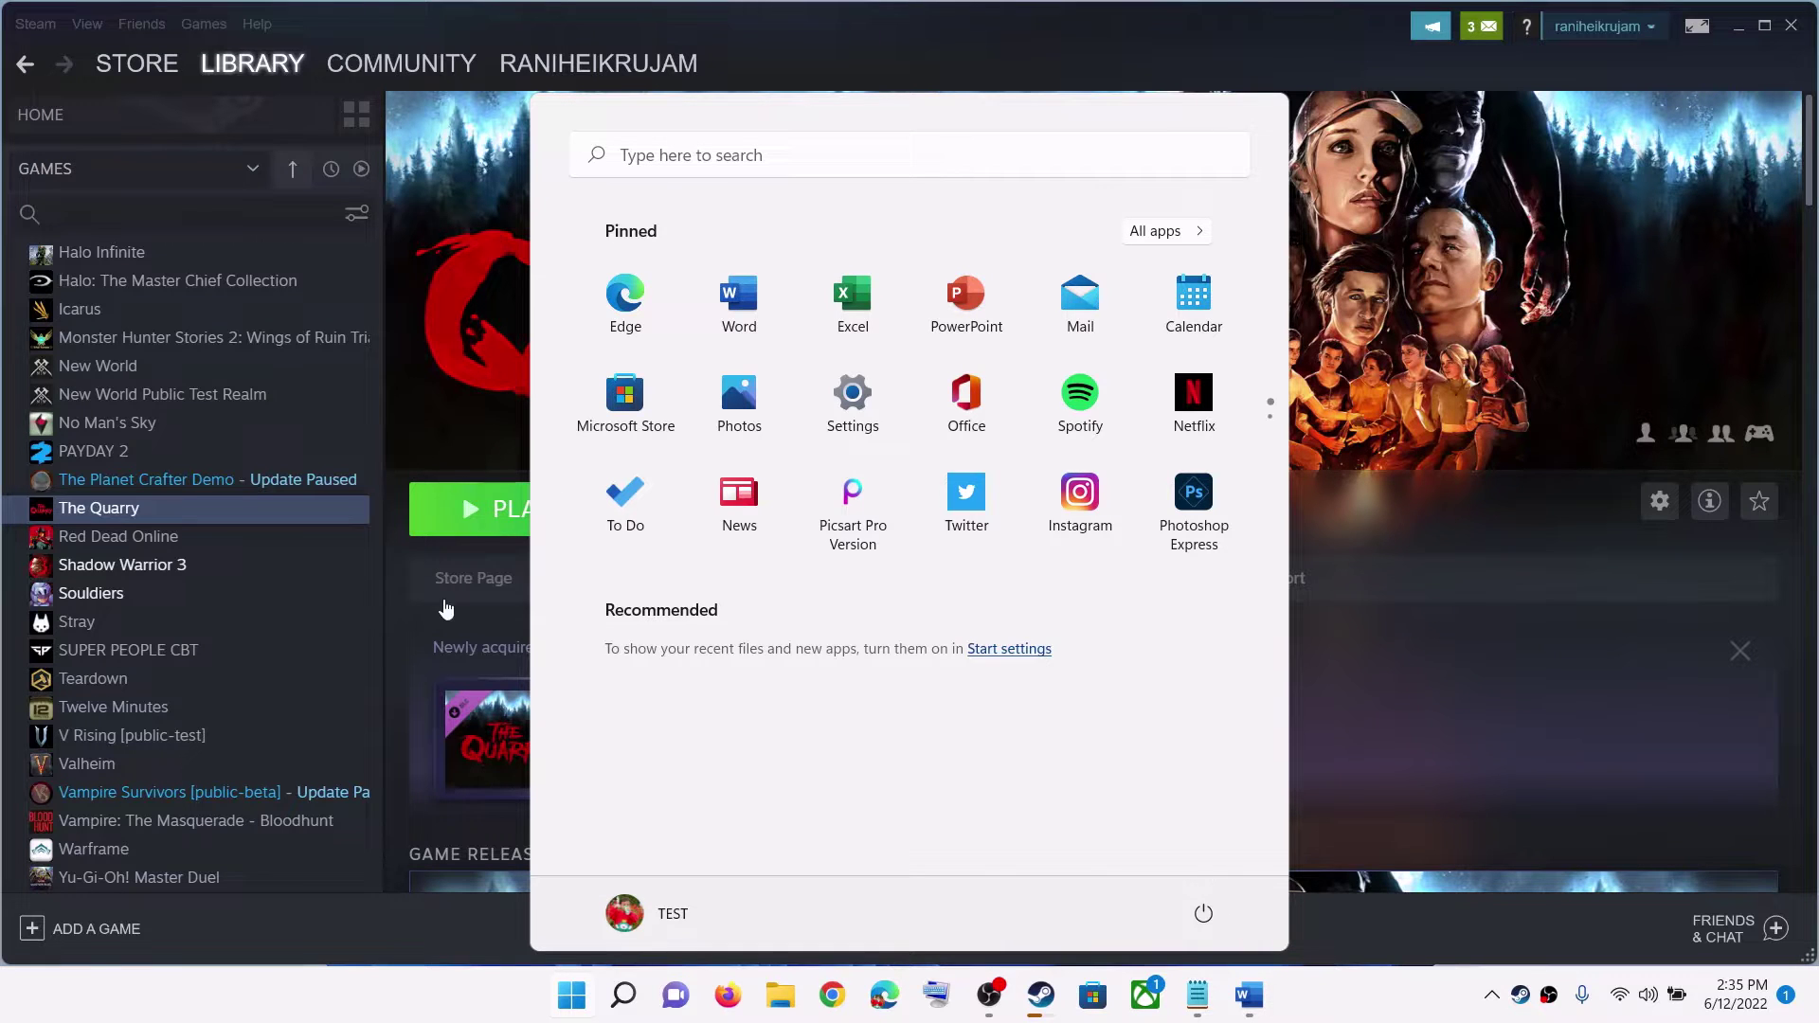
left_click(404, 572)
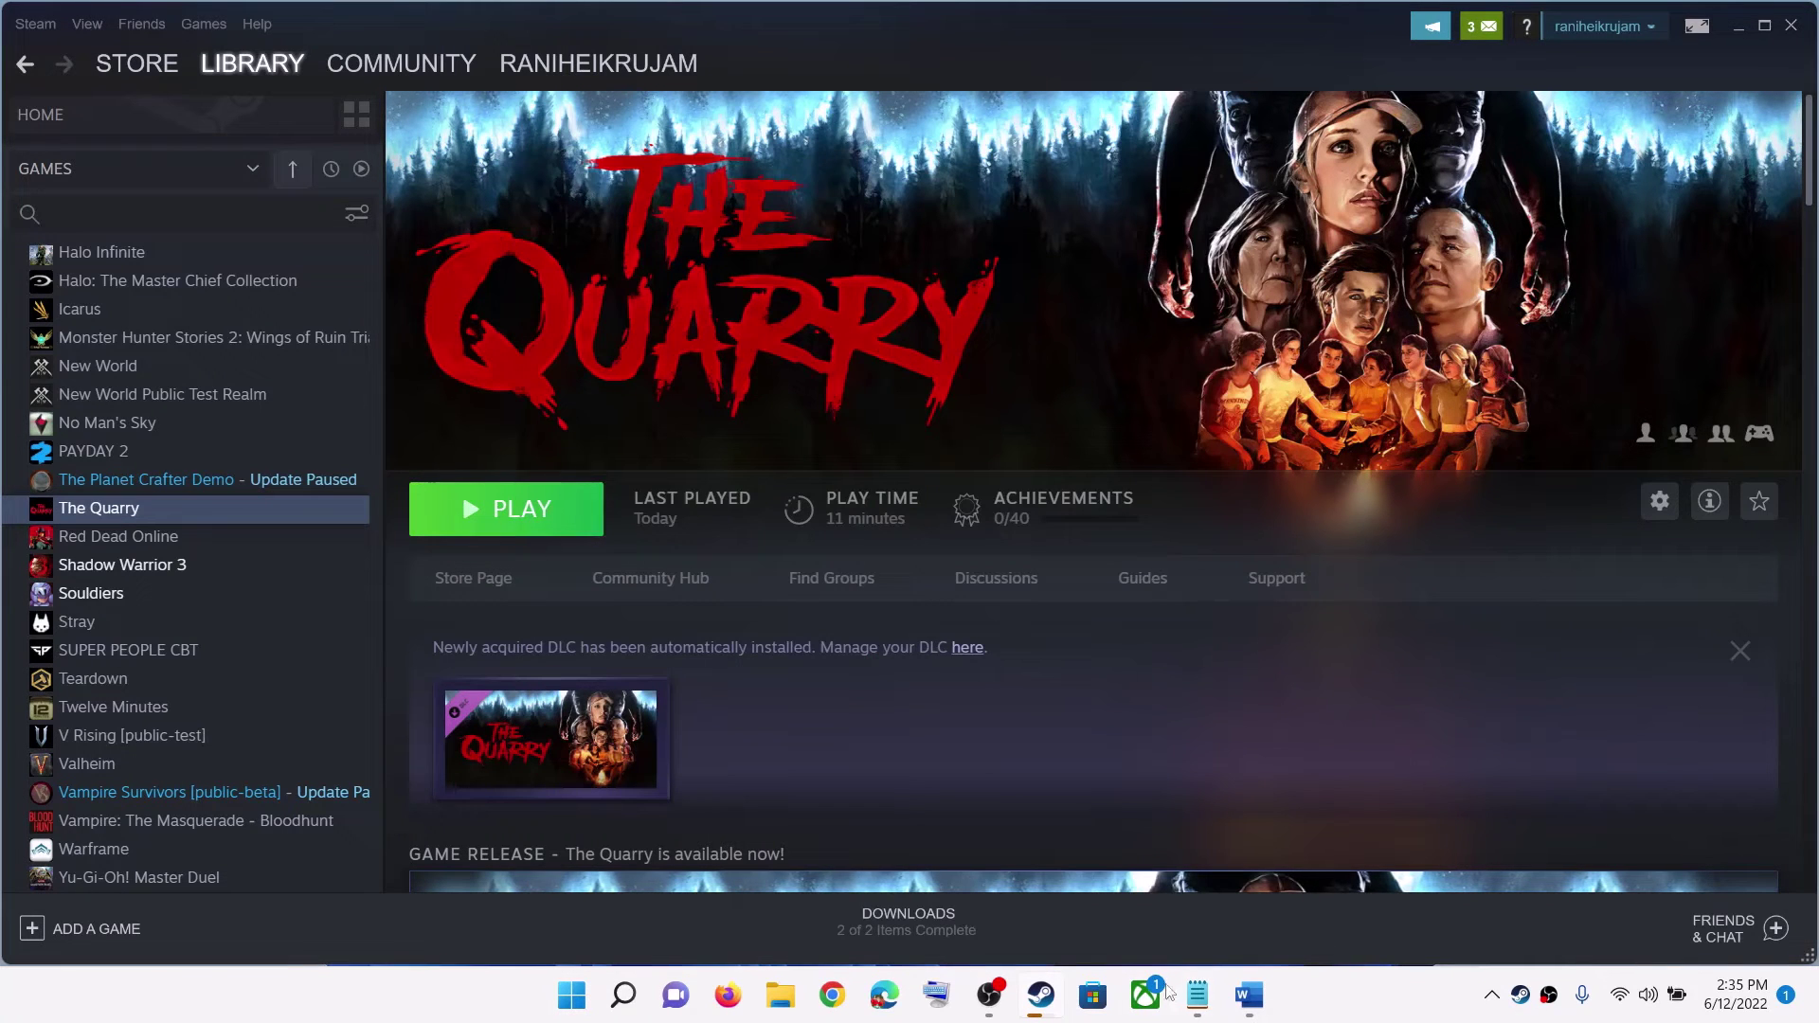
- Scroll the guide to Step 4 and select the -dx11 launch option
left_click(1246, 996)
left_click_drag(1089, 584, 469, 585)
scroll(406, 588, "down", 3)
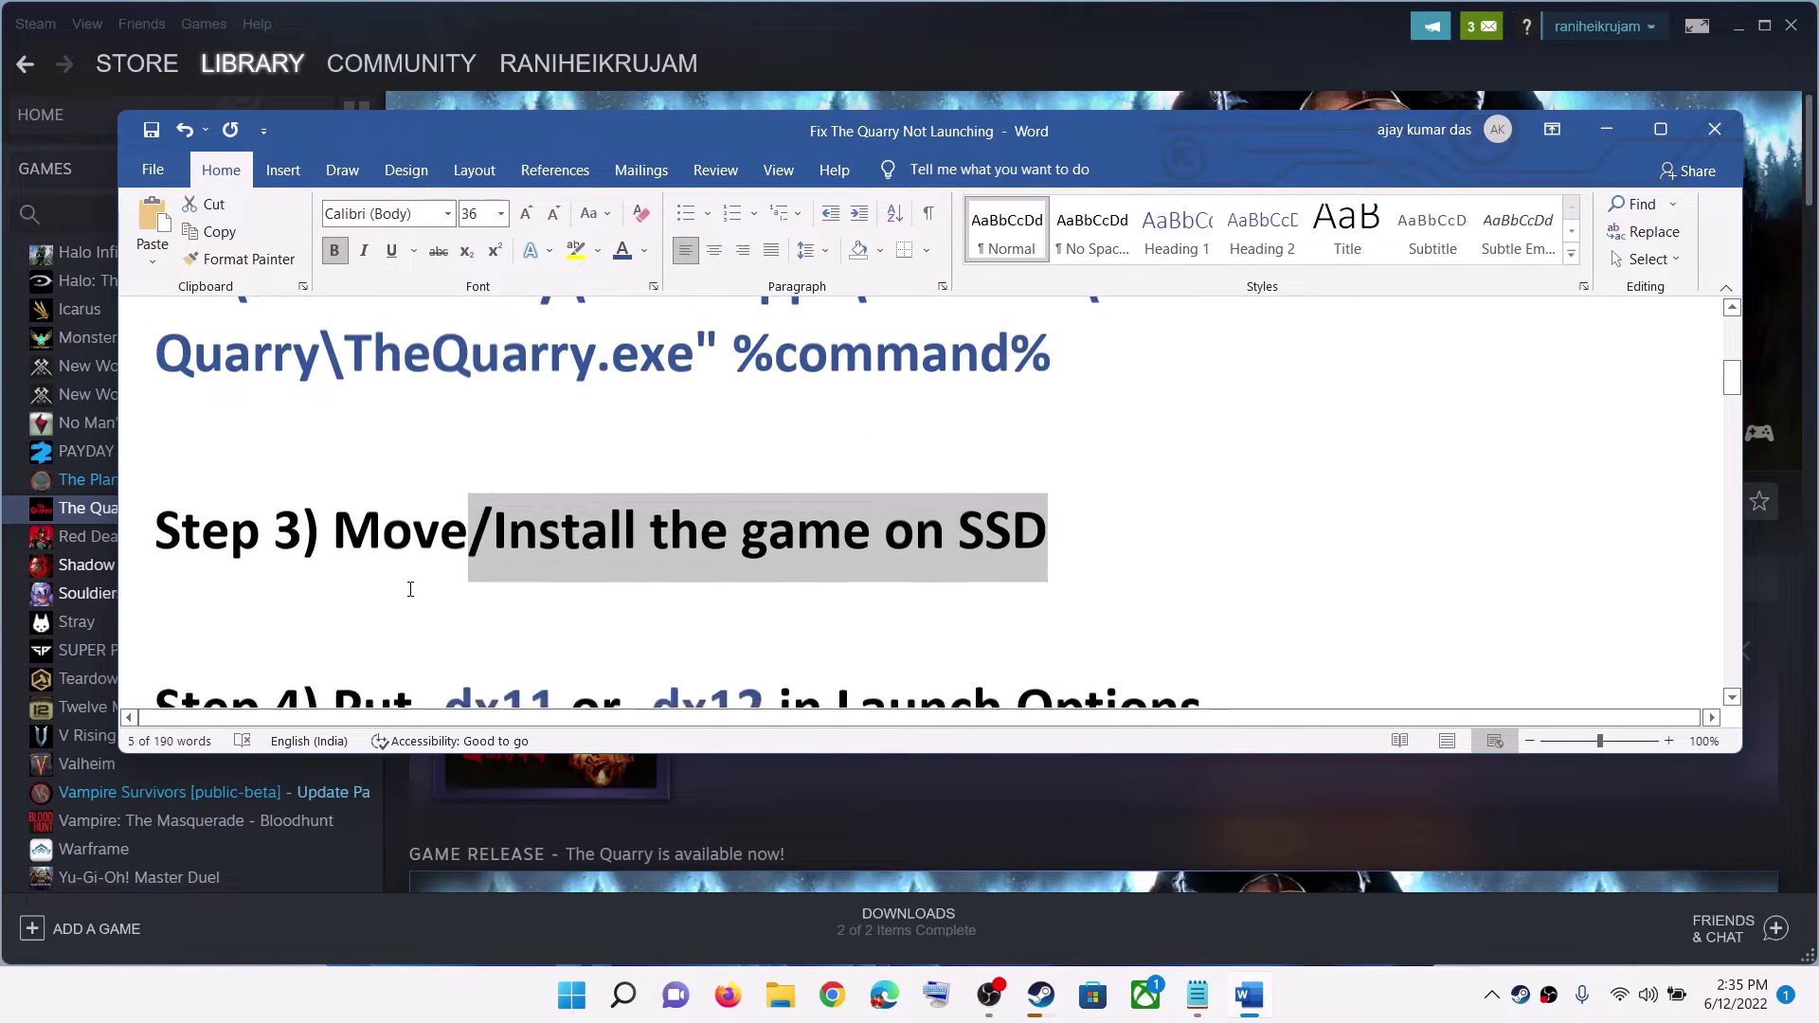
left_click_drag(426, 590, 555, 589)
left_click(709, 589)
left_click_drag(431, 593, 571, 593)
- Open The Quarry's properties from the Steam library
left_click(86, 527)
right_click(96, 510)
left_click(151, 658)
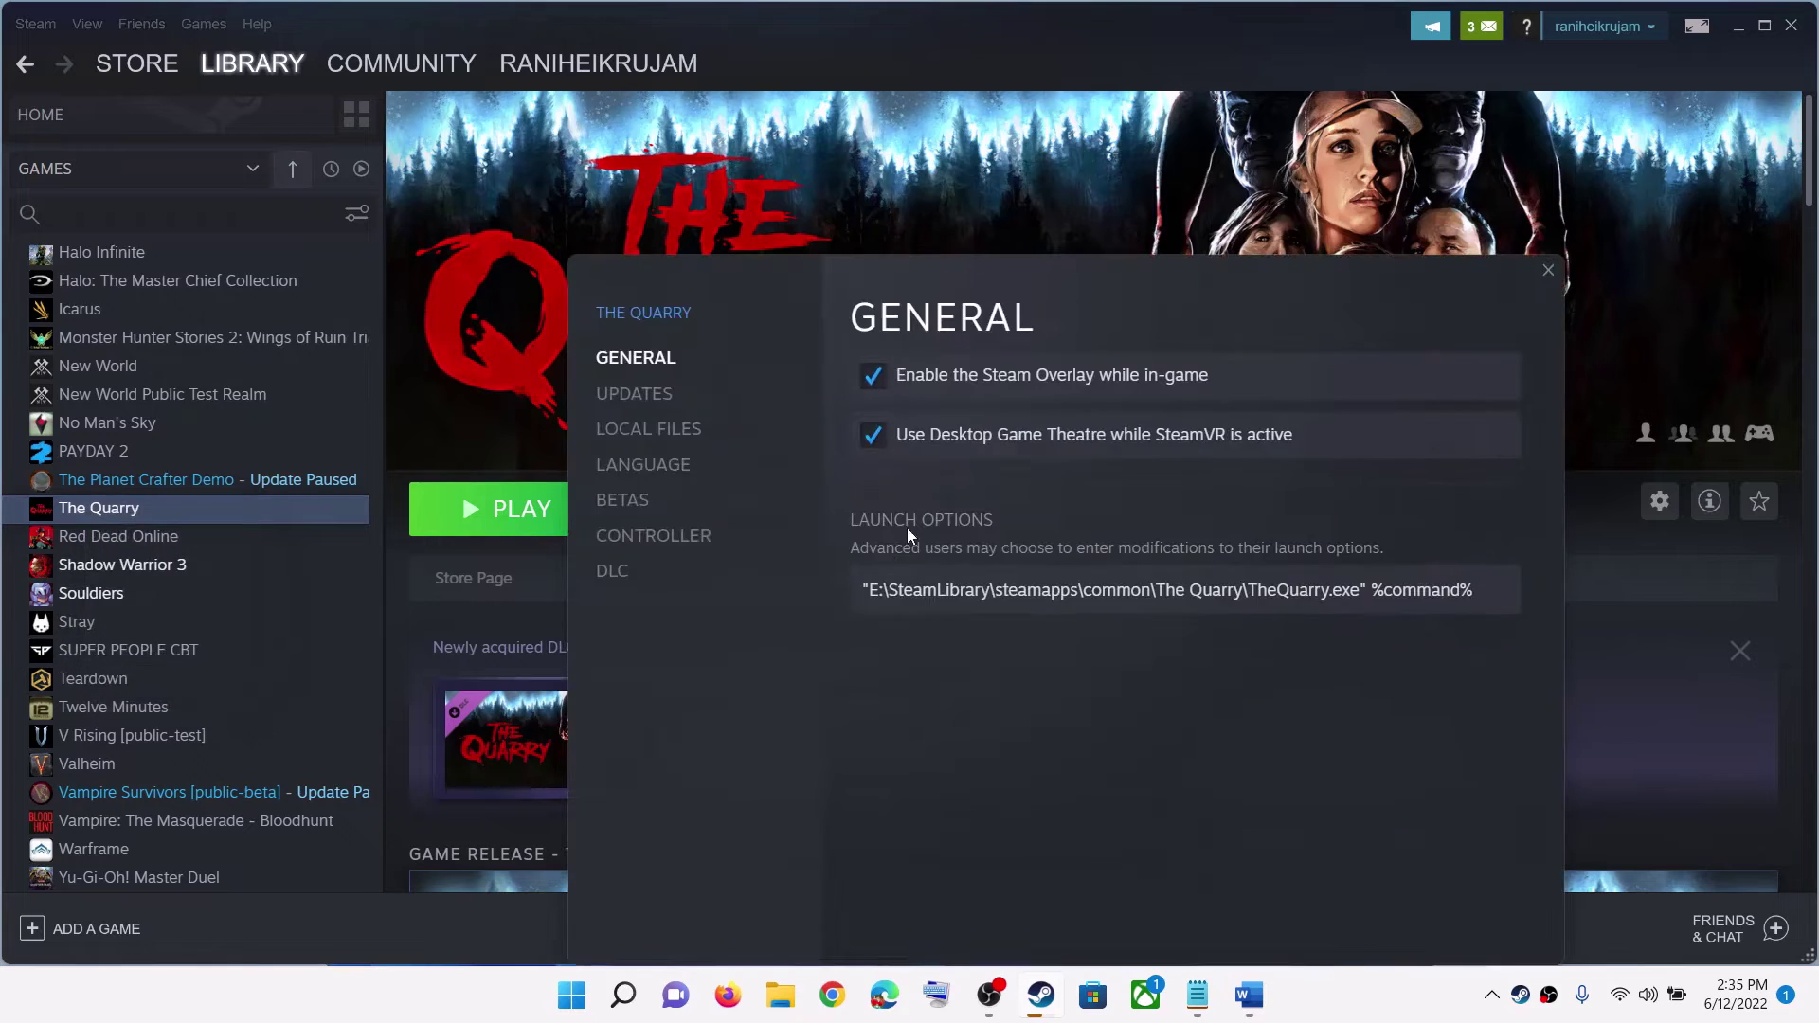
- Replace The Quarry's launch options with -dx11 and close its properties
left_click(1347, 593)
key("ctrl+a")
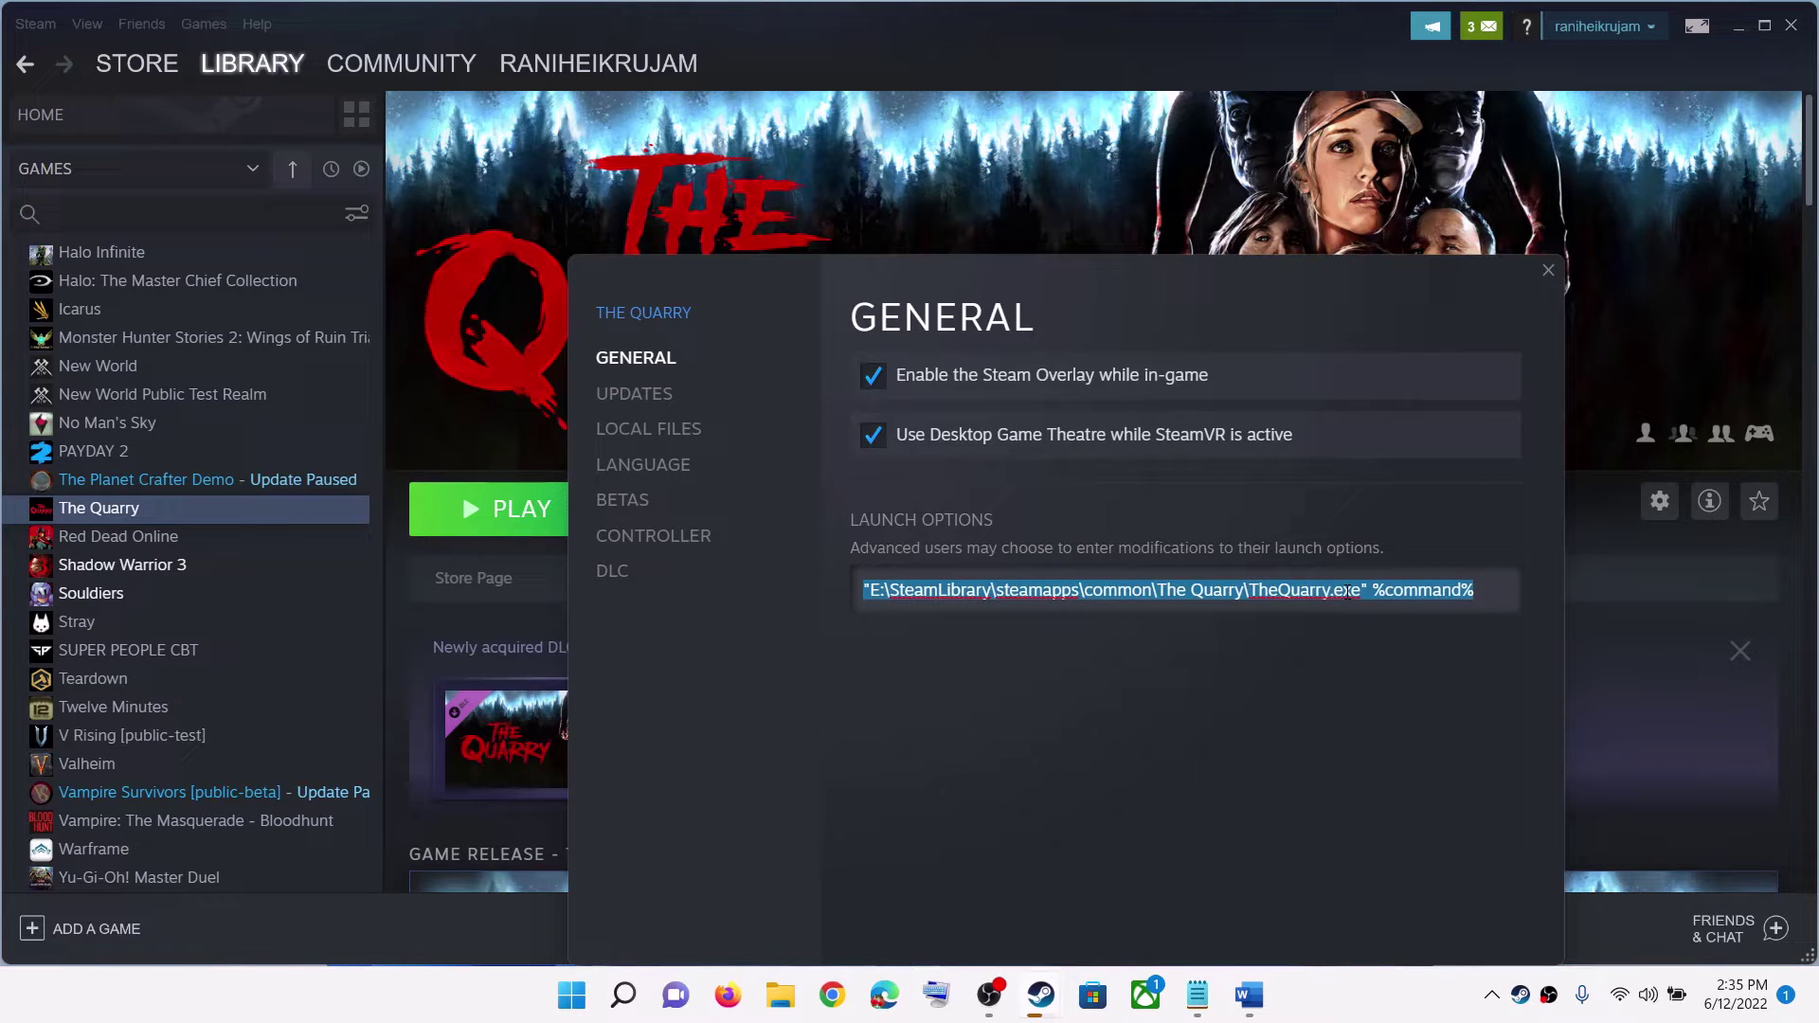
type("-dx11")
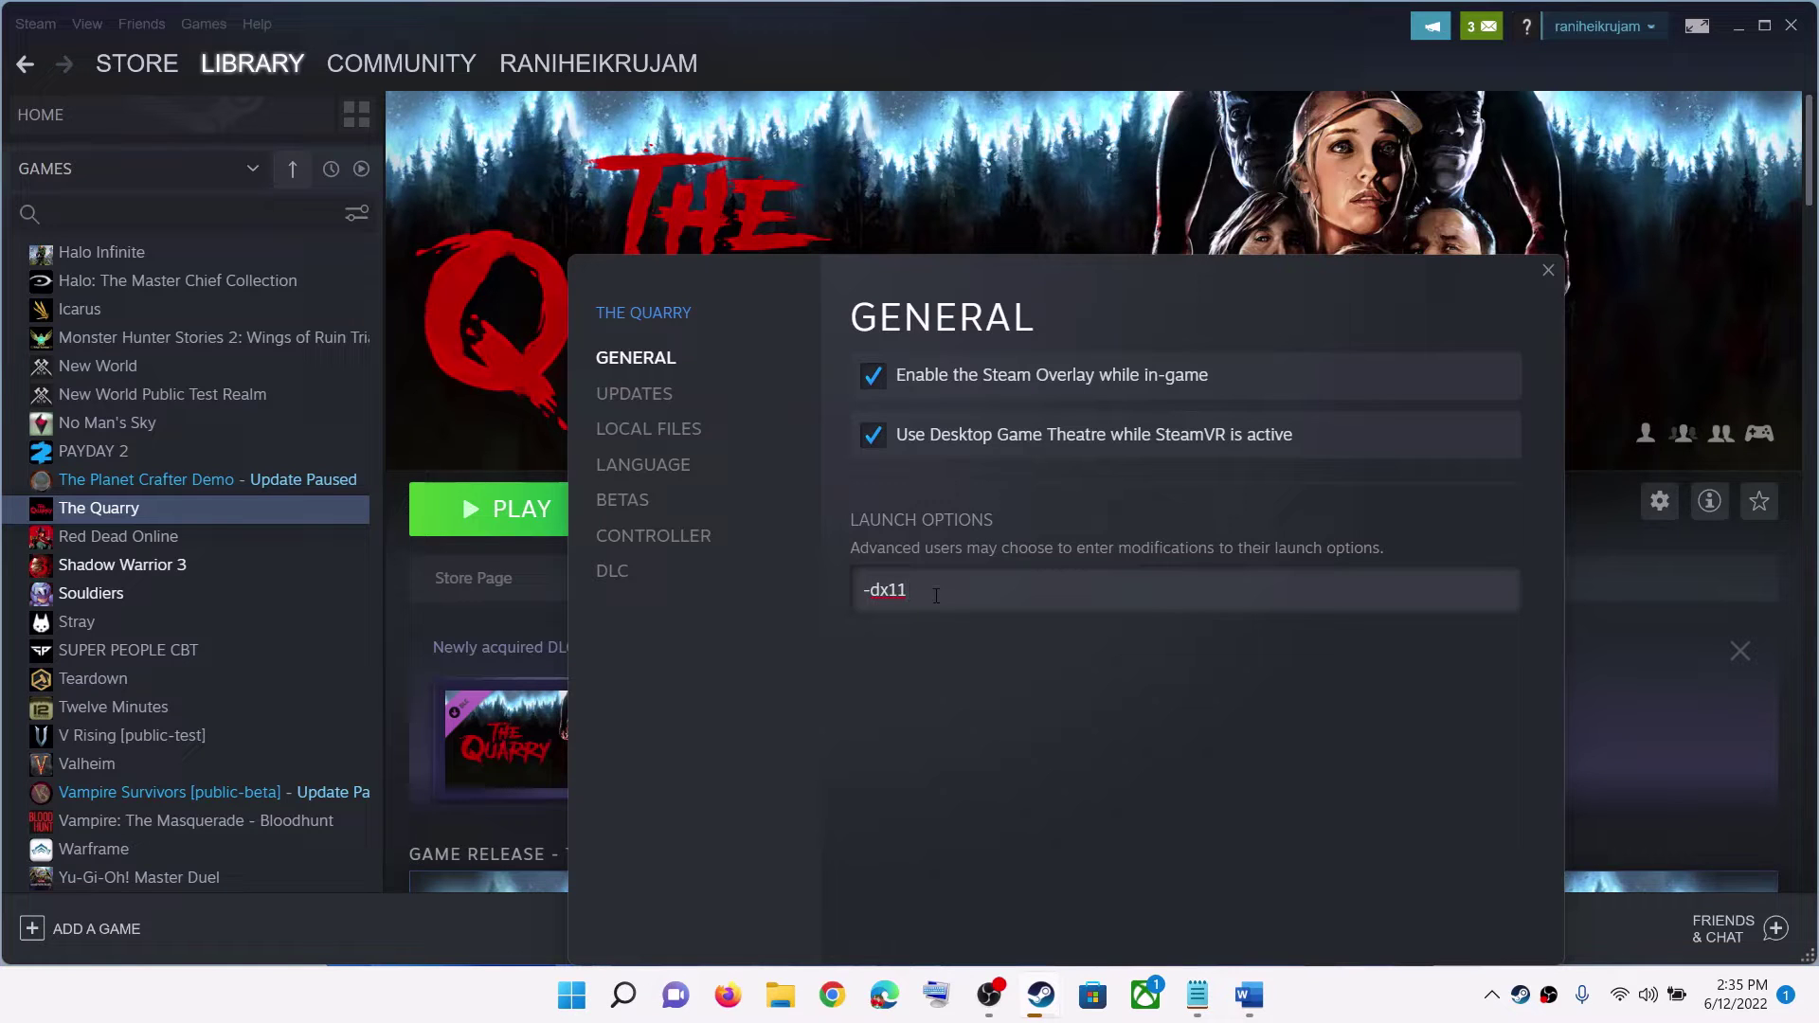
left_click(953, 618)
left_click(943, 587)
left_click(1547, 271)
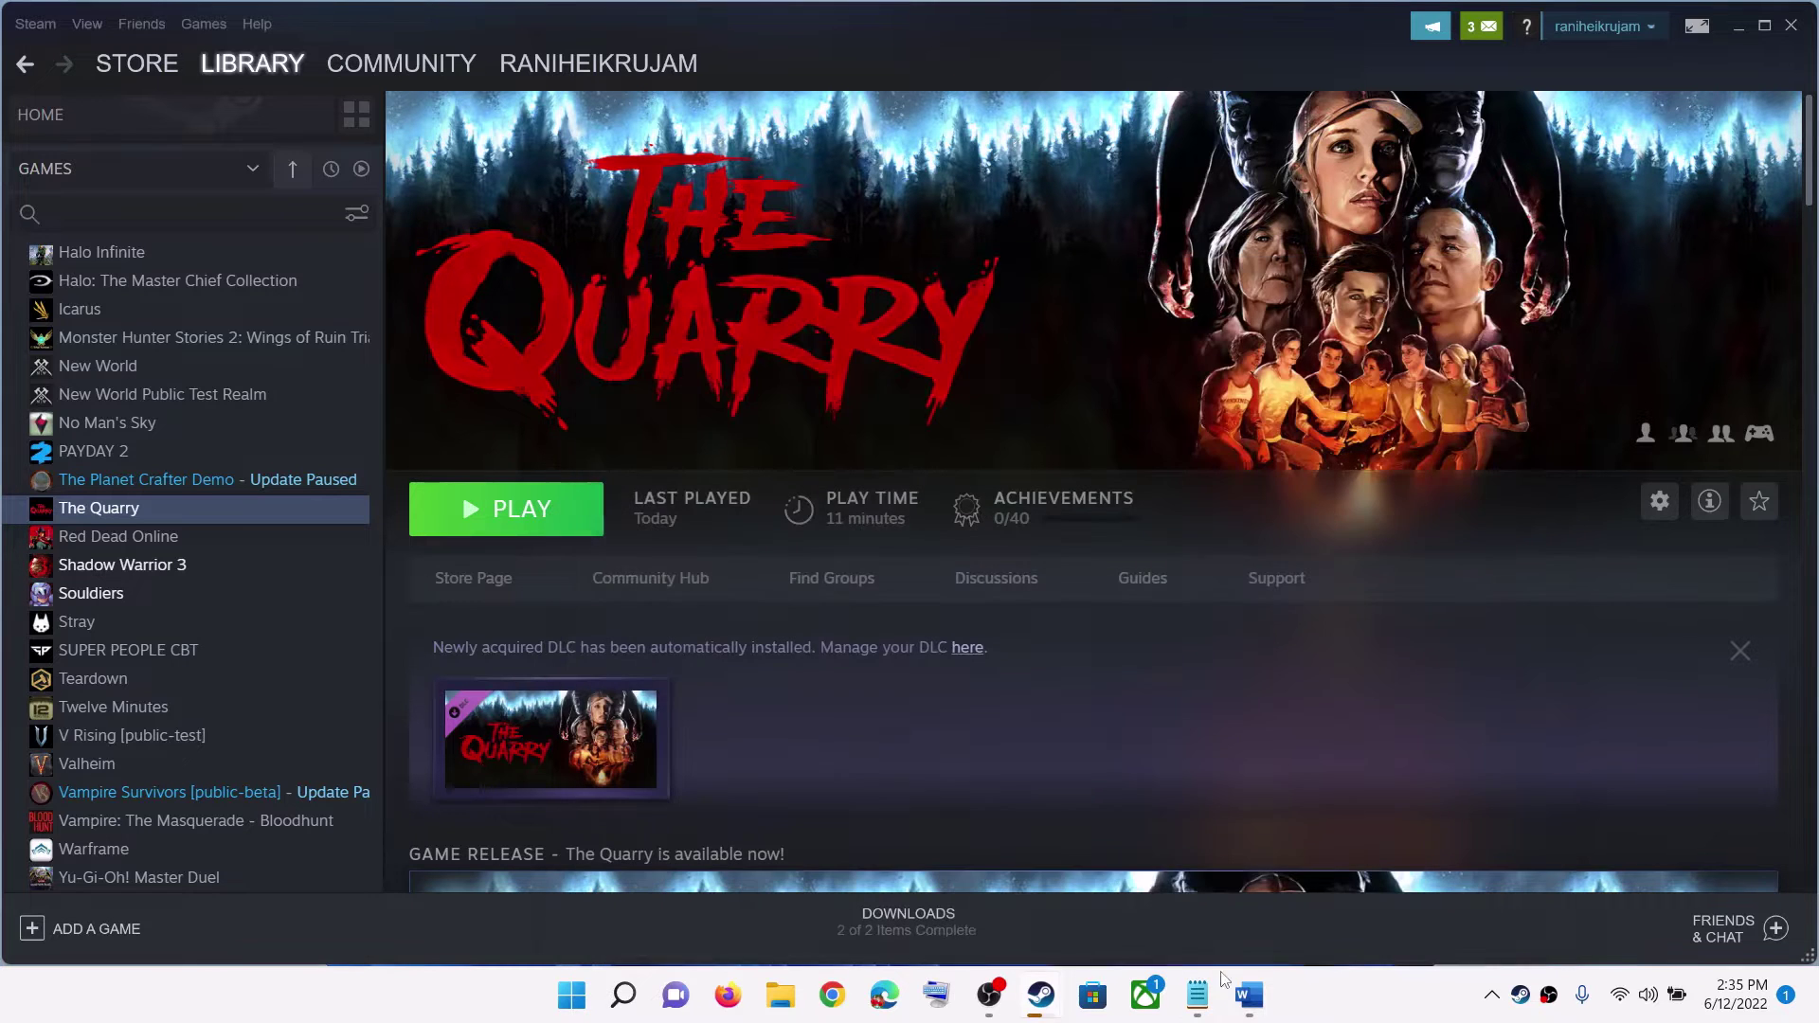
- Scroll the Word guide to Step 5, highlight it, and return to Steam
left_click(1248, 995)
scroll(376, 522, "down", 2)
scroll(376, 522, "down", 3)
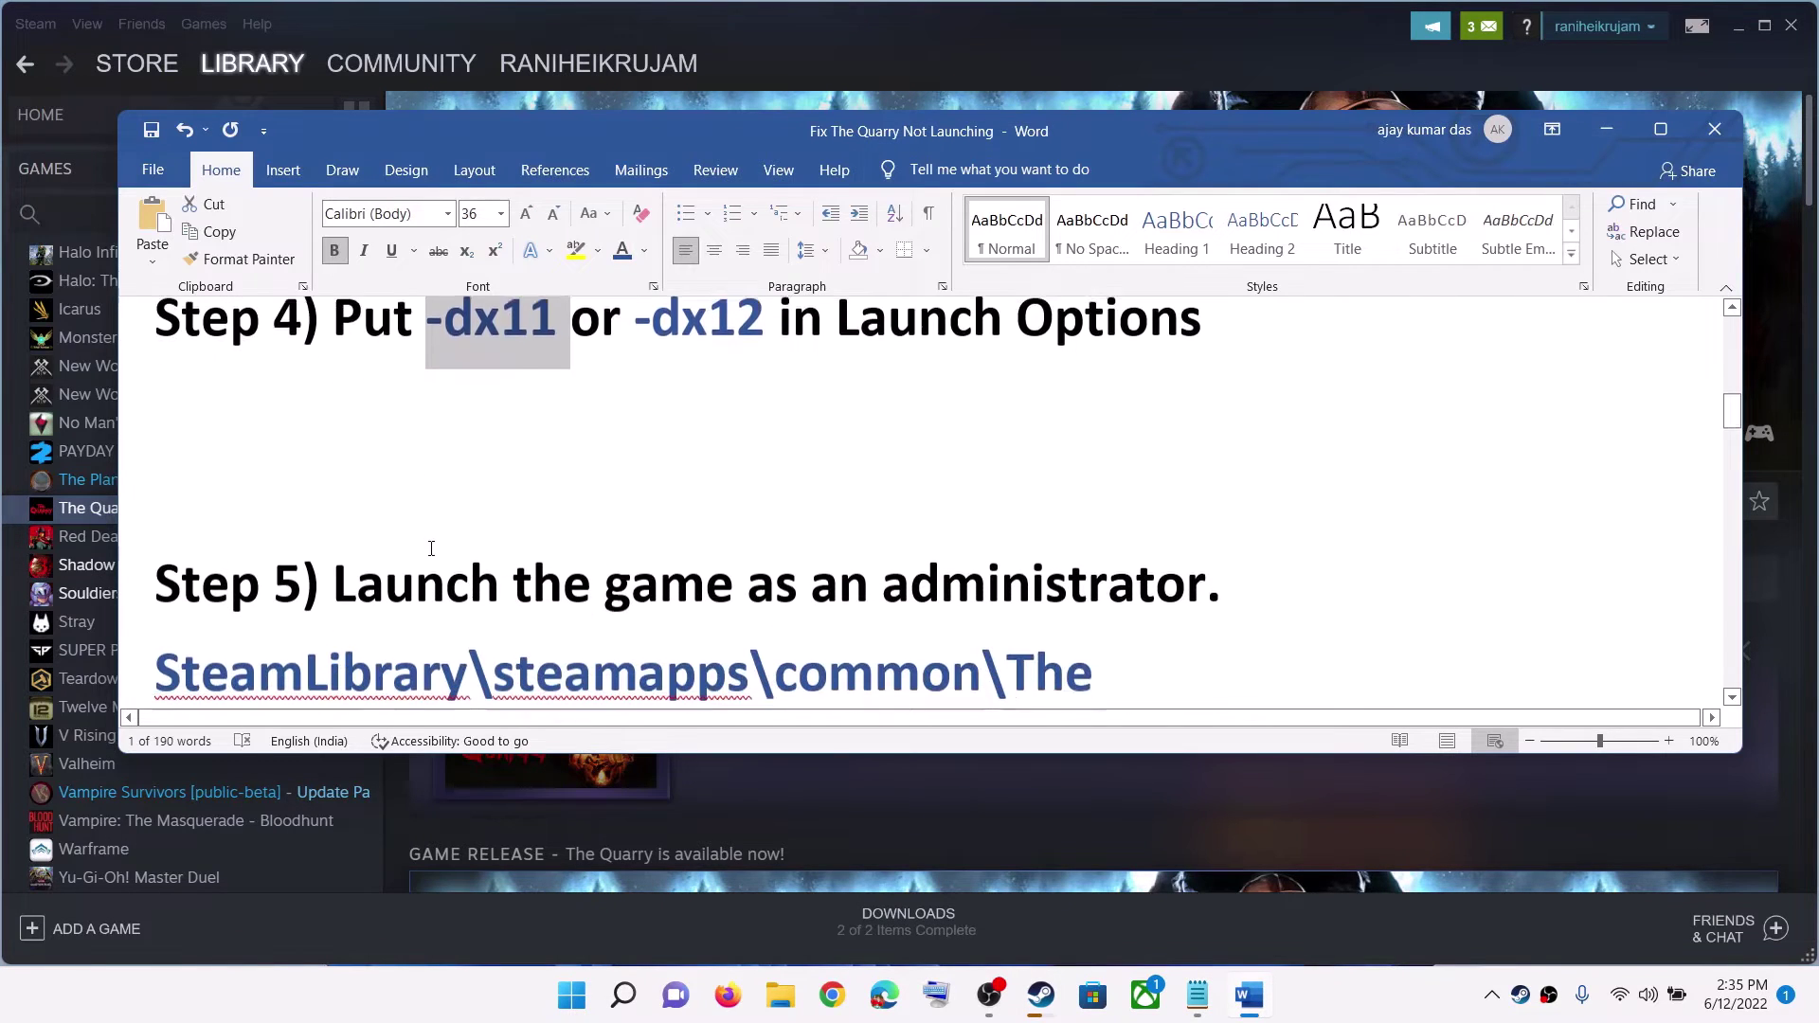
left_click_drag(341, 464, 1222, 473)
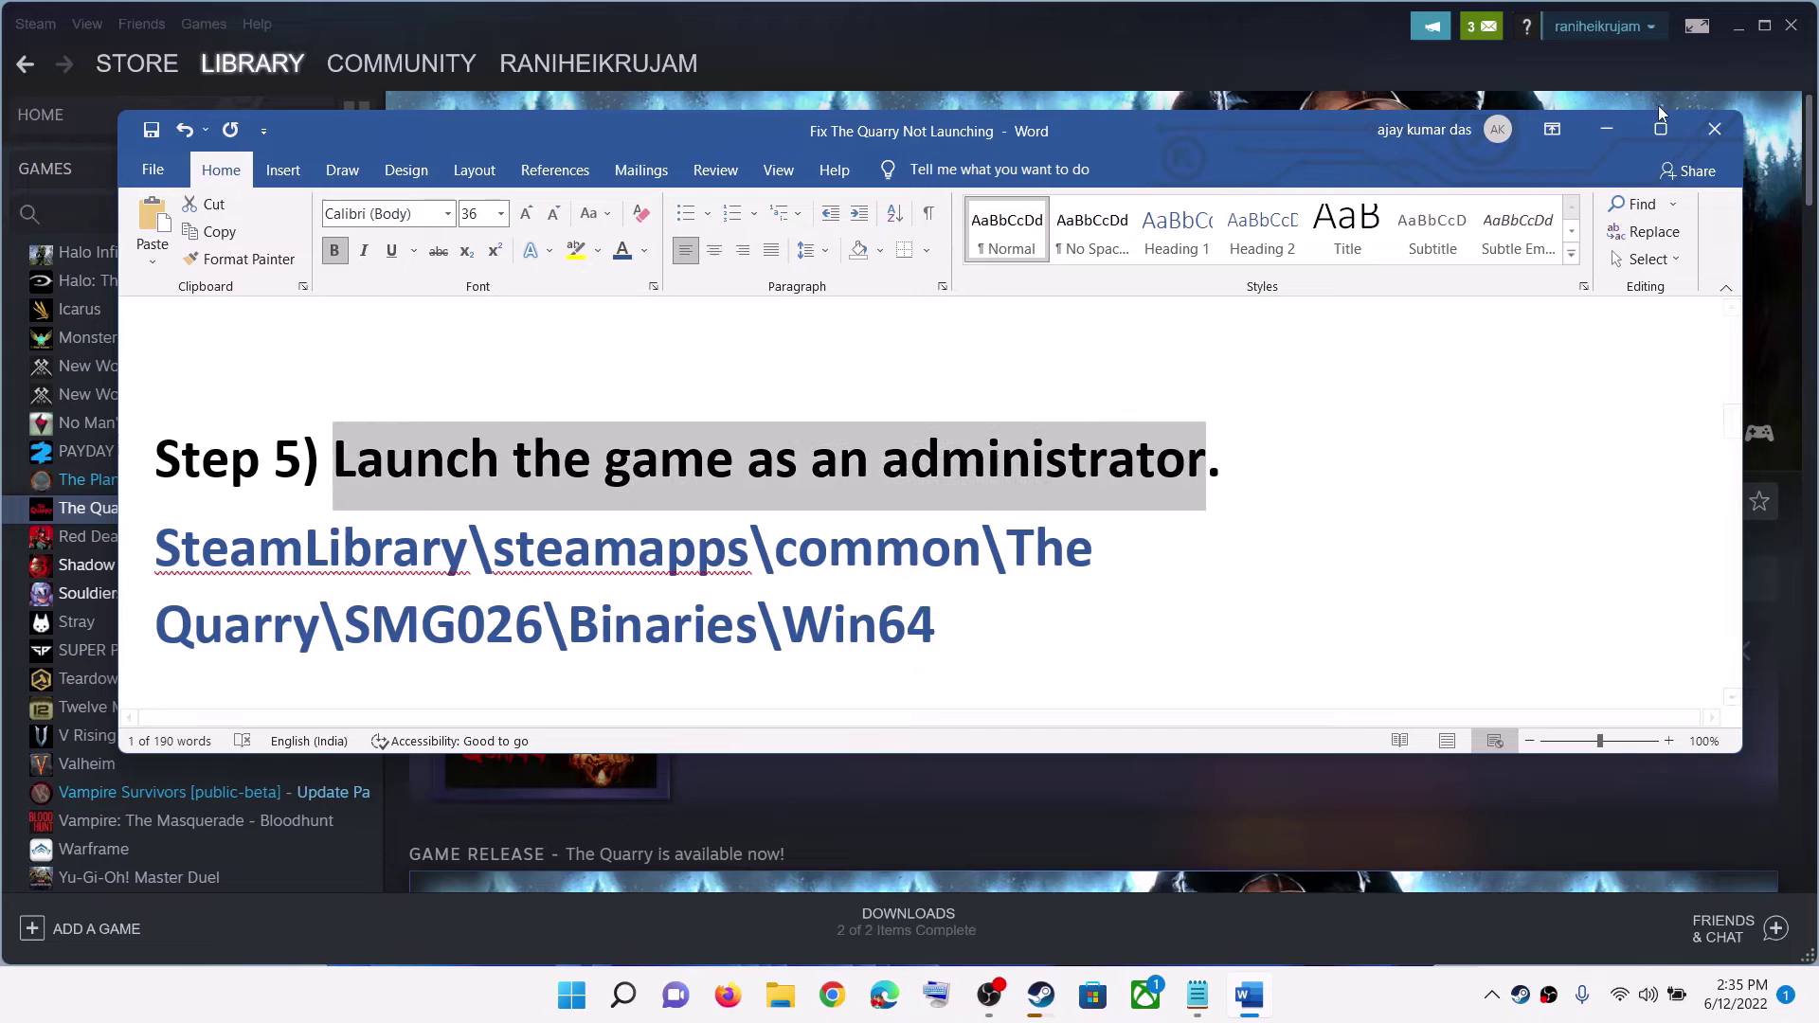
left_click(1607, 129)
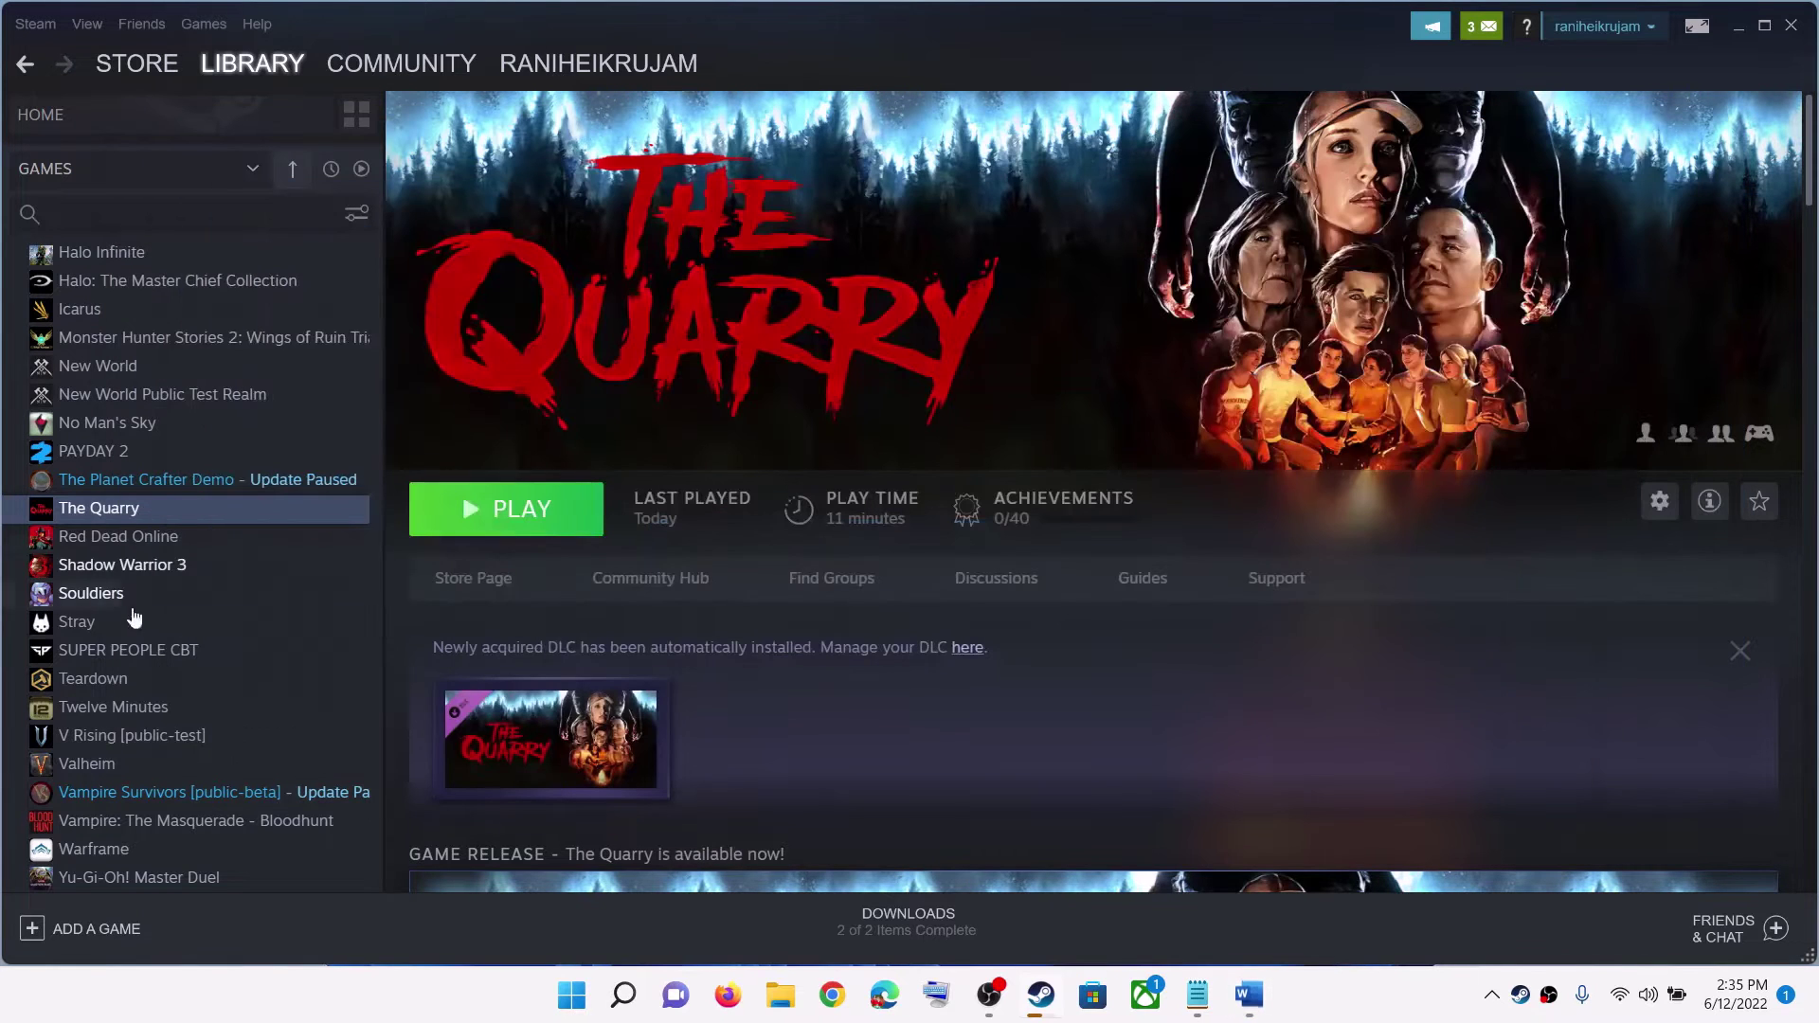
- Browse The Quarry's local files in File Explorer via Manage
right_click(154, 516)
mouse_move(235, 627)
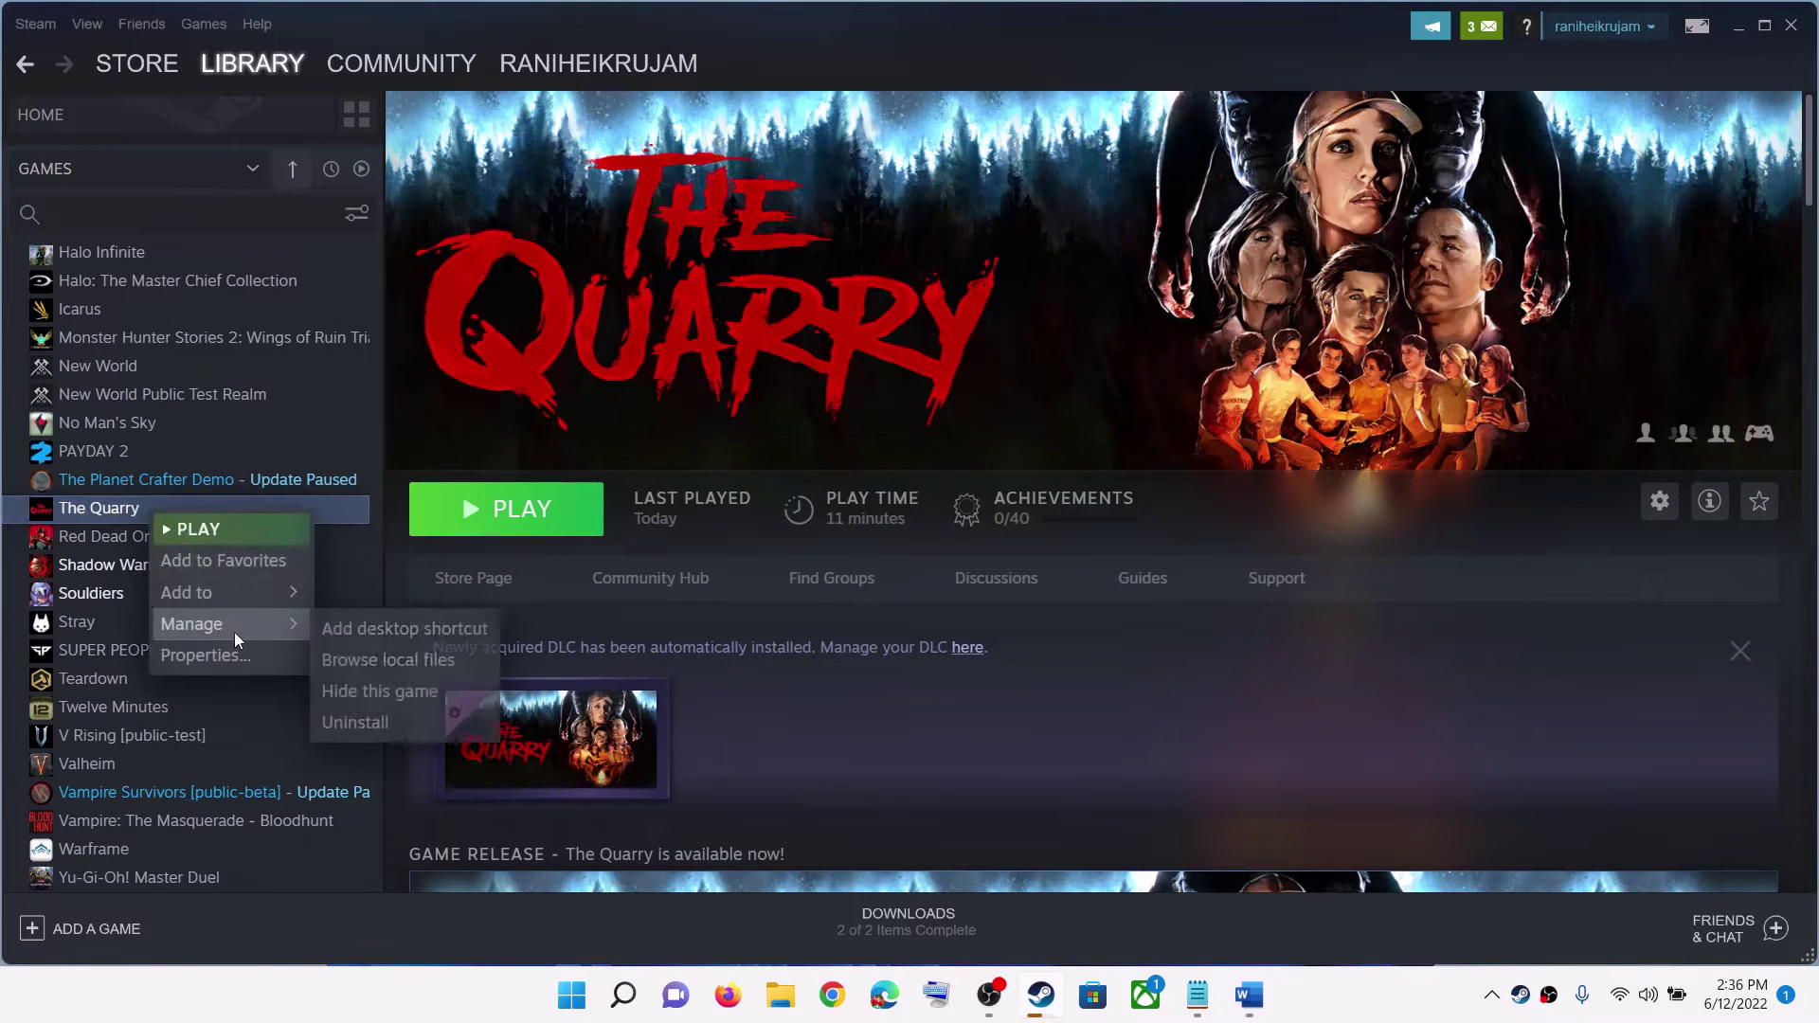
left_click(426, 659)
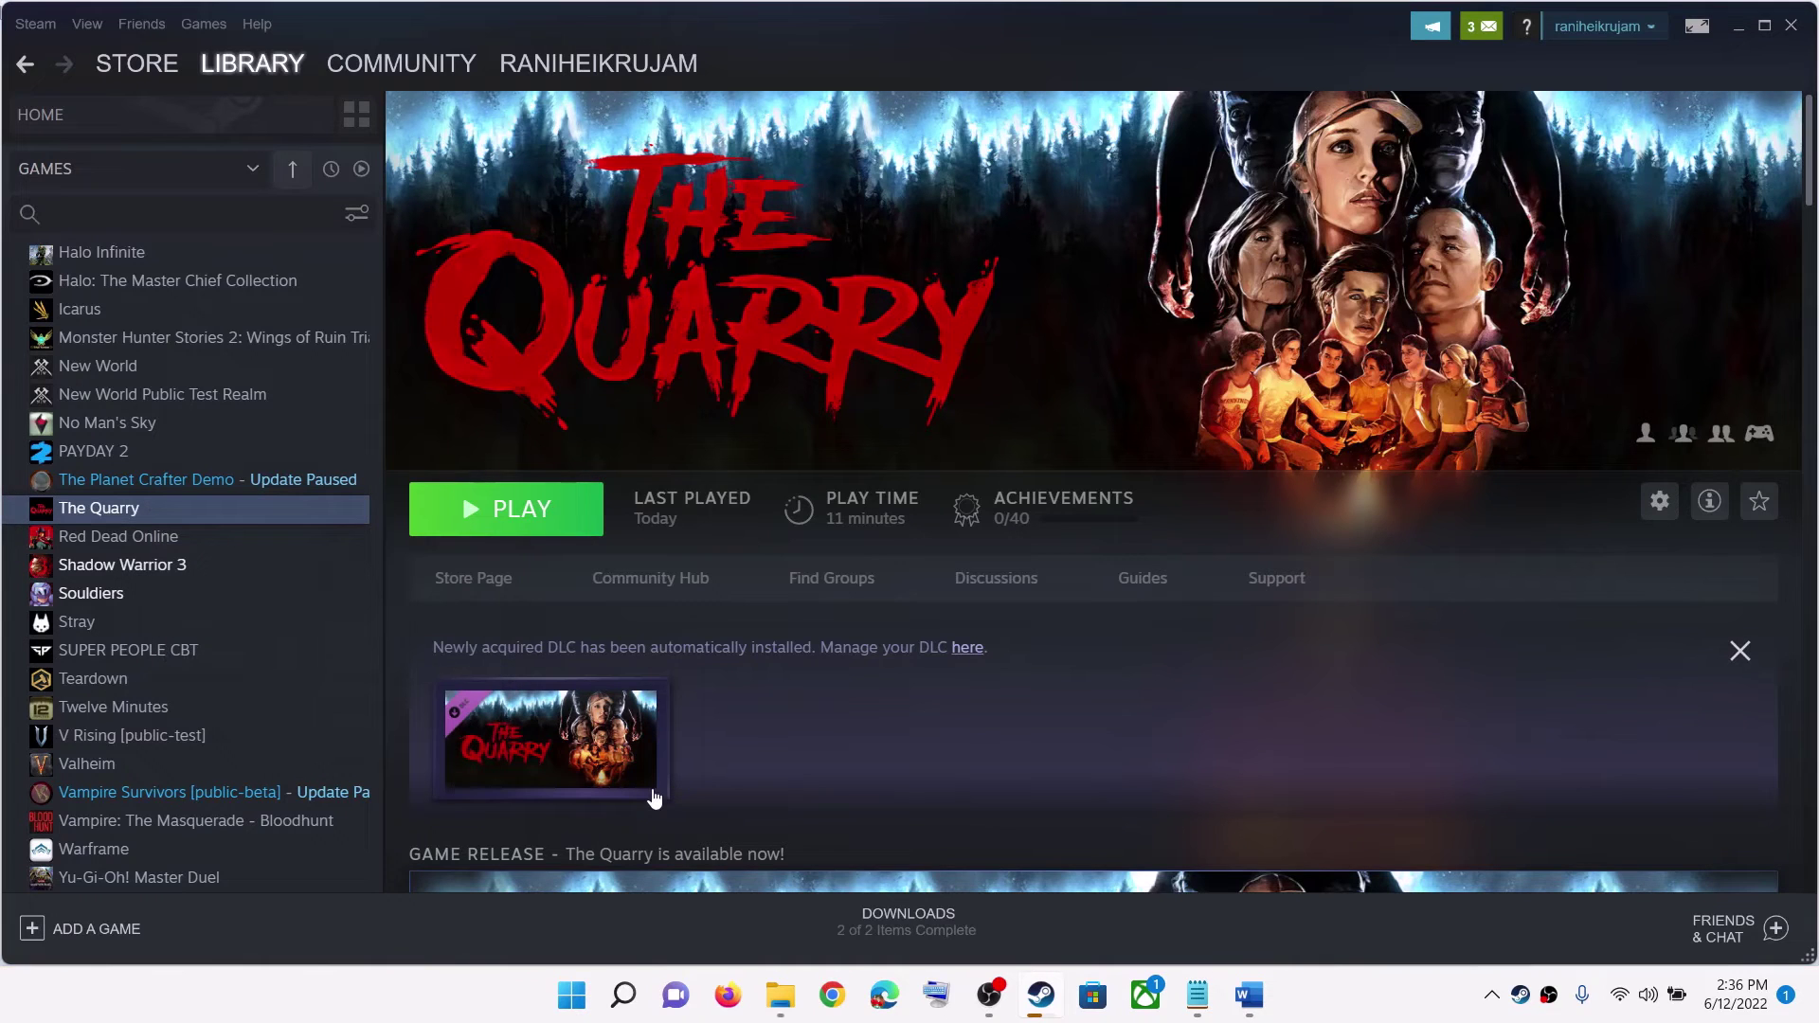
left_click(794, 999)
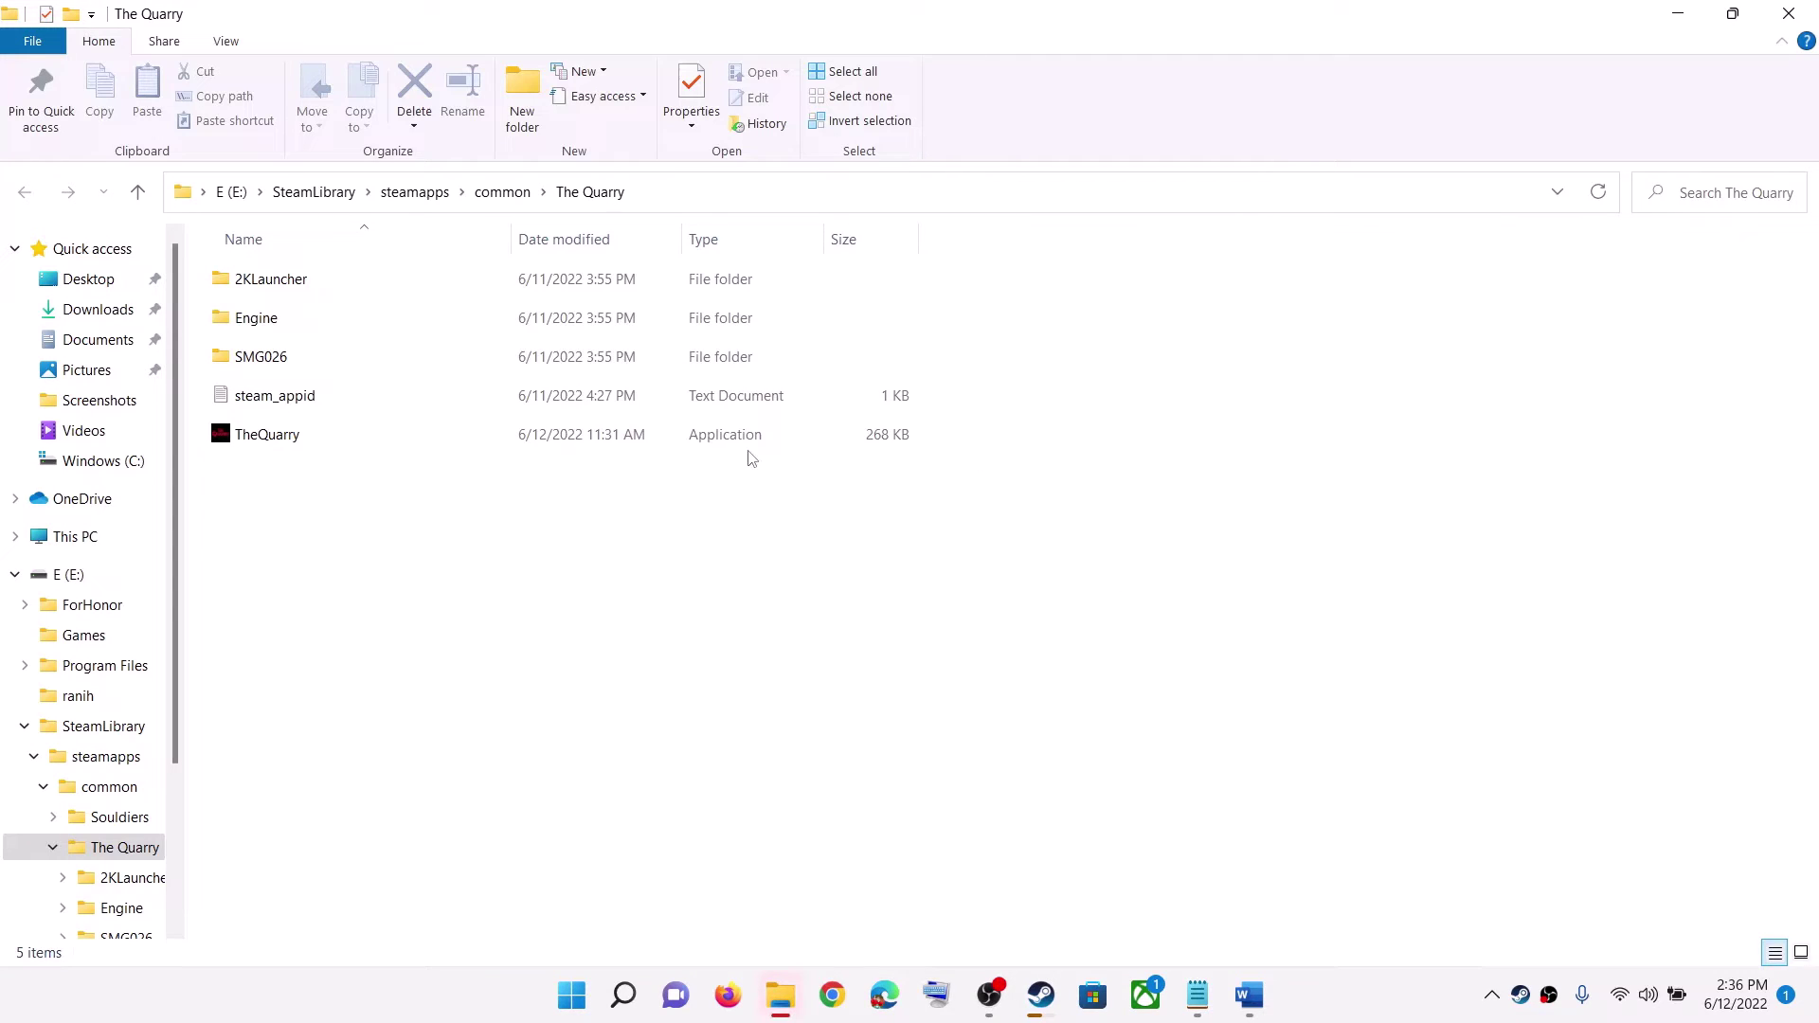
- Tick 'Run this program as an administrator' on TheQuarry's Compatibility tab and apply
left_click(299, 440)
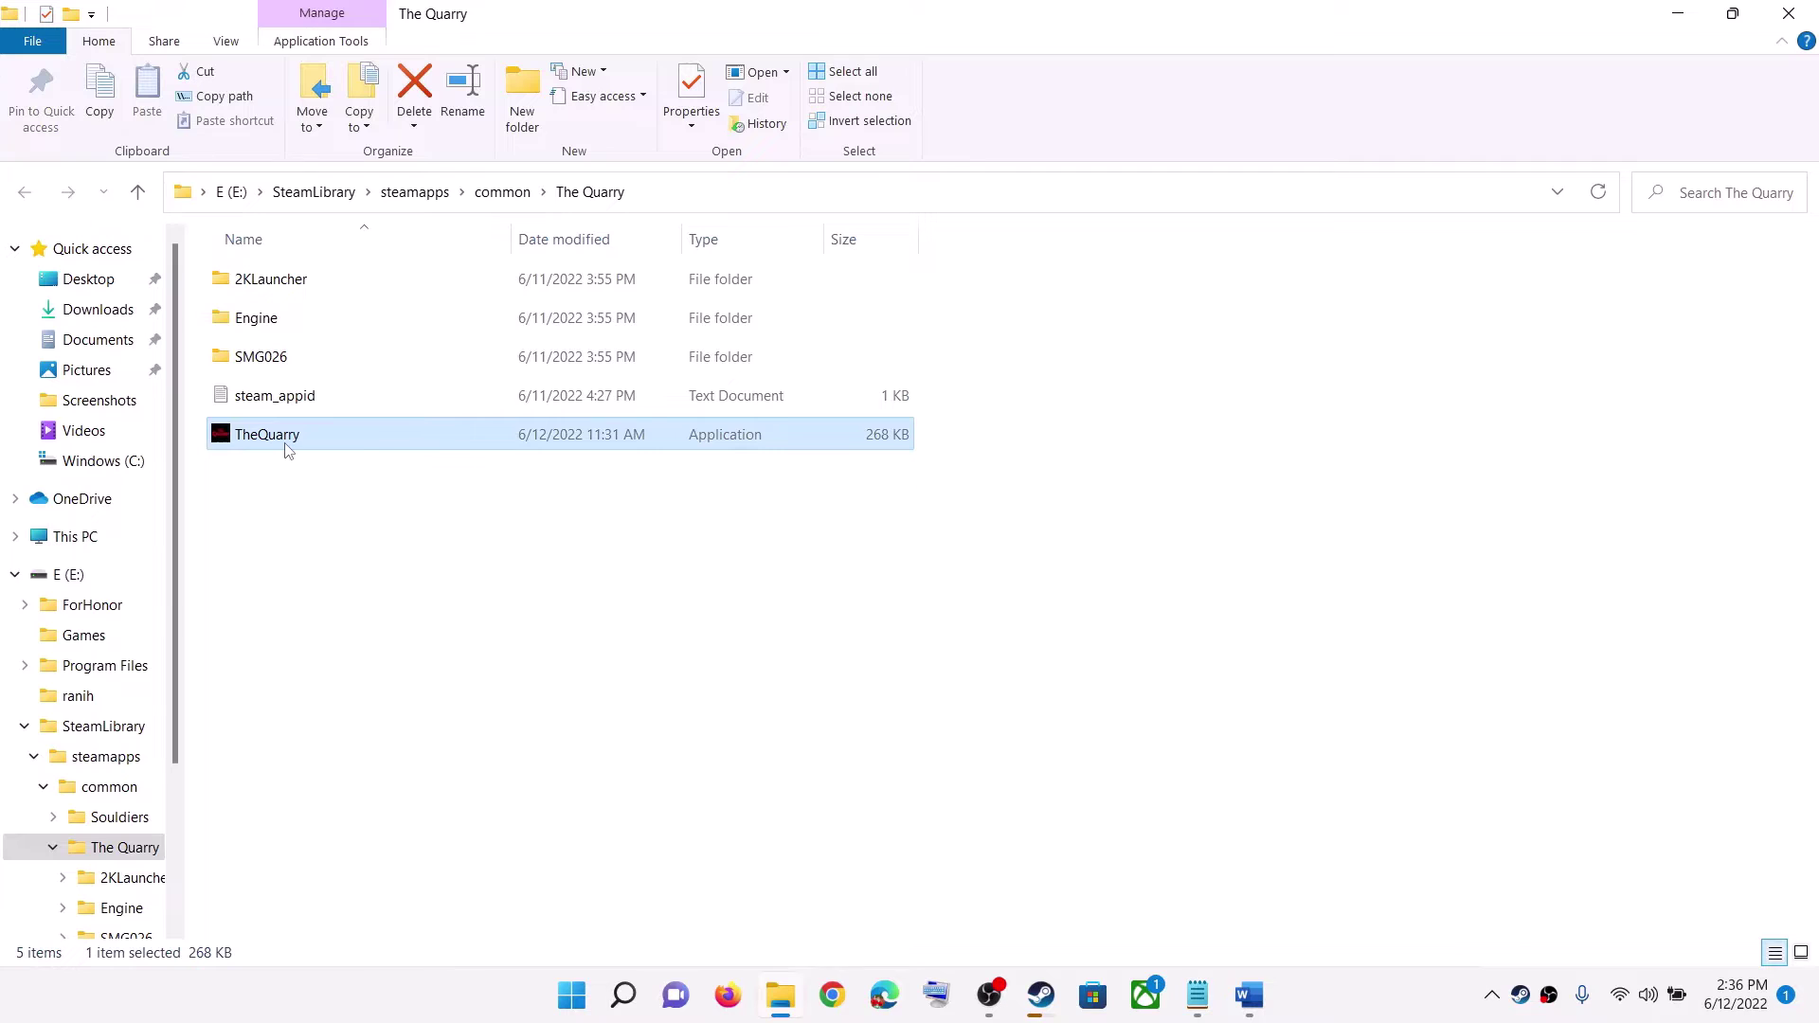
right_click(290, 447)
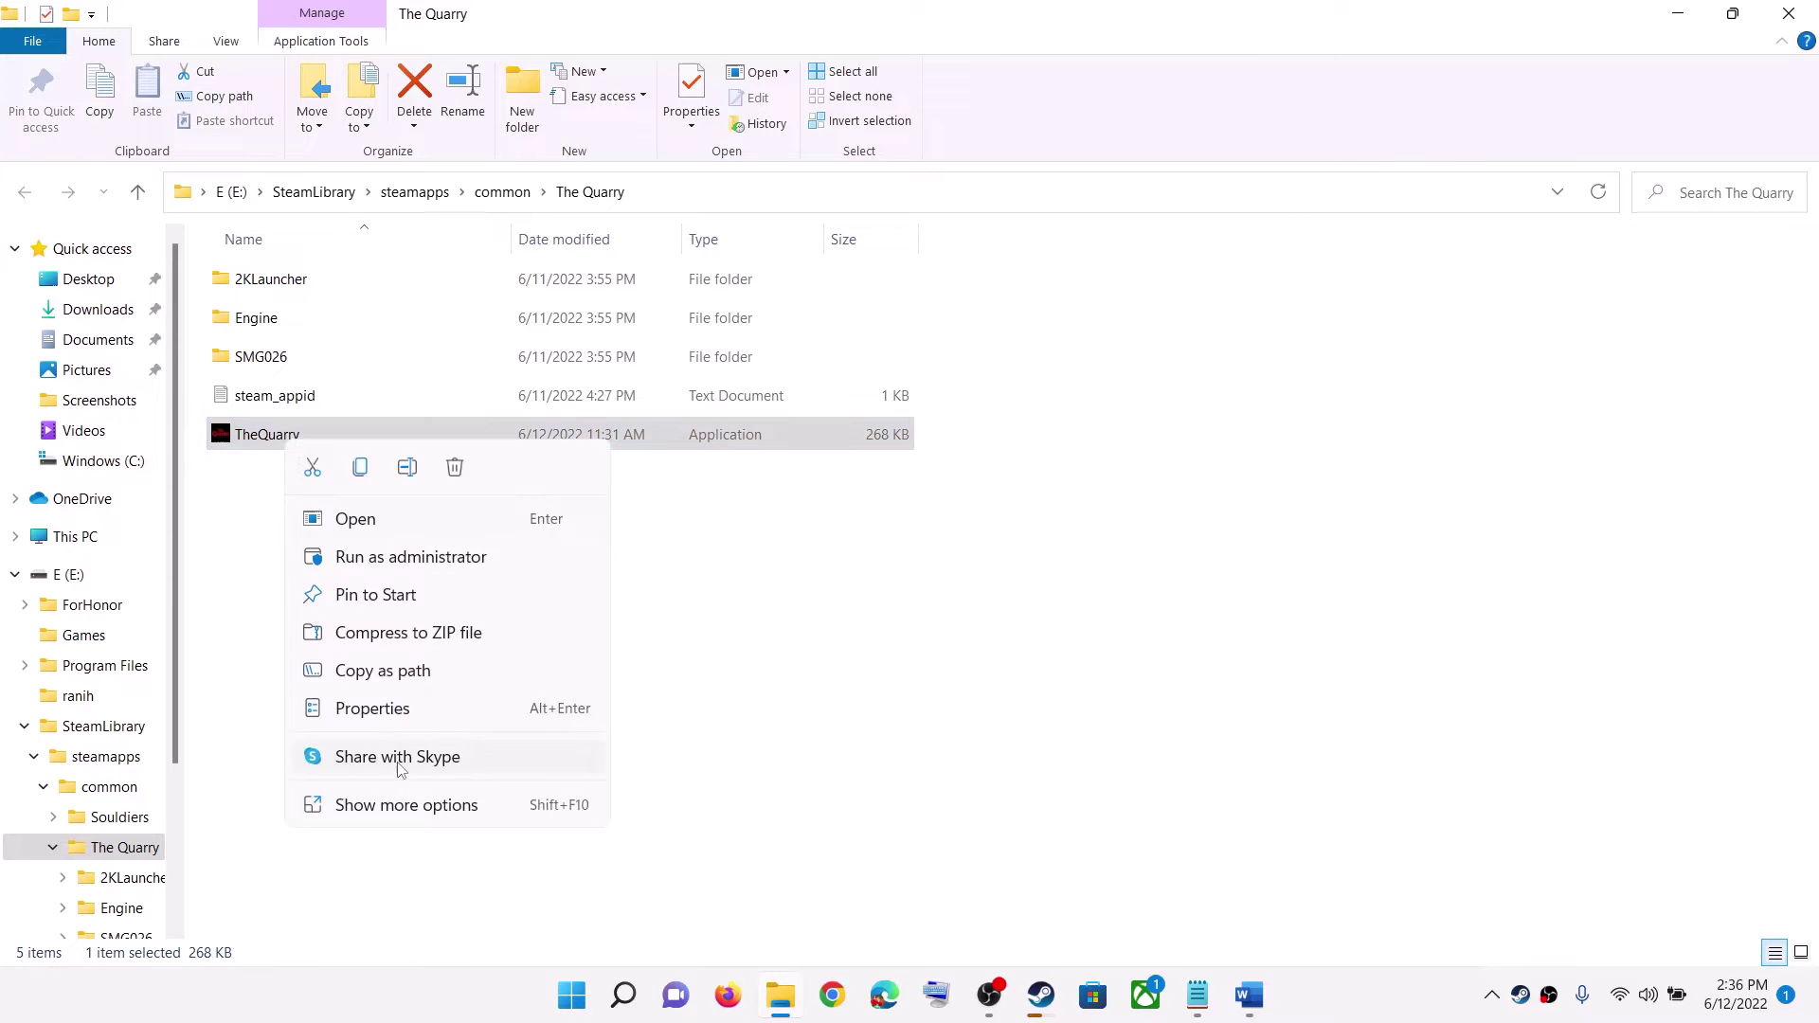
left_click(377, 710)
left_click_drag(650, 339, 1173, 186)
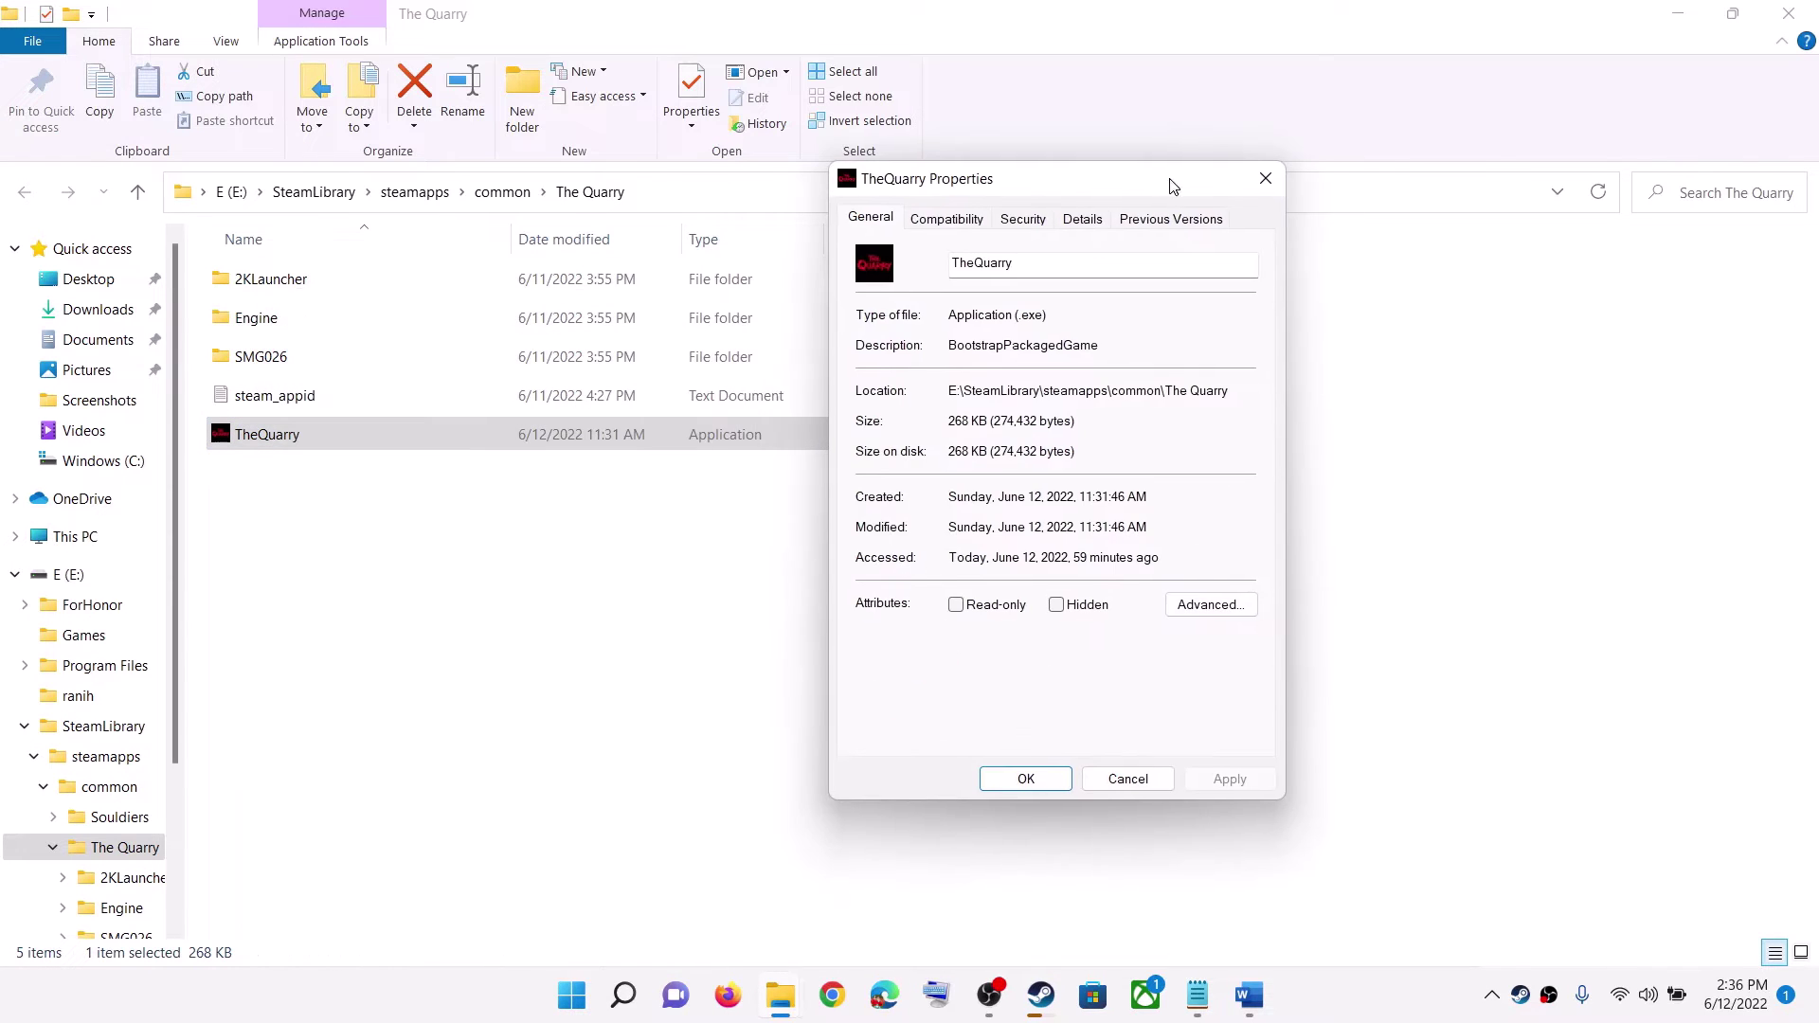
left_click(948, 220)
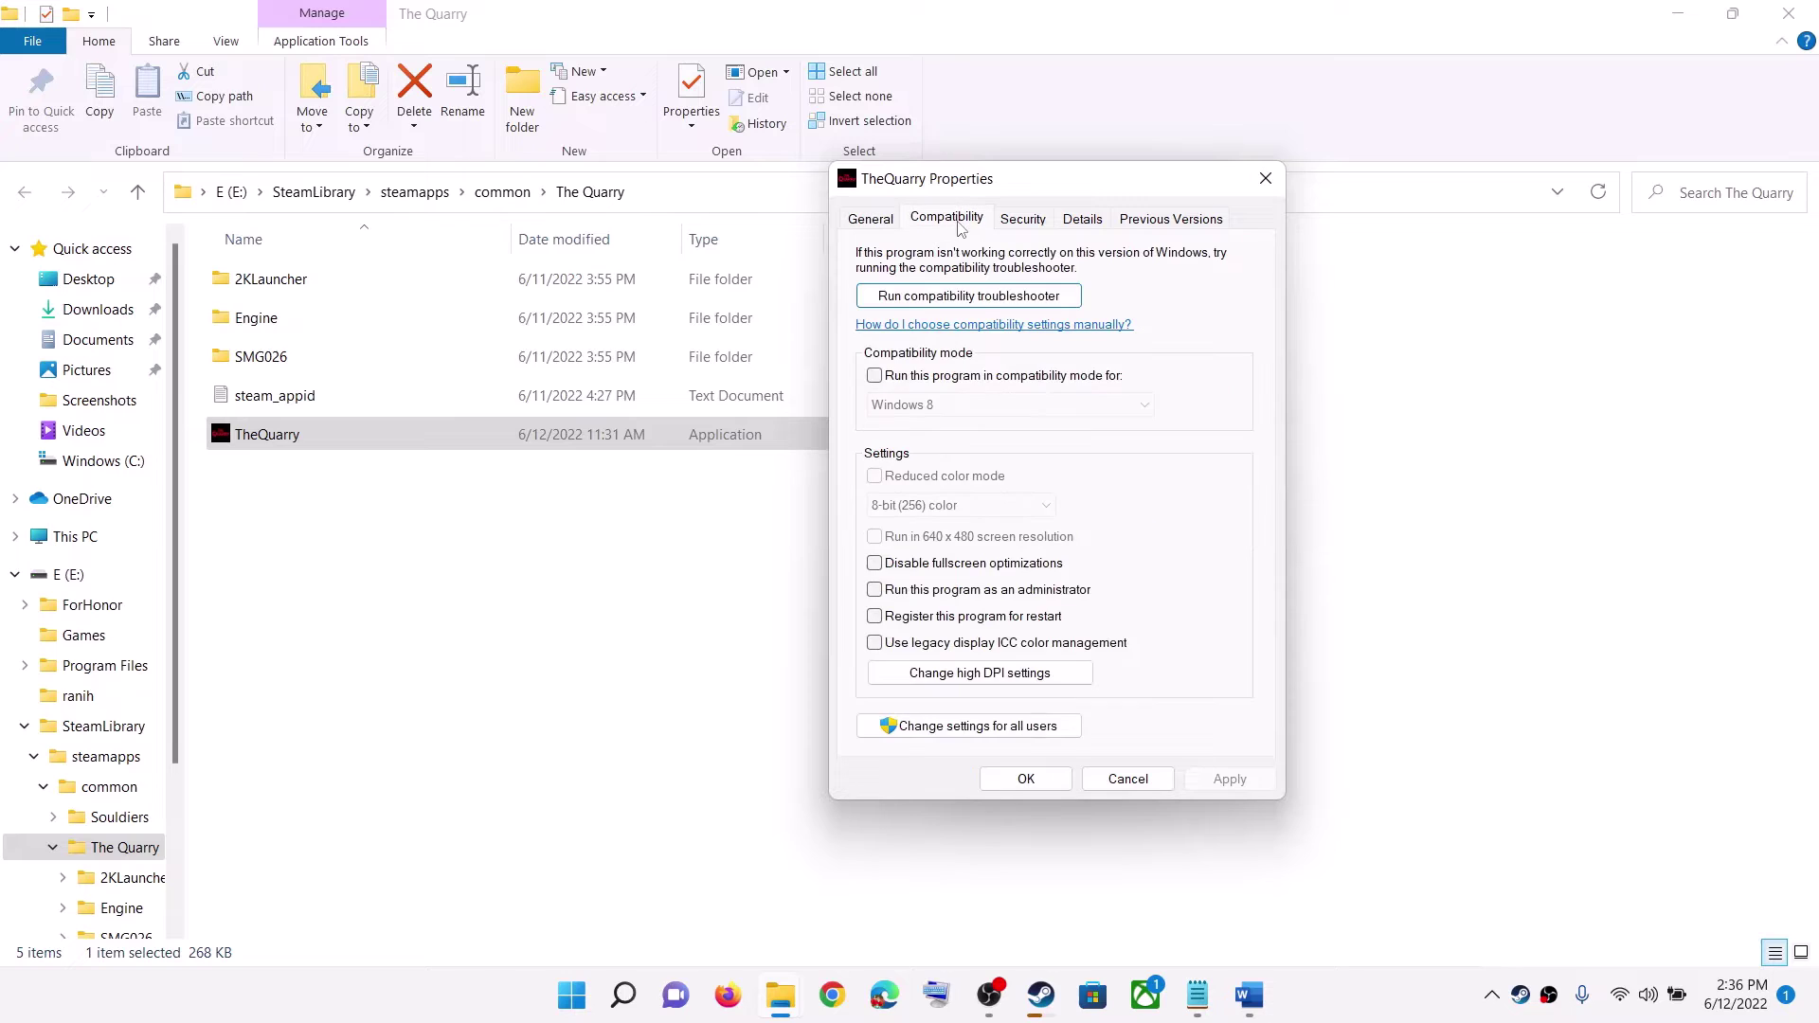
left_click(875, 591)
left_click(1230, 779)
left_click(1026, 779)
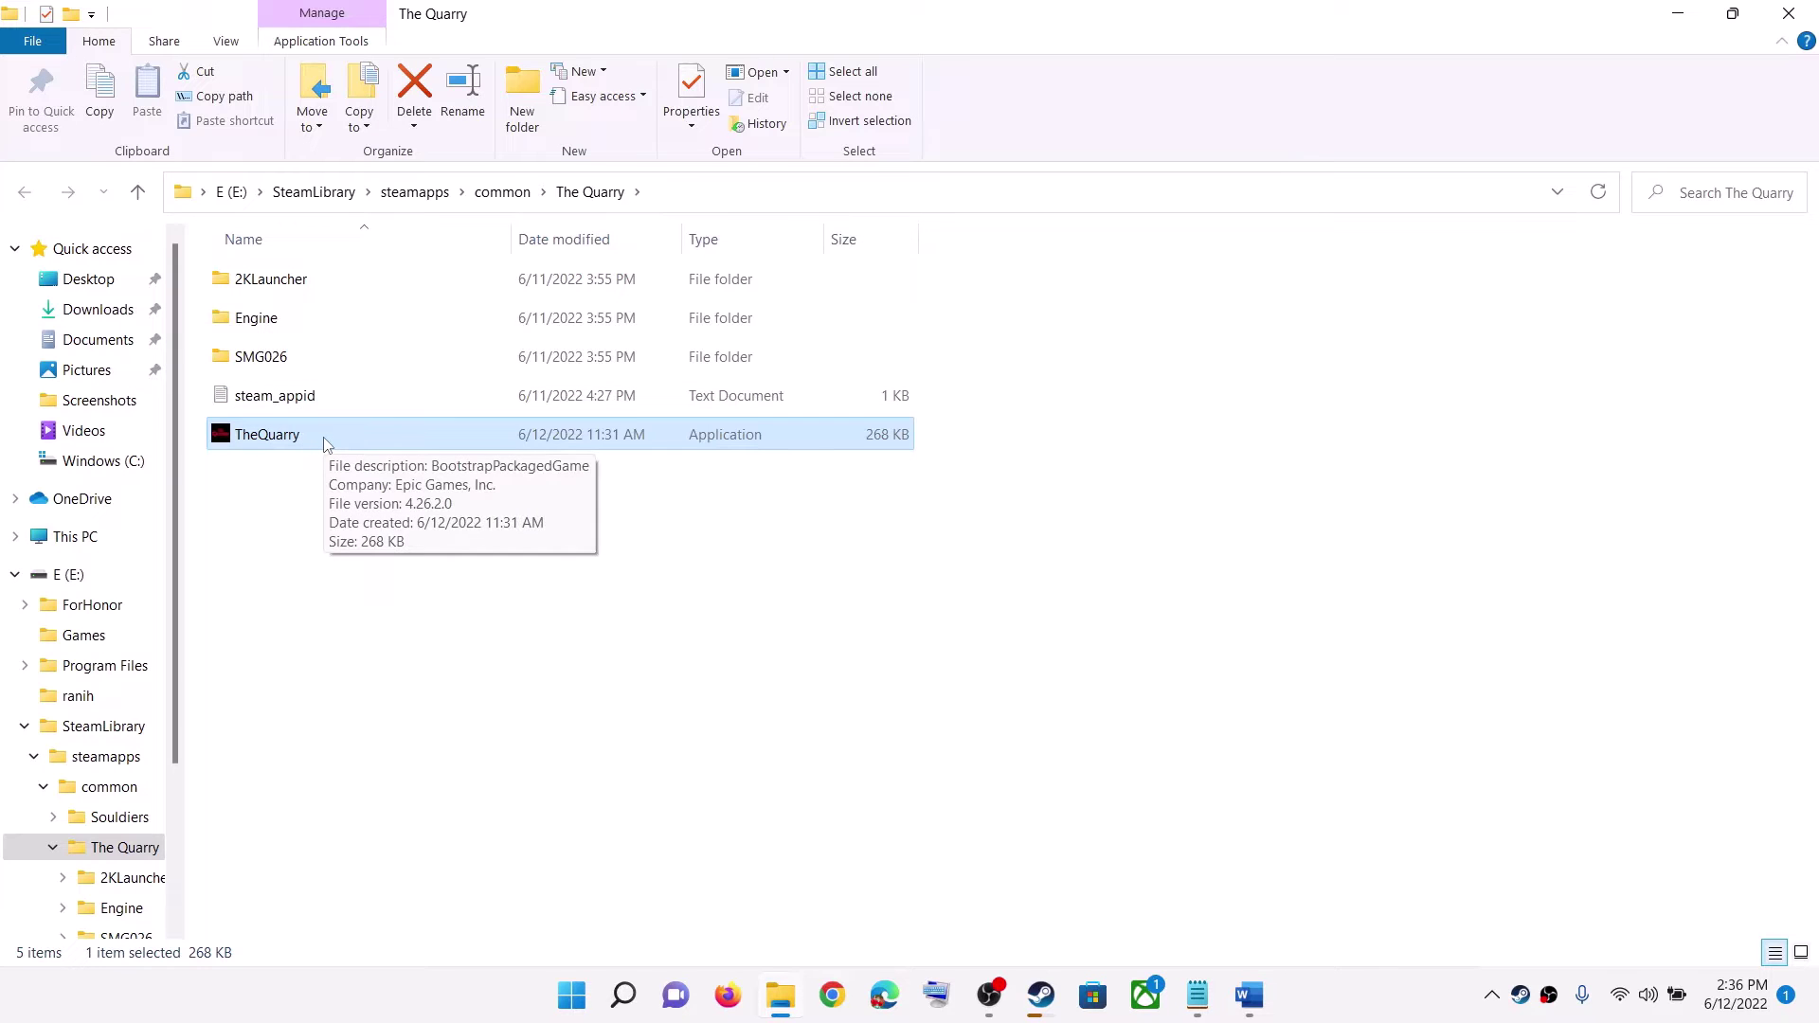
- Look through Engine > Binaries > ThirdParty, go back up, and open SMG026
double_click(278, 326)
double_click(286, 286)
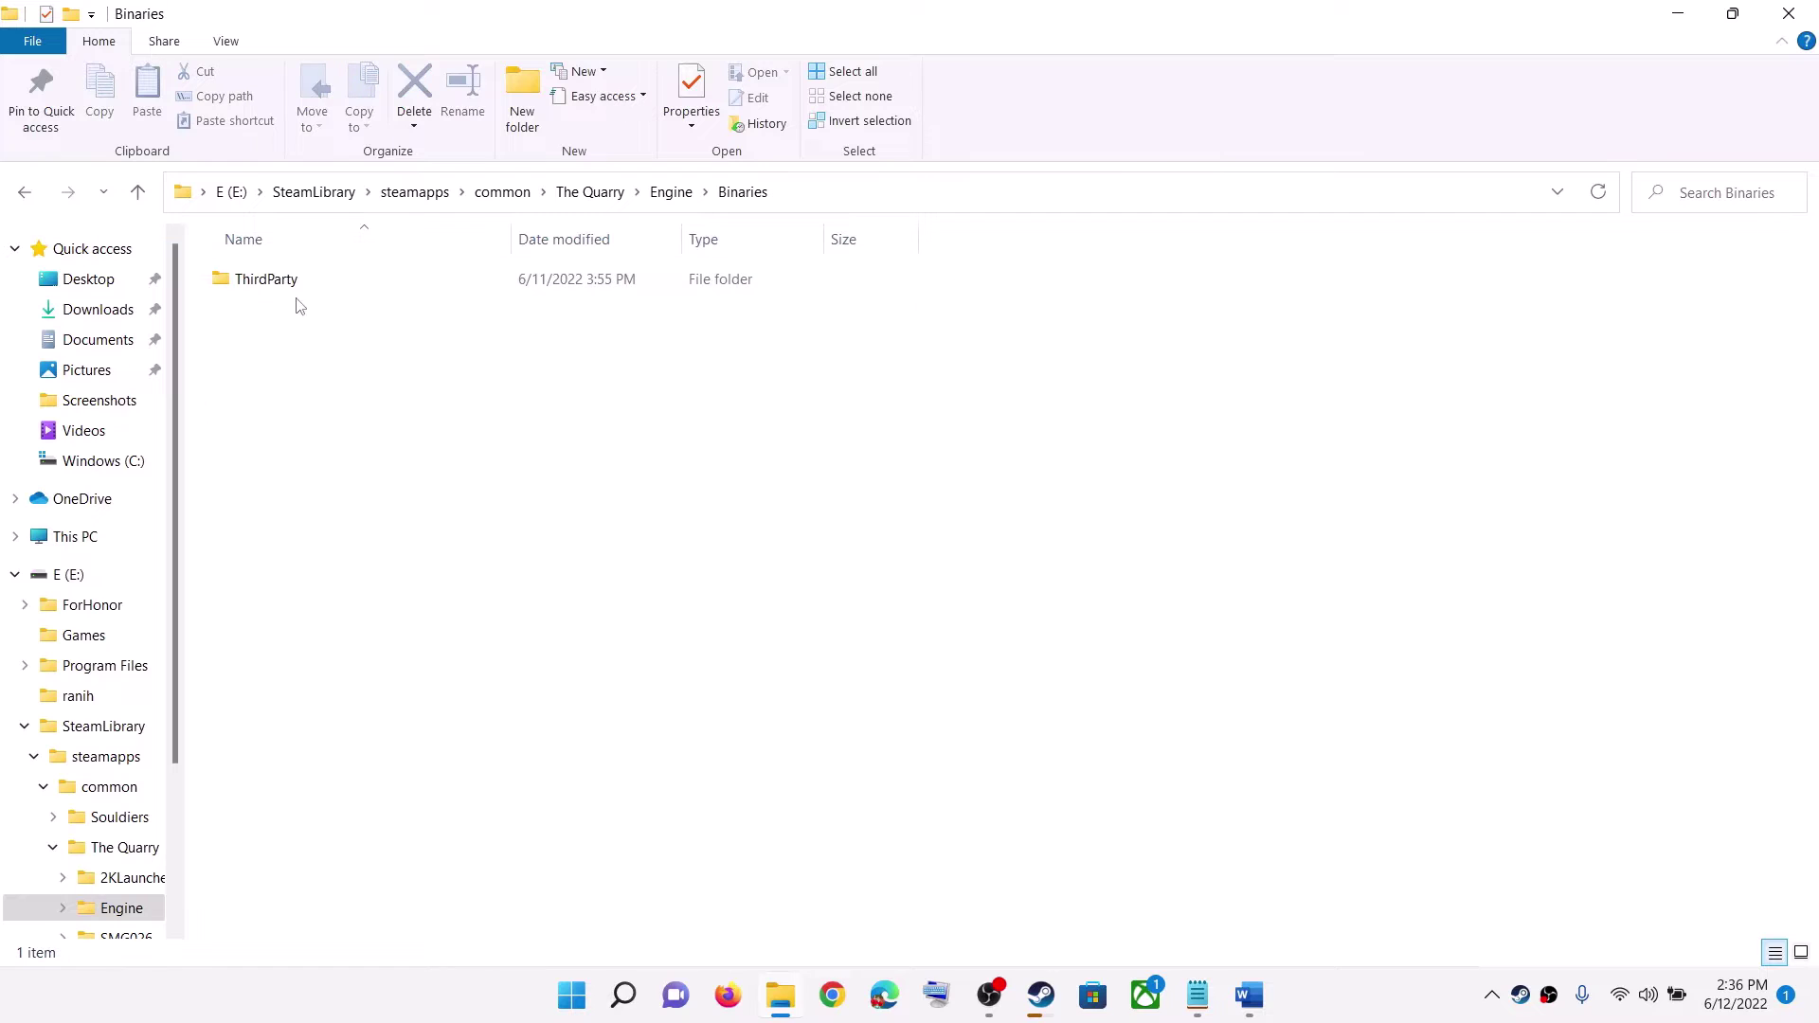
double_click(280, 284)
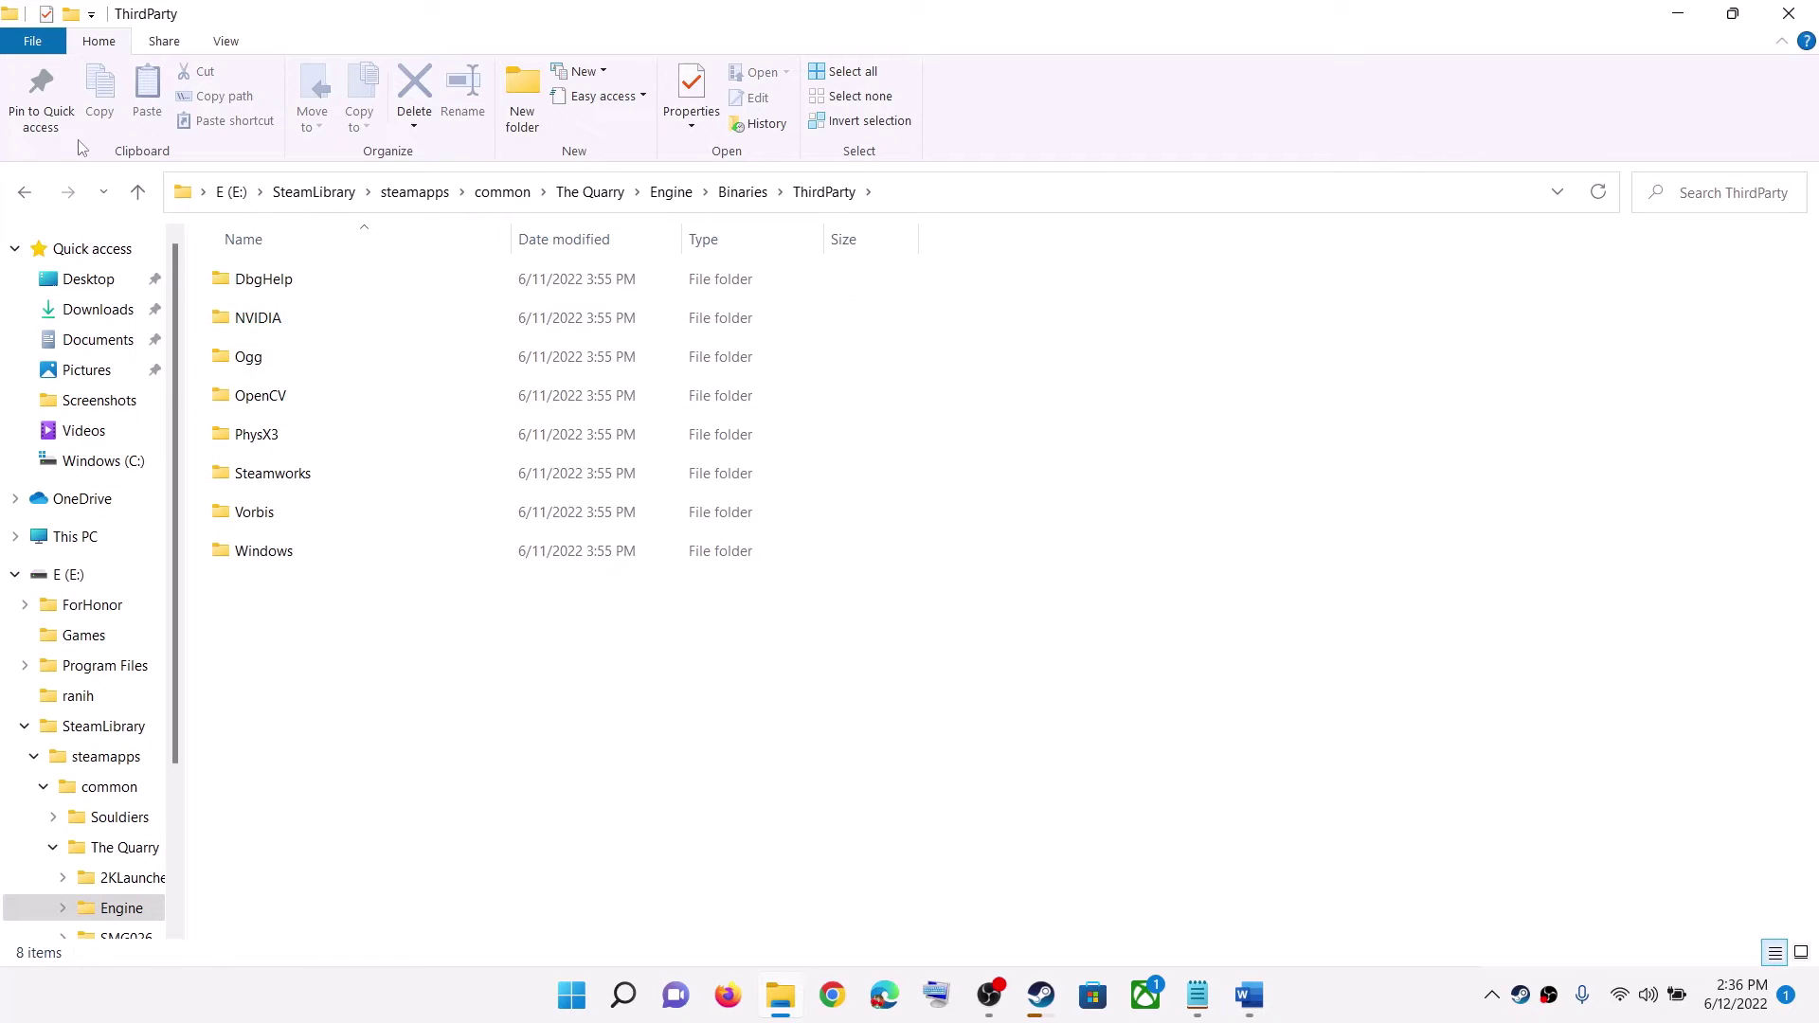
left_click(137, 192)
left_click(137, 192)
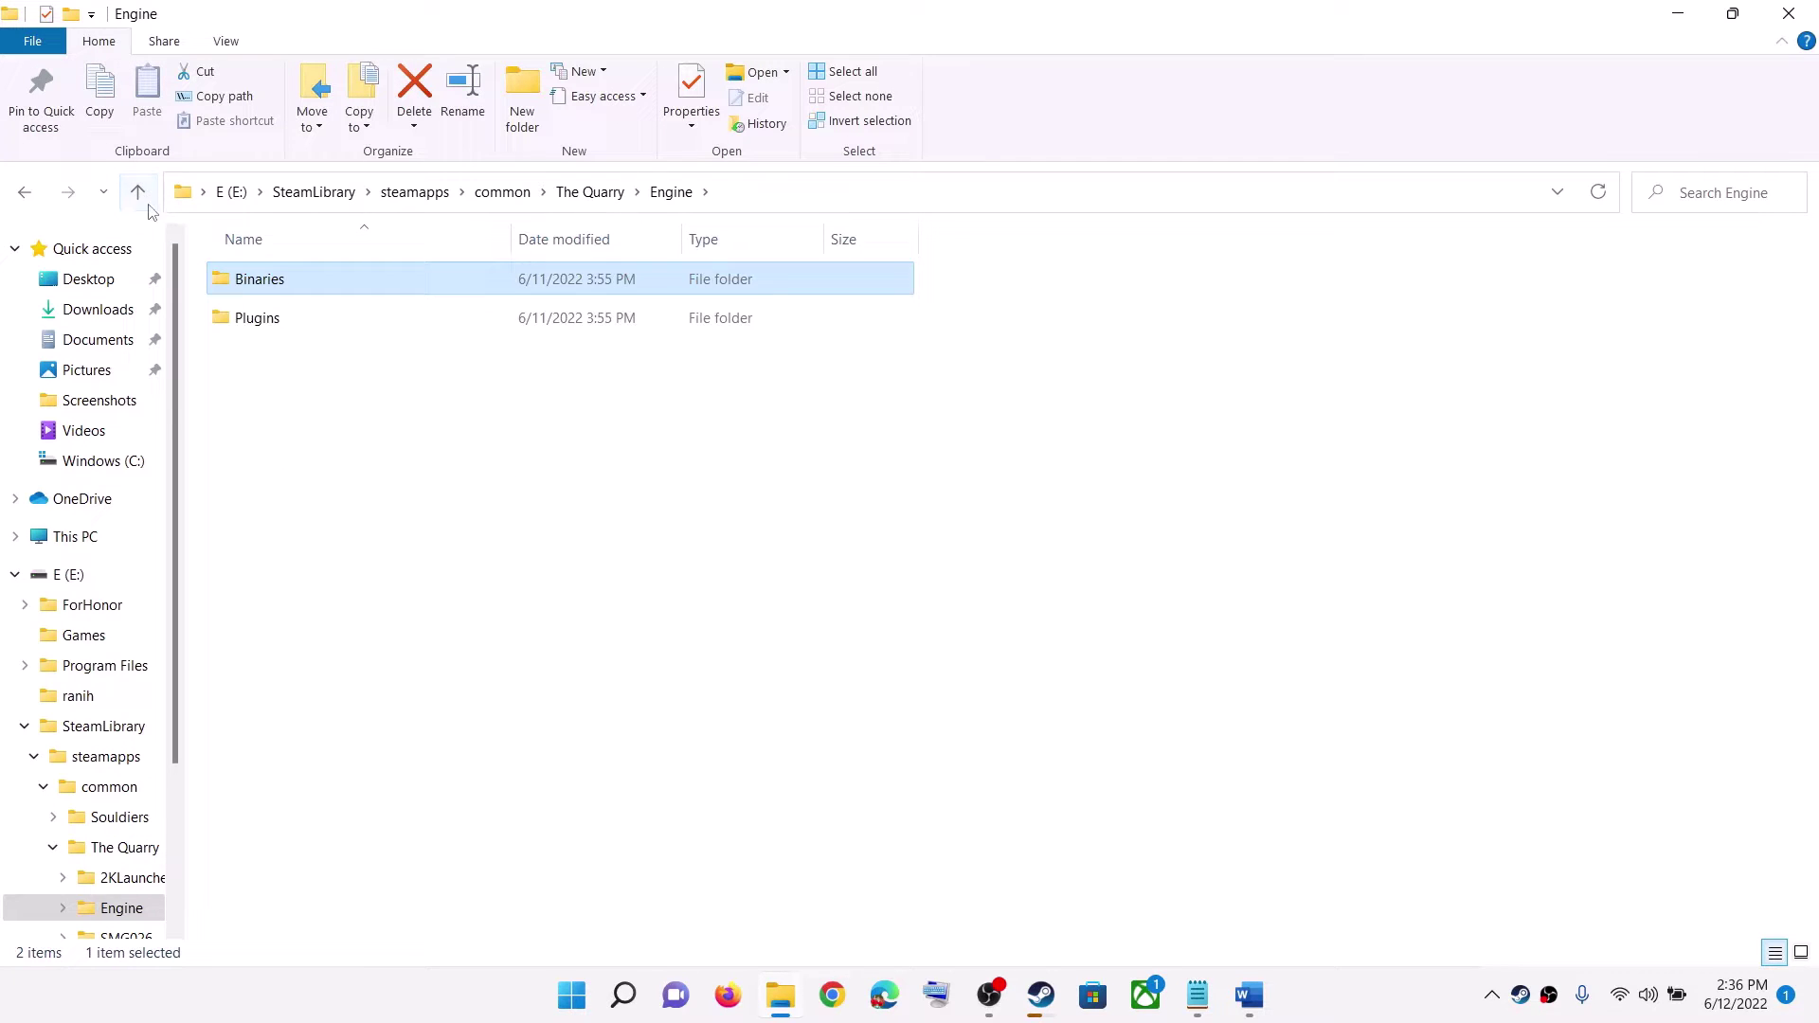
left_click(138, 191)
left_click(267, 369)
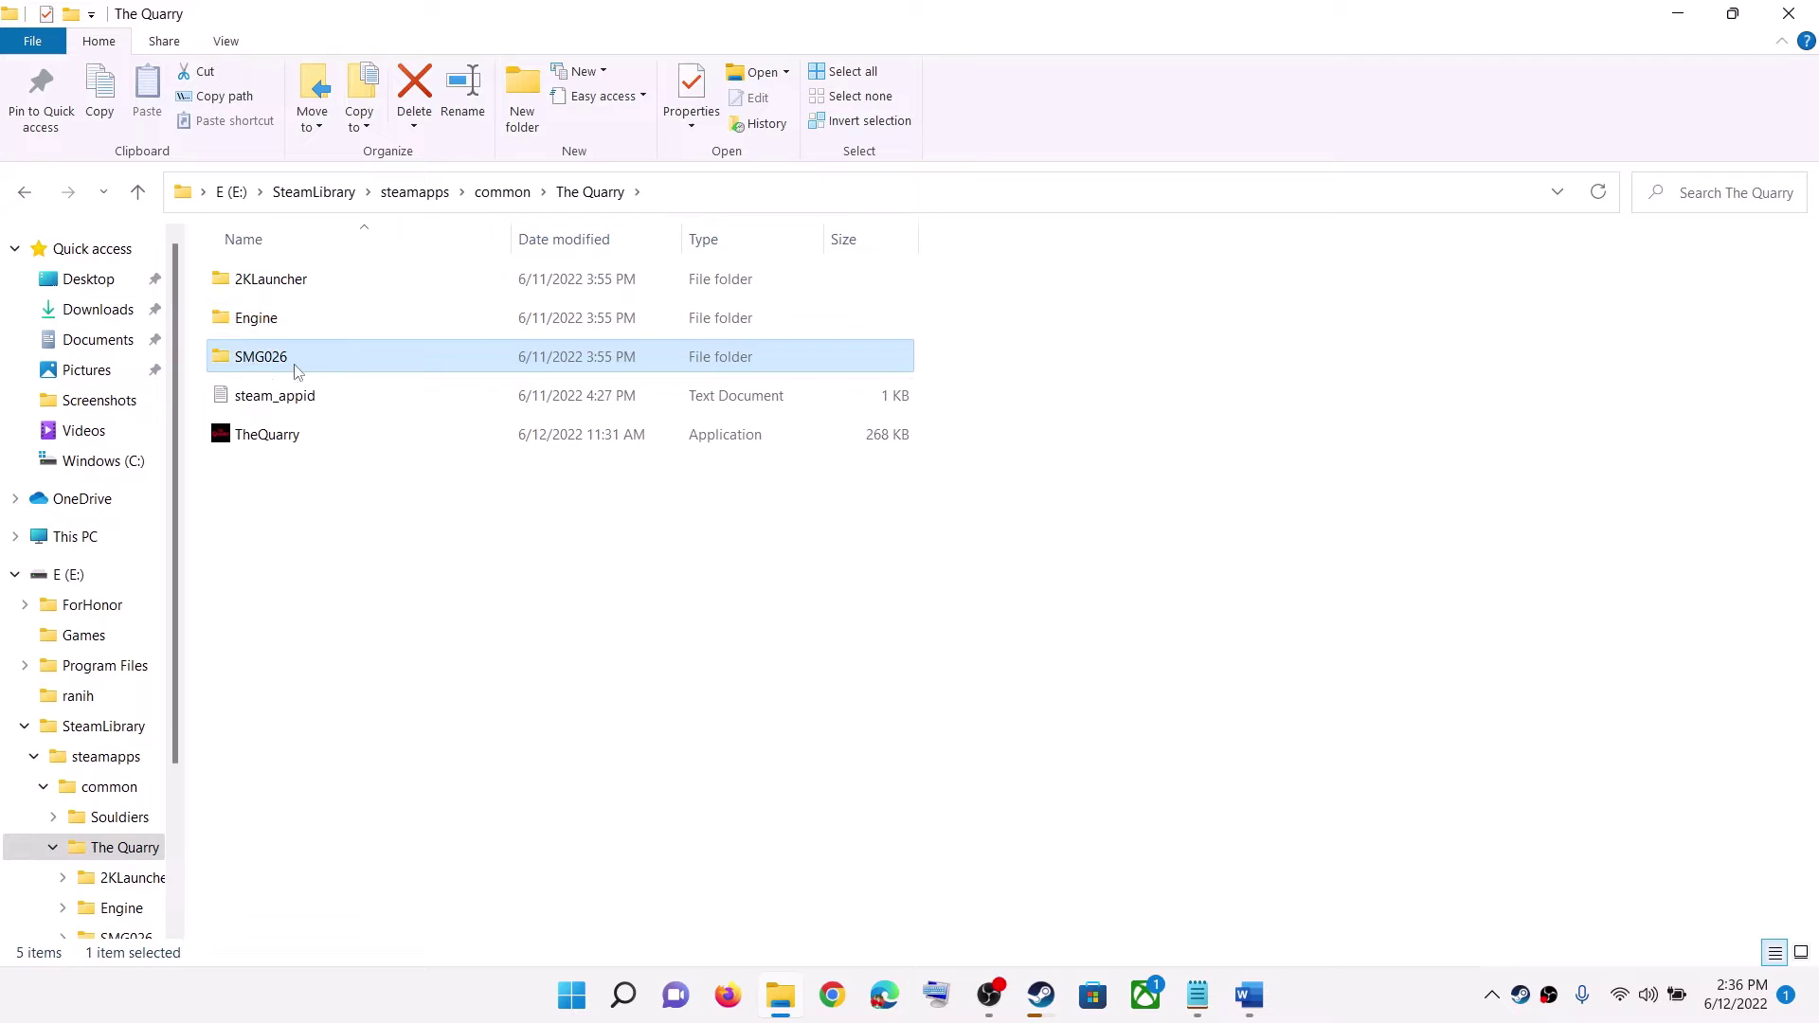
double_click(275, 361)
- In SMG026\Binaries\Win64, set TheQuarry-Win64-Shipping to run as administrator
double_click(258, 280)
left_click(276, 285)
double_click(276, 285)
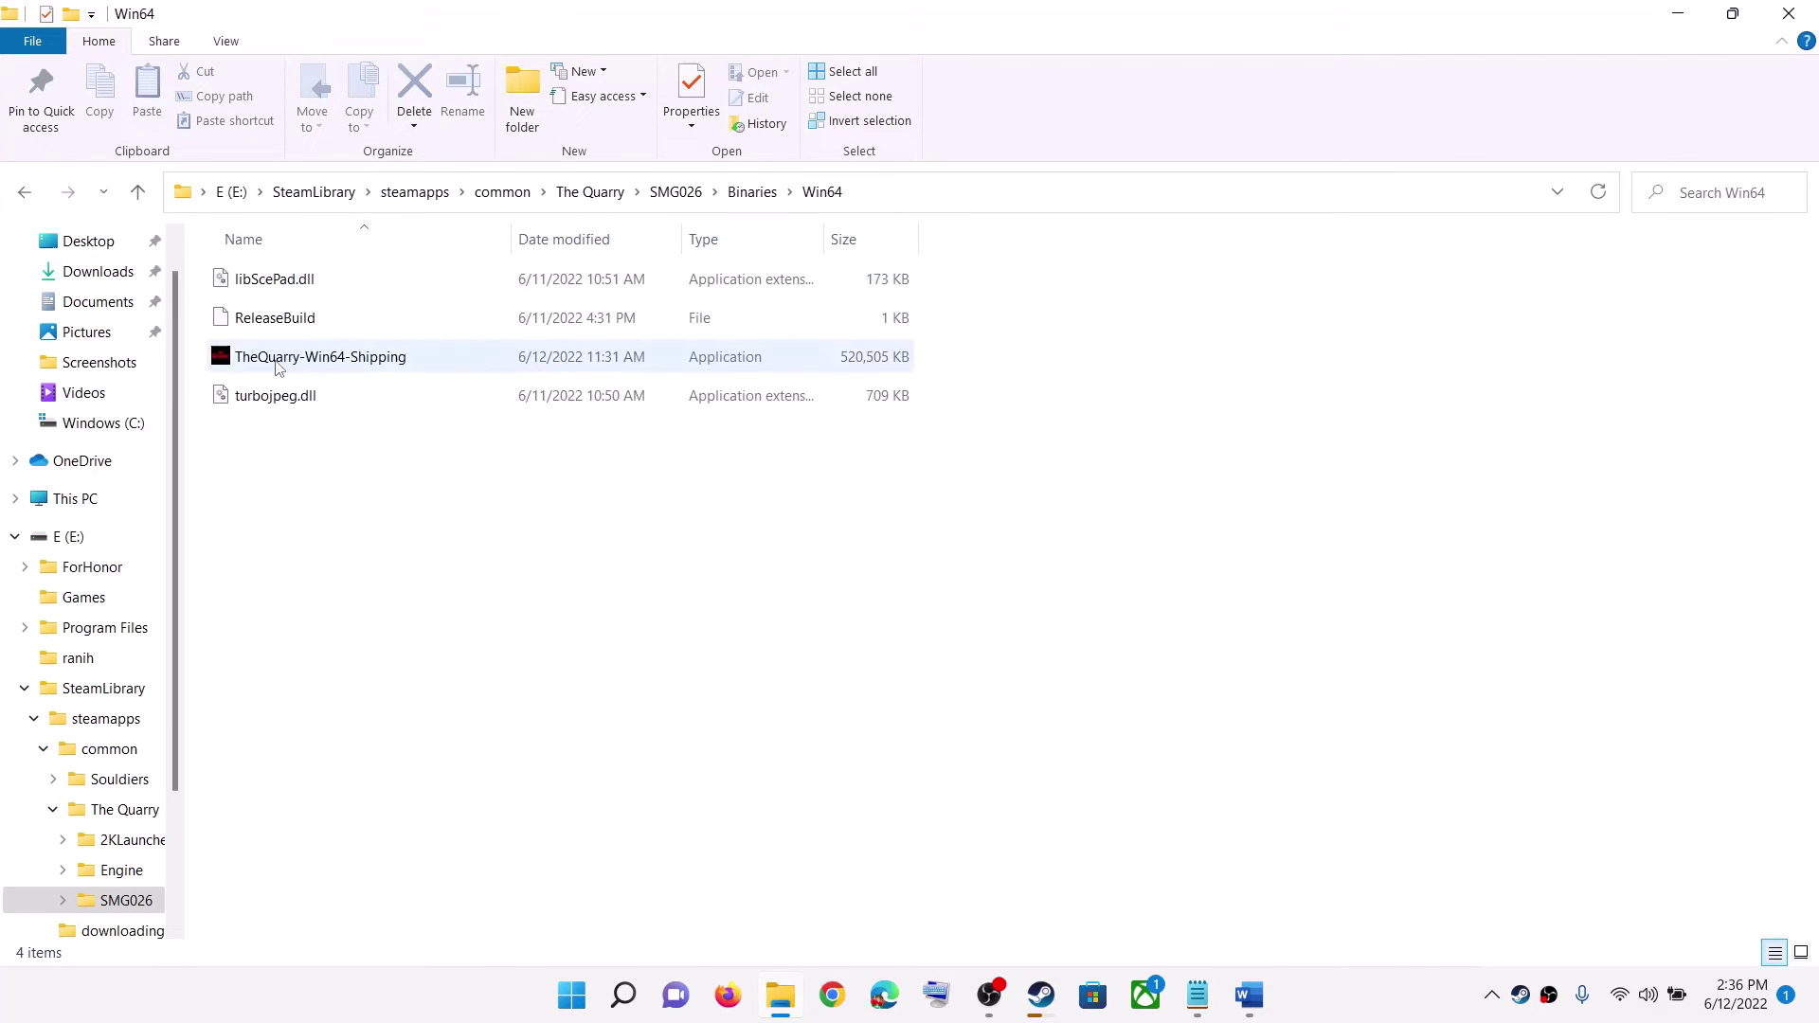
right_click(349, 366)
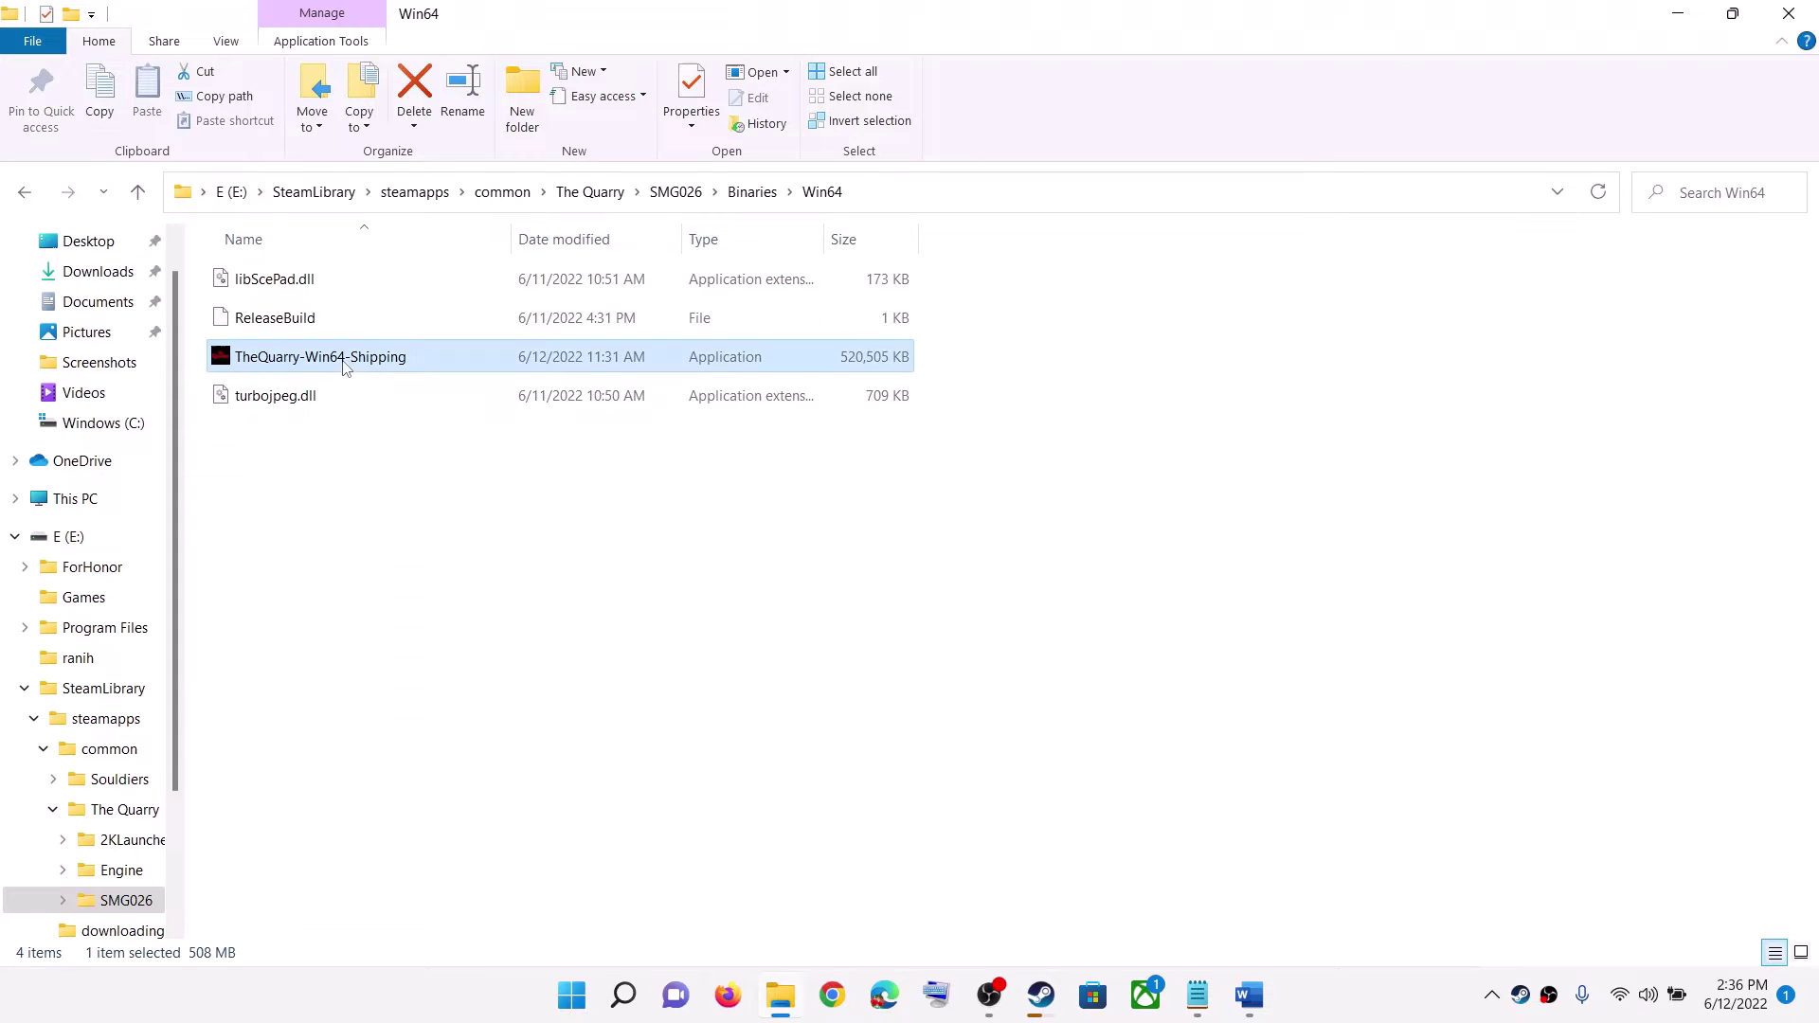
left_click(453, 630)
left_click(613, 379)
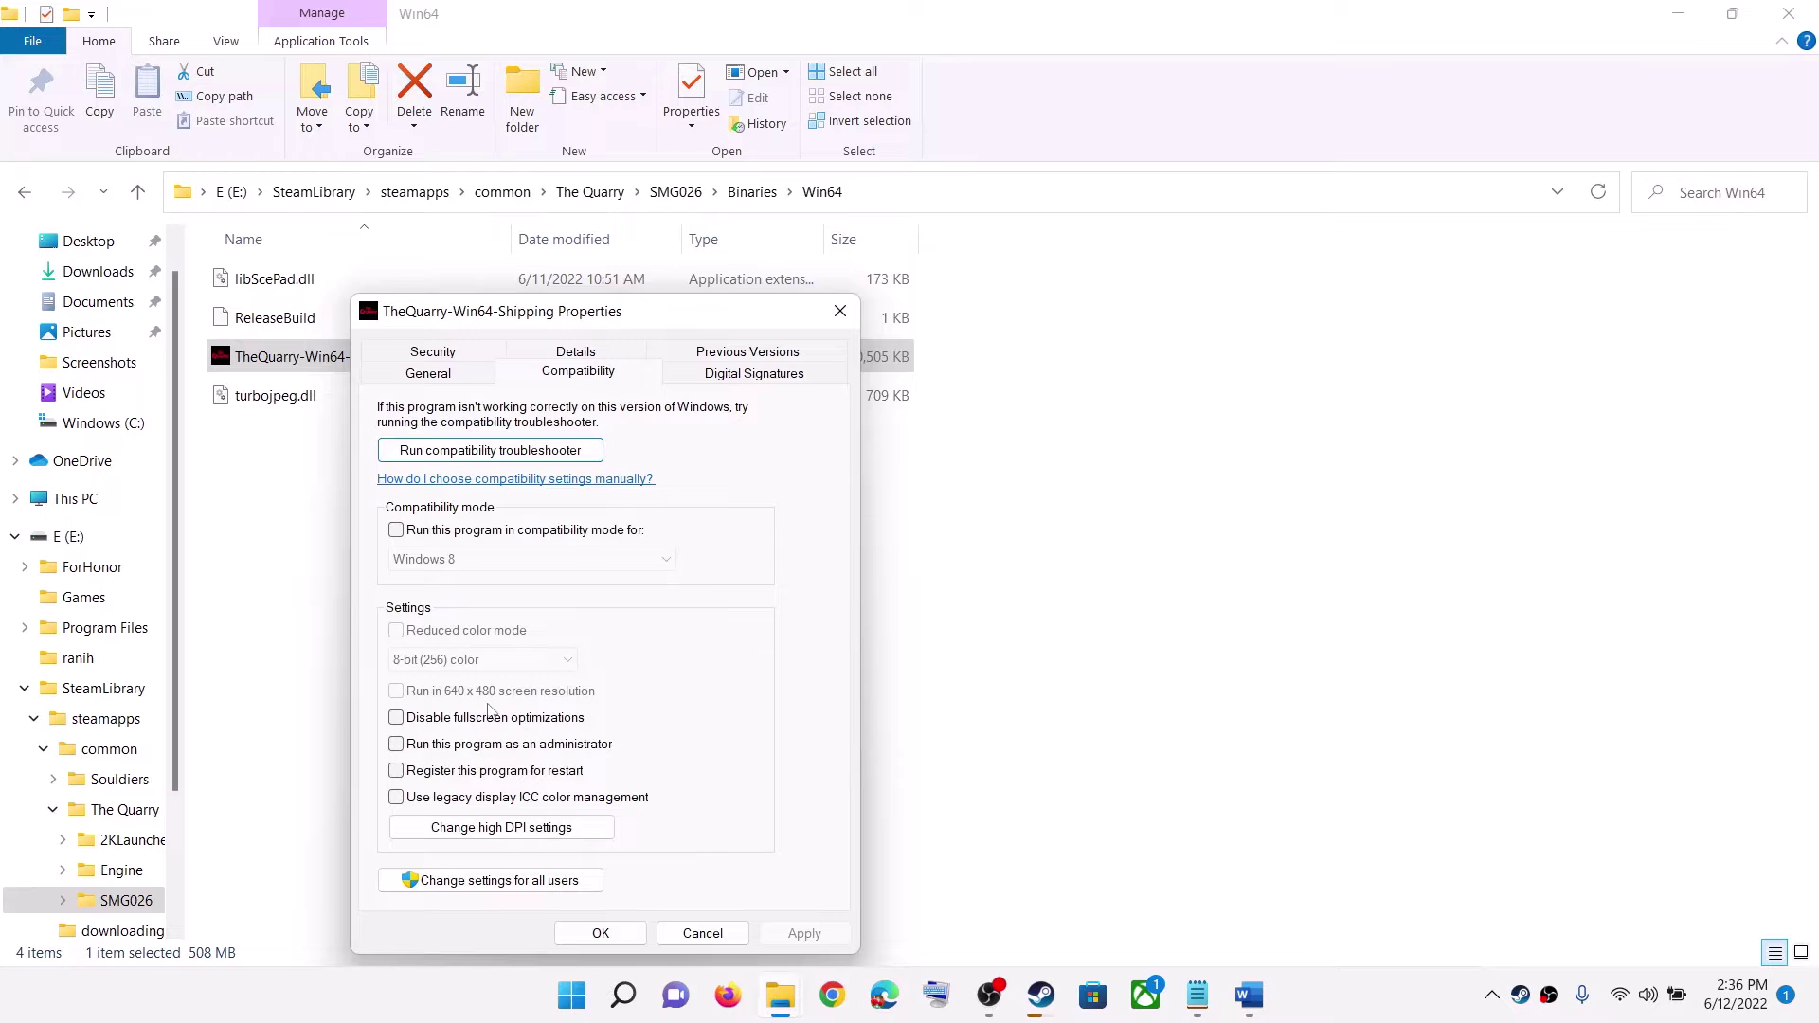
left_click(430, 748)
left_click(810, 940)
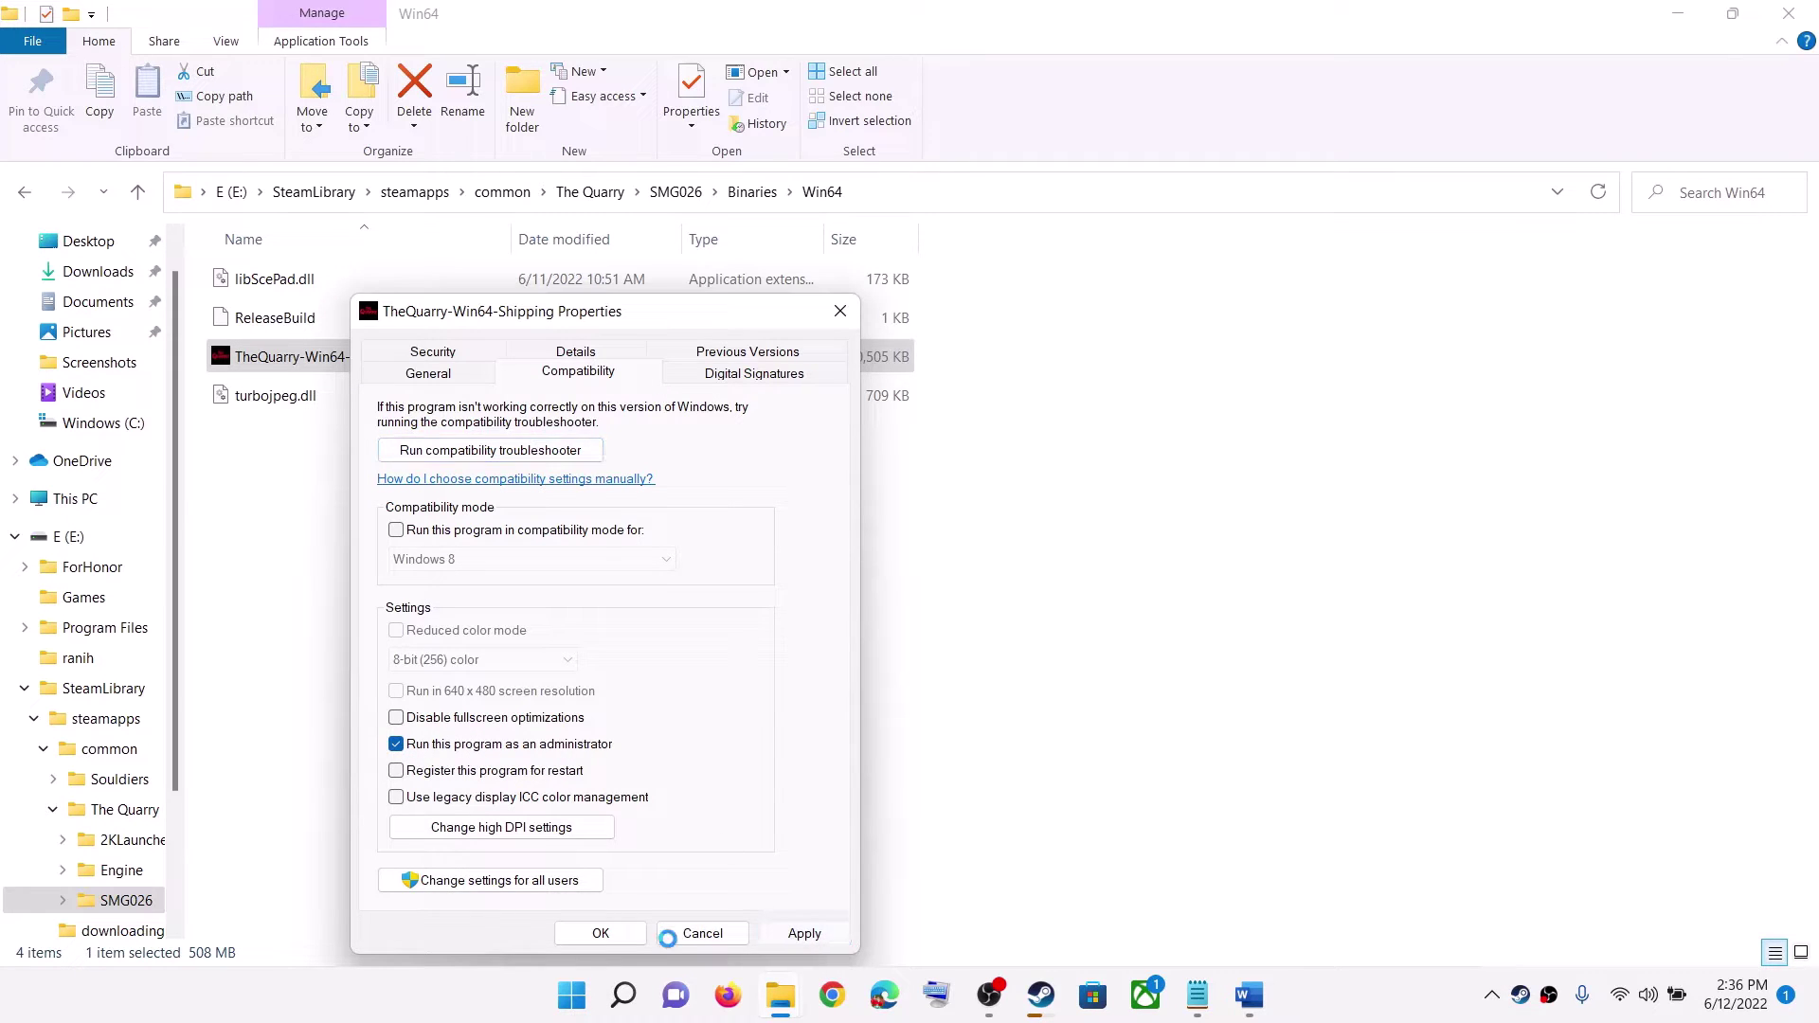
left_click(623, 936)
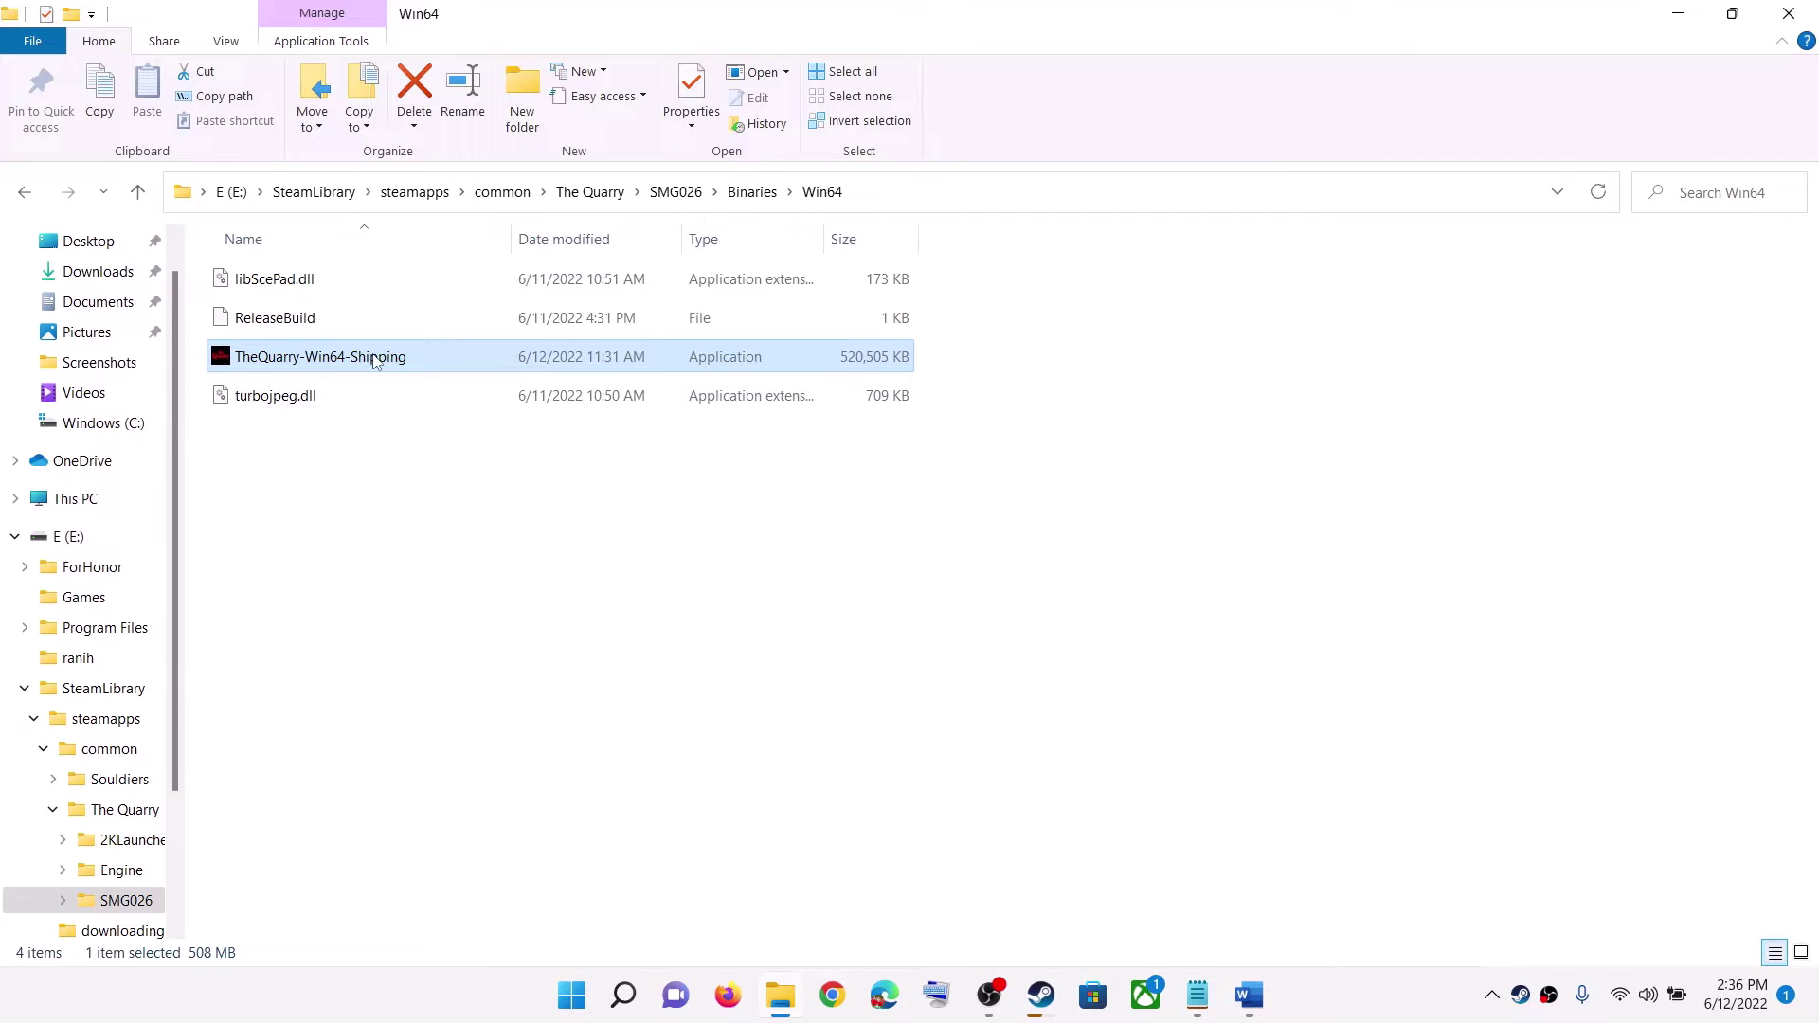
- Turn run-as-administrator back off for TheQuarry-Win64-Shipping and apply
right_click(379, 358)
left_click(492, 633)
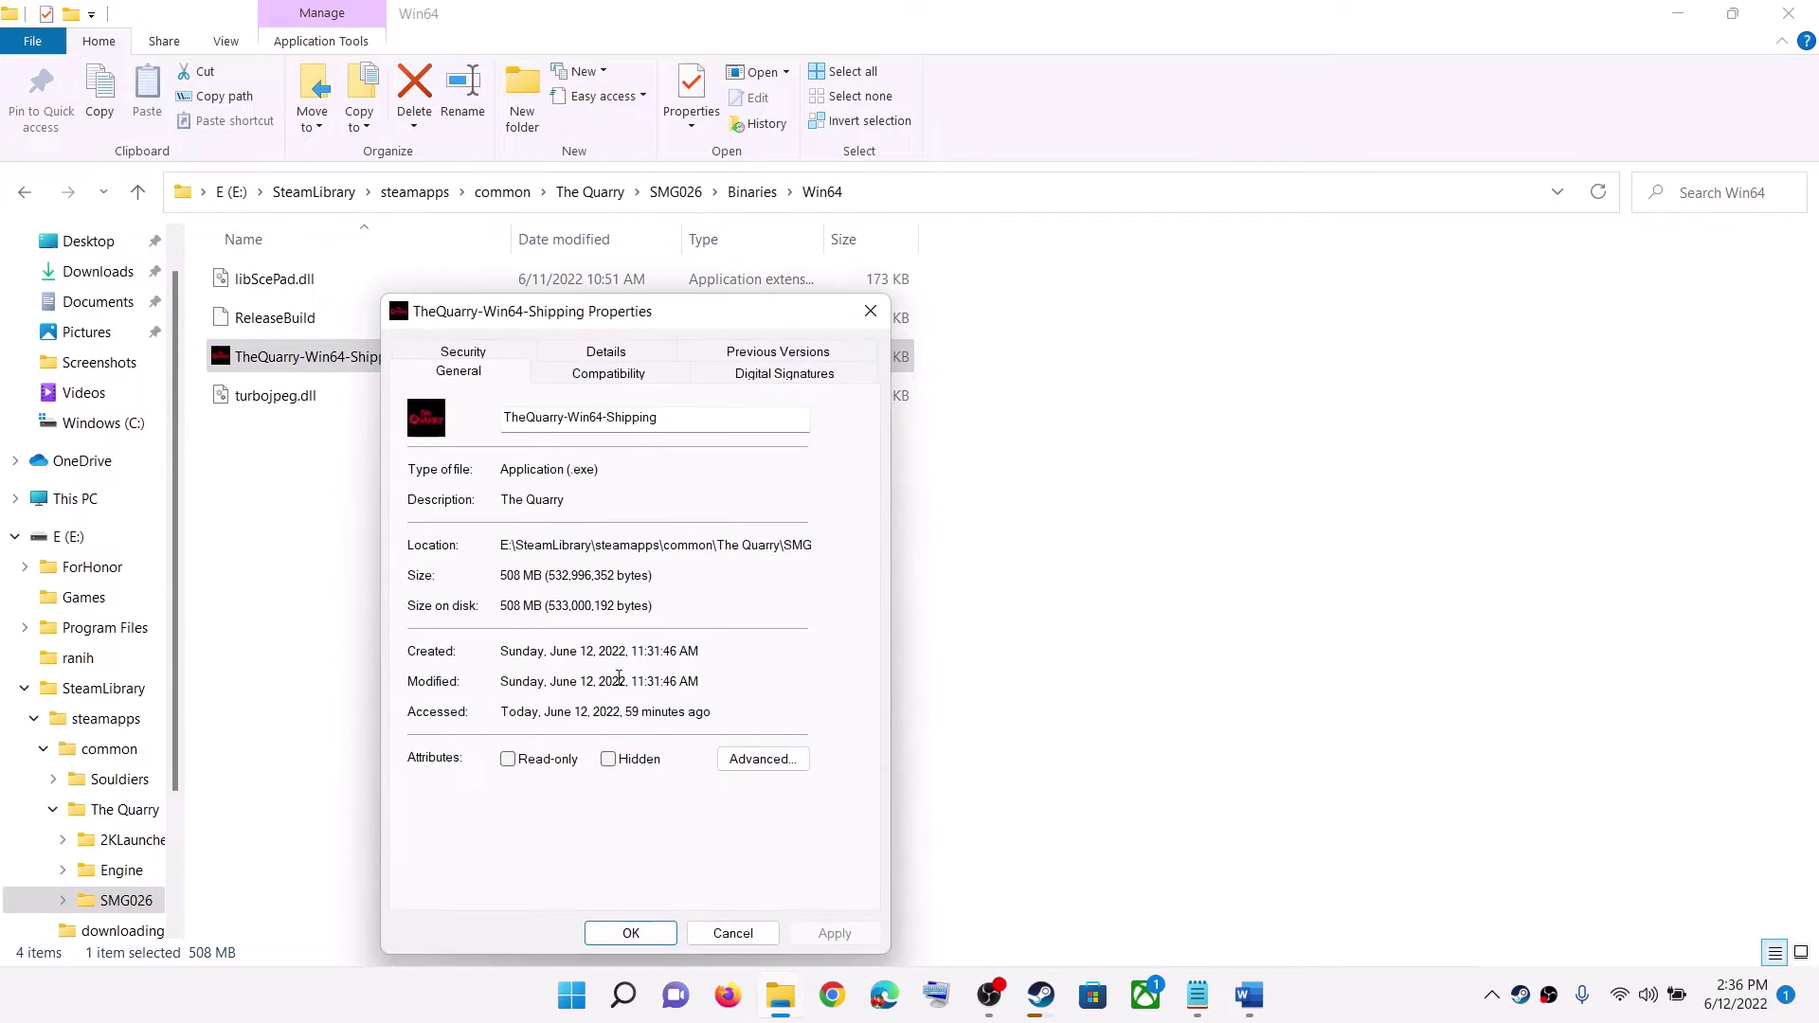
left_click(569, 375)
left_click(444, 746)
left_click(834, 933)
left_click(629, 933)
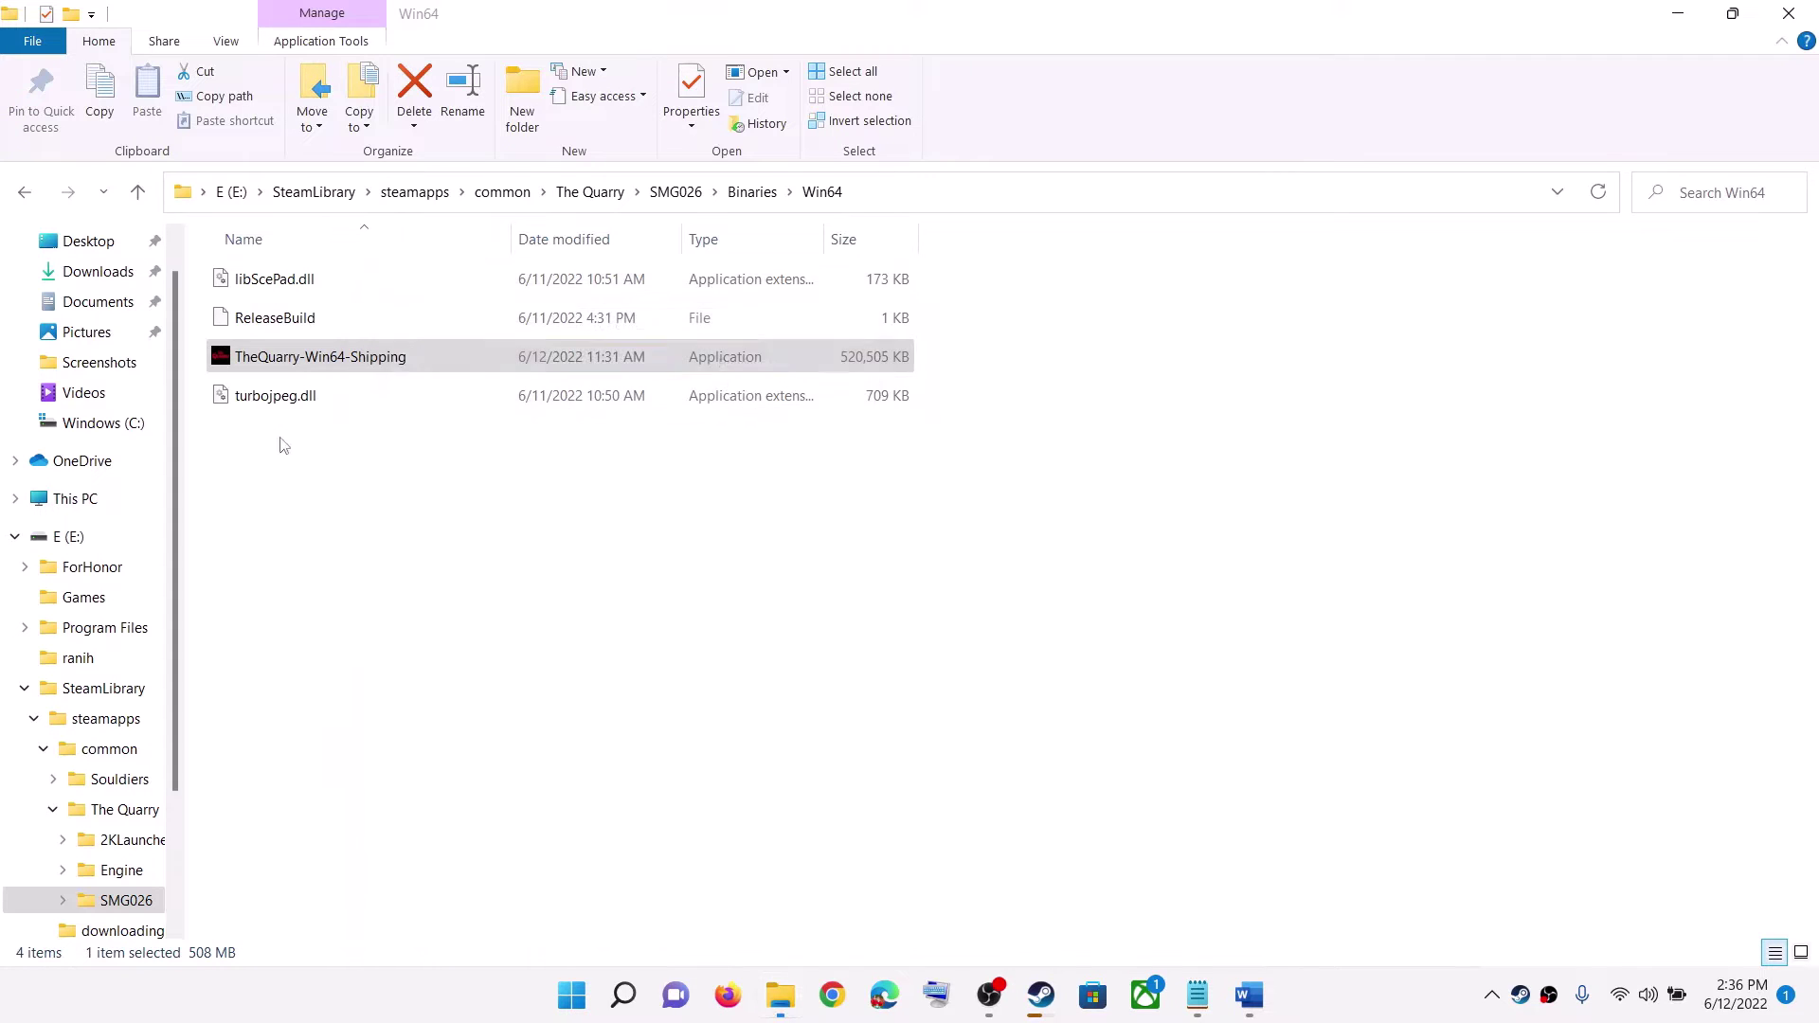
- Back in The Quarry folder, clear run-as-administrator on TheQuarry and close Explorer
left_click(137, 191)
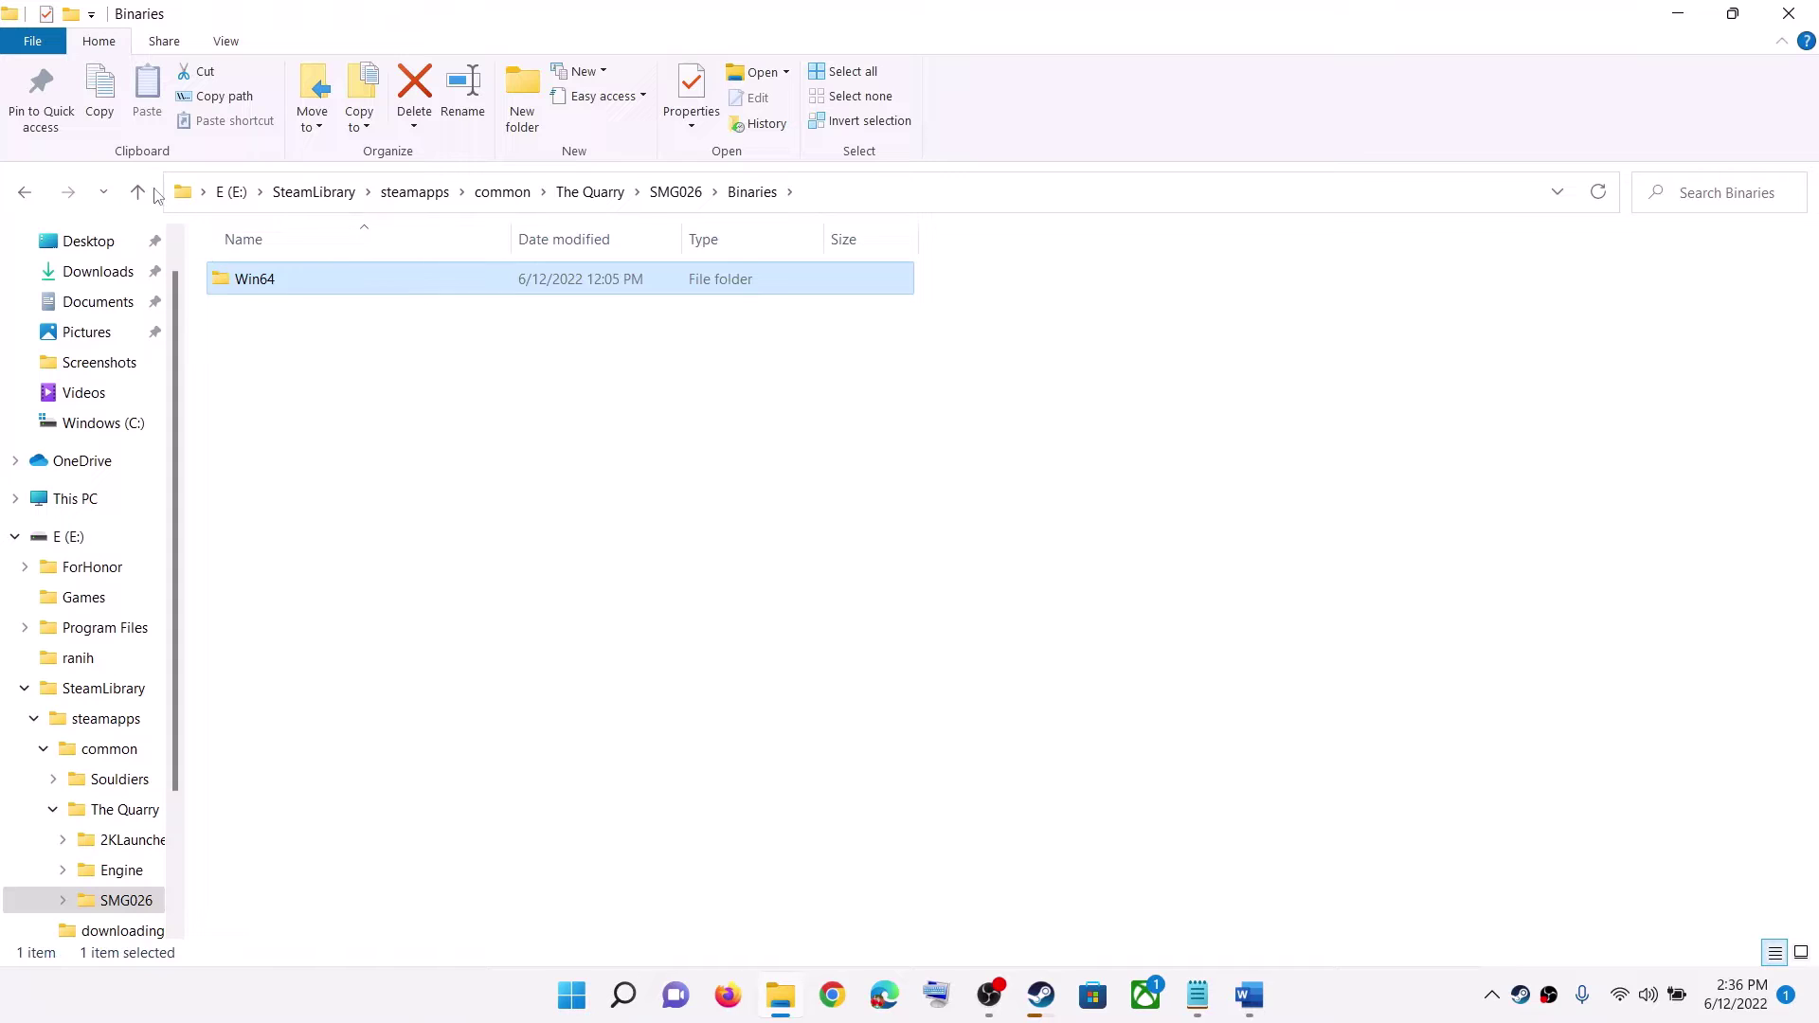
left_click(140, 194)
left_click(139, 190)
right_click(311, 441)
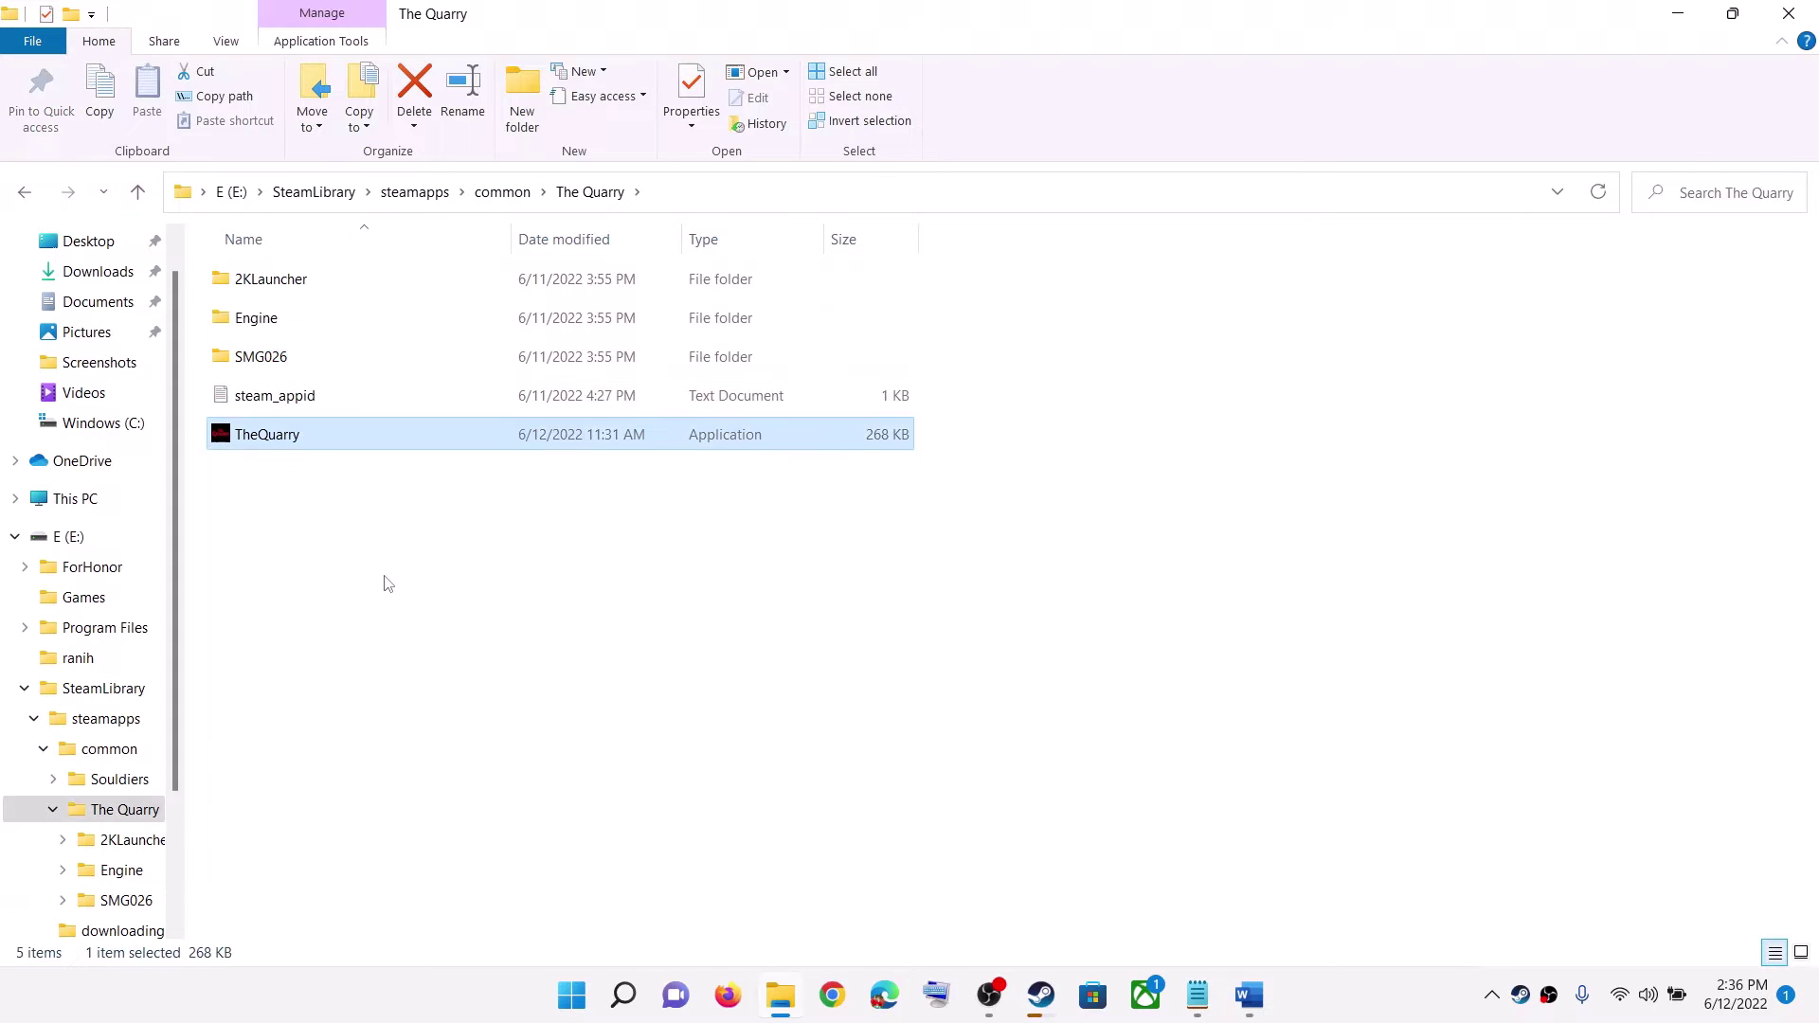
left_click(398, 709)
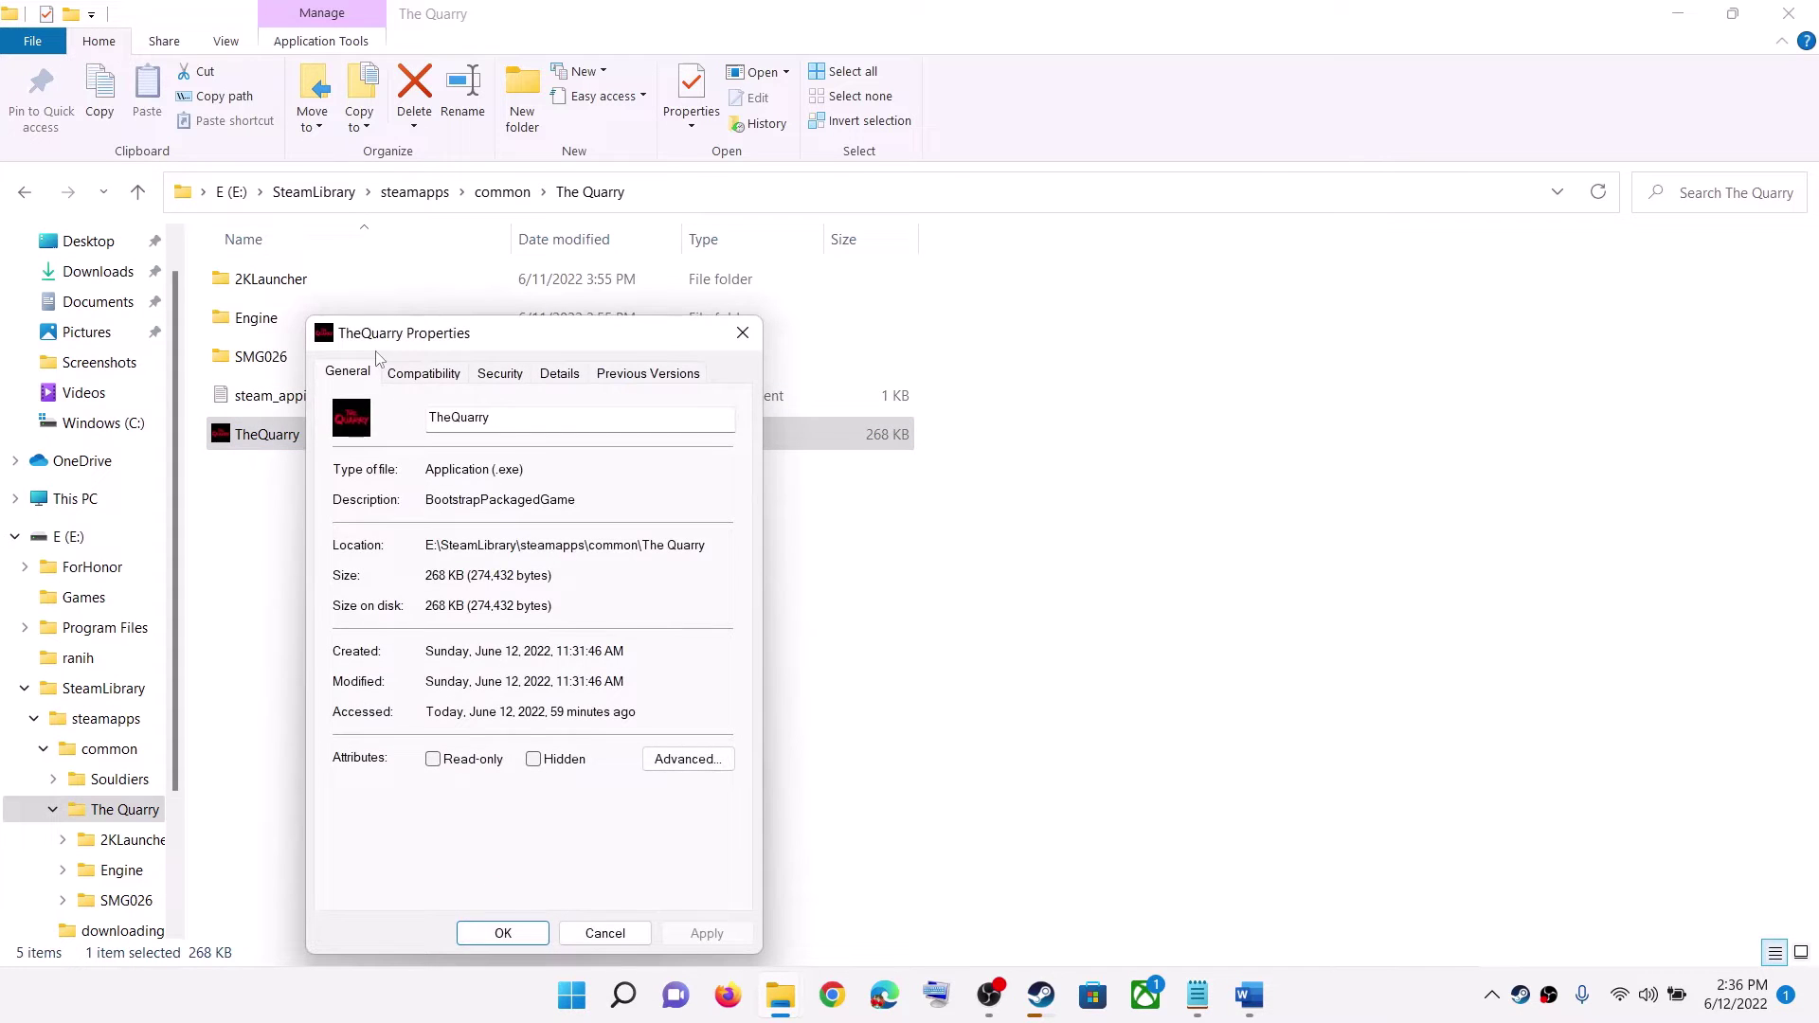
left_click(412, 377)
left_click(351, 744)
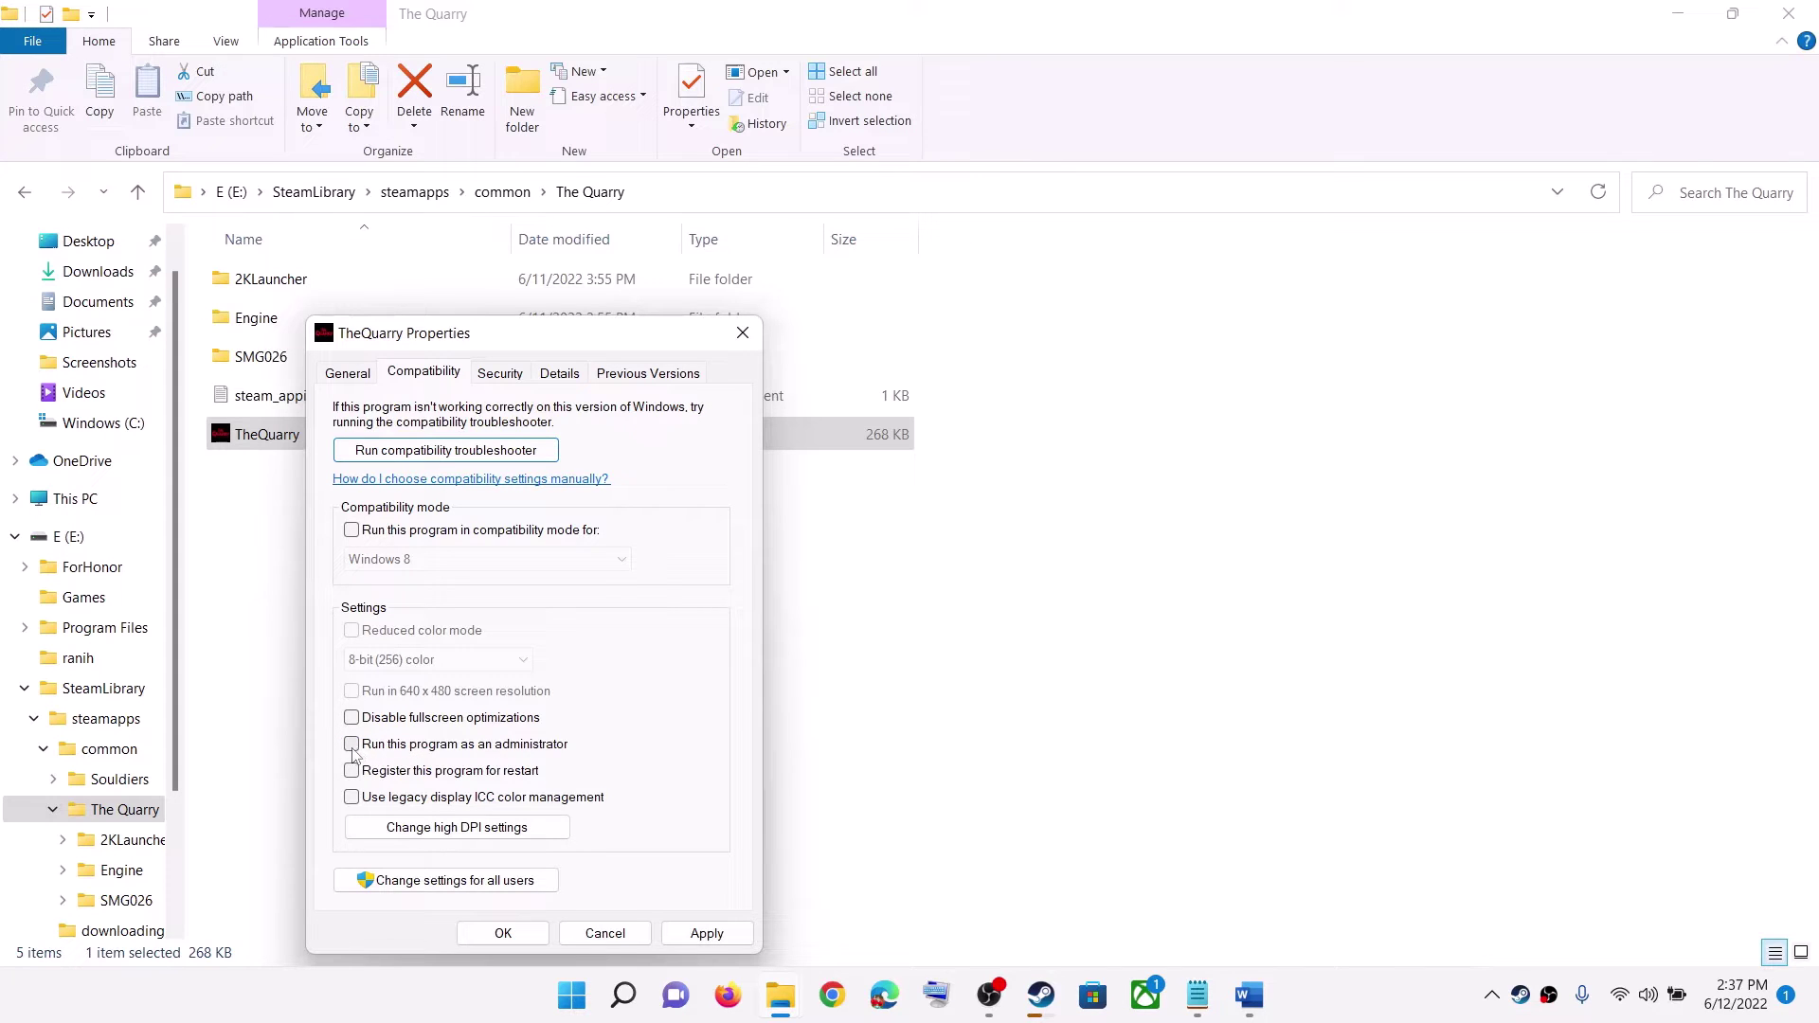
left_click(503, 933)
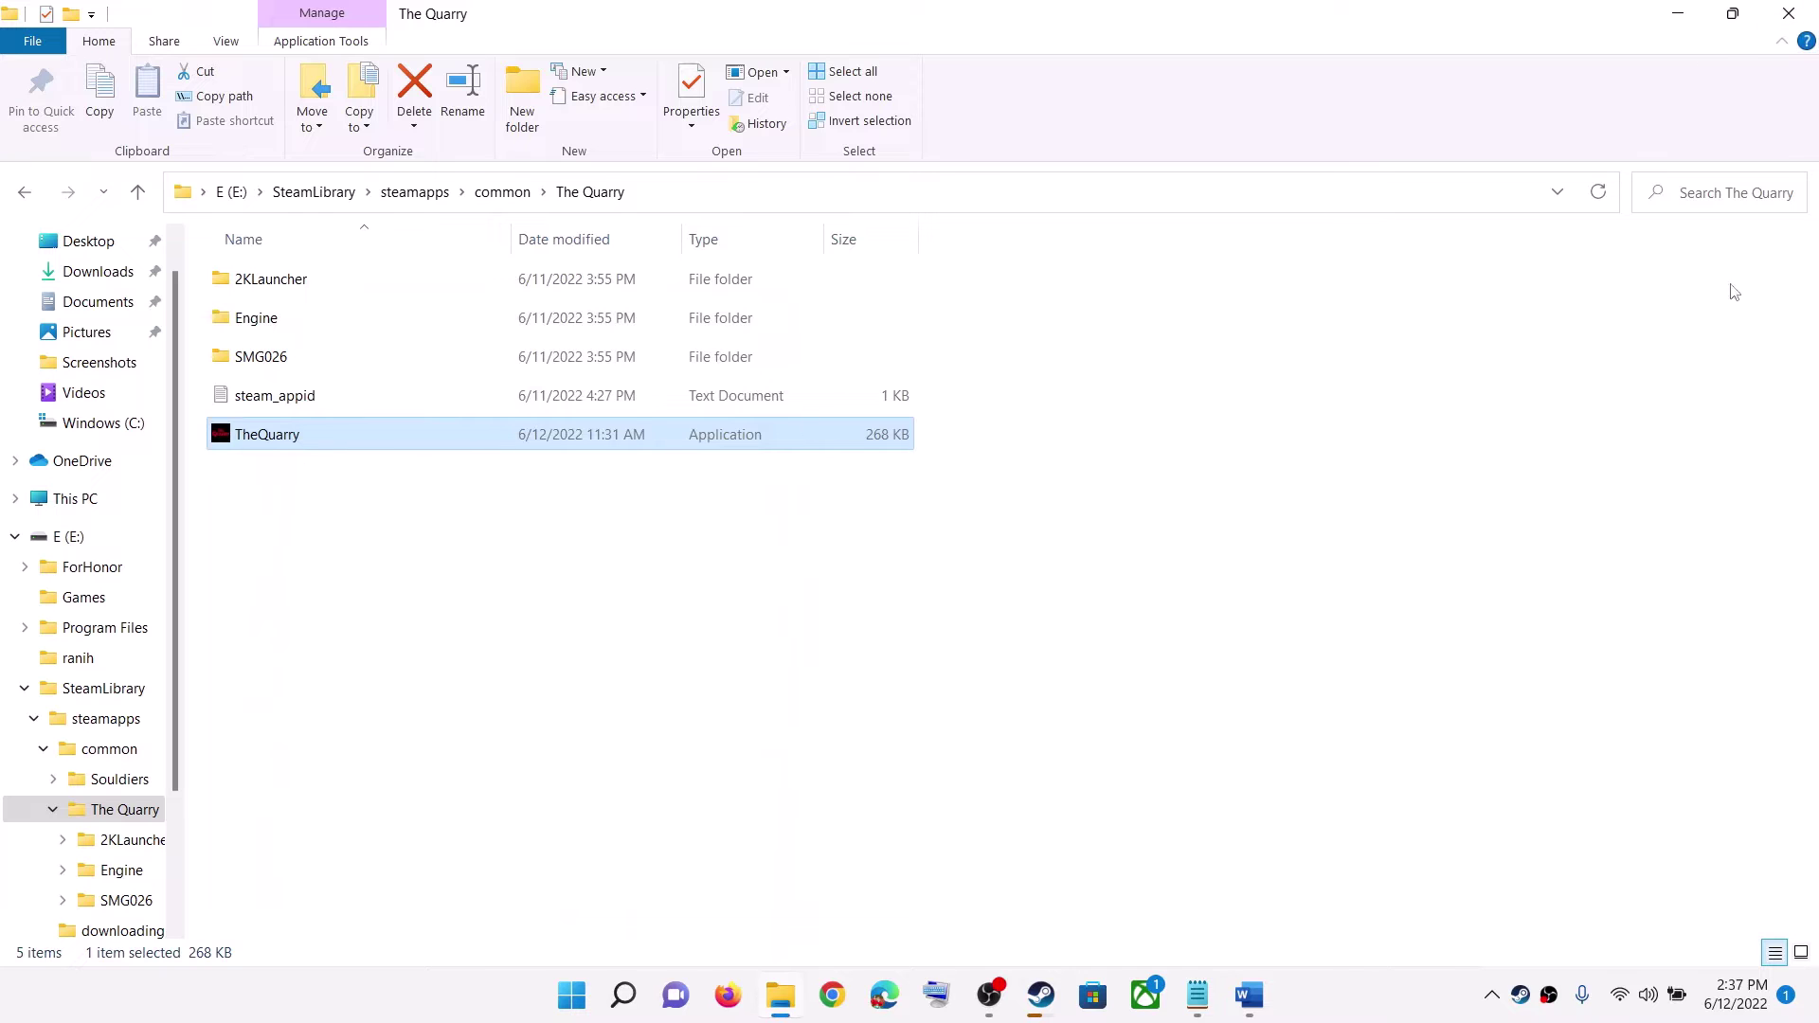
left_click(1788, 13)
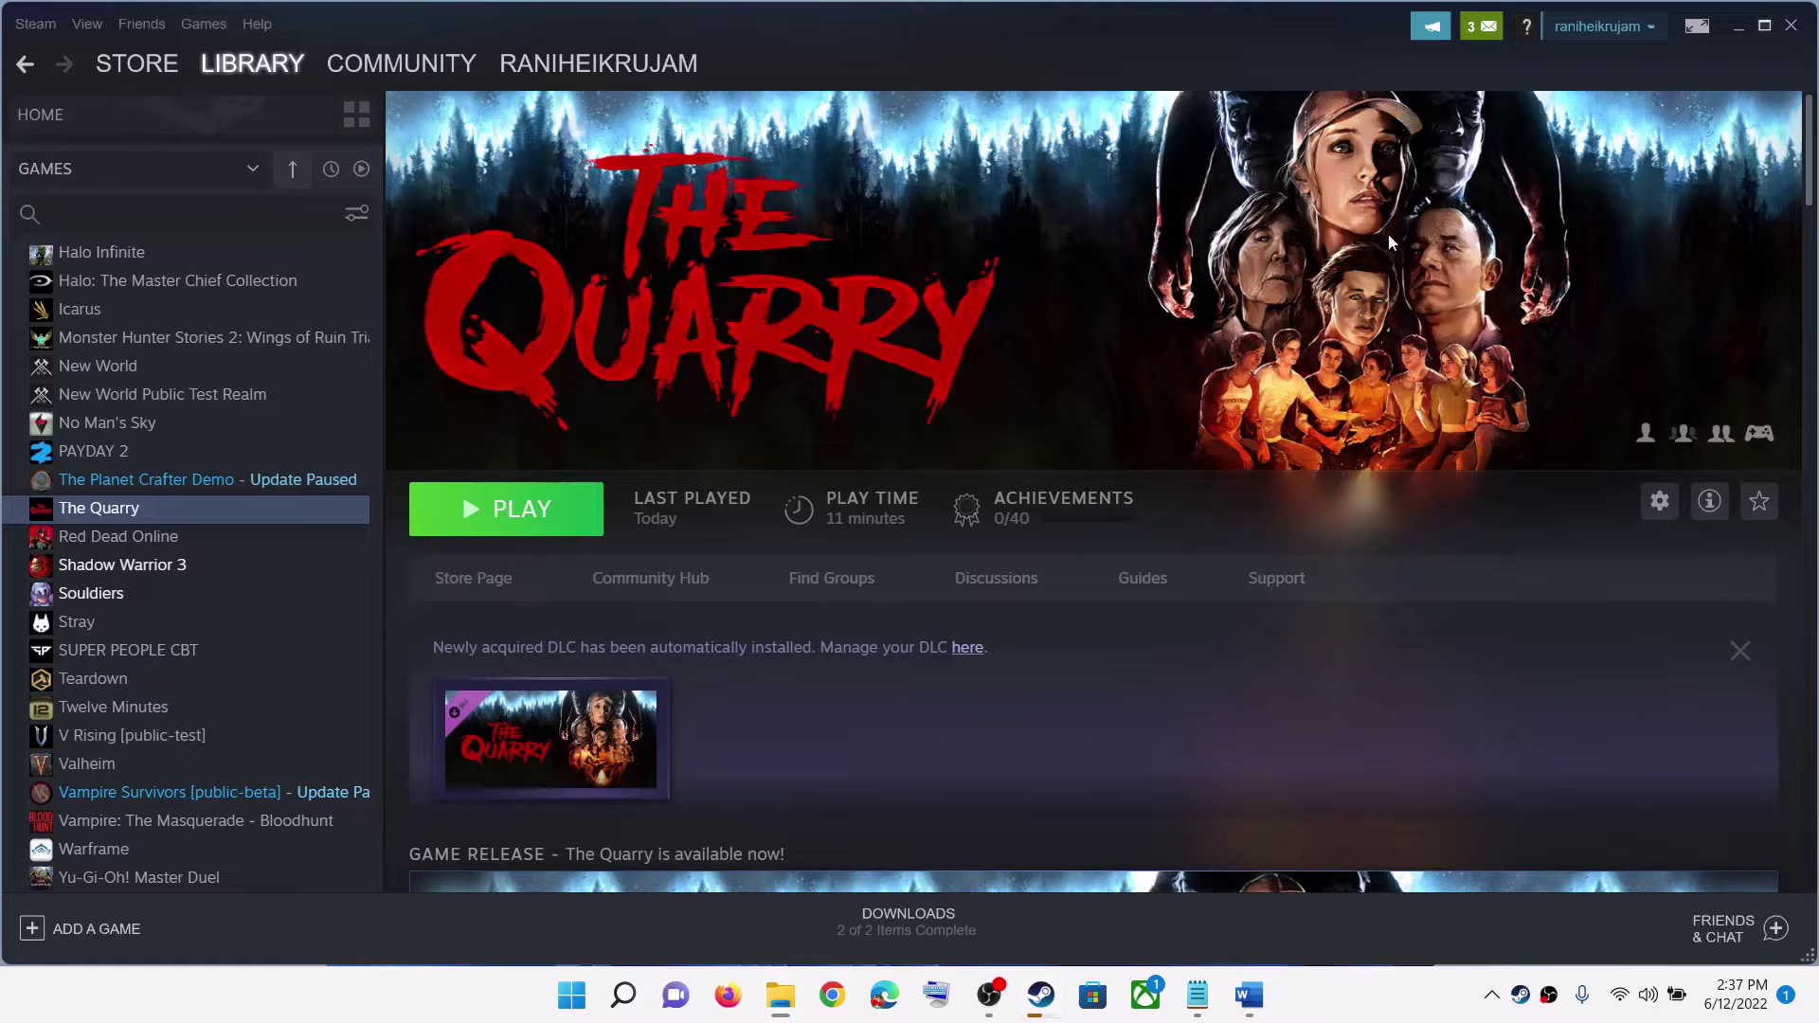
- Highlight the guide's Step 6 overlay instruction and return to Steam
left_click(1251, 997)
scroll(758, 398, "down", 3)
left_click_drag(350, 573, 1035, 628)
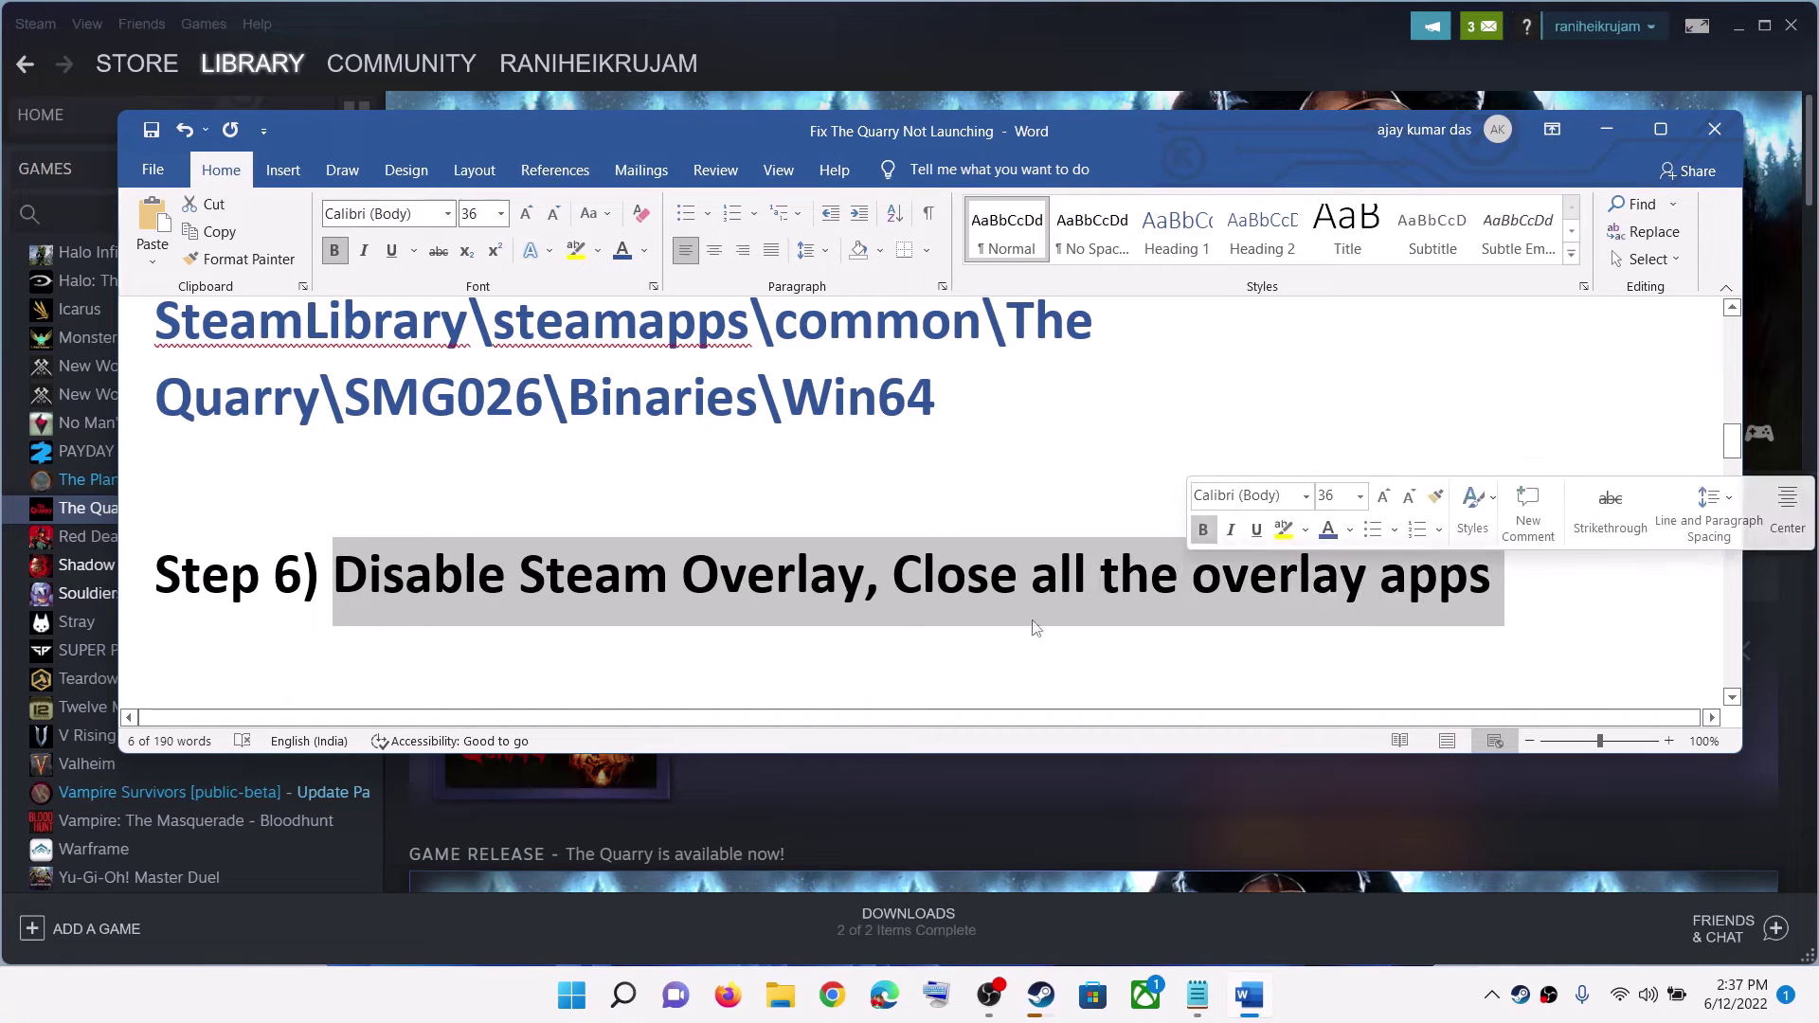
left_click(1606, 129)
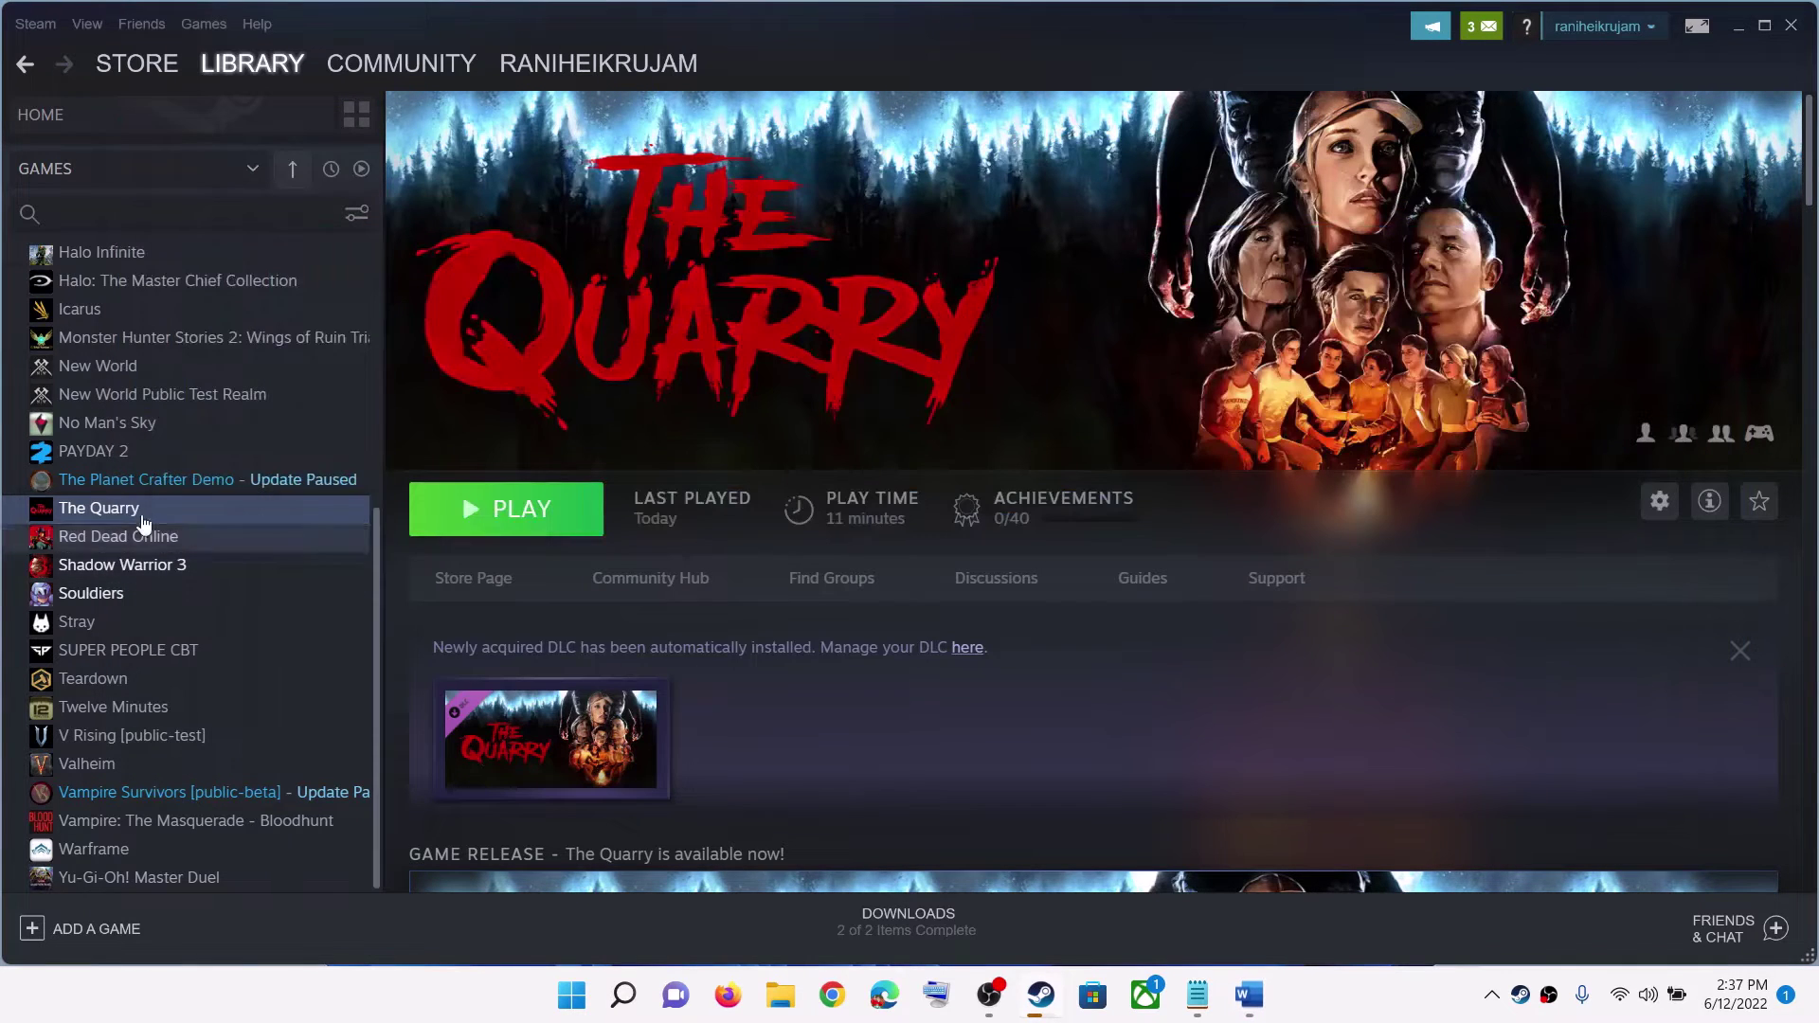
- Uncheck 'Enable the Steam Overlay while in-game' for The Quarry, then revisit the guide
right_click(133, 511)
left_click(192, 660)
left_click(892, 392)
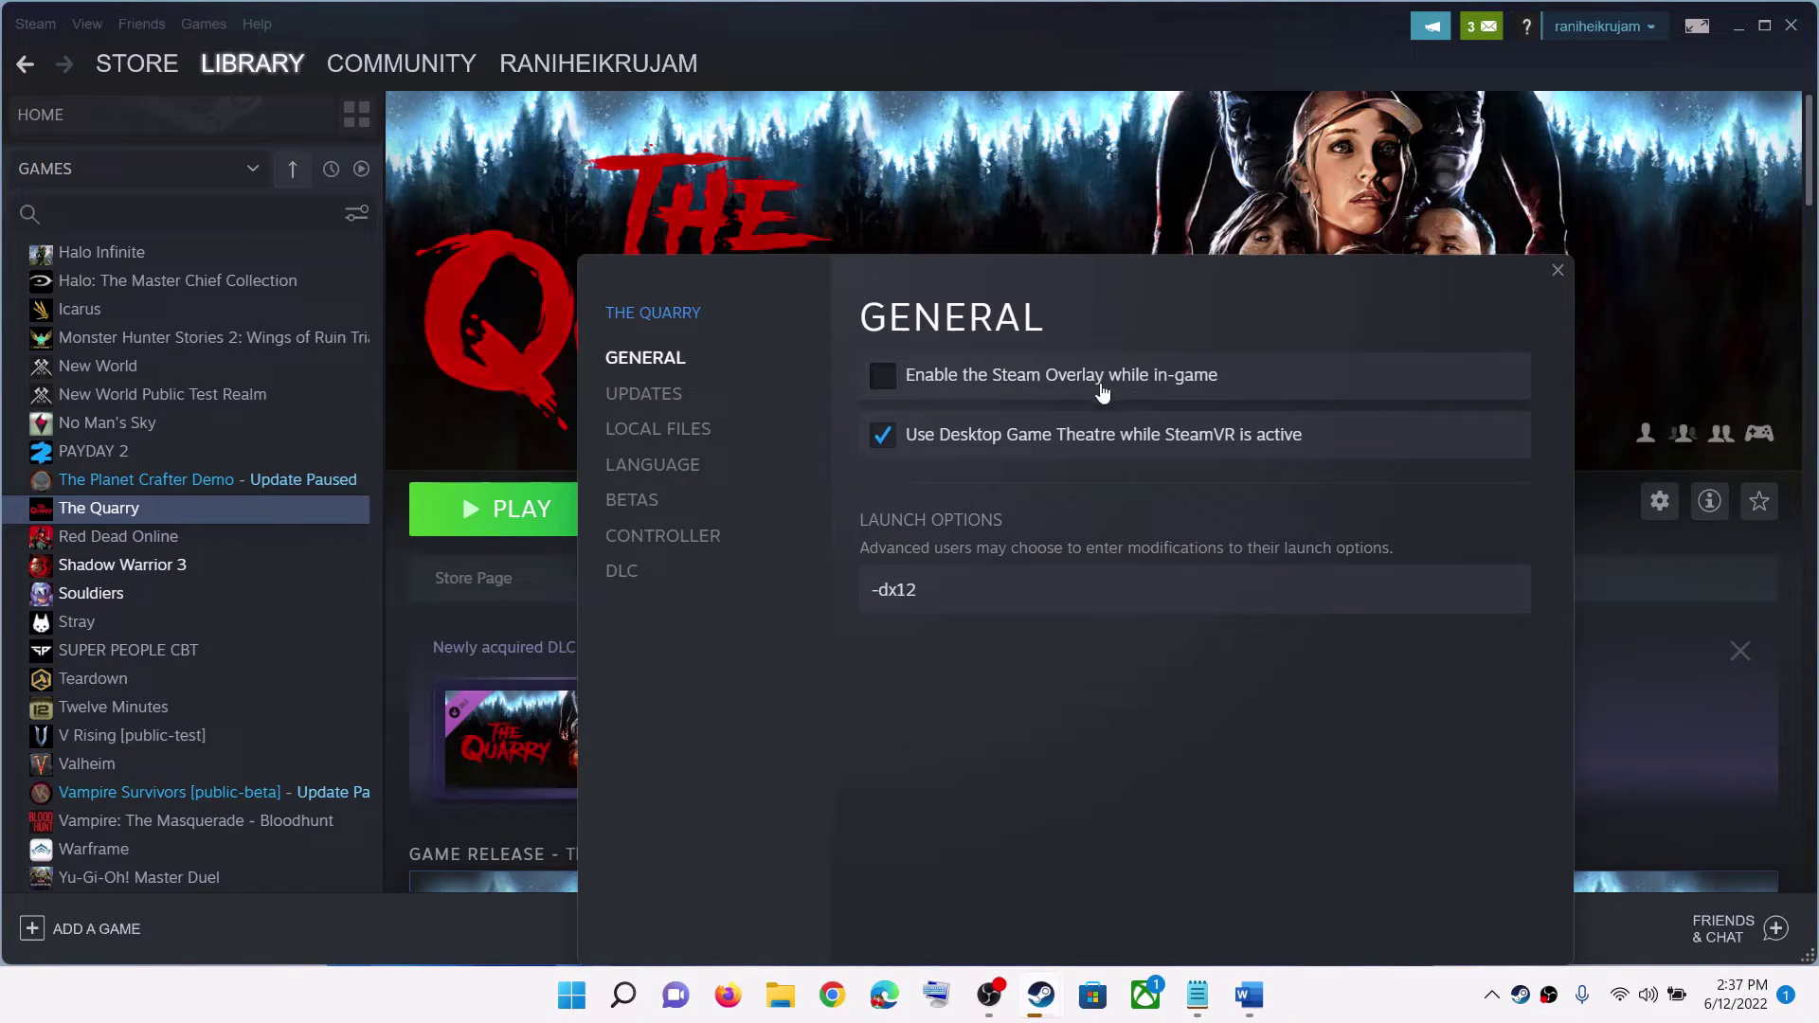
left_click(1558, 271)
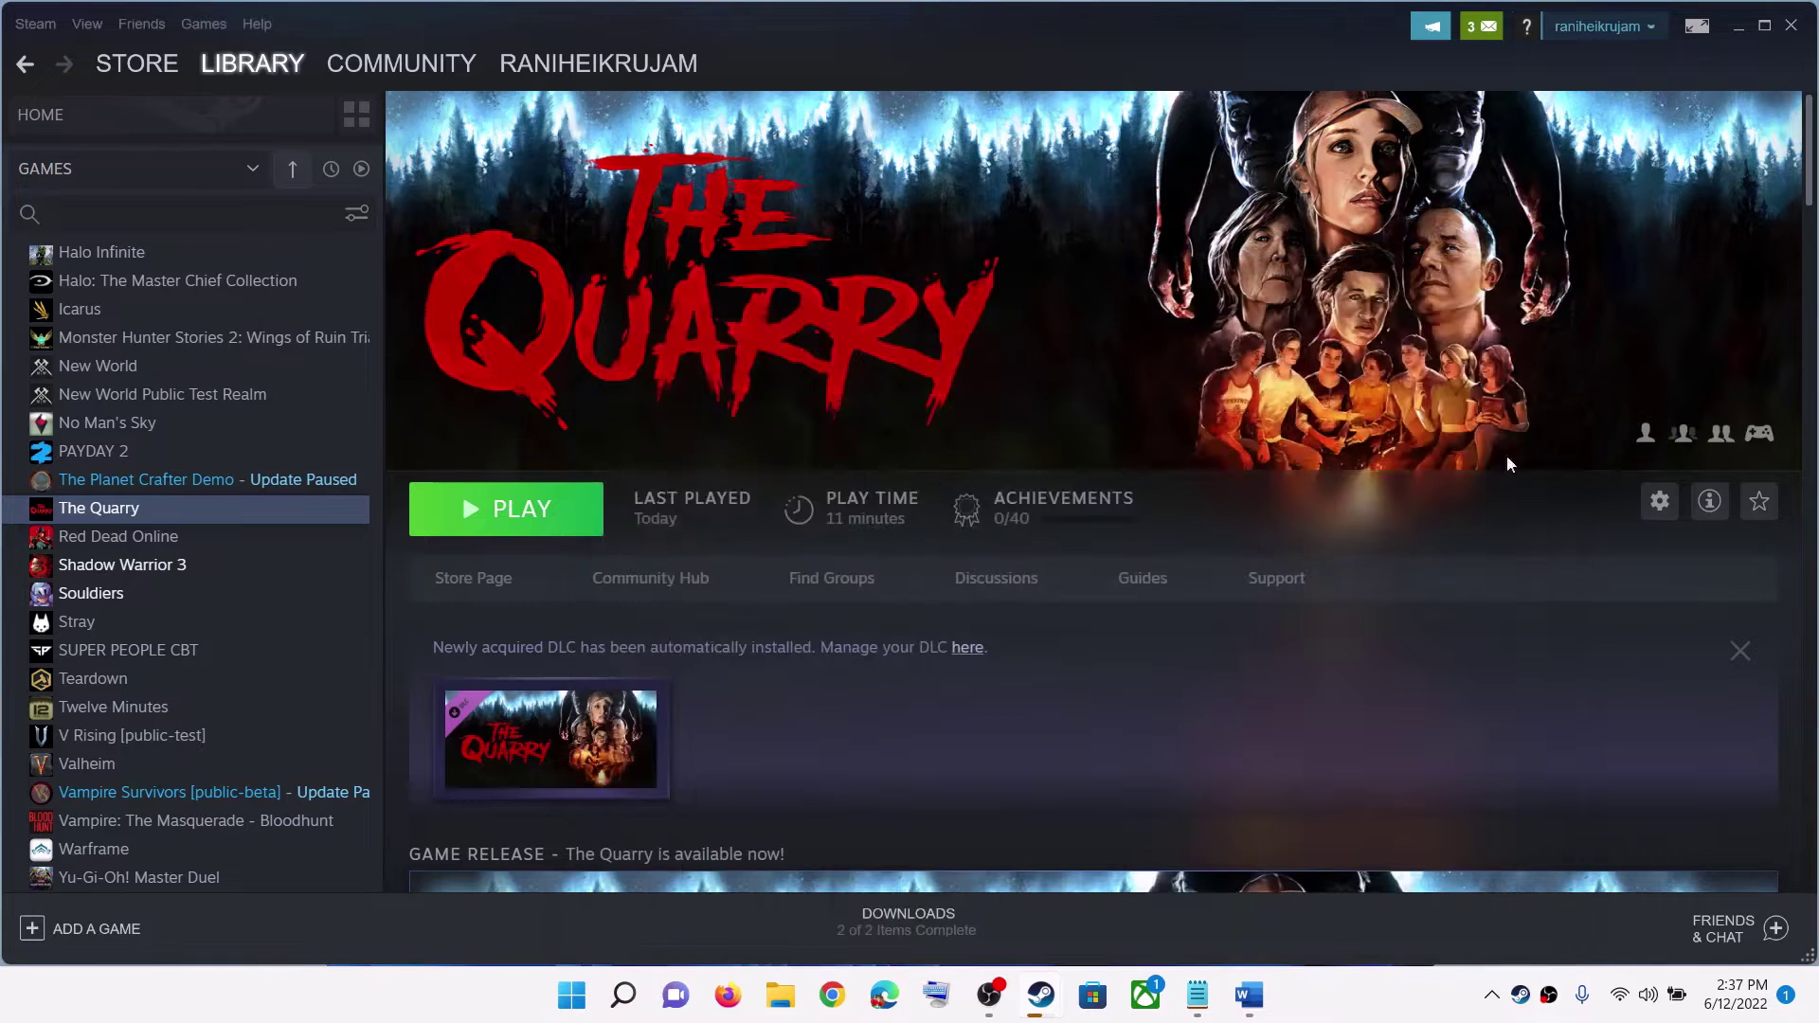
left_click(1249, 995)
left_click_drag(894, 575, 1492, 575)
left_click(589, 995)
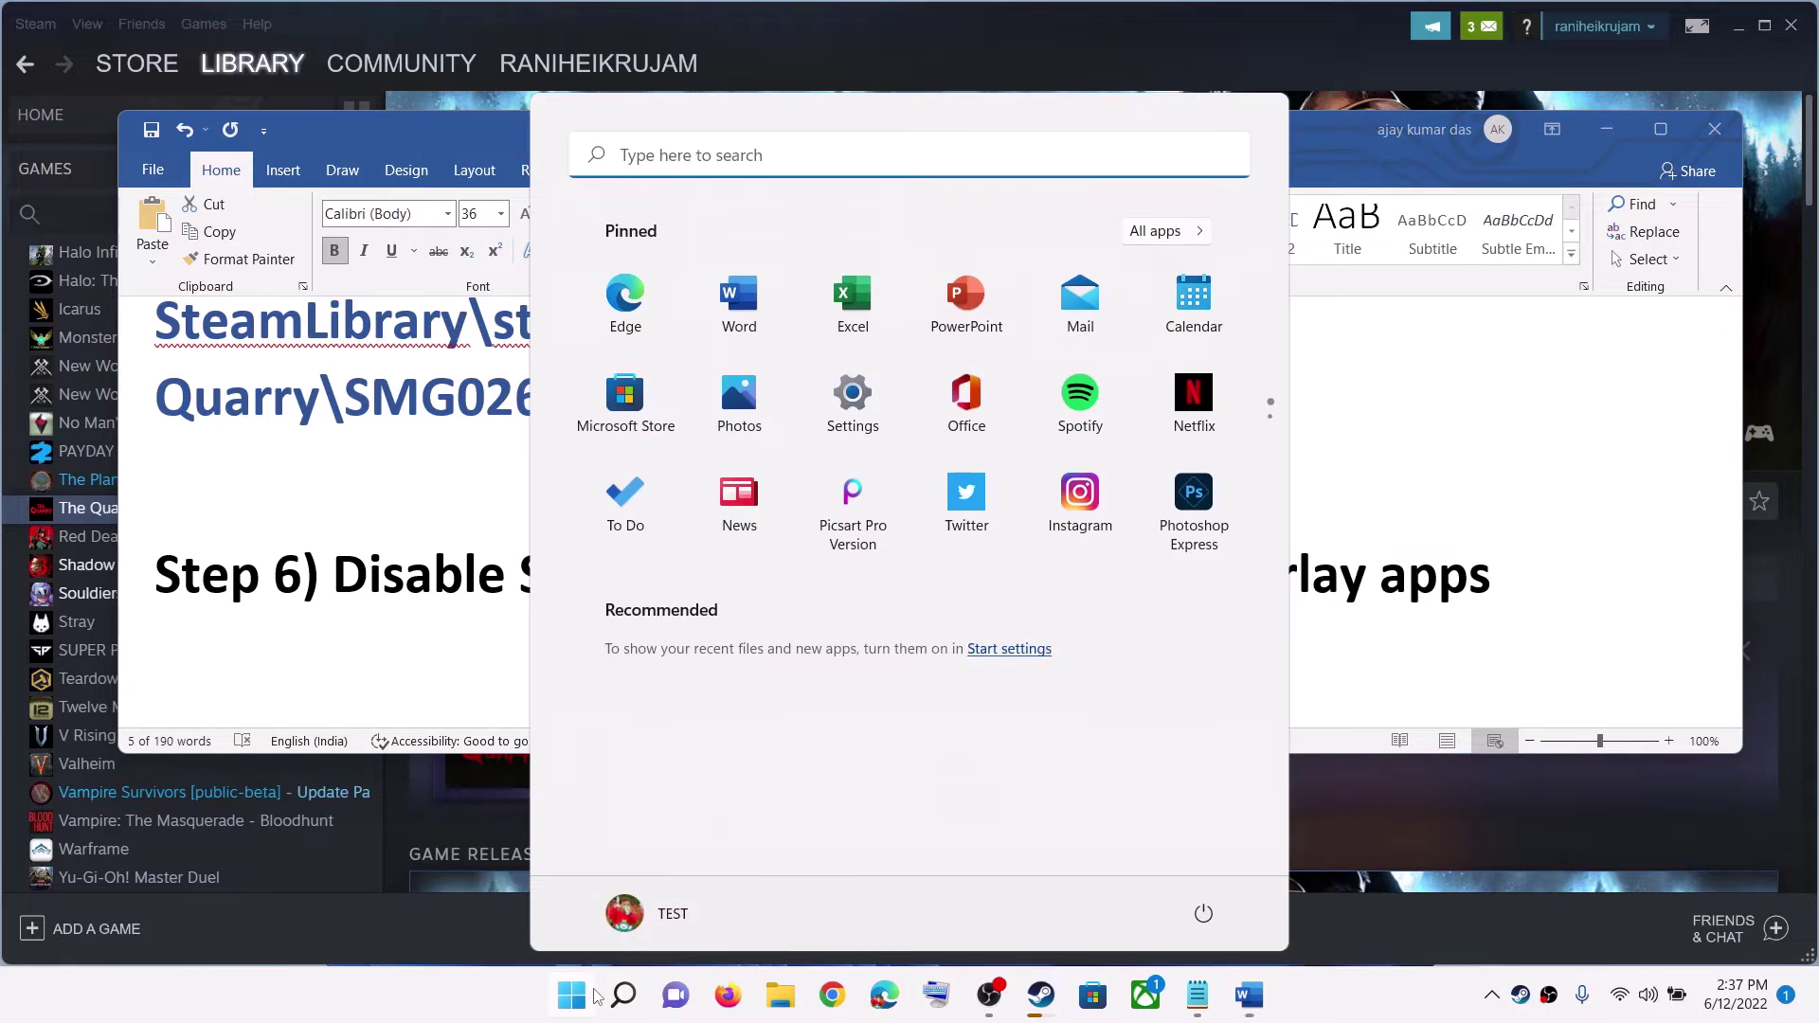
type("discord")
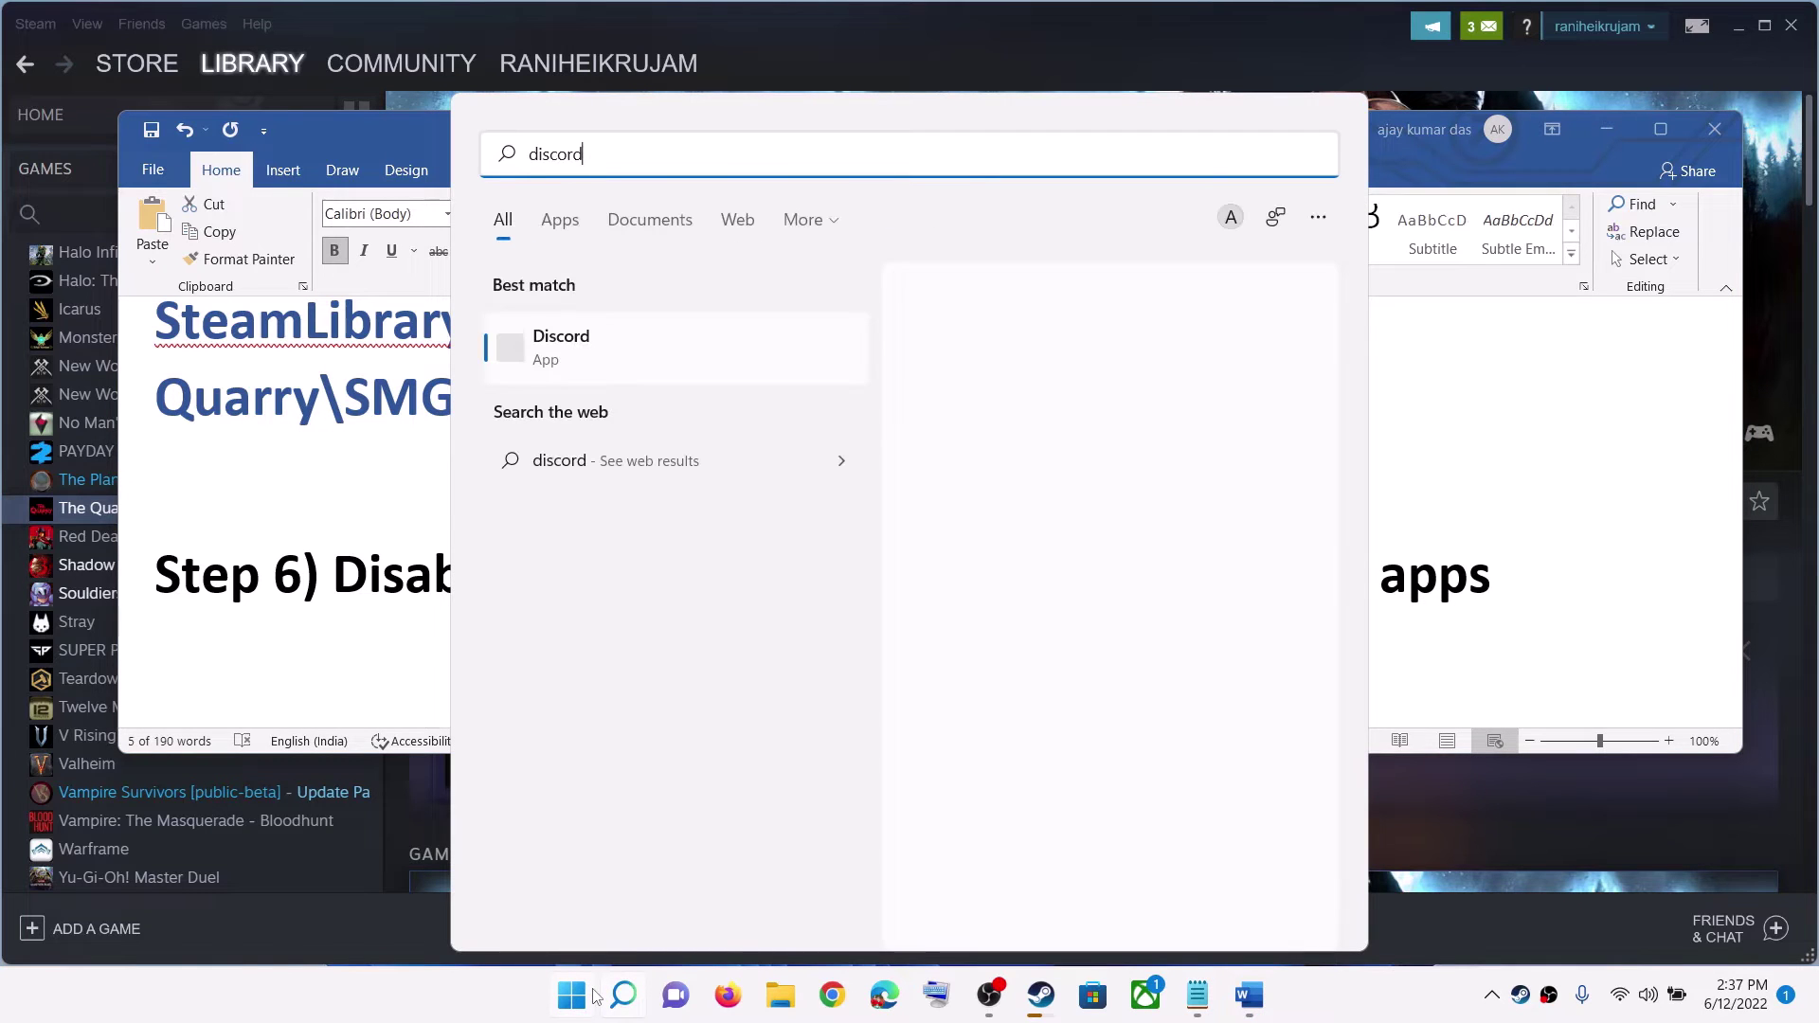
double_click(626, 150)
type("gefor")
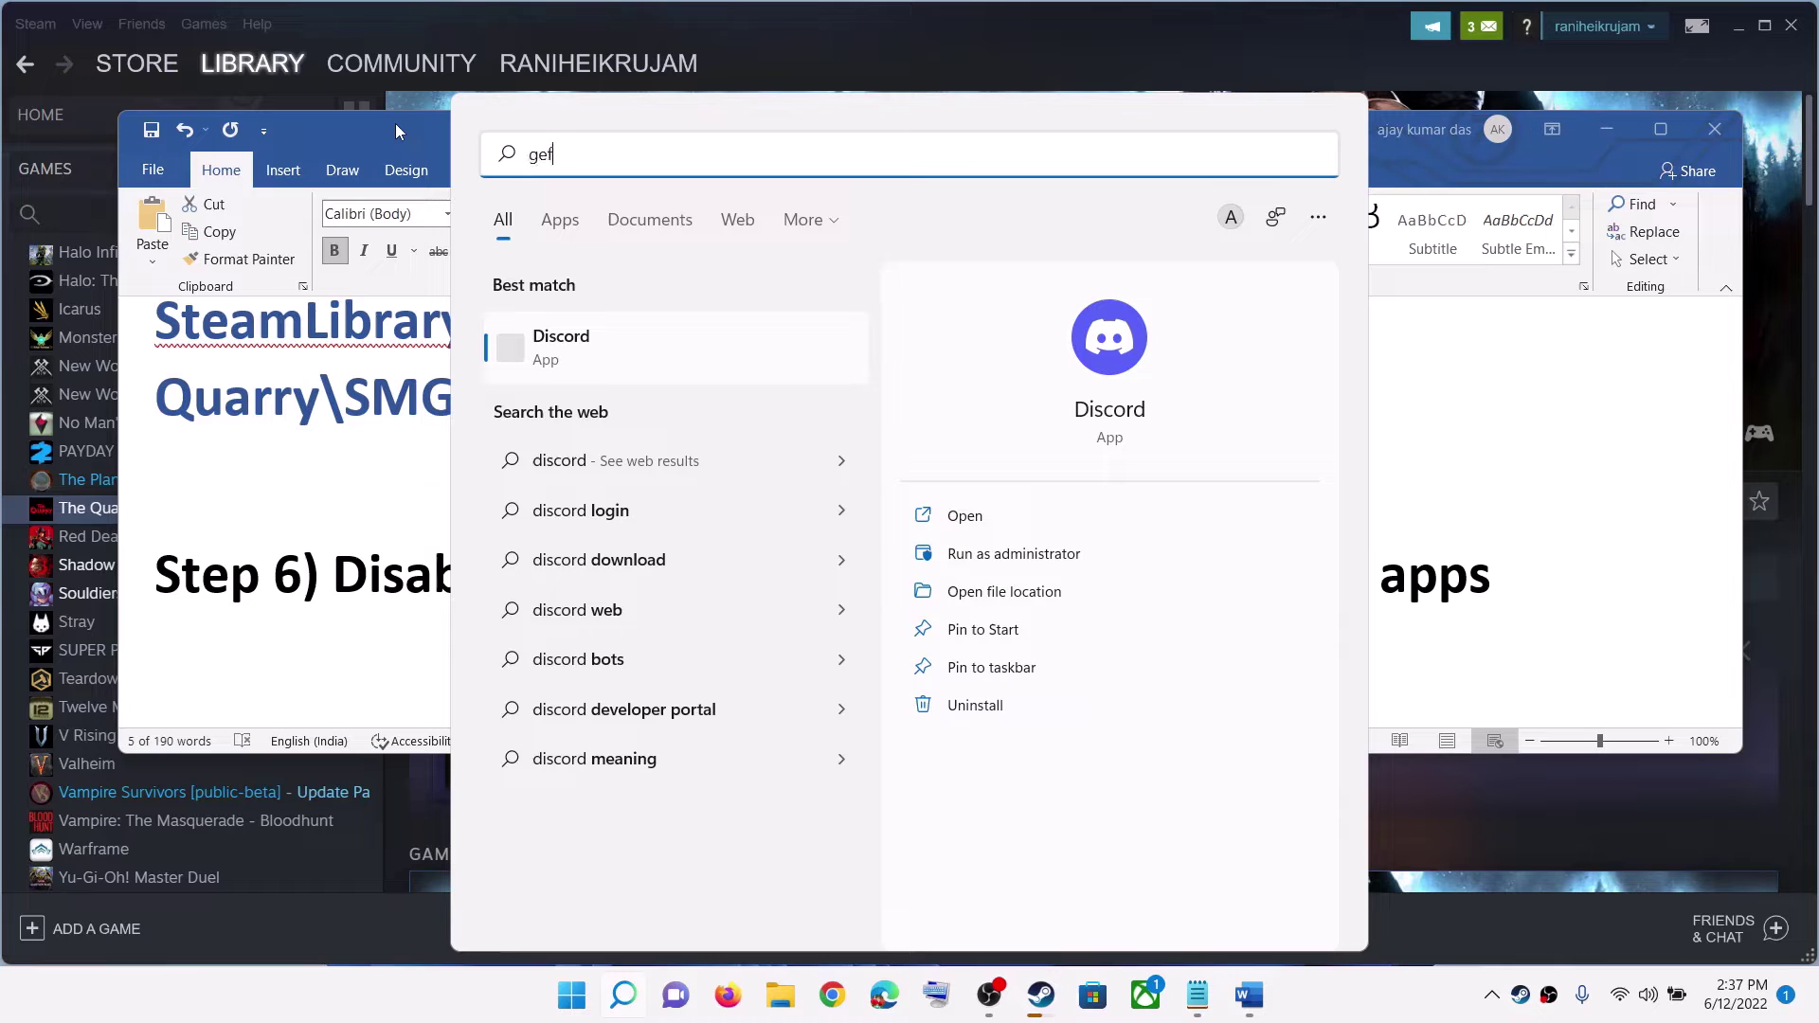
type("ce")
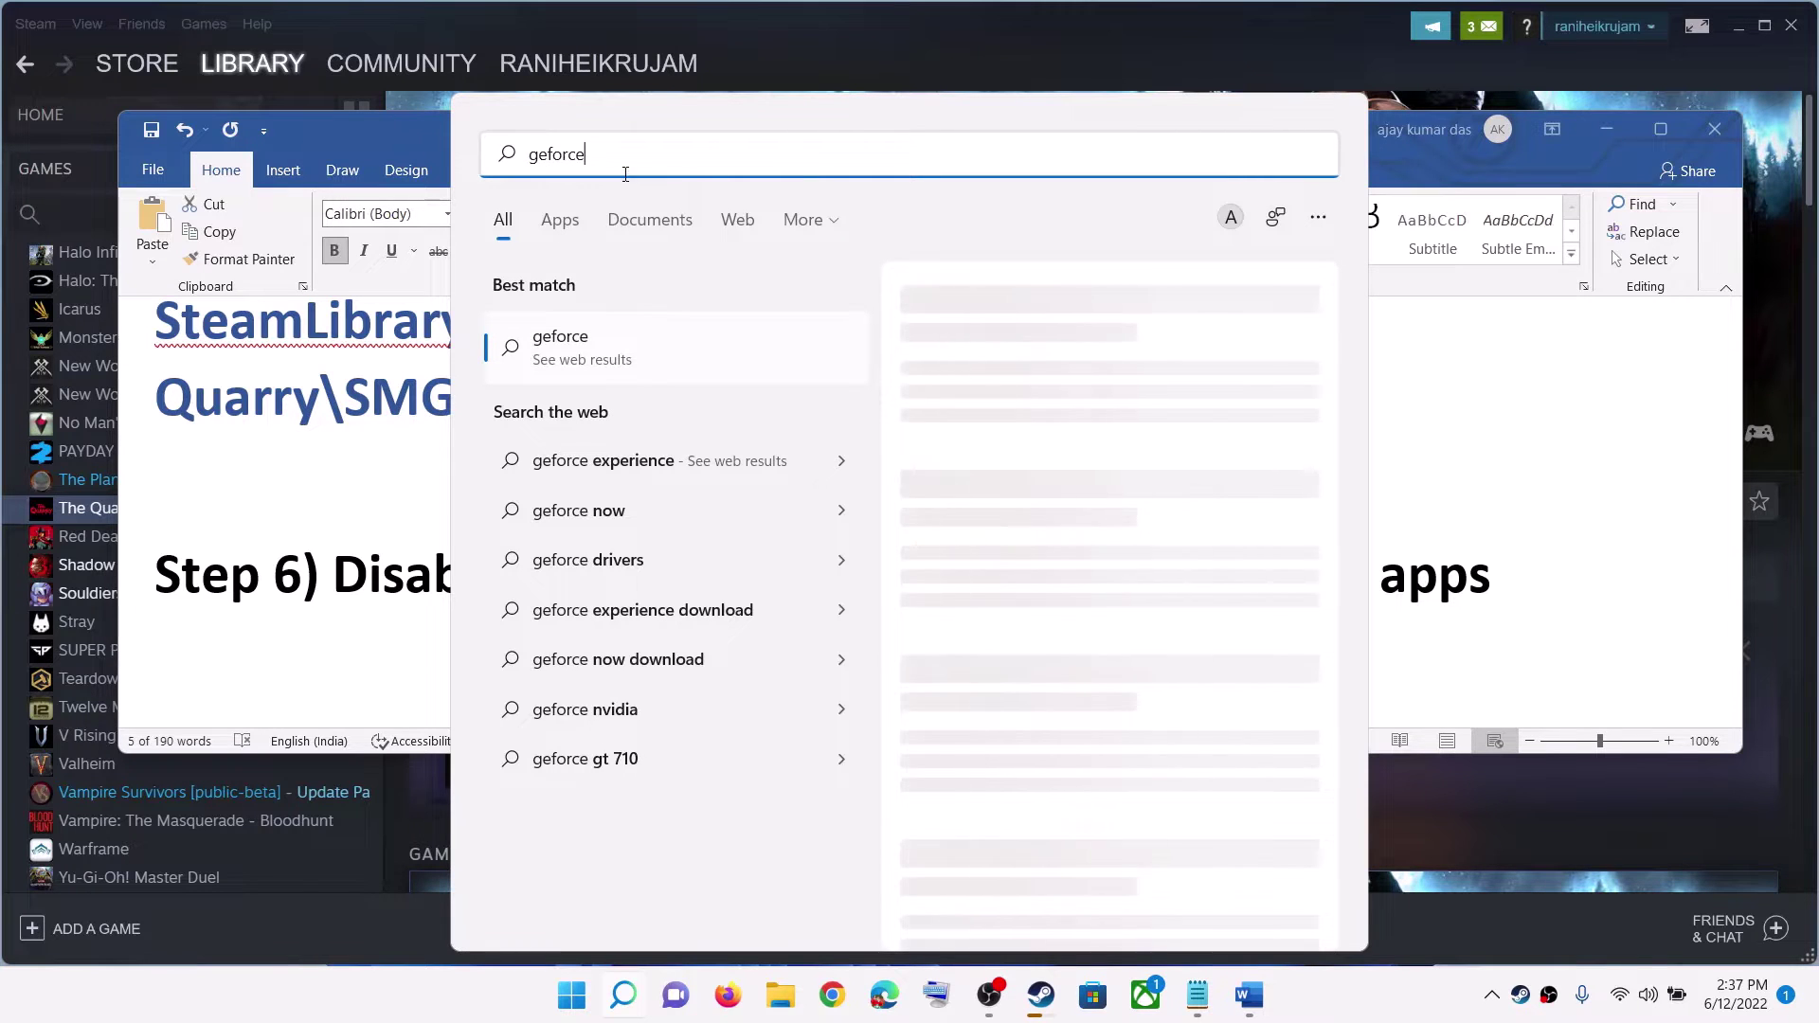
left_click(183, 708)
left_click_drag(895, 575, 1500, 594)
left_click(455, 568)
scroll(456, 568, "down", 2)
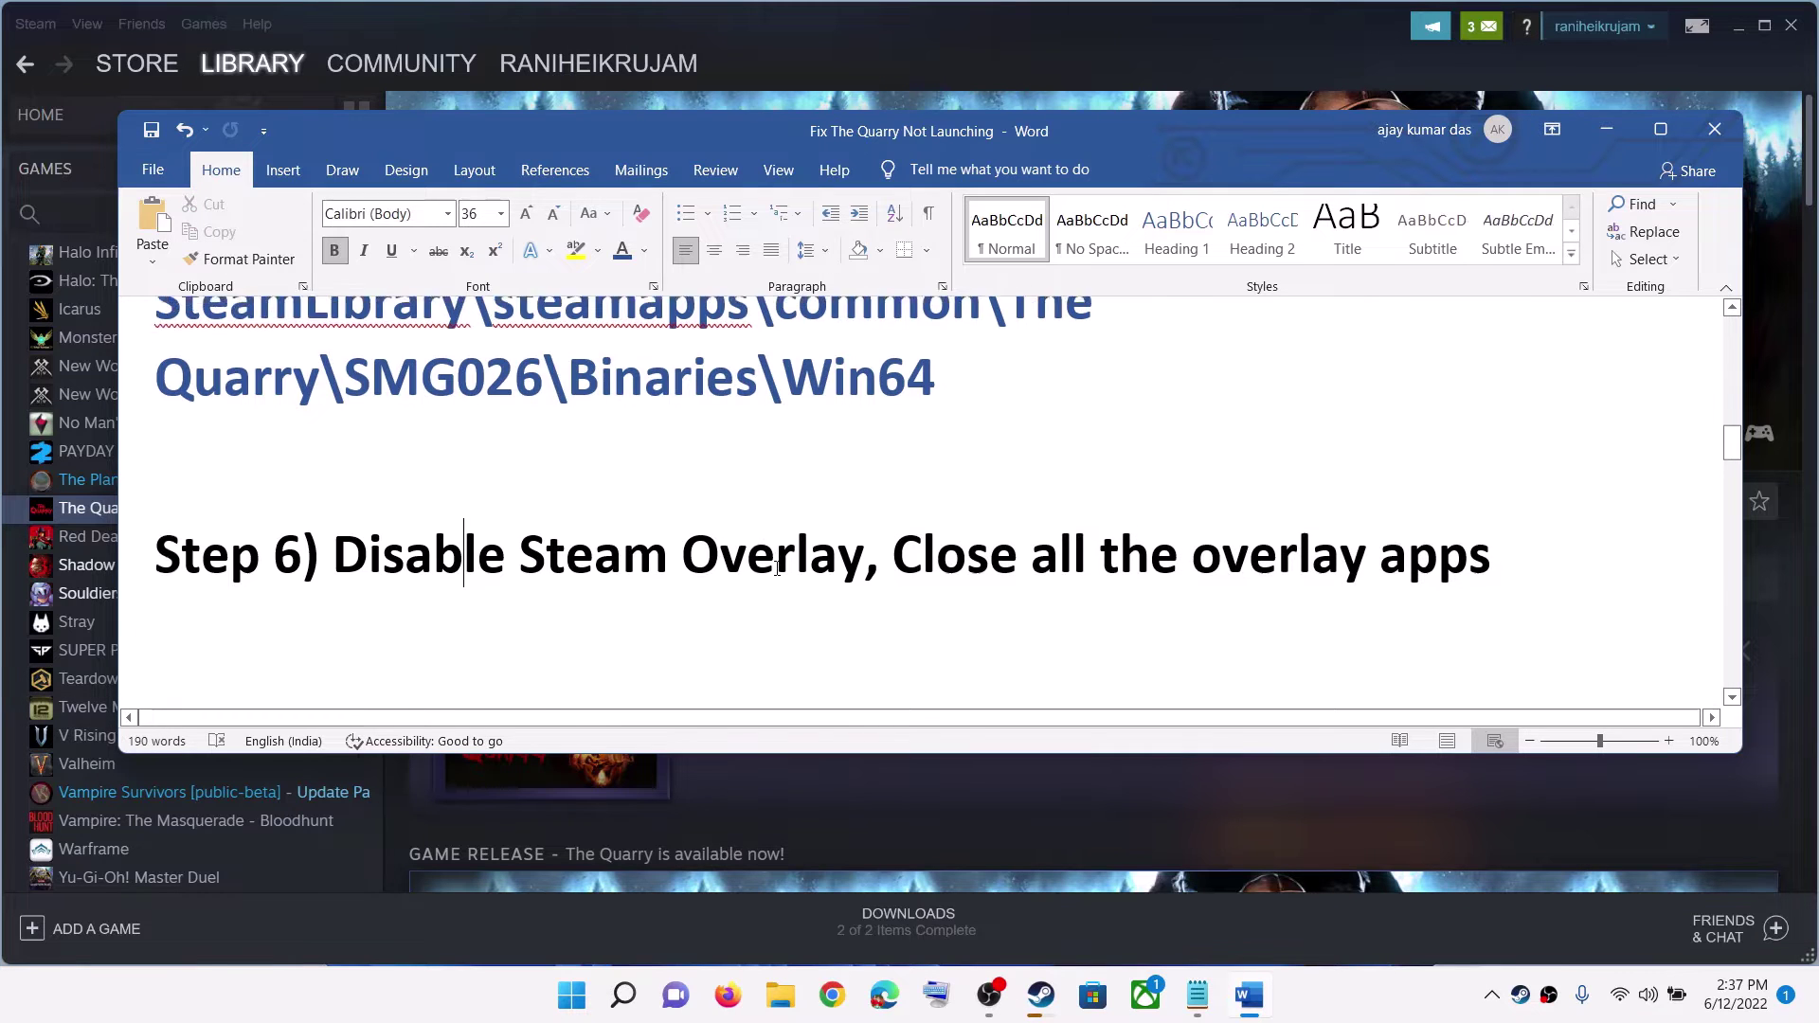
- Highlight the guide's Step 7, 'Verify the game files', and return to Steam
left_click_drag(334, 581, 853, 583)
left_click(841, 586)
left_click(429, 580)
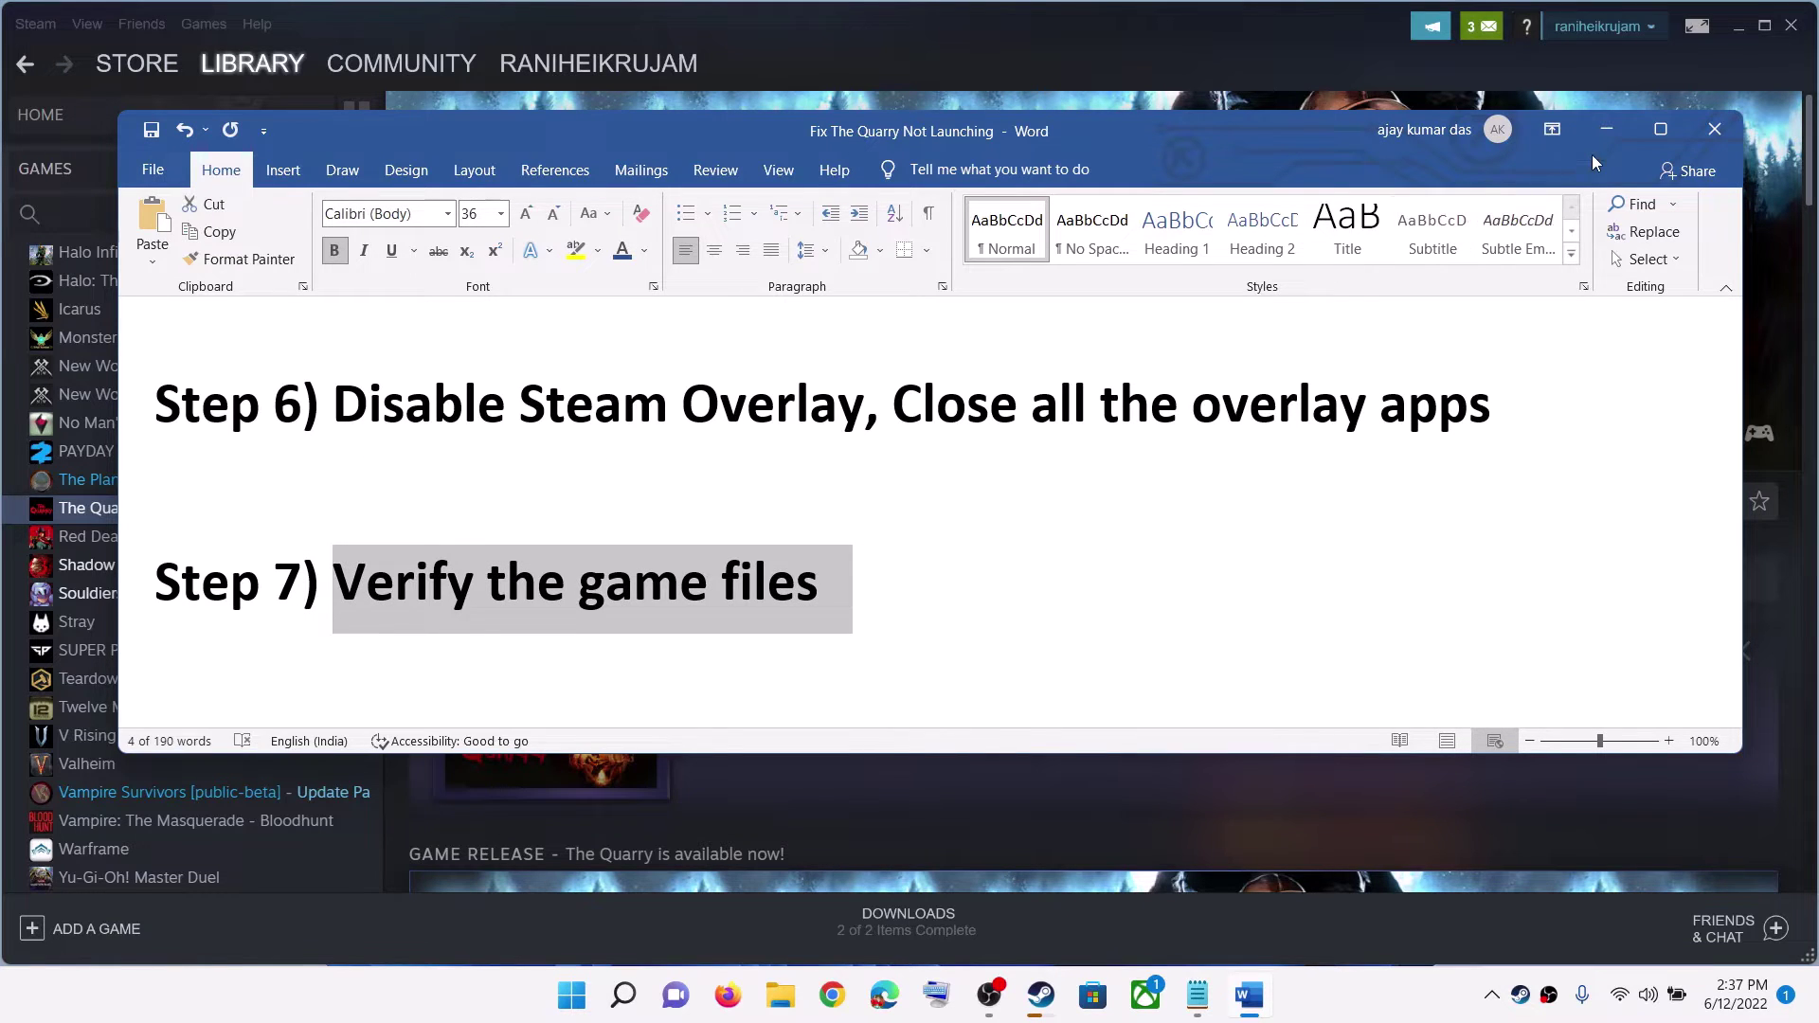
left_click(1606, 129)
- Run 'Verify integrity of game files' under Local Files, then bring the guide back
right_click(118, 510)
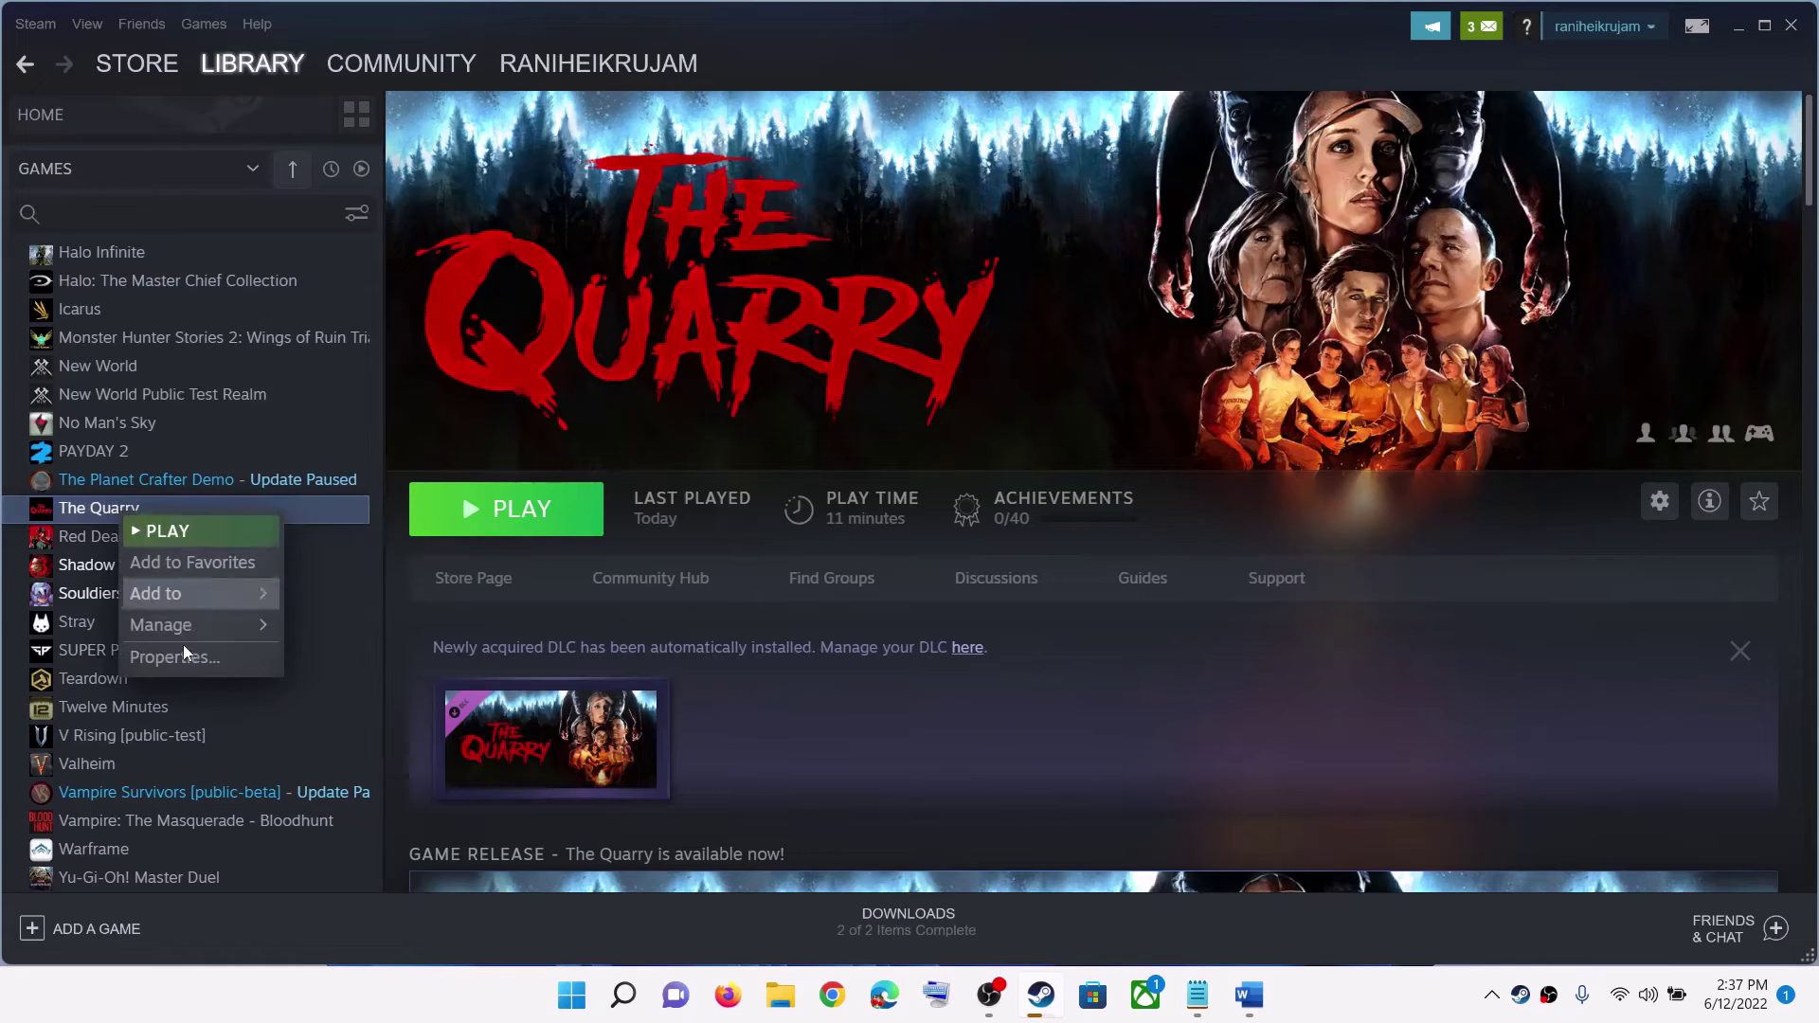
left_click(162, 654)
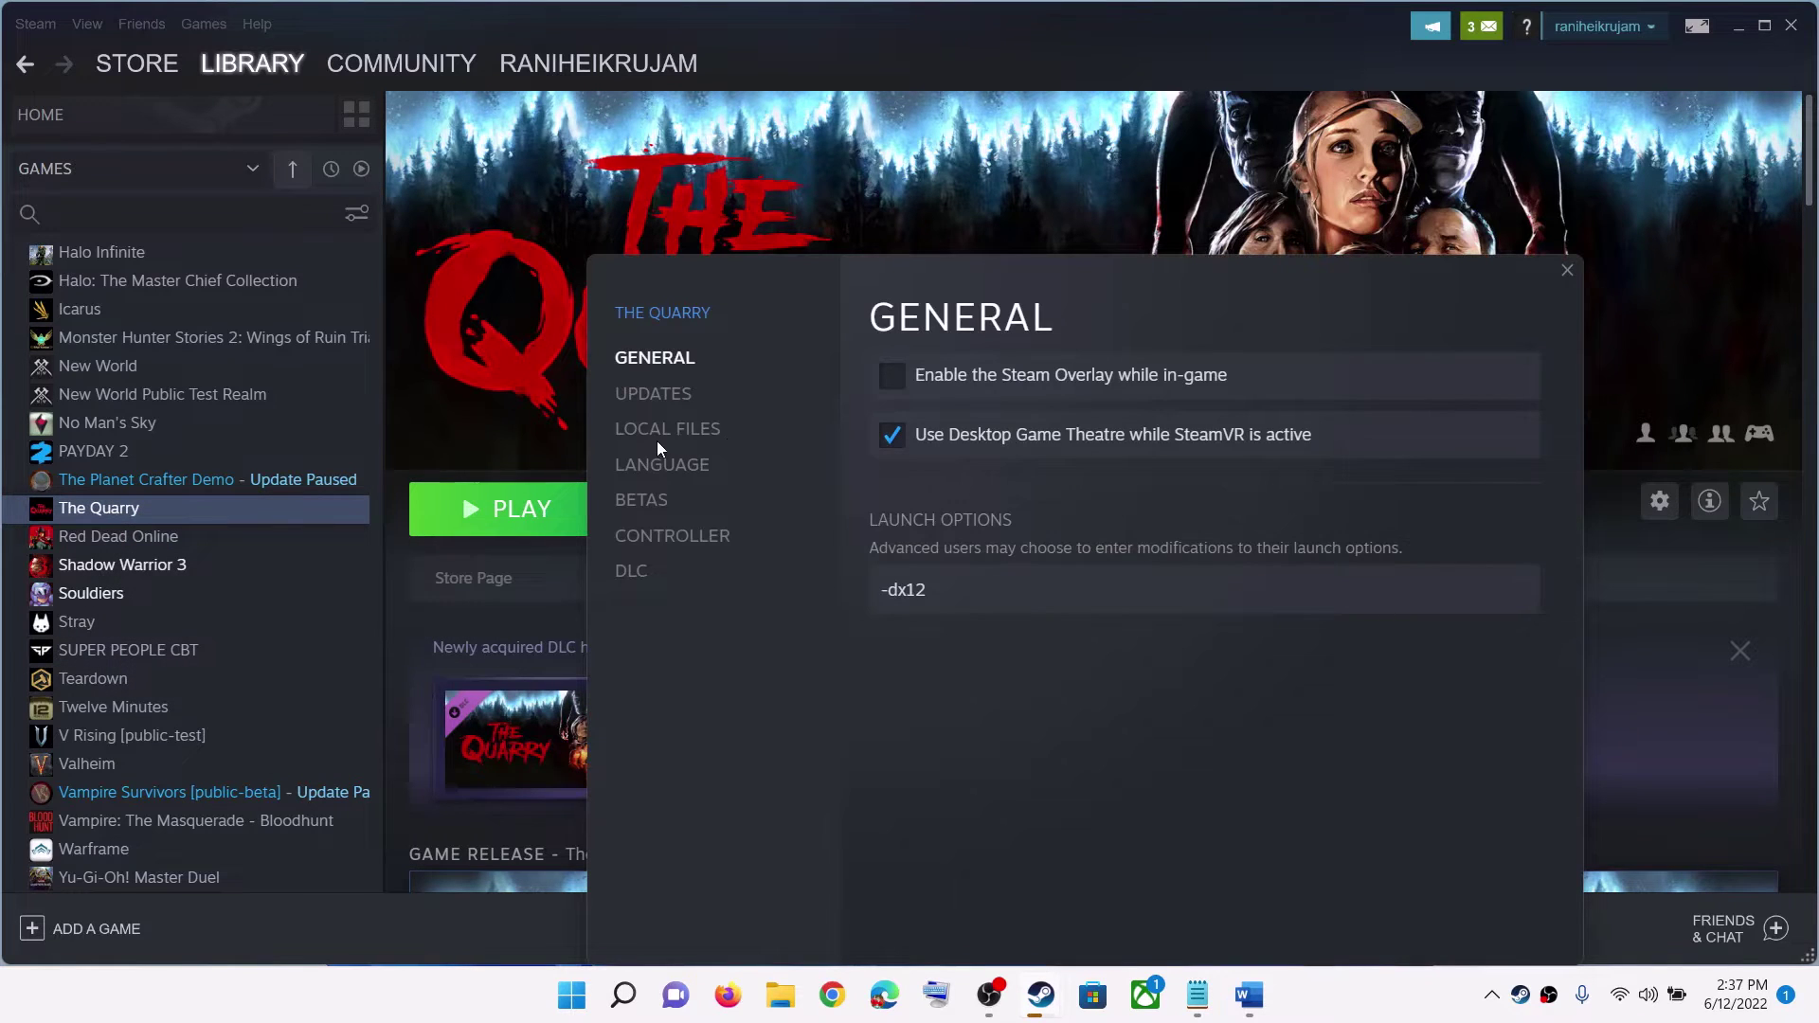
left_click(660, 431)
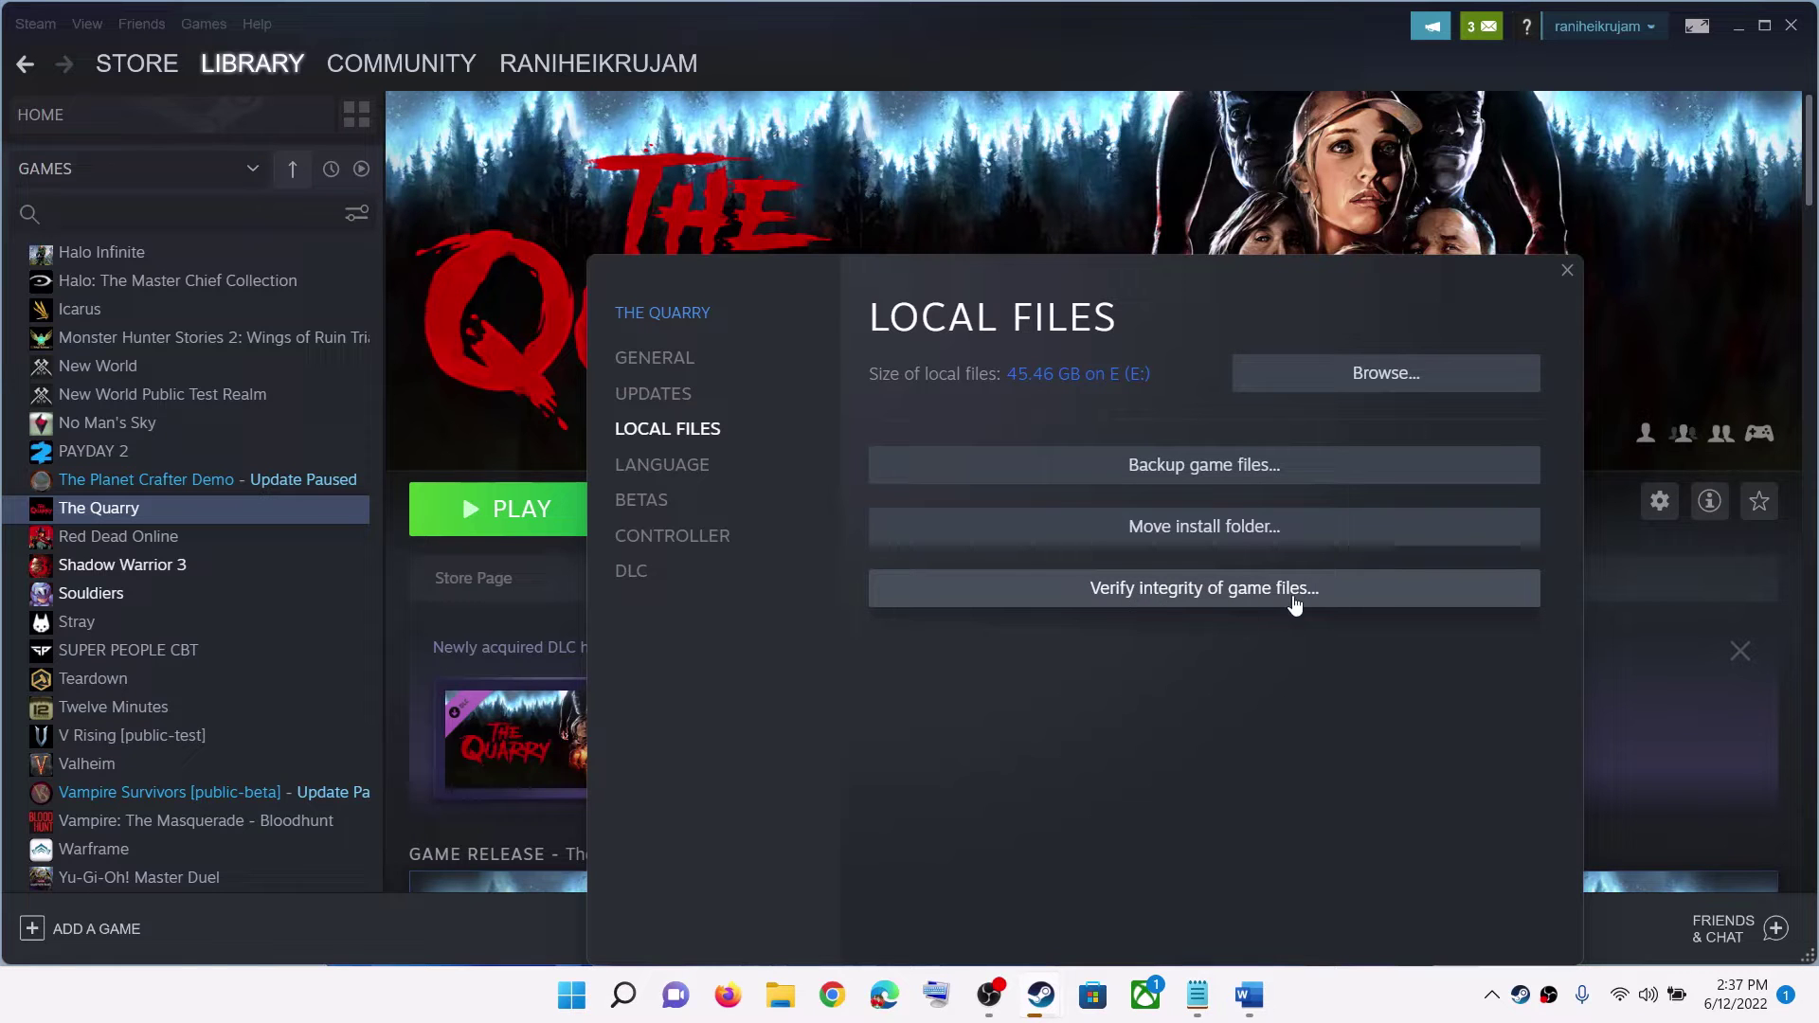
left_click(1133, 590)
left_click(1567, 270)
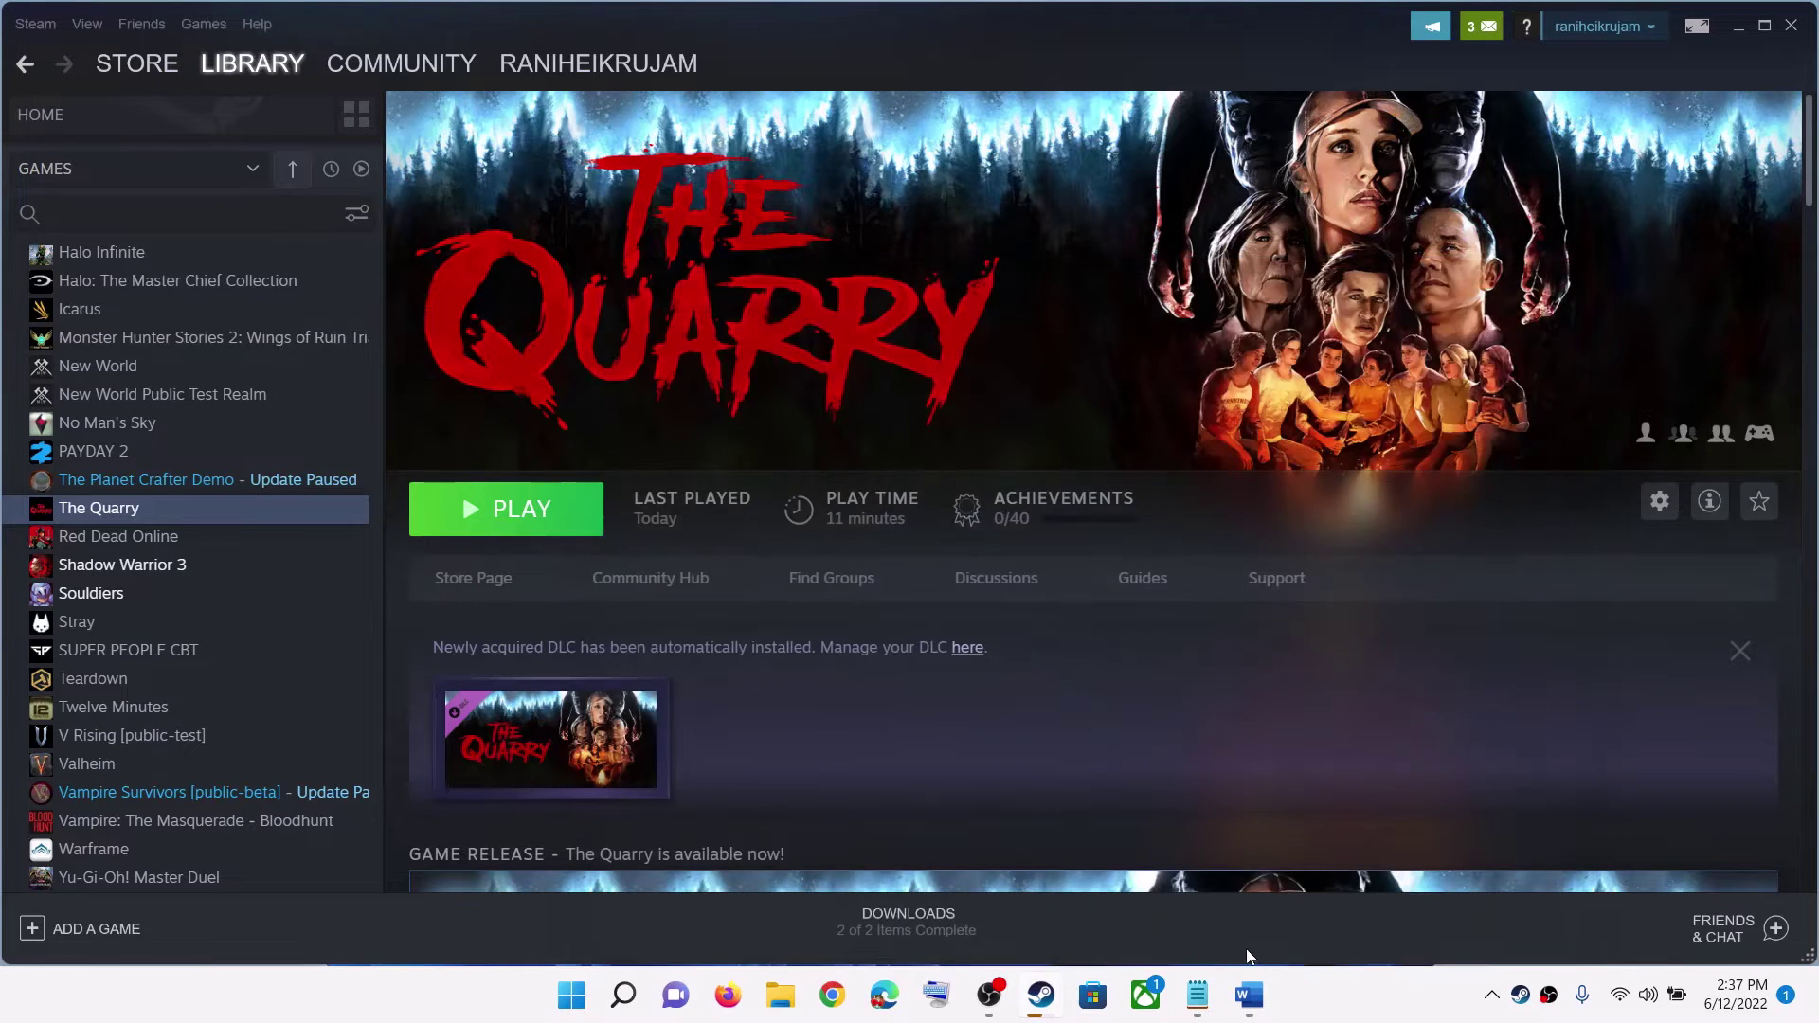
left_click(1249, 995)
- Following Step 8, search Start for 'msi afterbur' and 'rivatun', then return to the guide
scroll(410, 540, "down", 3)
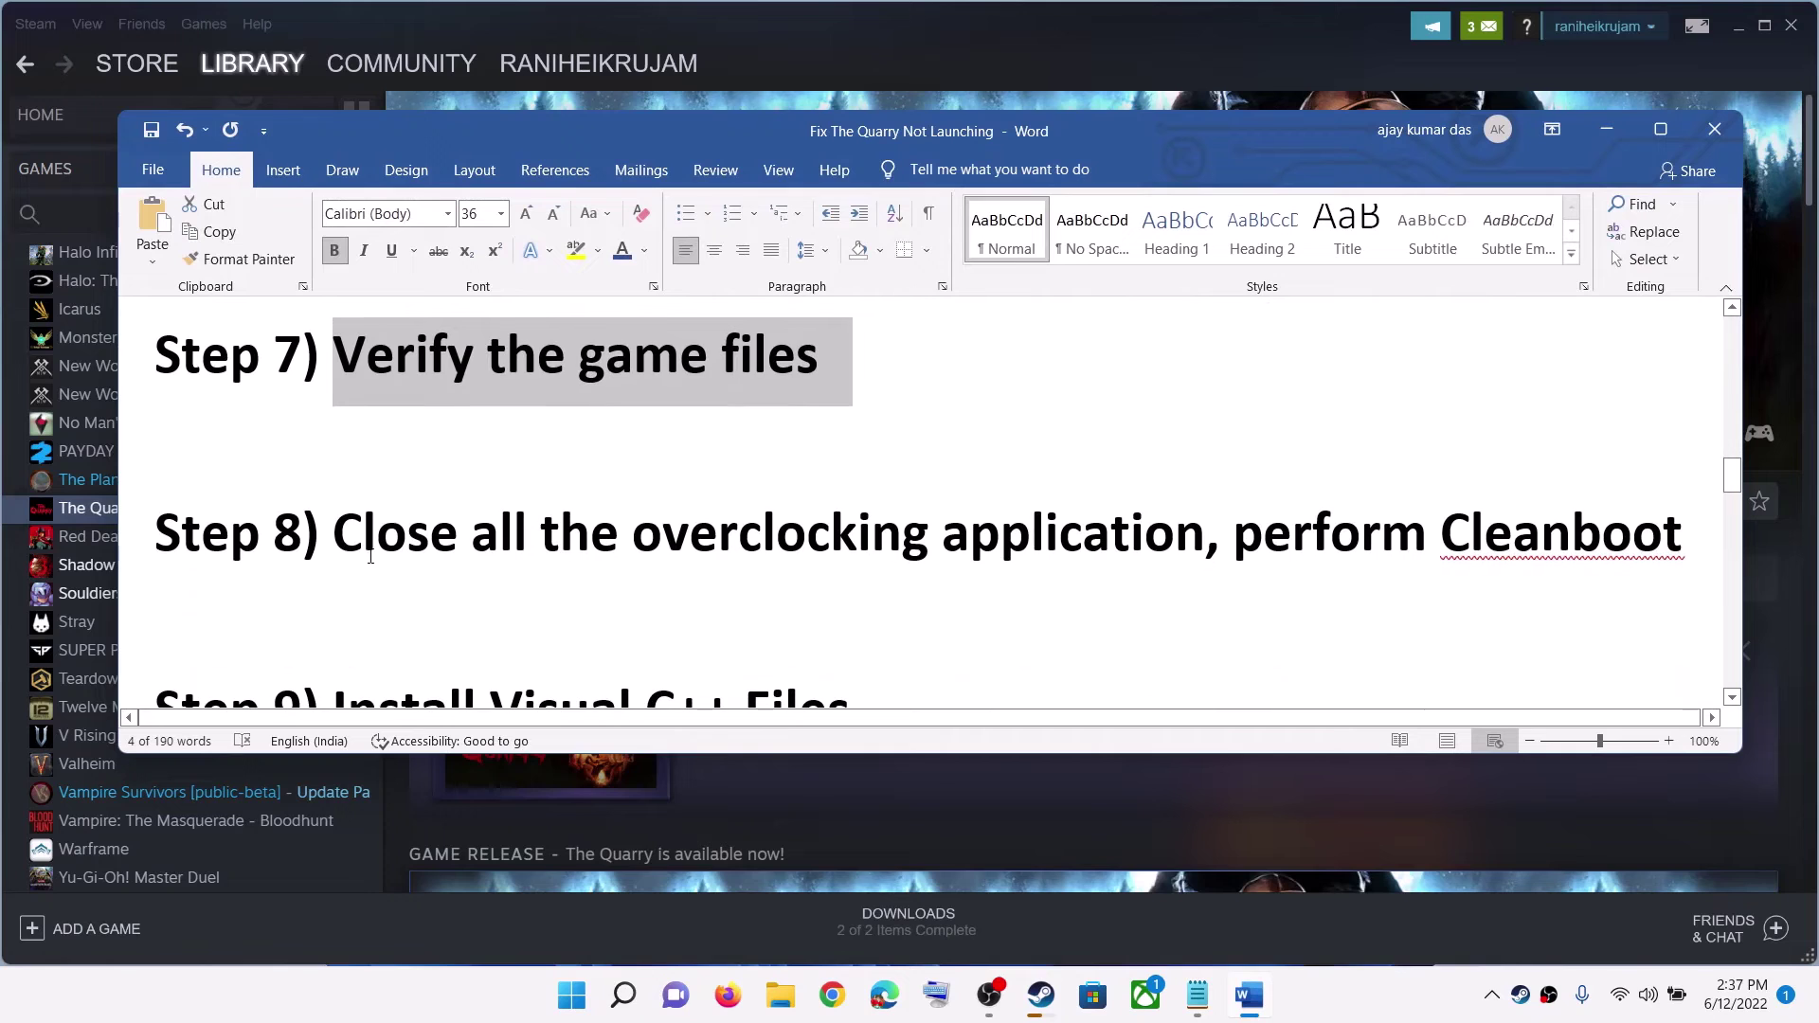
left_click_drag(409, 540, 1426, 536)
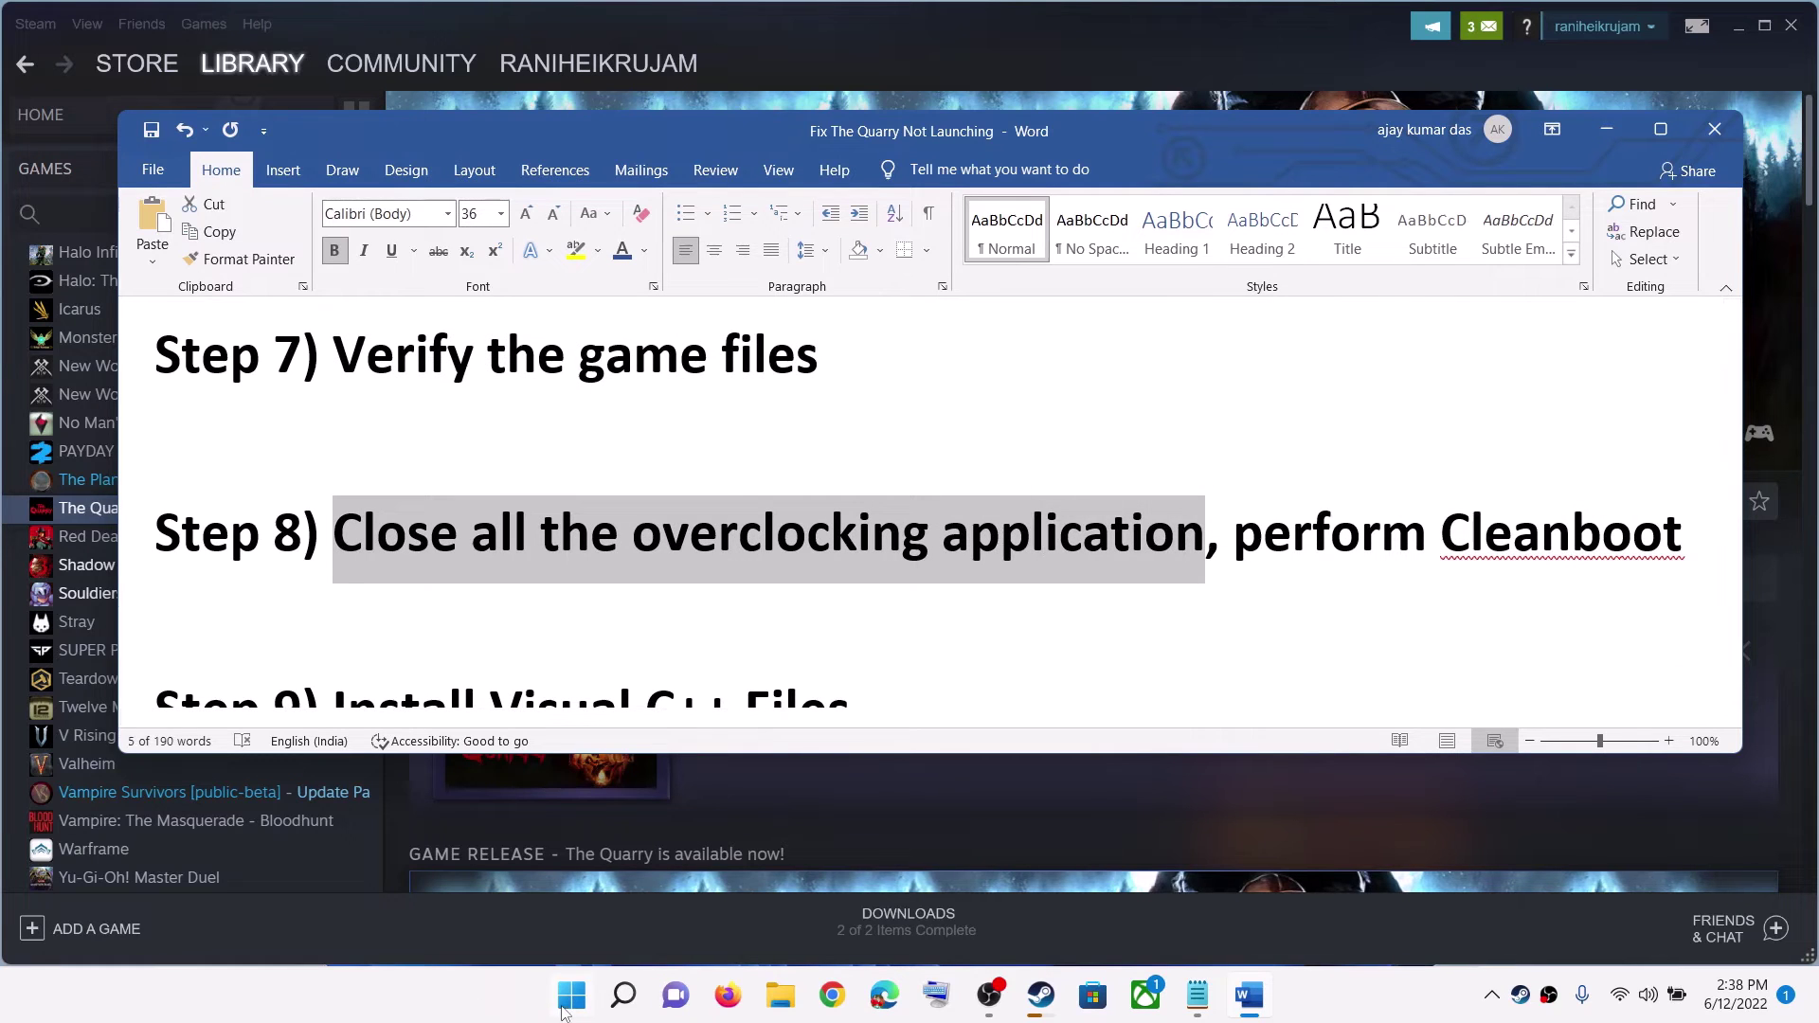
left_click(571, 994)
type("msi afterburner")
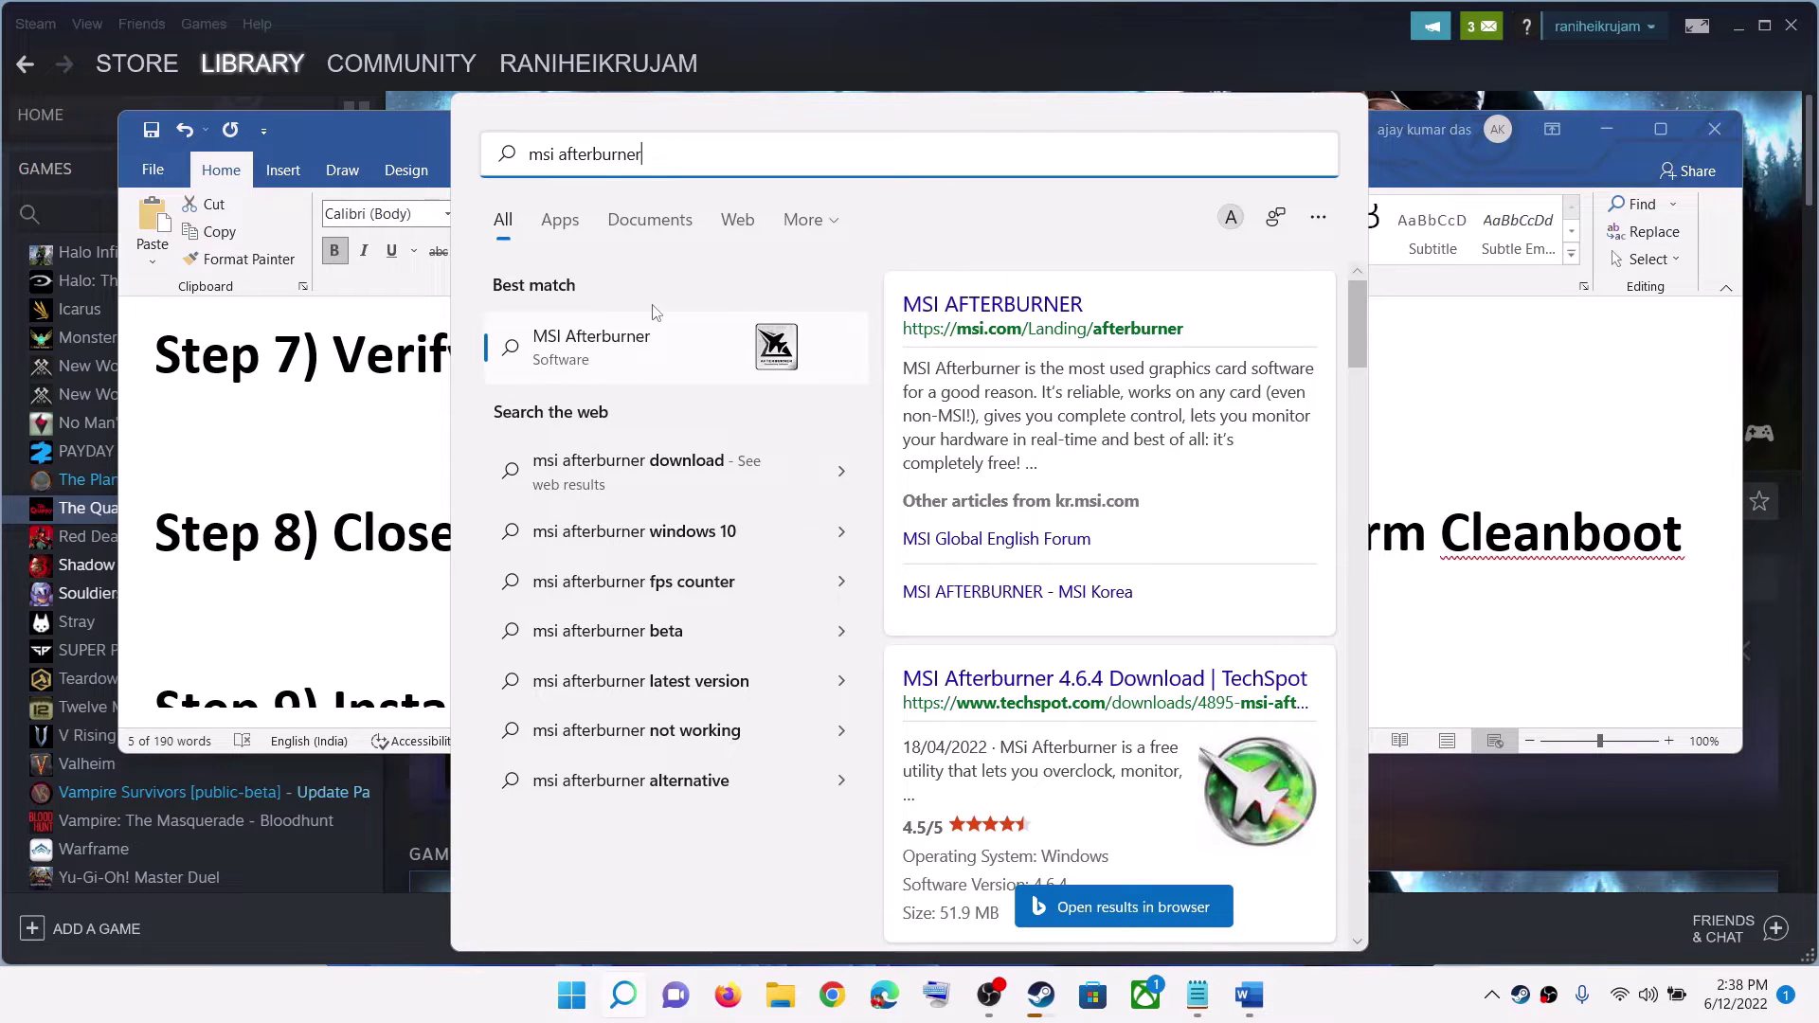
key("ctrl+a")
type("riva")
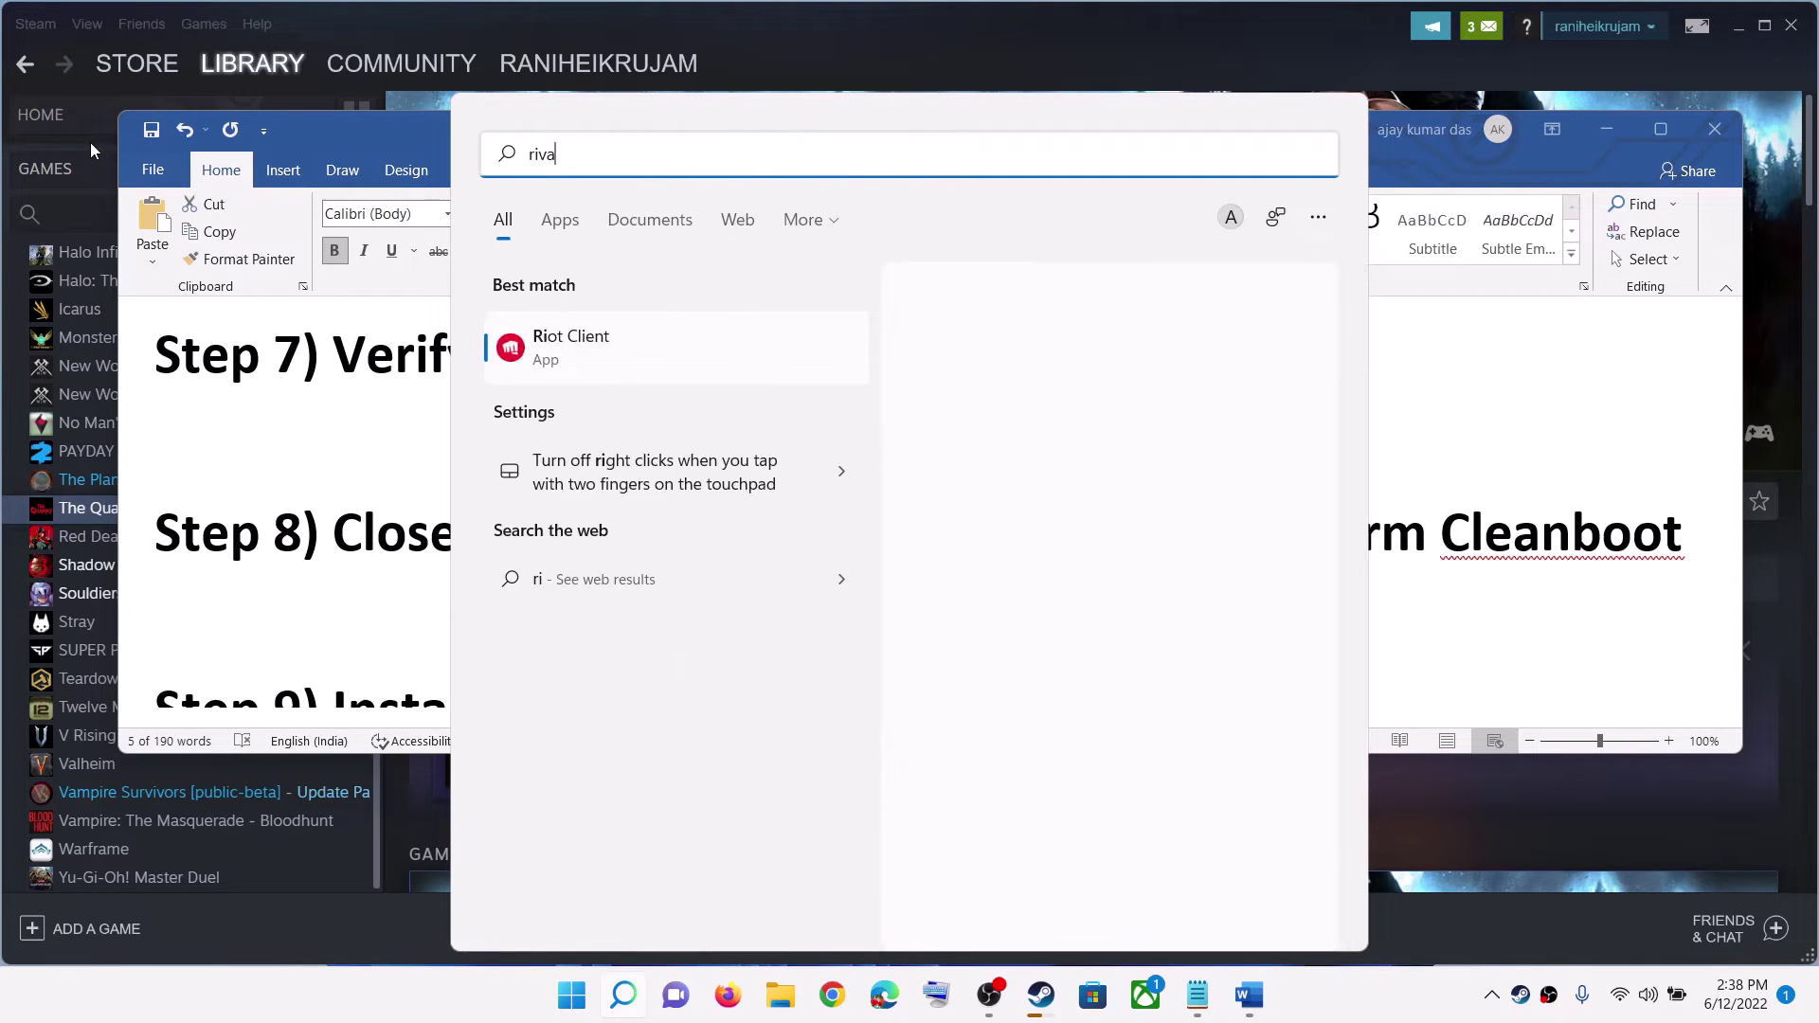
type("tuner")
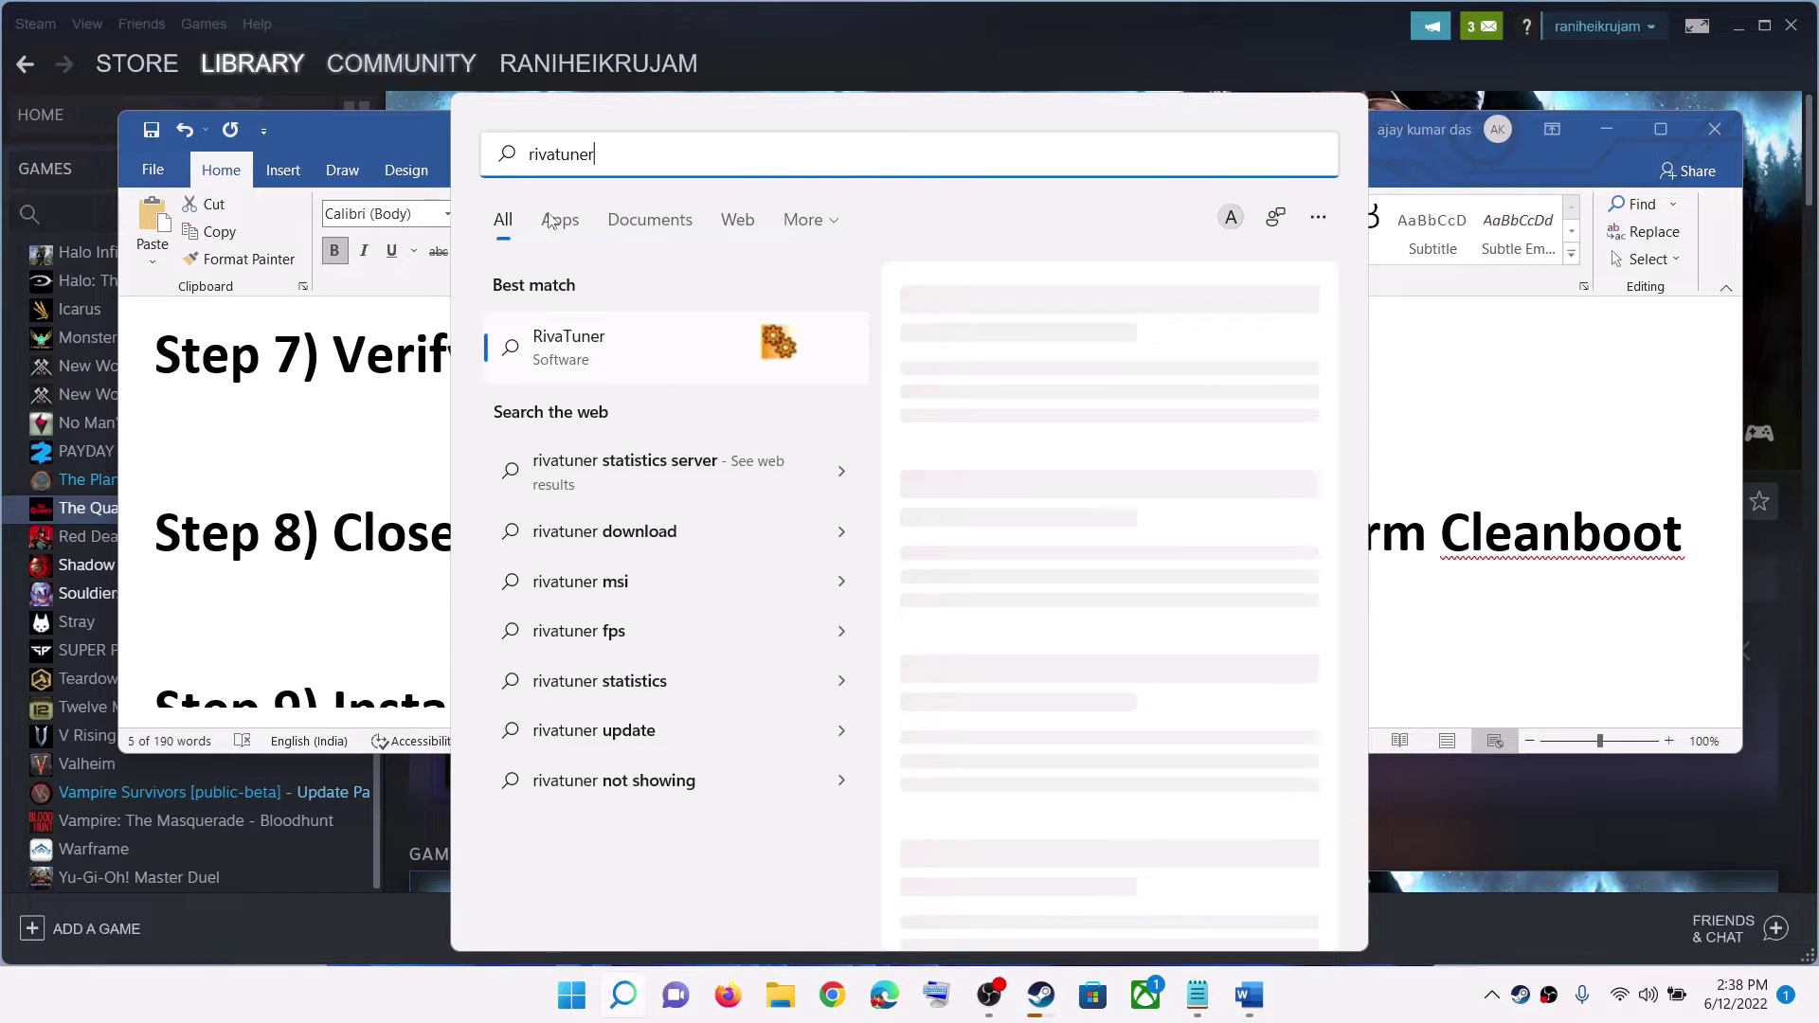
left_click(313, 499)
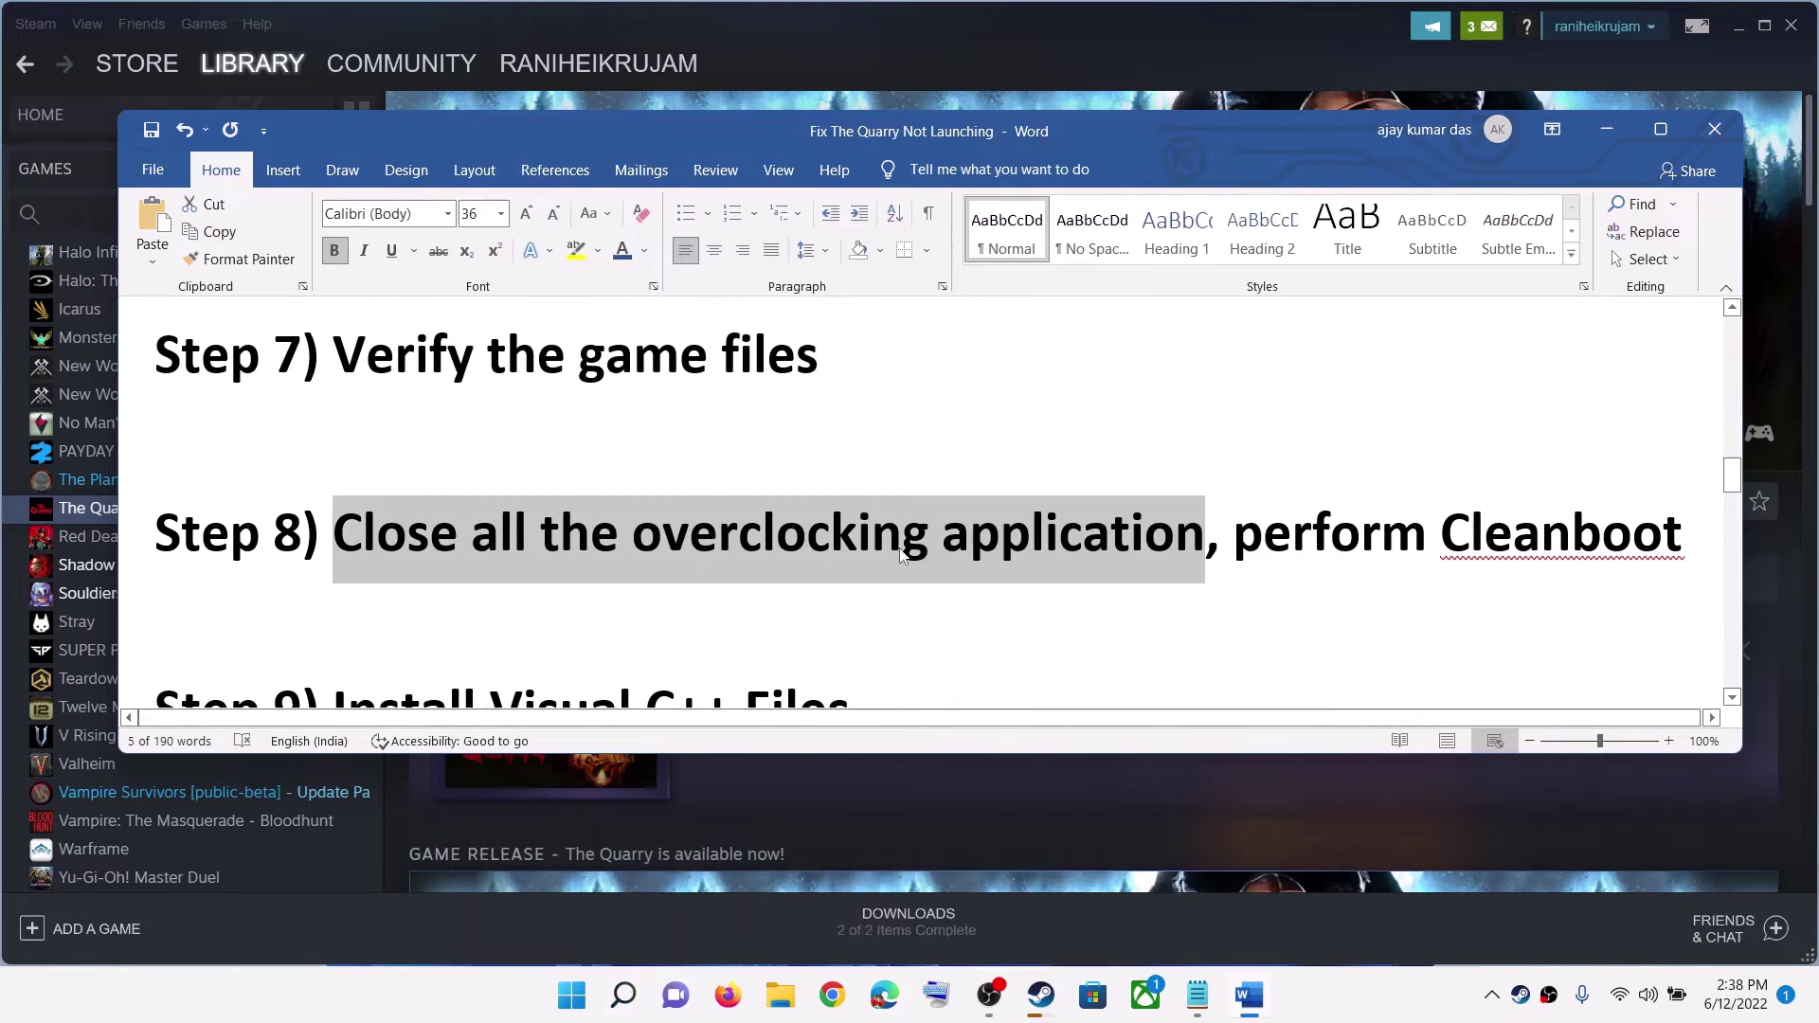
left_click_drag(664, 540, 1077, 537)
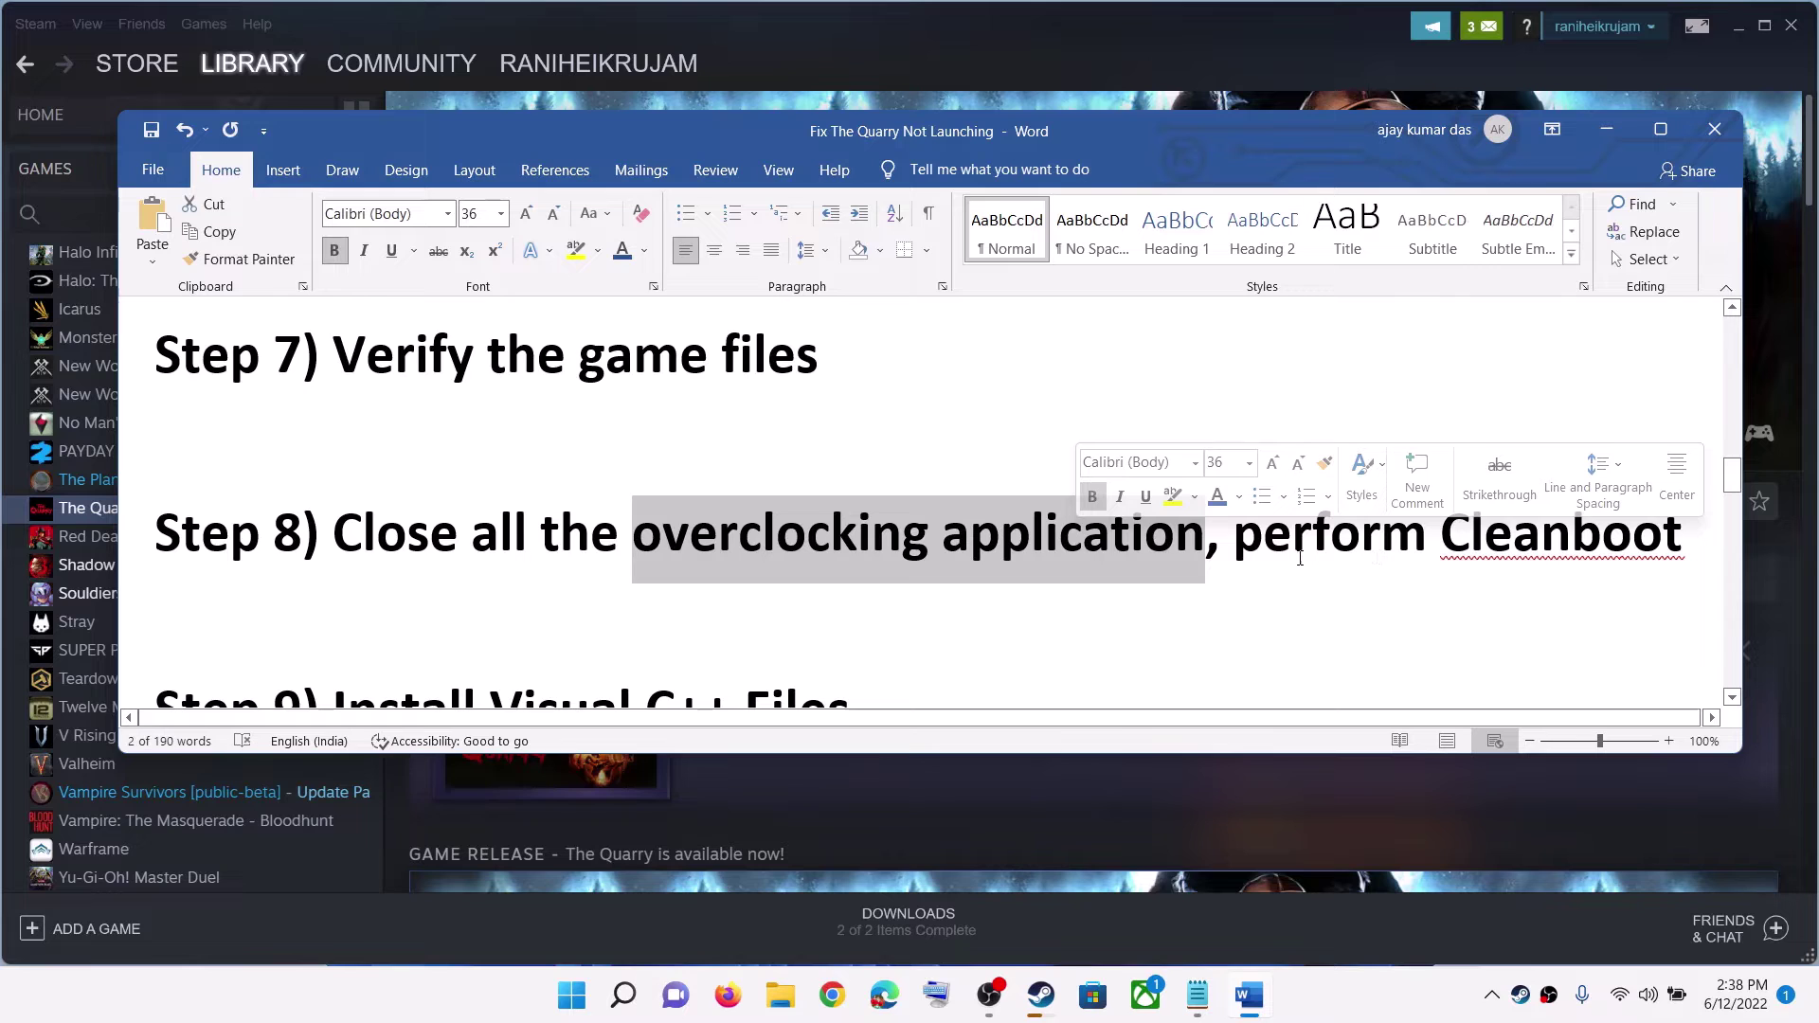
- Open System Configuration from the Start search, hide all Microsoft services on the Services tab, and close it
left_click_drag(1236, 537, 1646, 537)
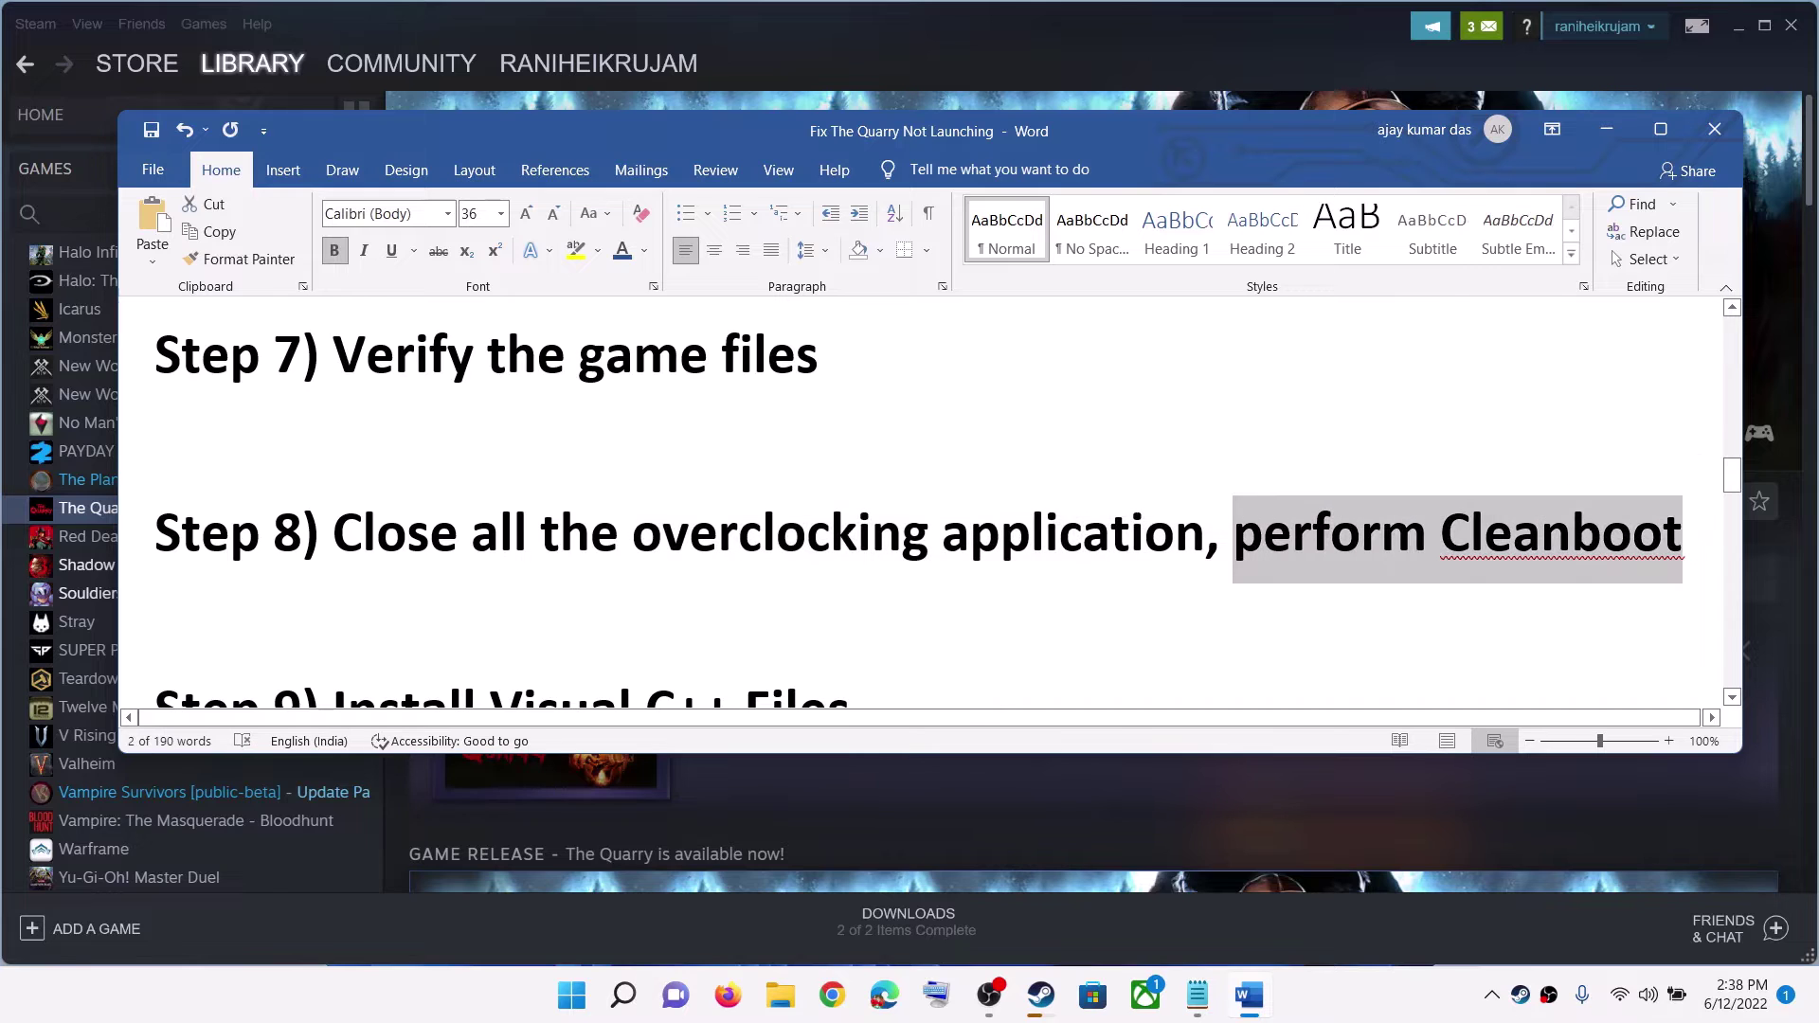
left_click(571, 1002)
type("system")
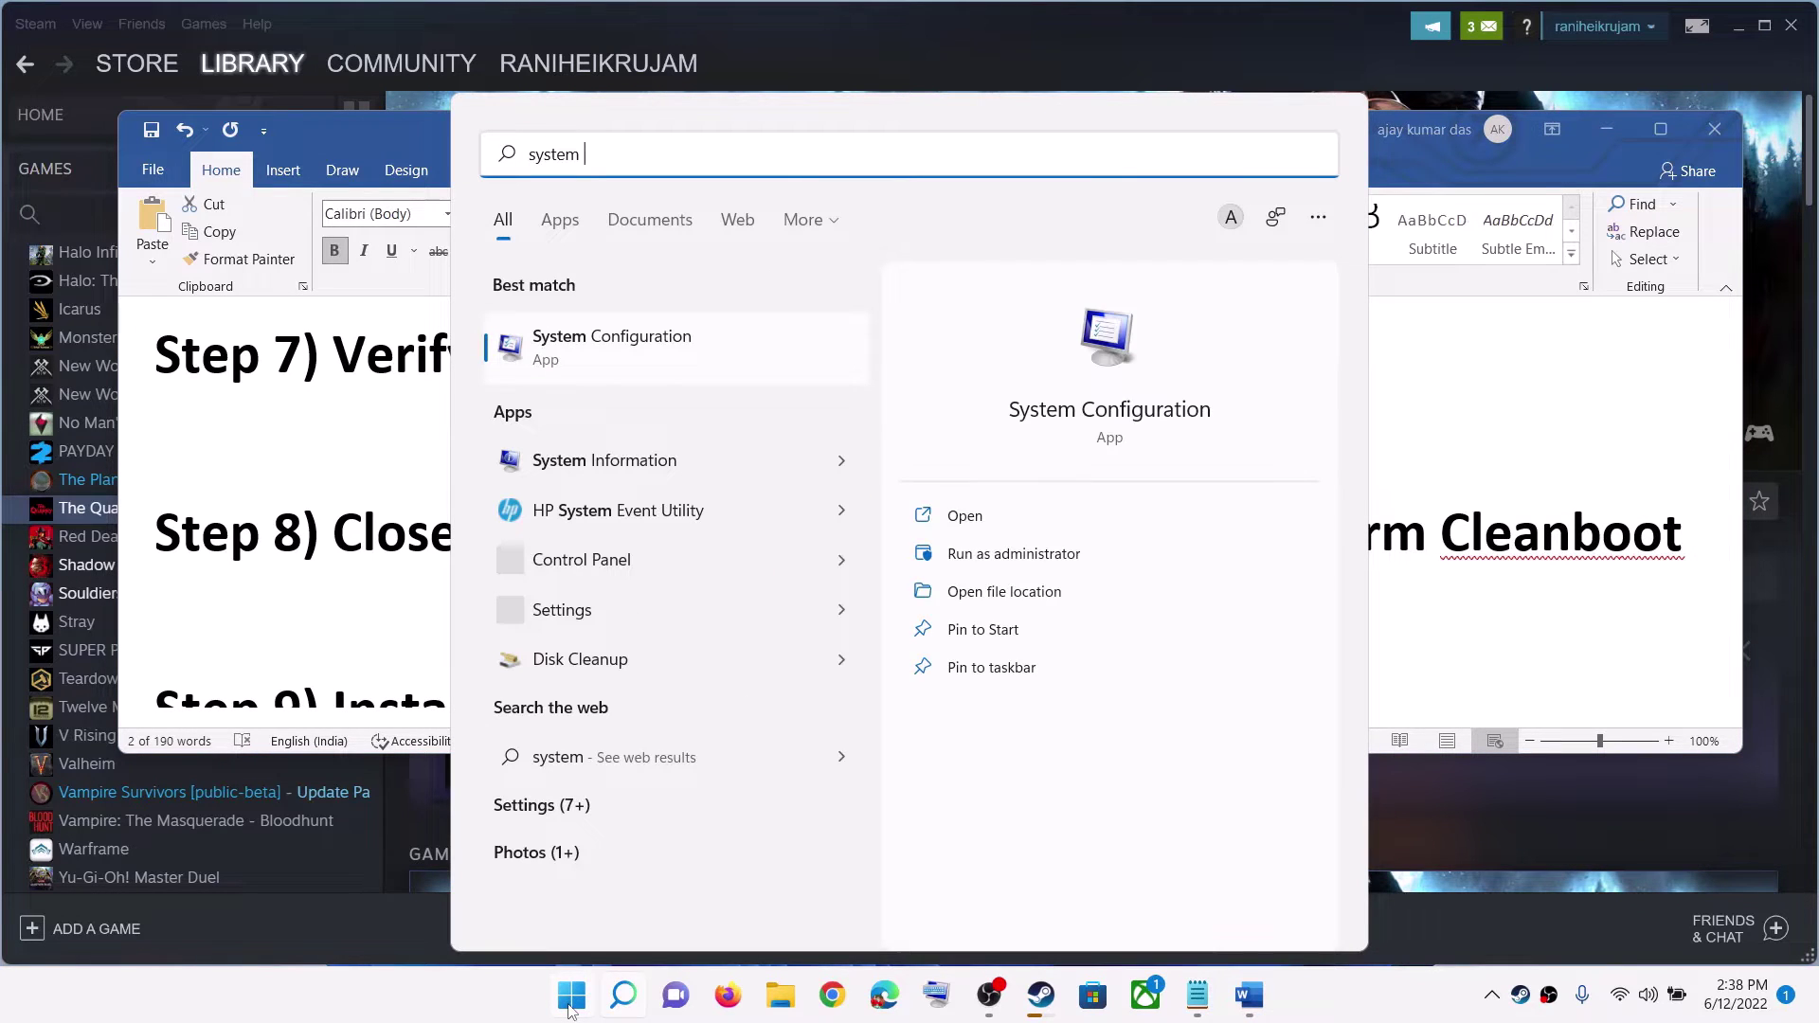
left_click(641, 387)
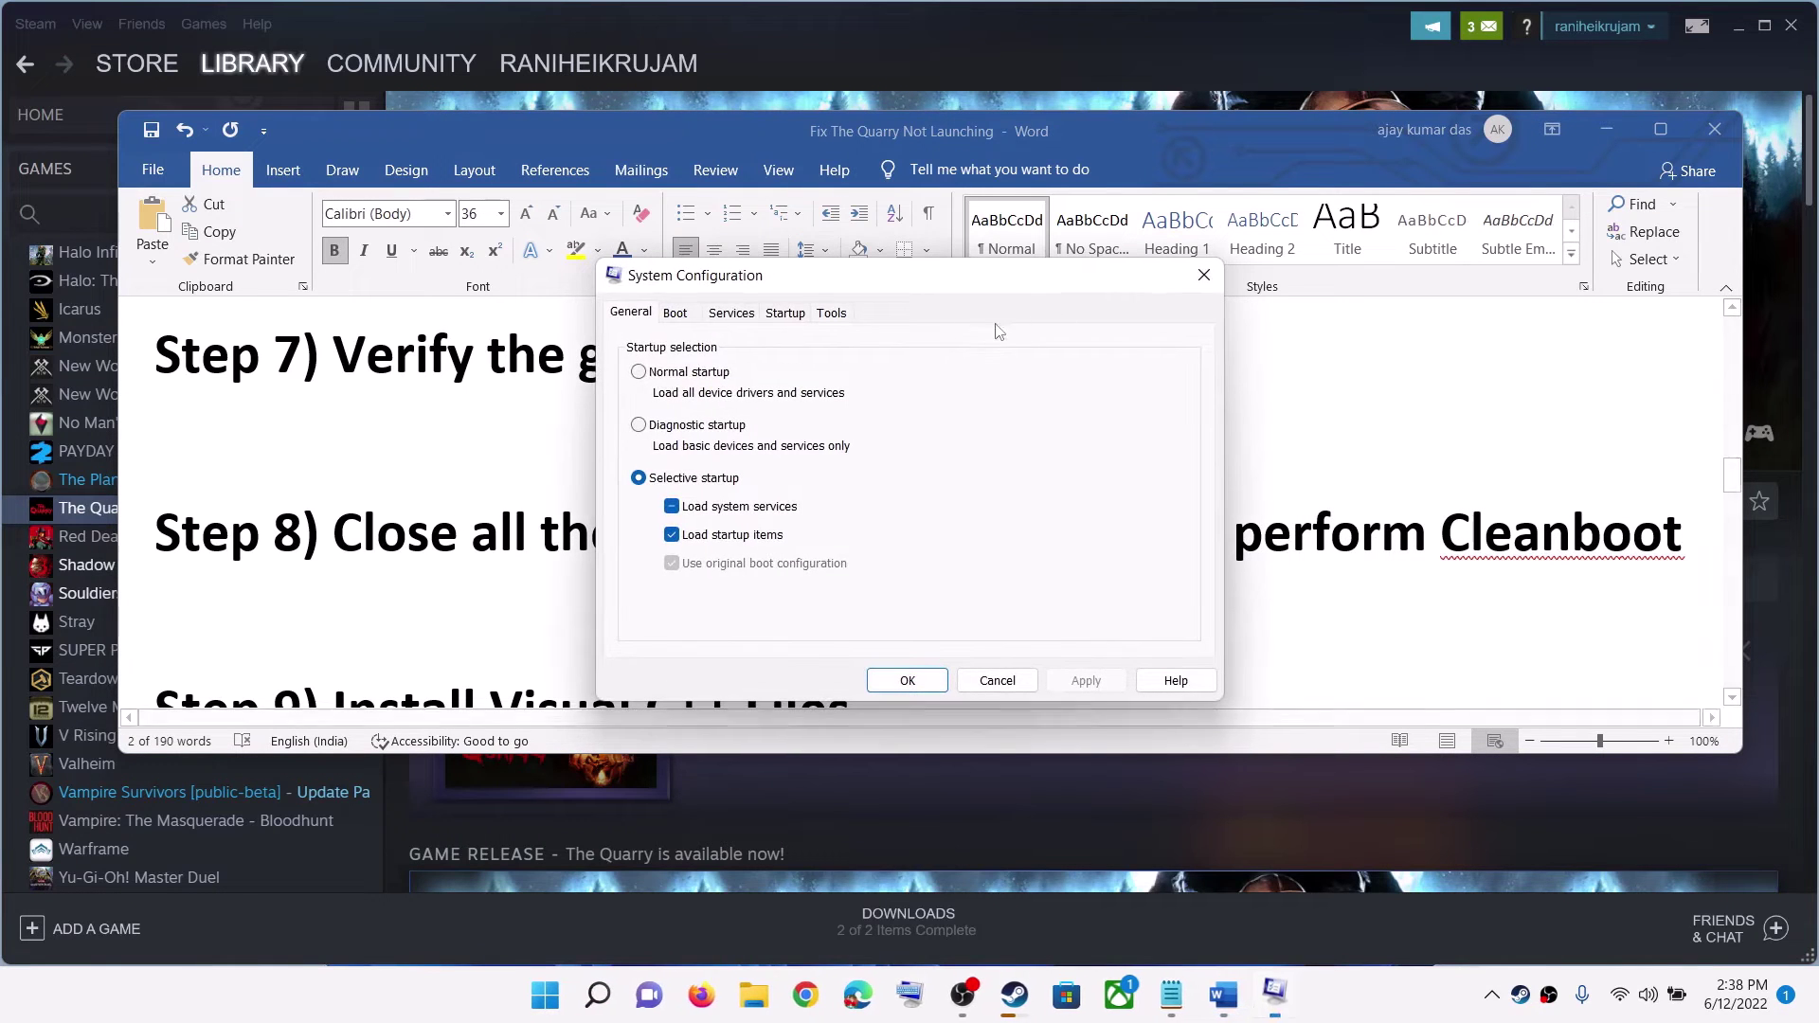
left_click(732, 312)
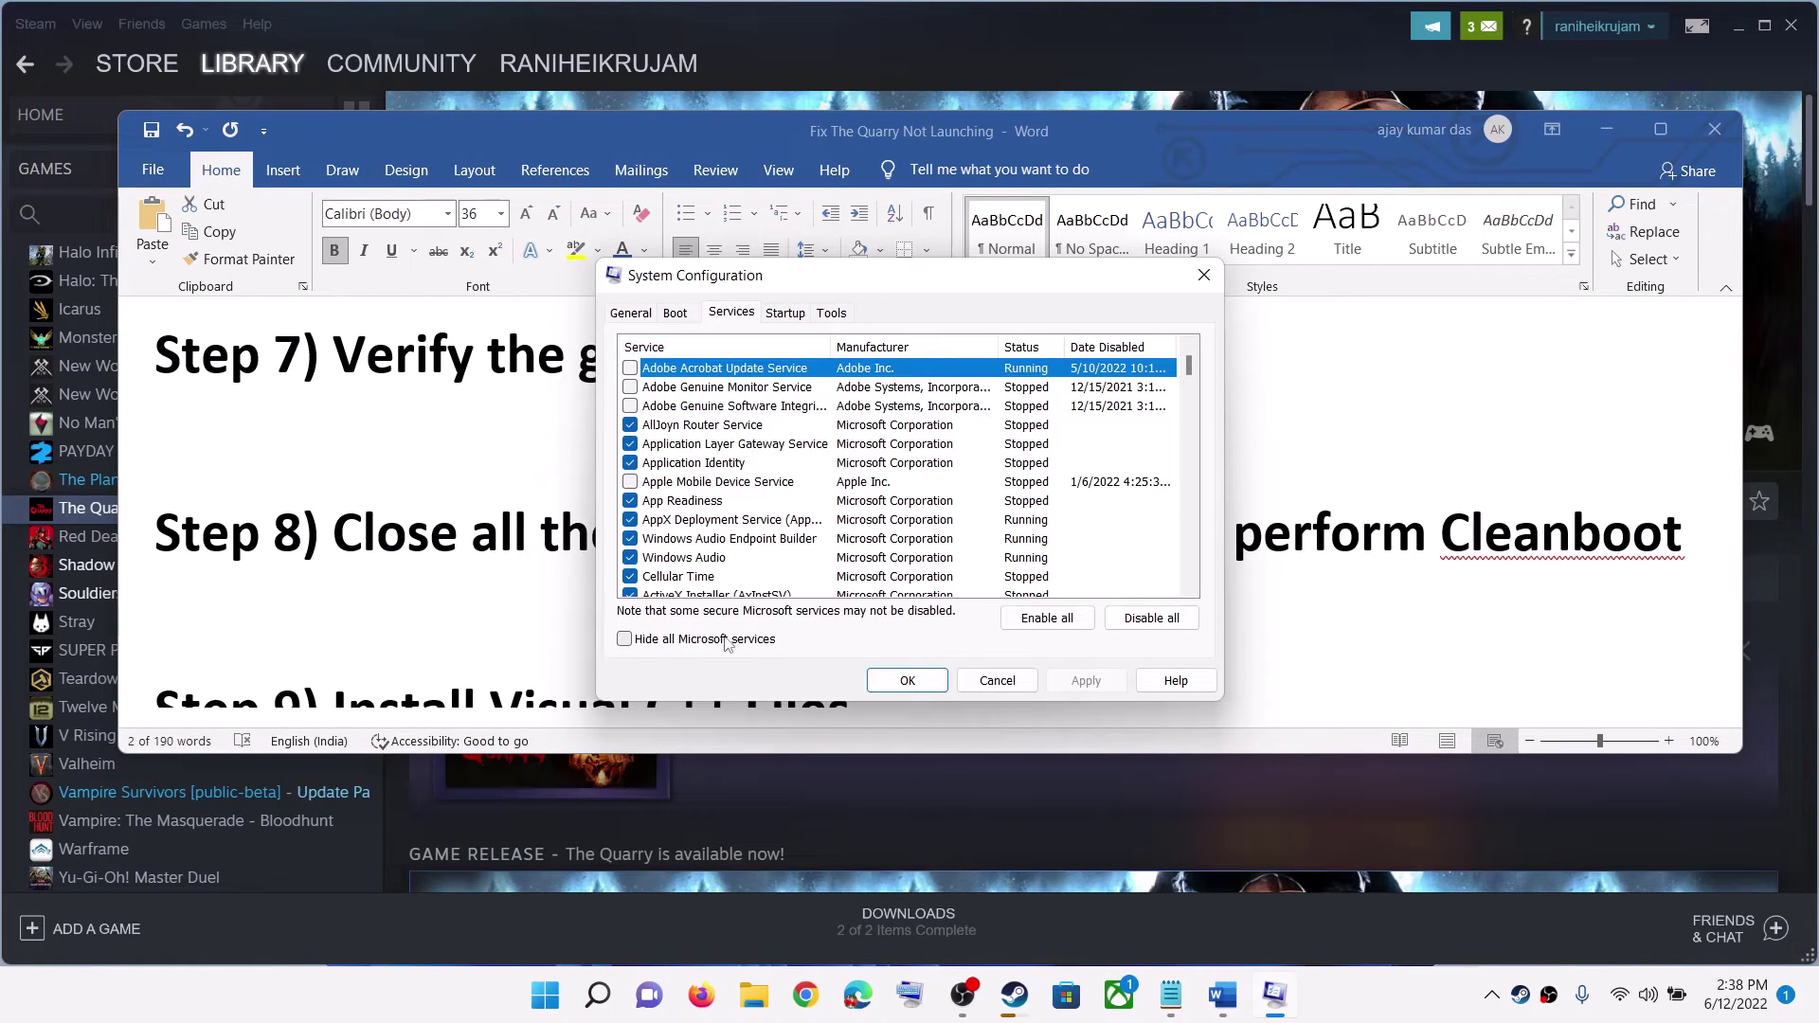
left_click(624, 639)
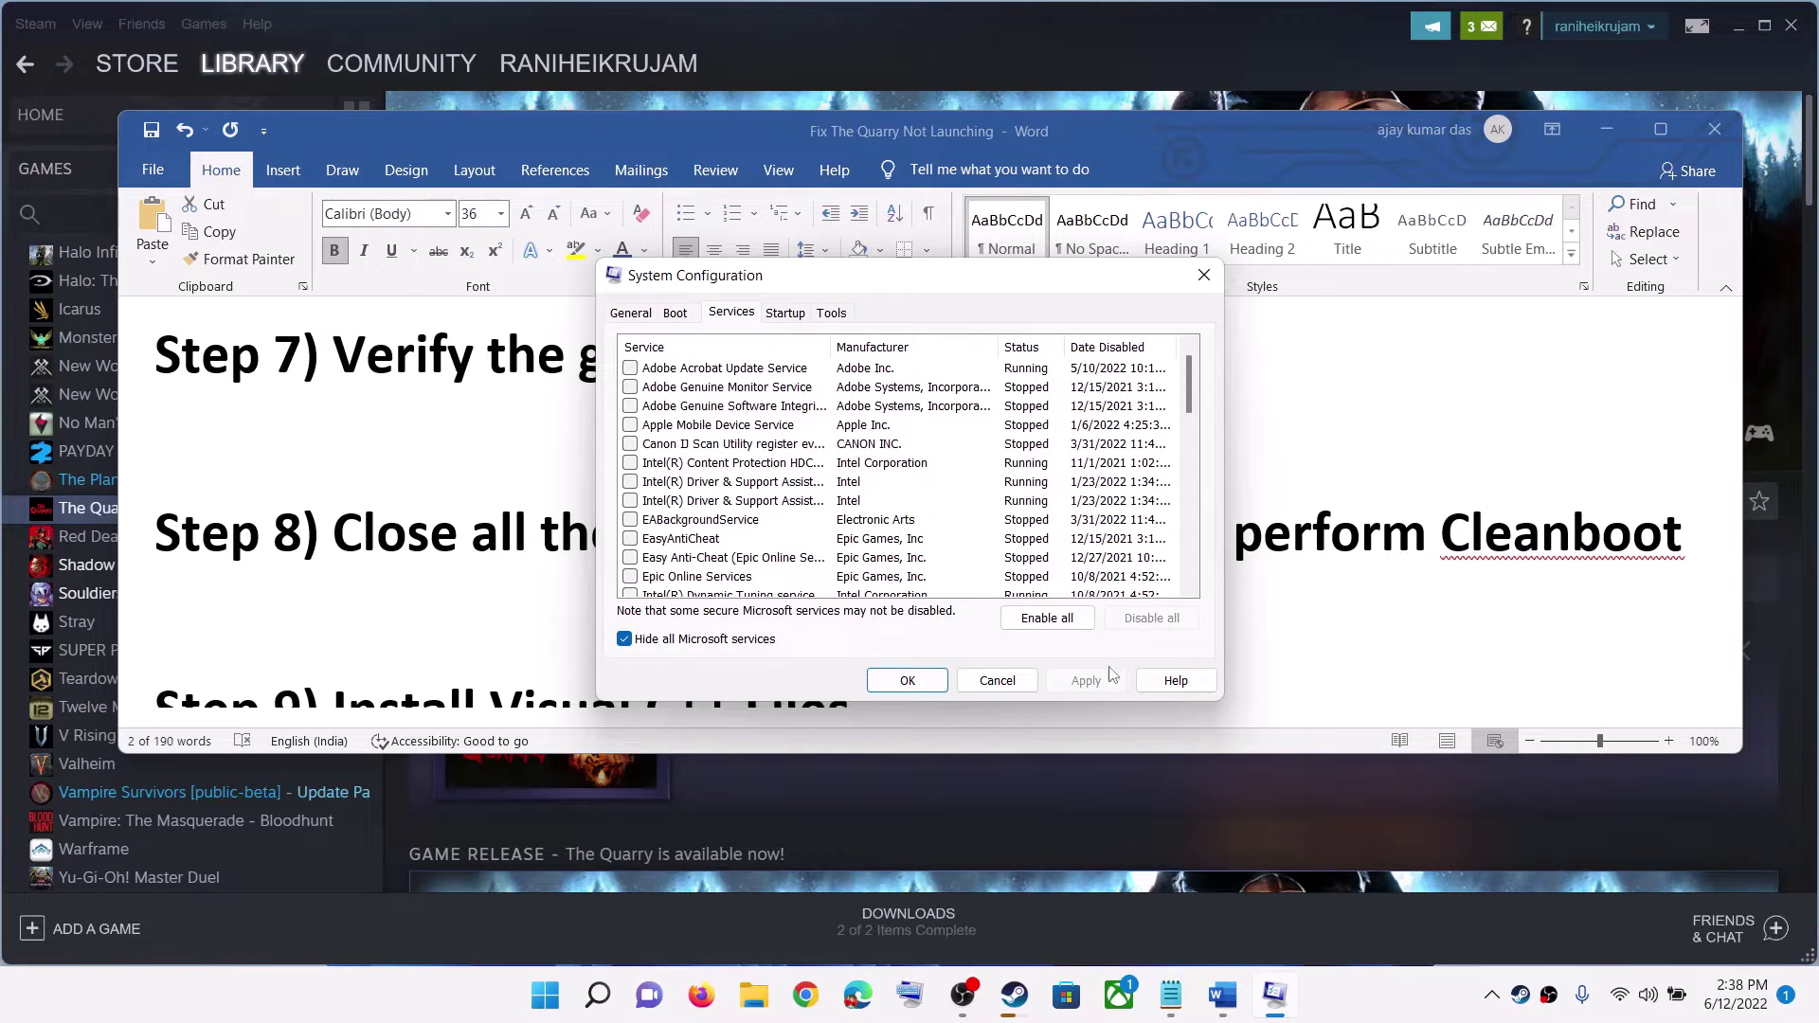
left_click(911, 682)
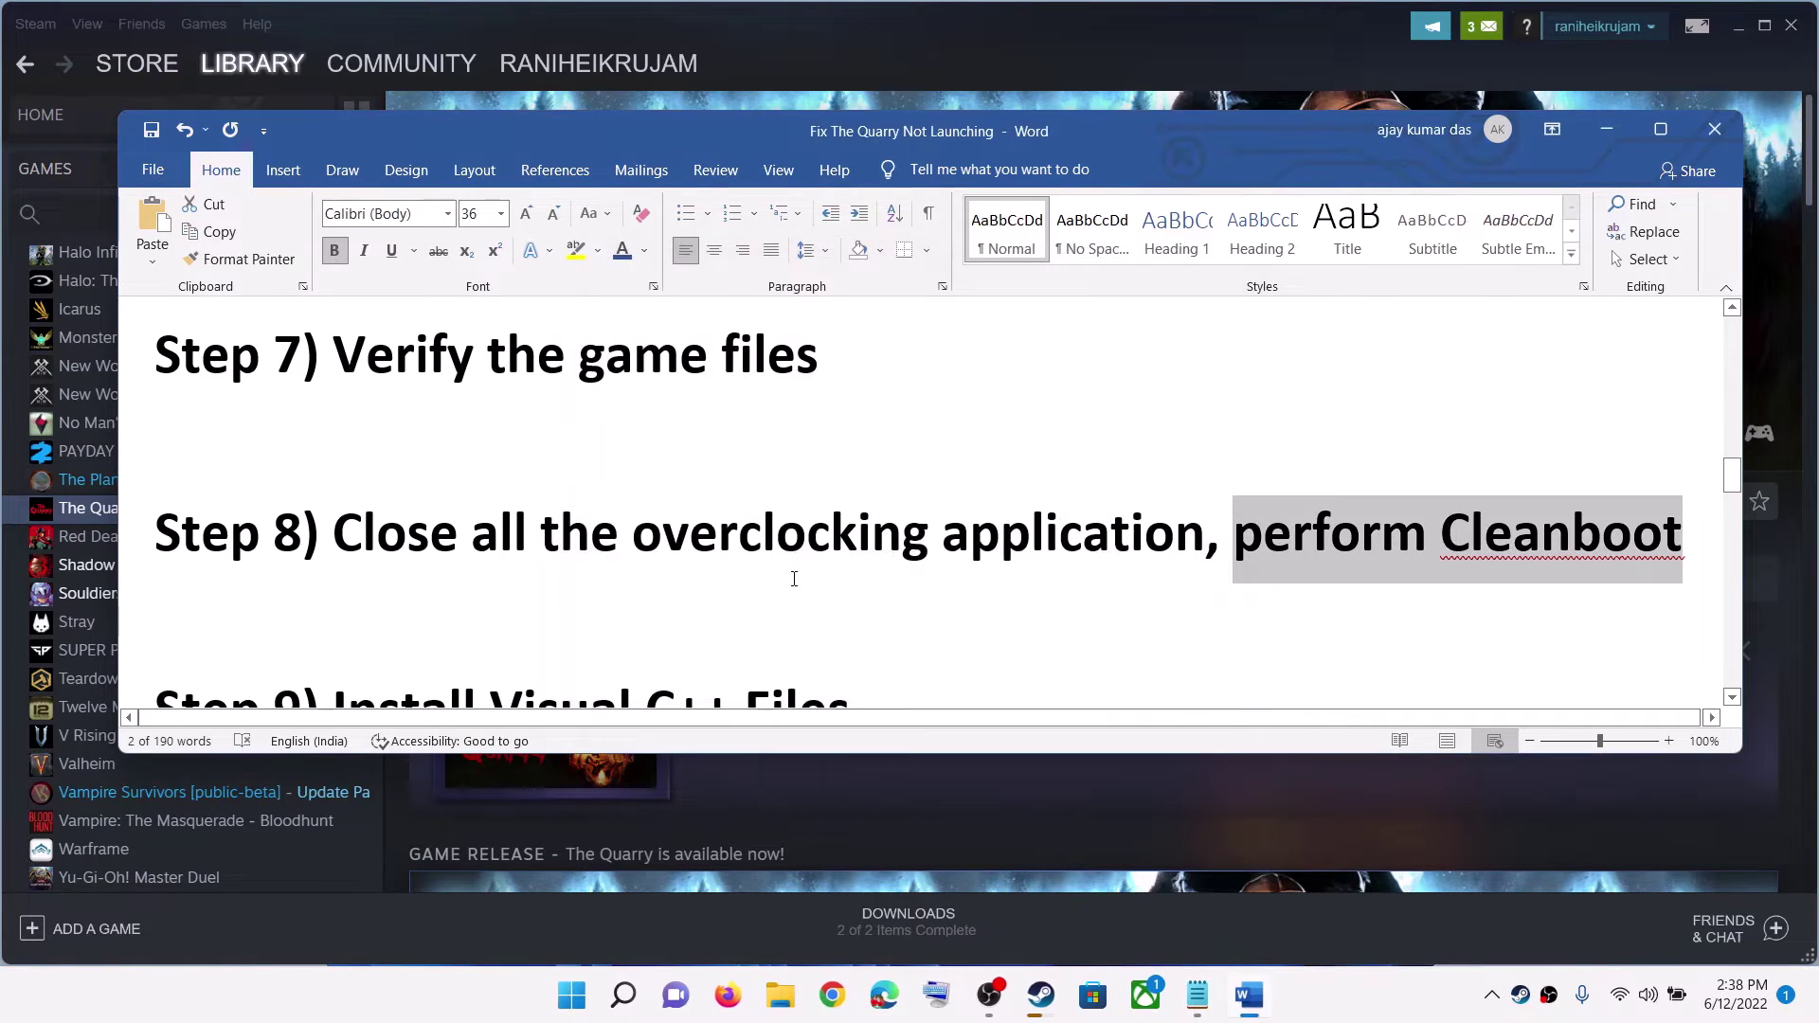
- Copy the guide's Step 9 Visual C++ redistributable link and paste it into Chrome's address bar
scroll(393, 478, "down", 3)
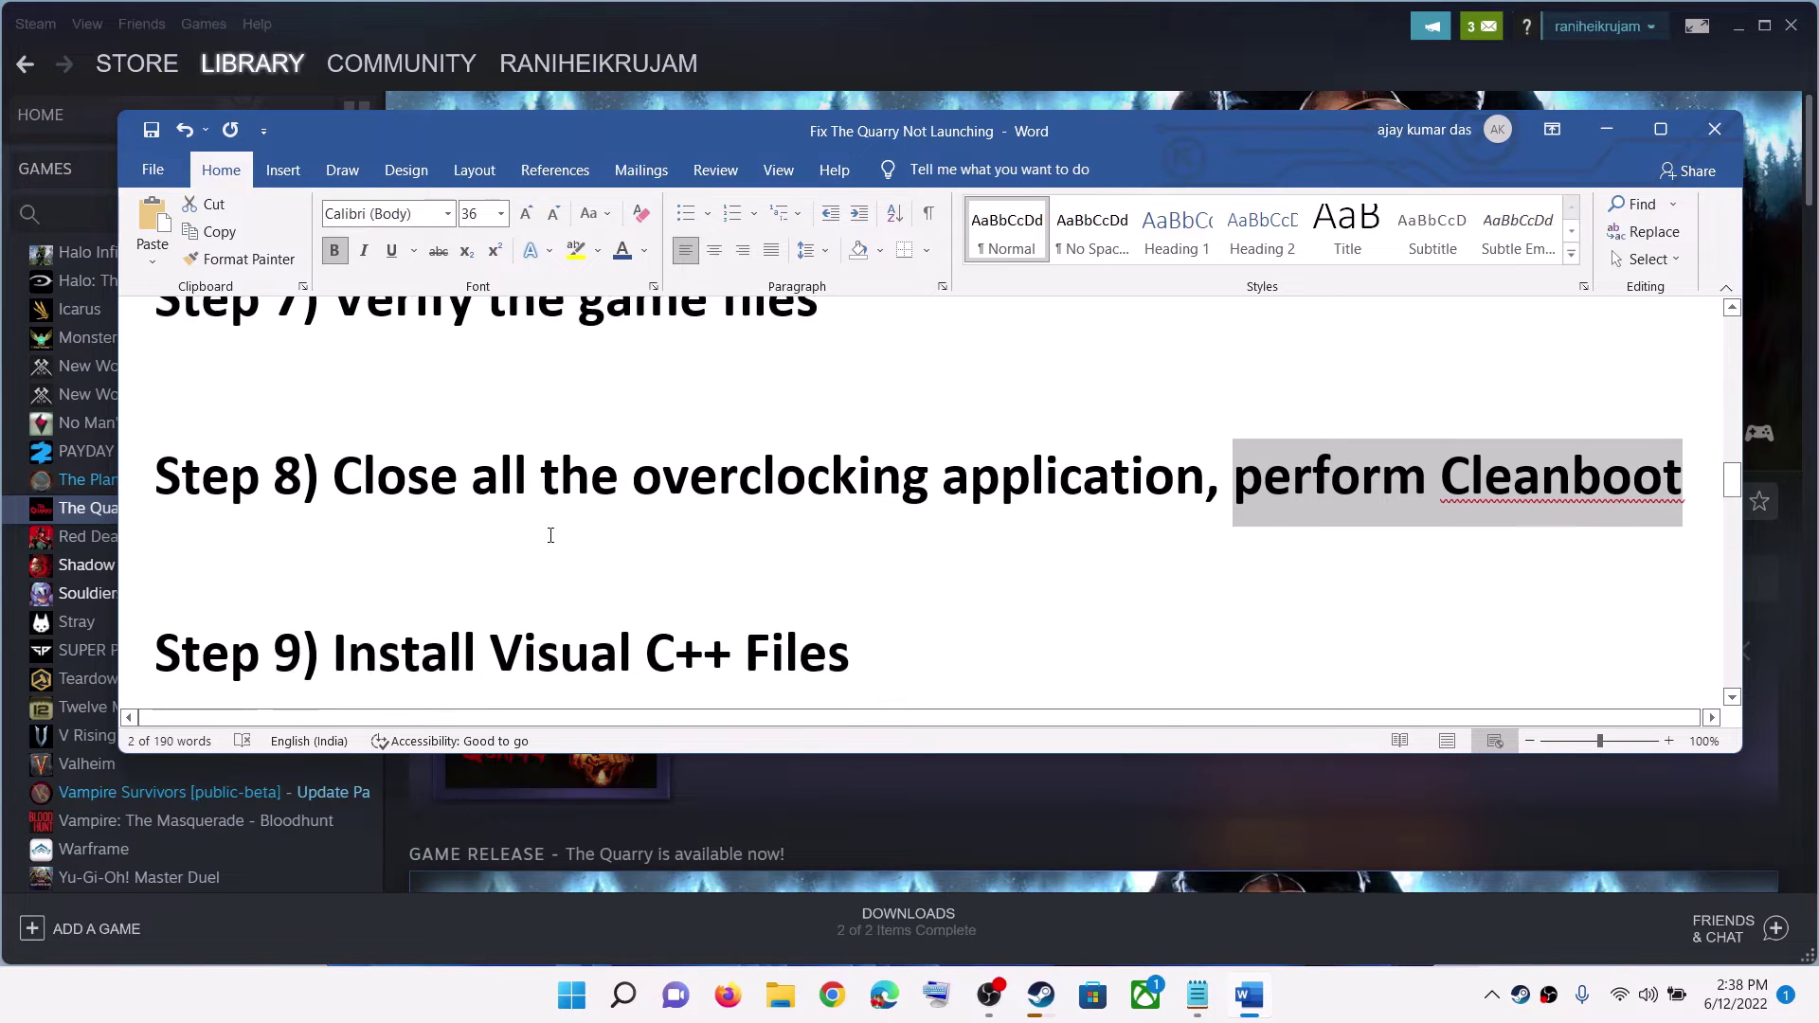
left_click_drag(391, 481, 850, 483)
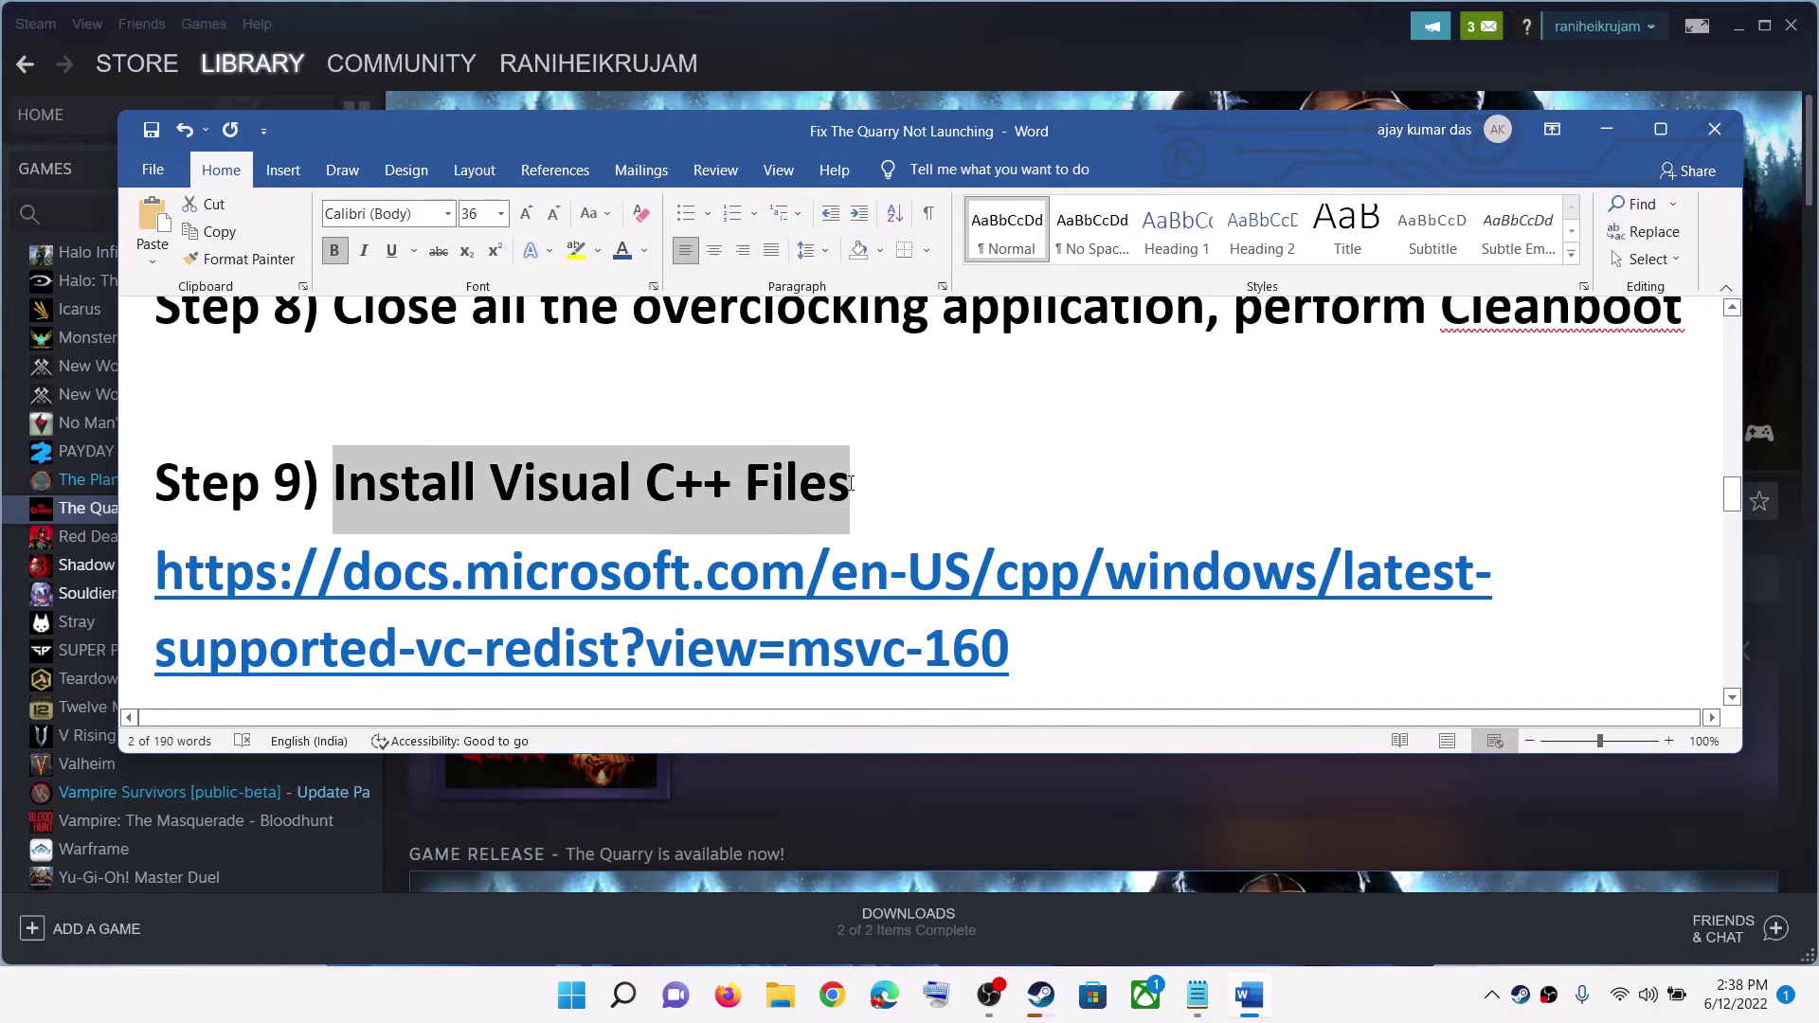
left_click_drag(1042, 658, 389, 574)
right_click(383, 618)
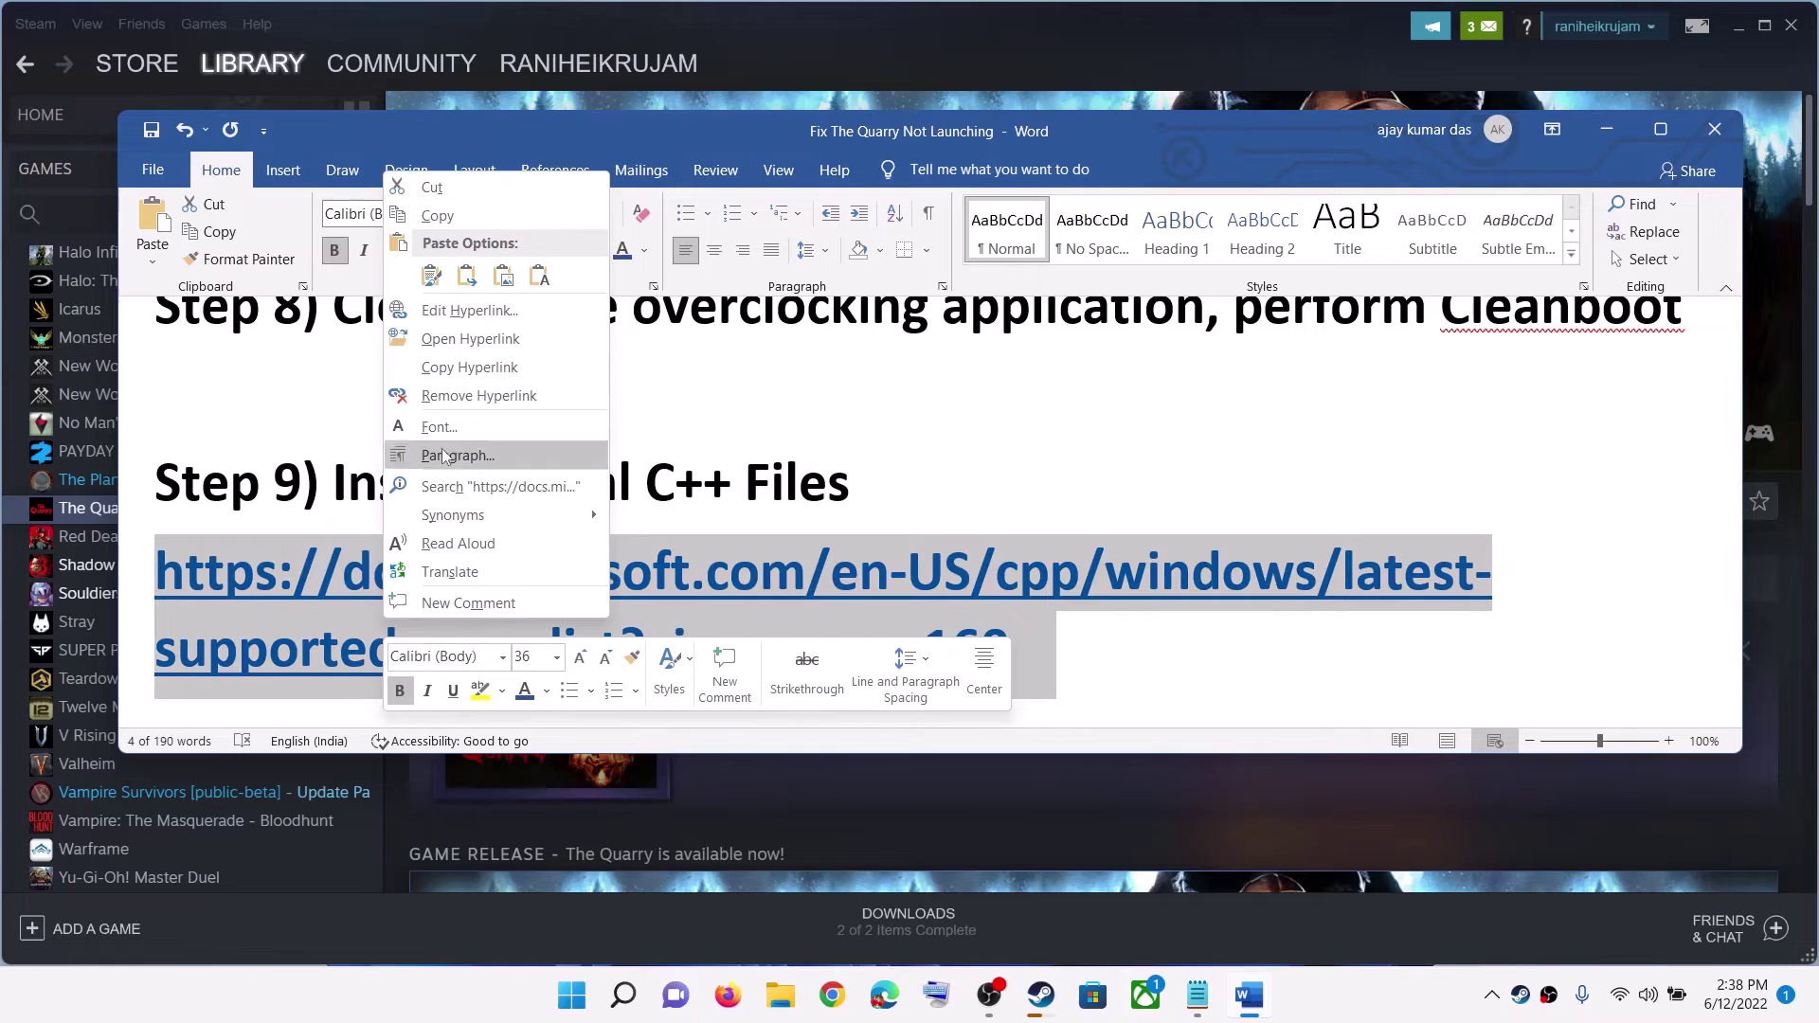
left_click(426, 217)
left_click(837, 1000)
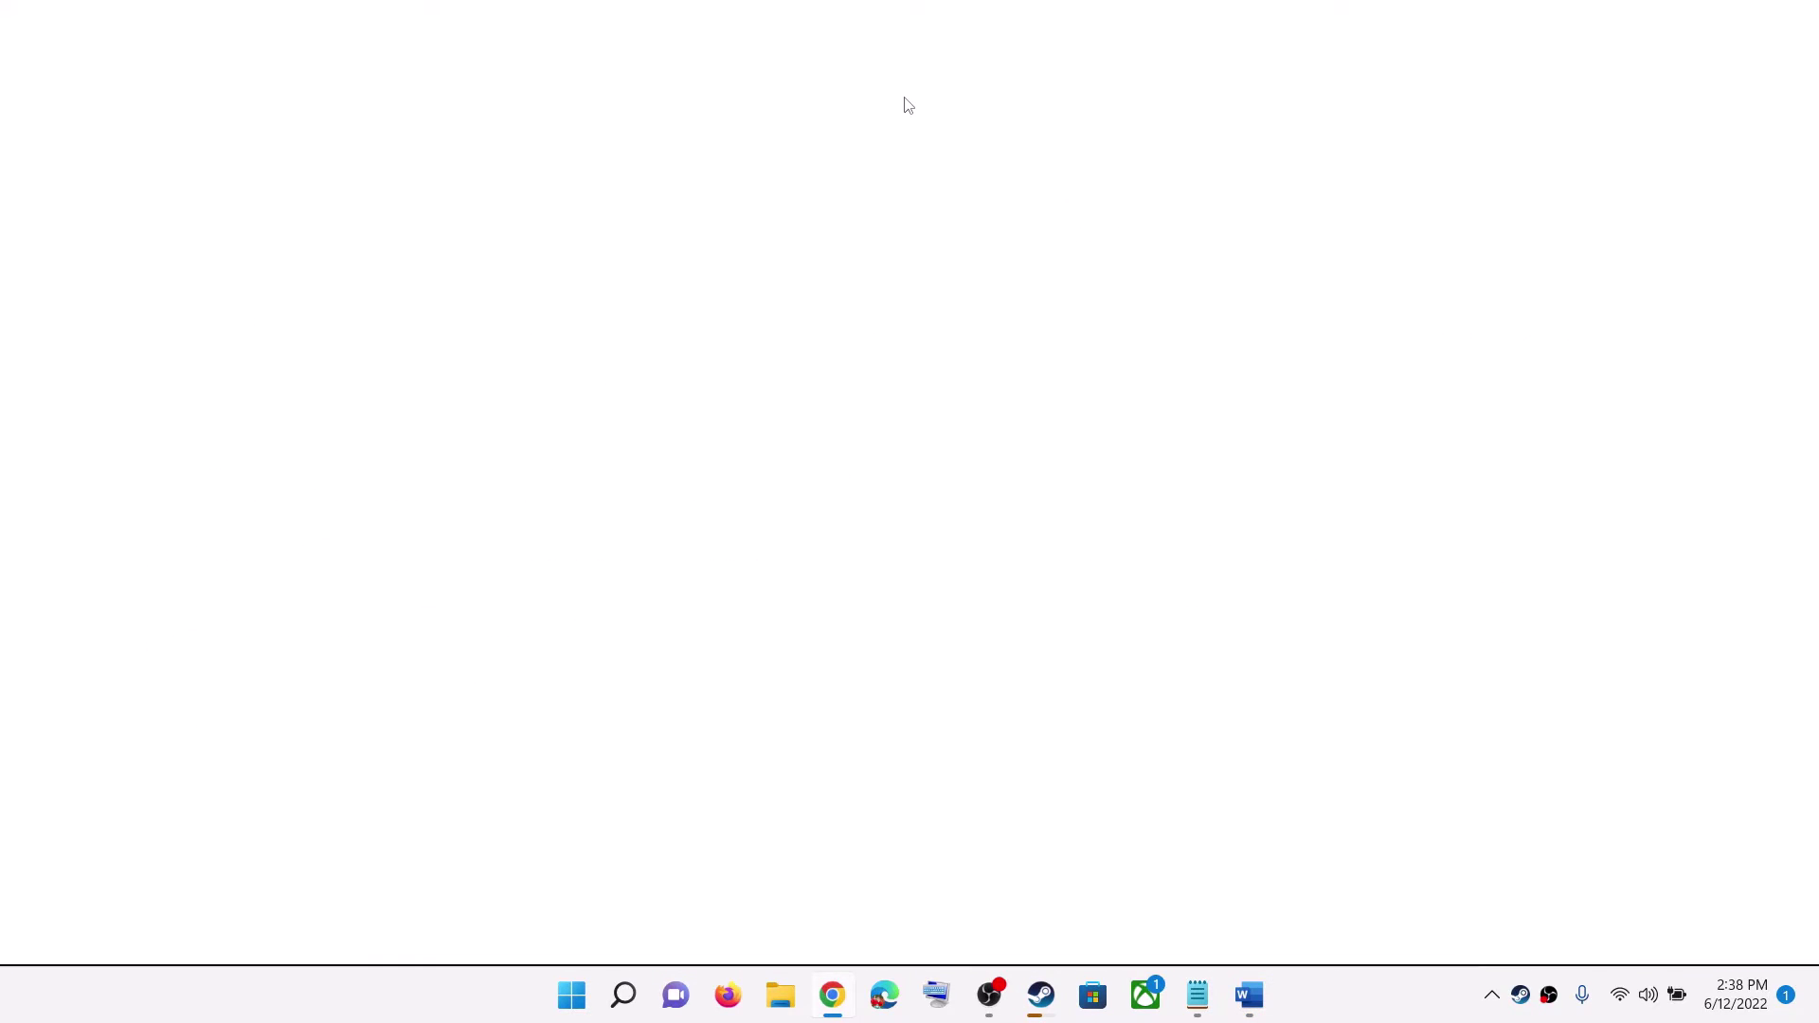
key("ctrl+v")
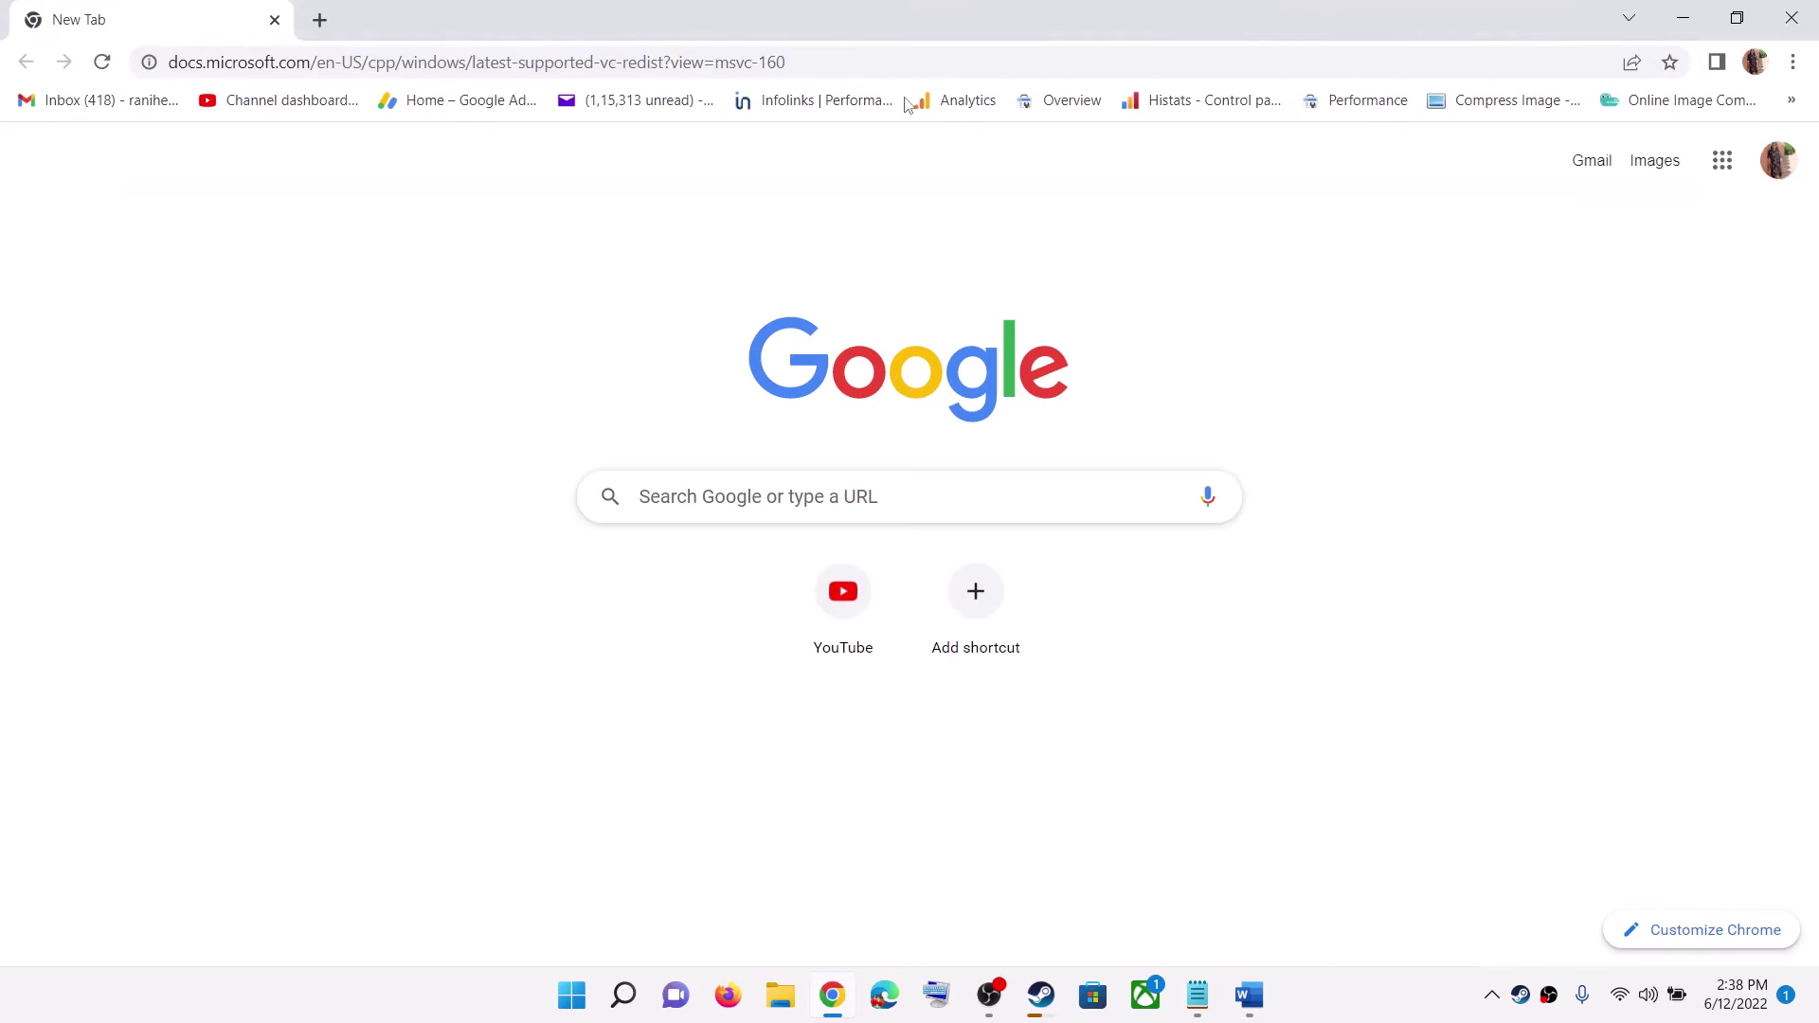
- Load the Visual C++ Redistributable downloads page and scroll to the Visual Studio 2015-2022 table
key("Return")
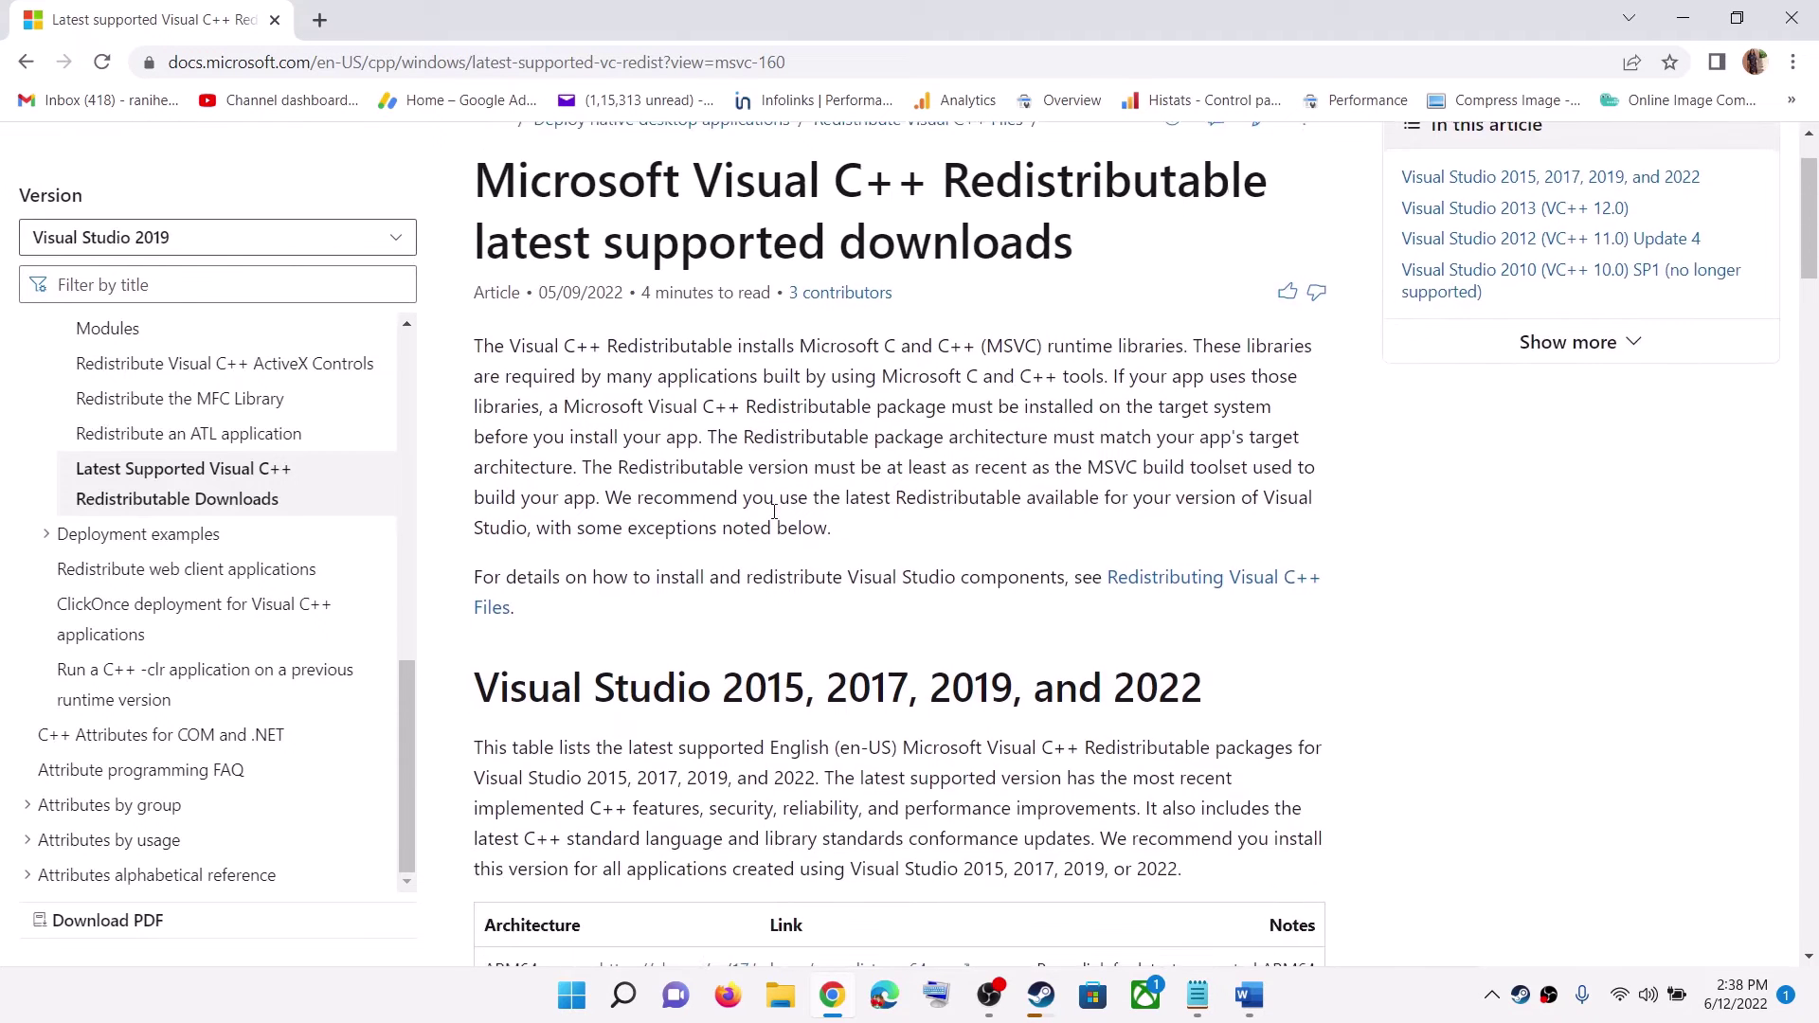
scroll(622, 493, "down", 4)
left_click_drag(527, 463, 1201, 463)
scroll(1057, 431, "down", 2)
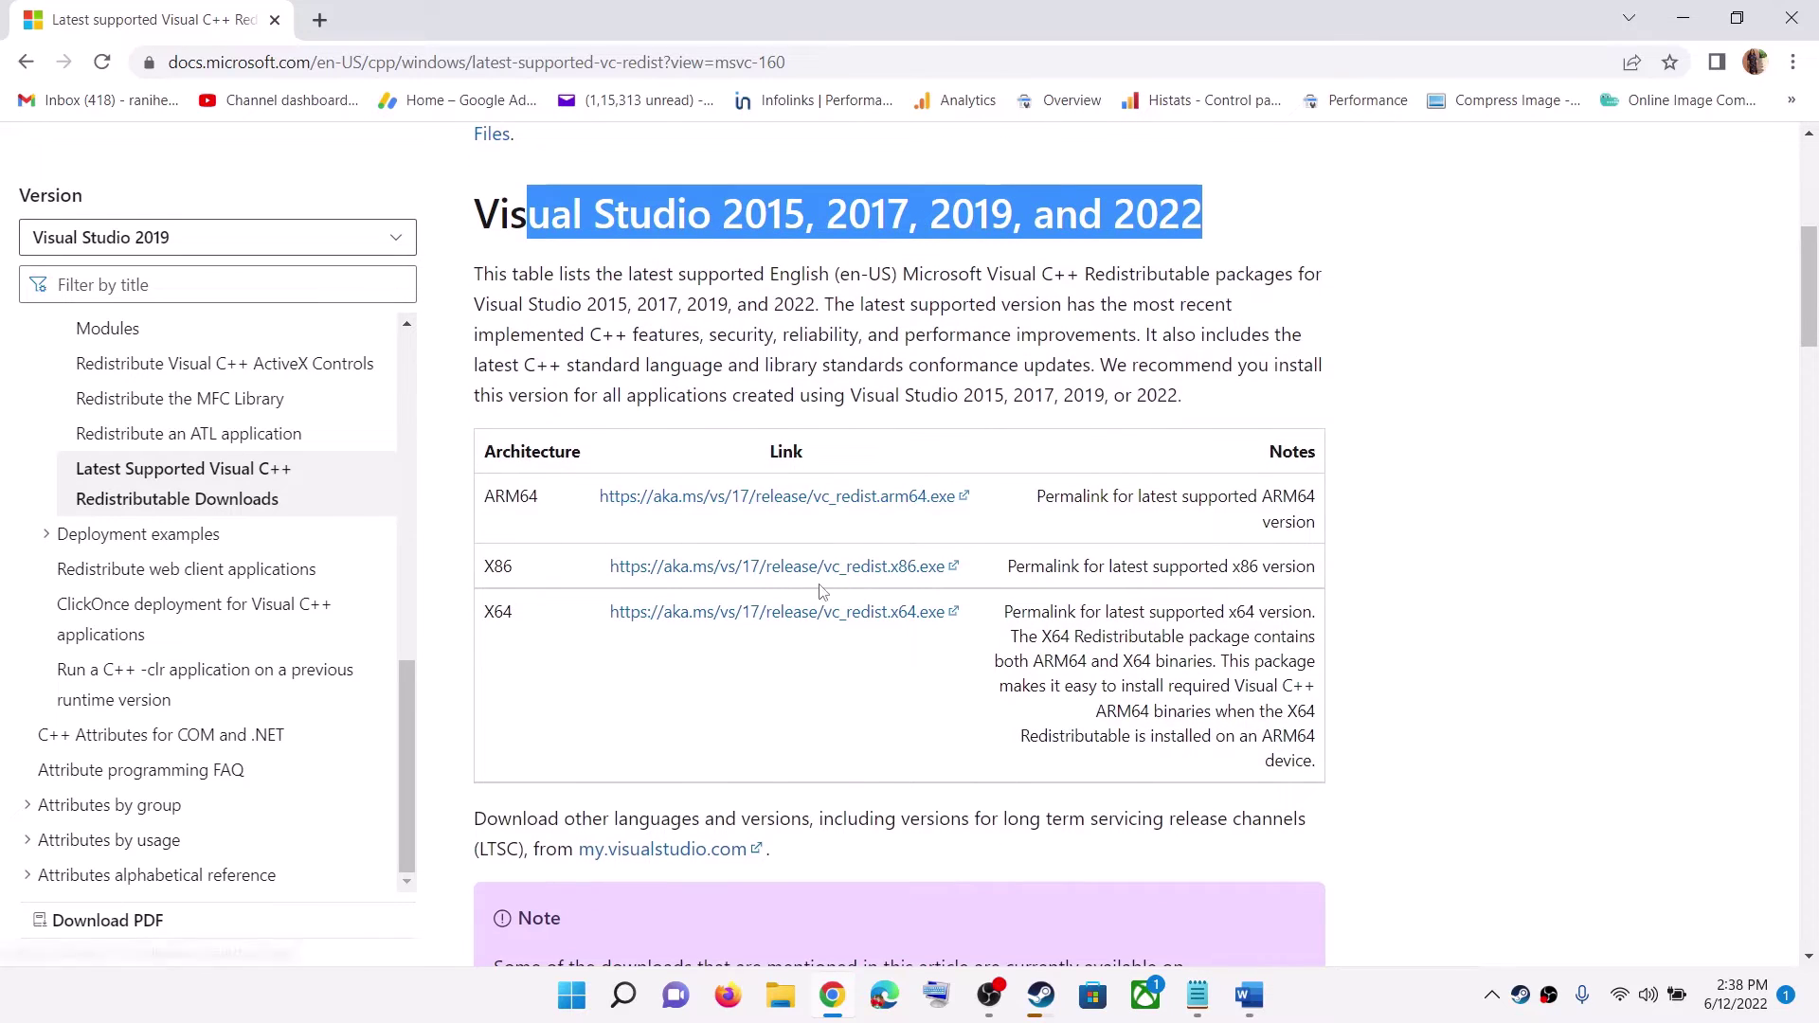
- Download the x86 and x64 vc_redist installers and launch the x86 setup
left_click(735, 568)
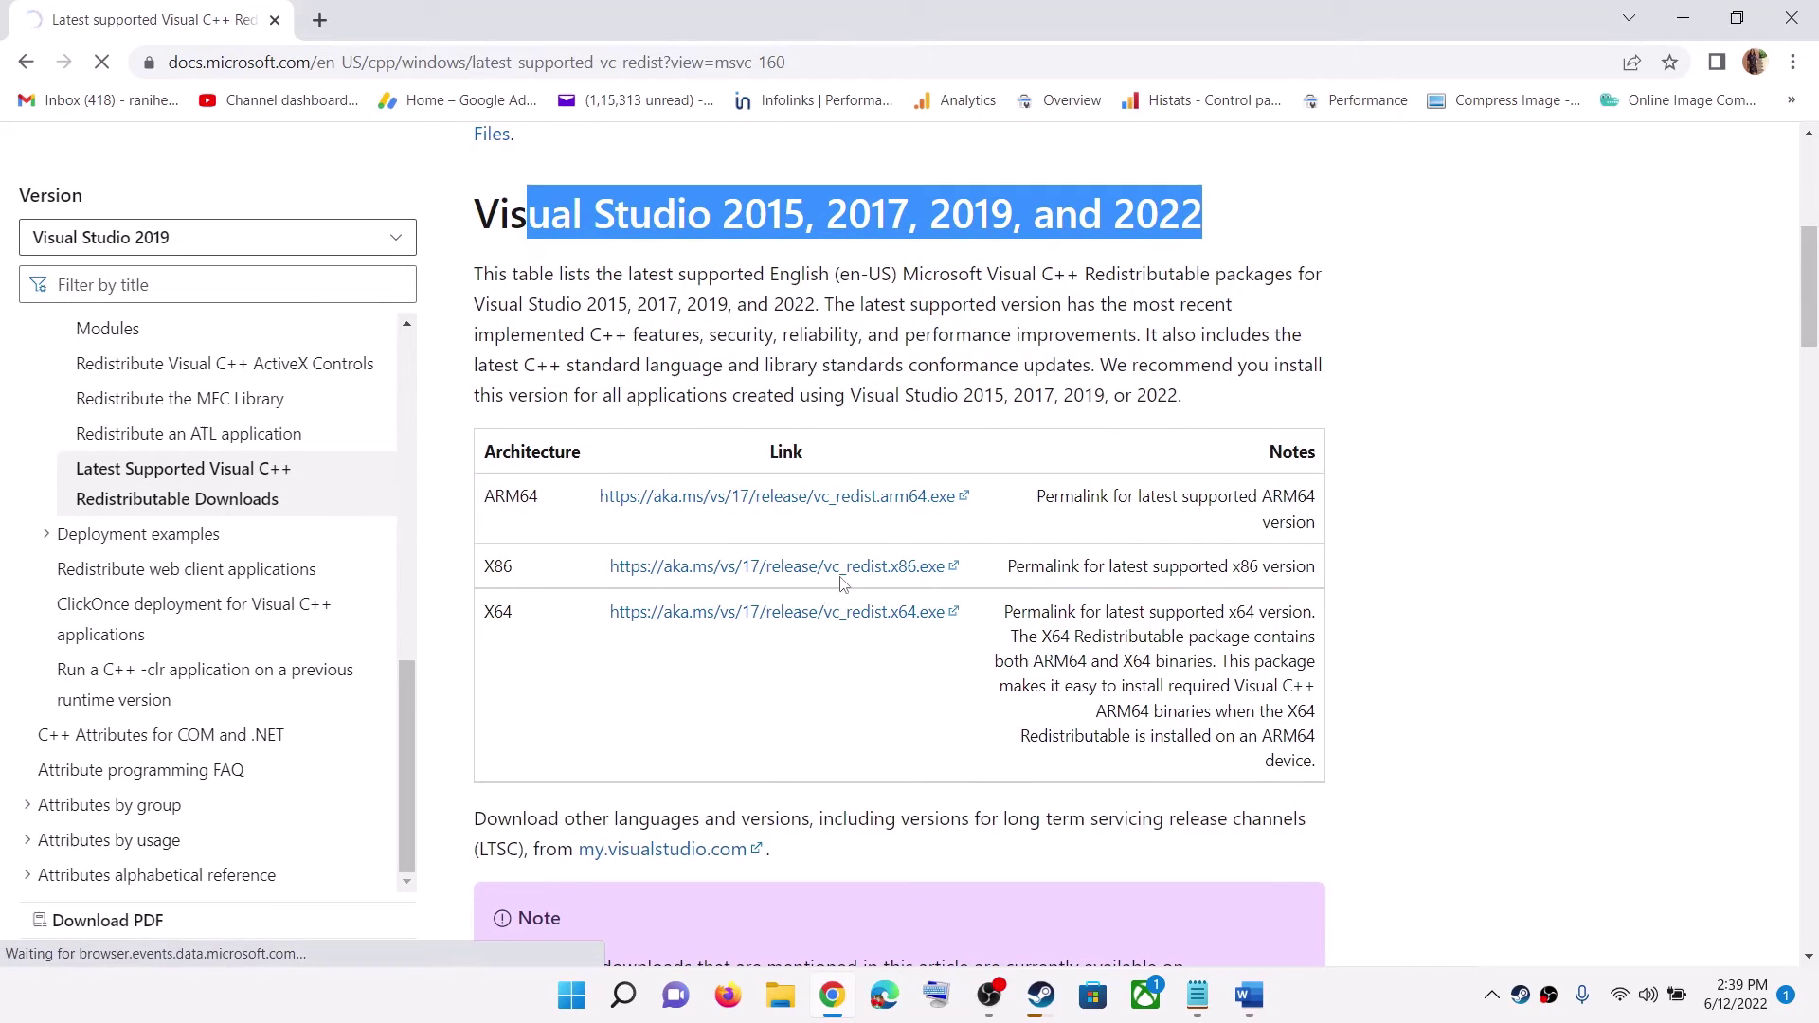
left_click(743, 614)
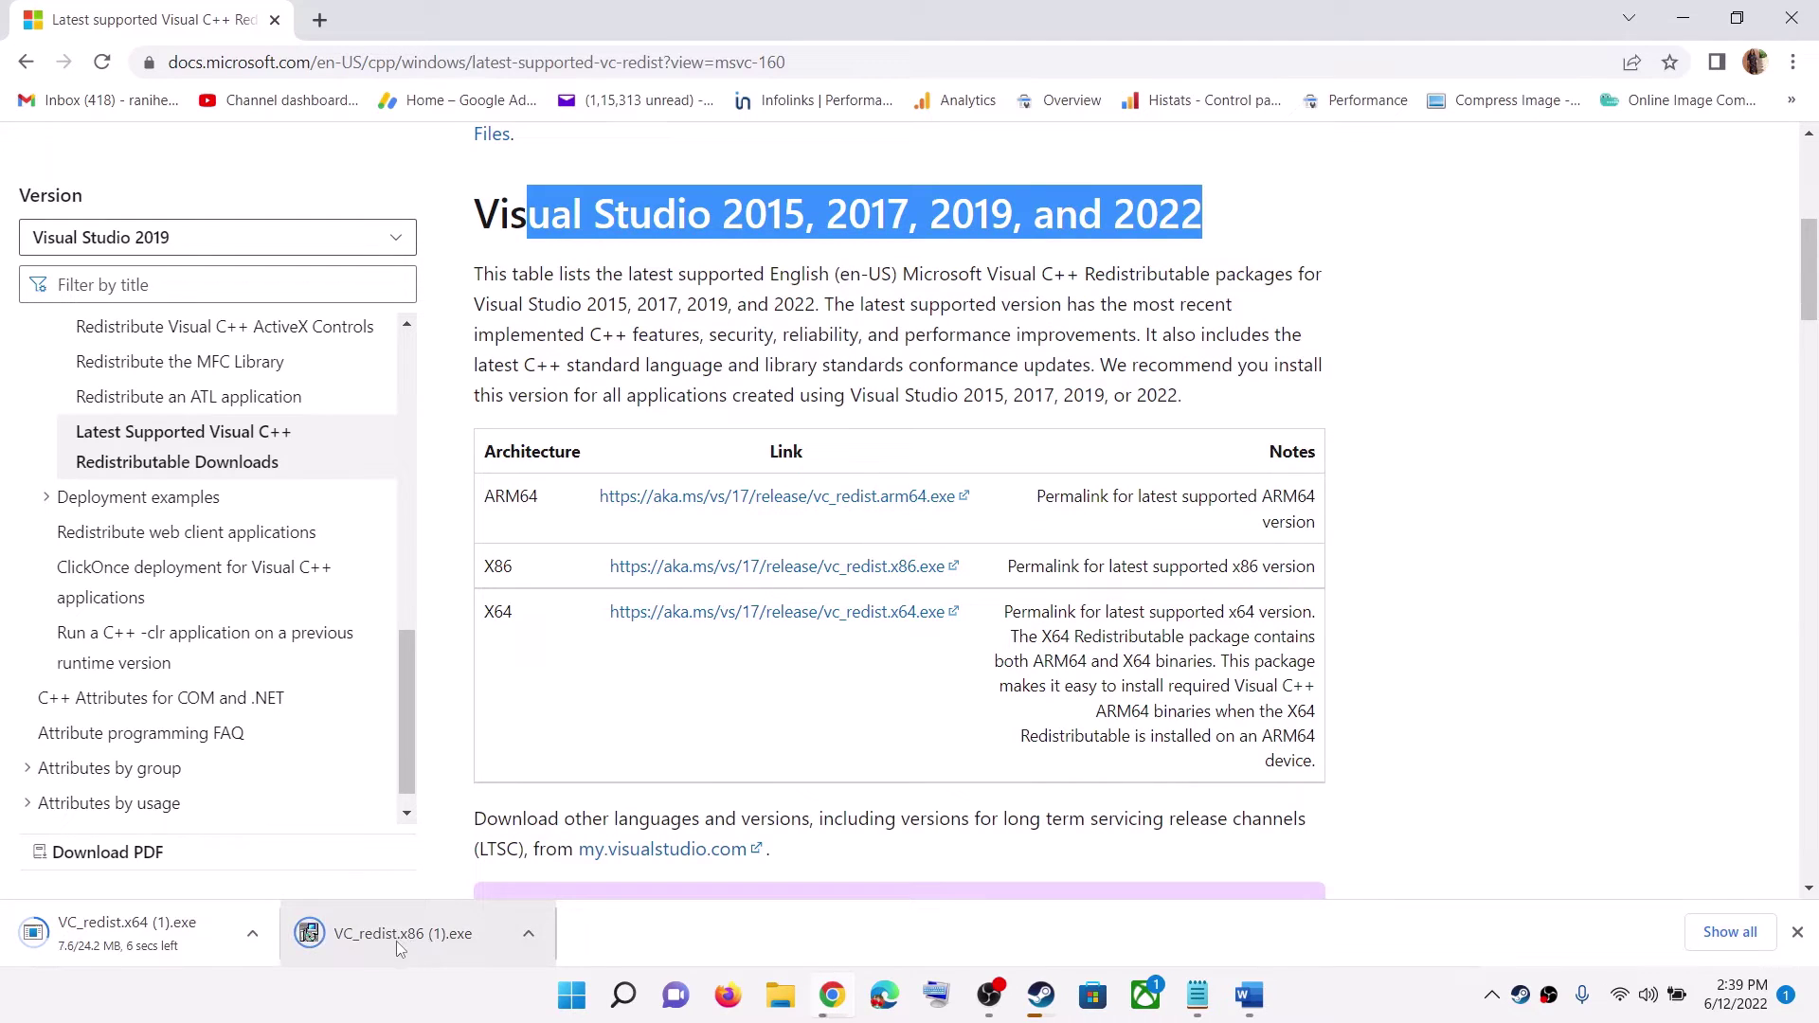
left_click(408, 938)
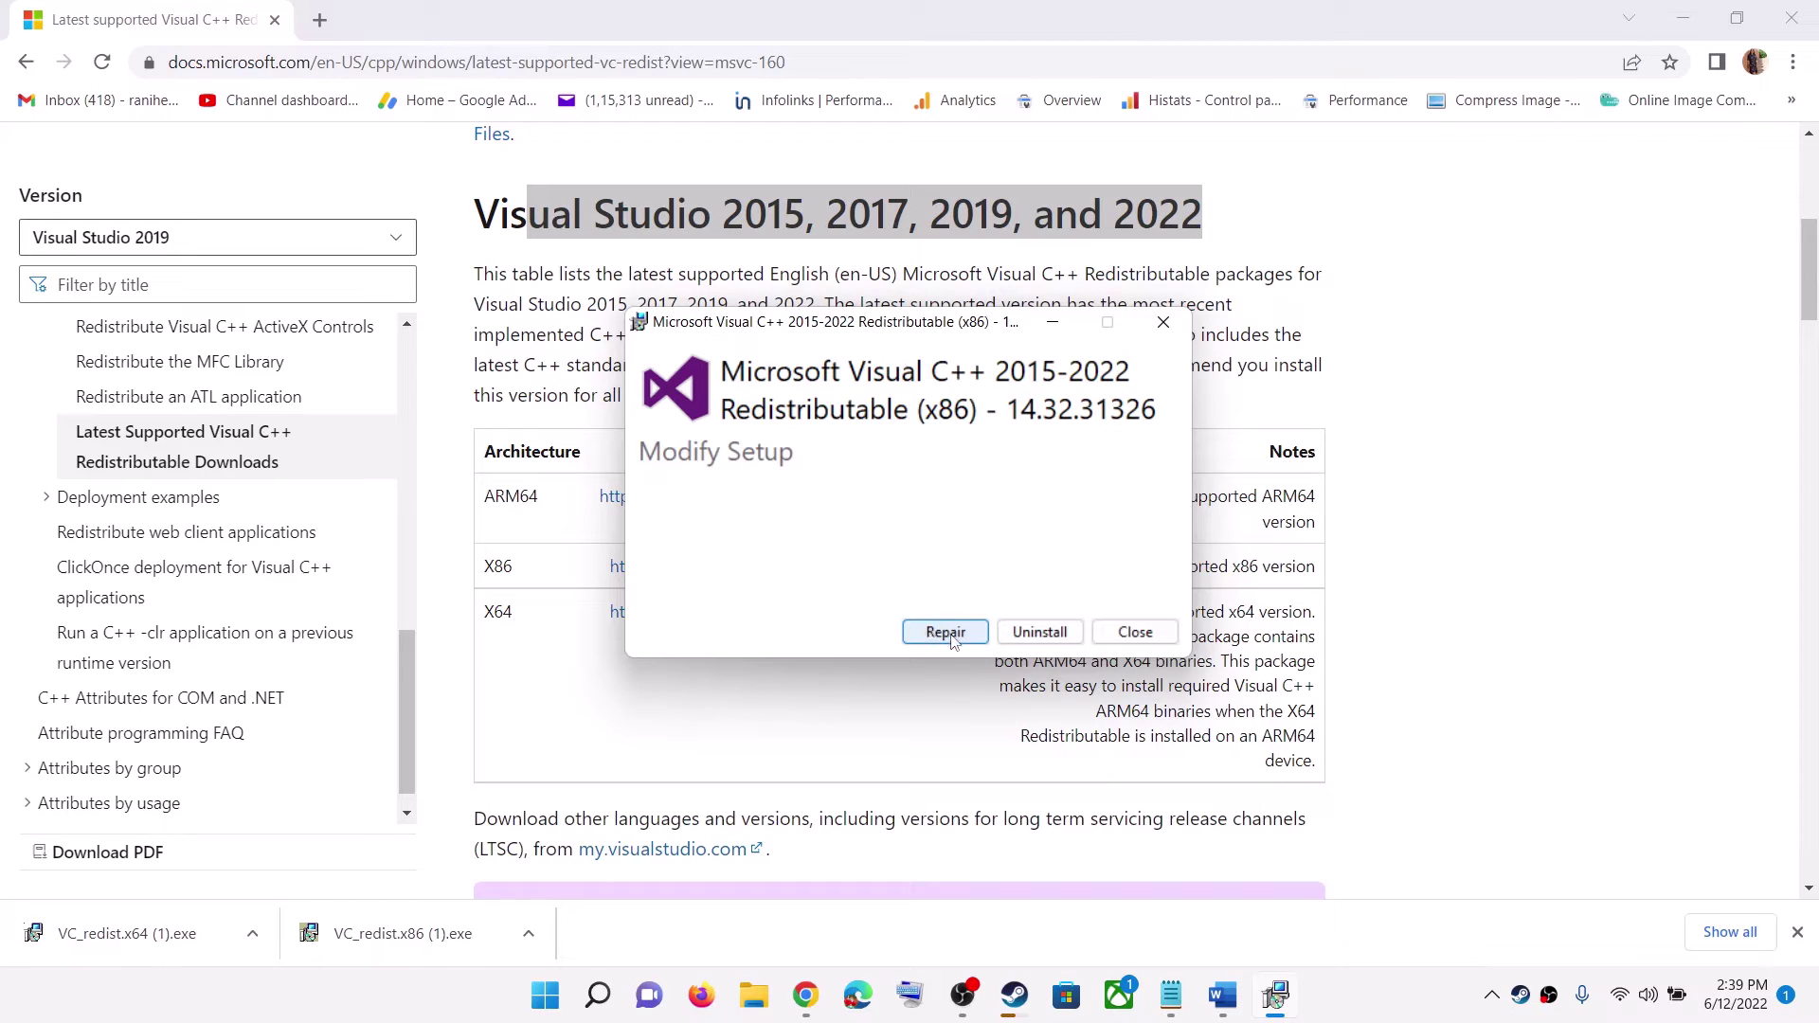
- Start repairs of the x86 and x64 redistributables and arrange both setup windows side by side
left_click(941, 632)
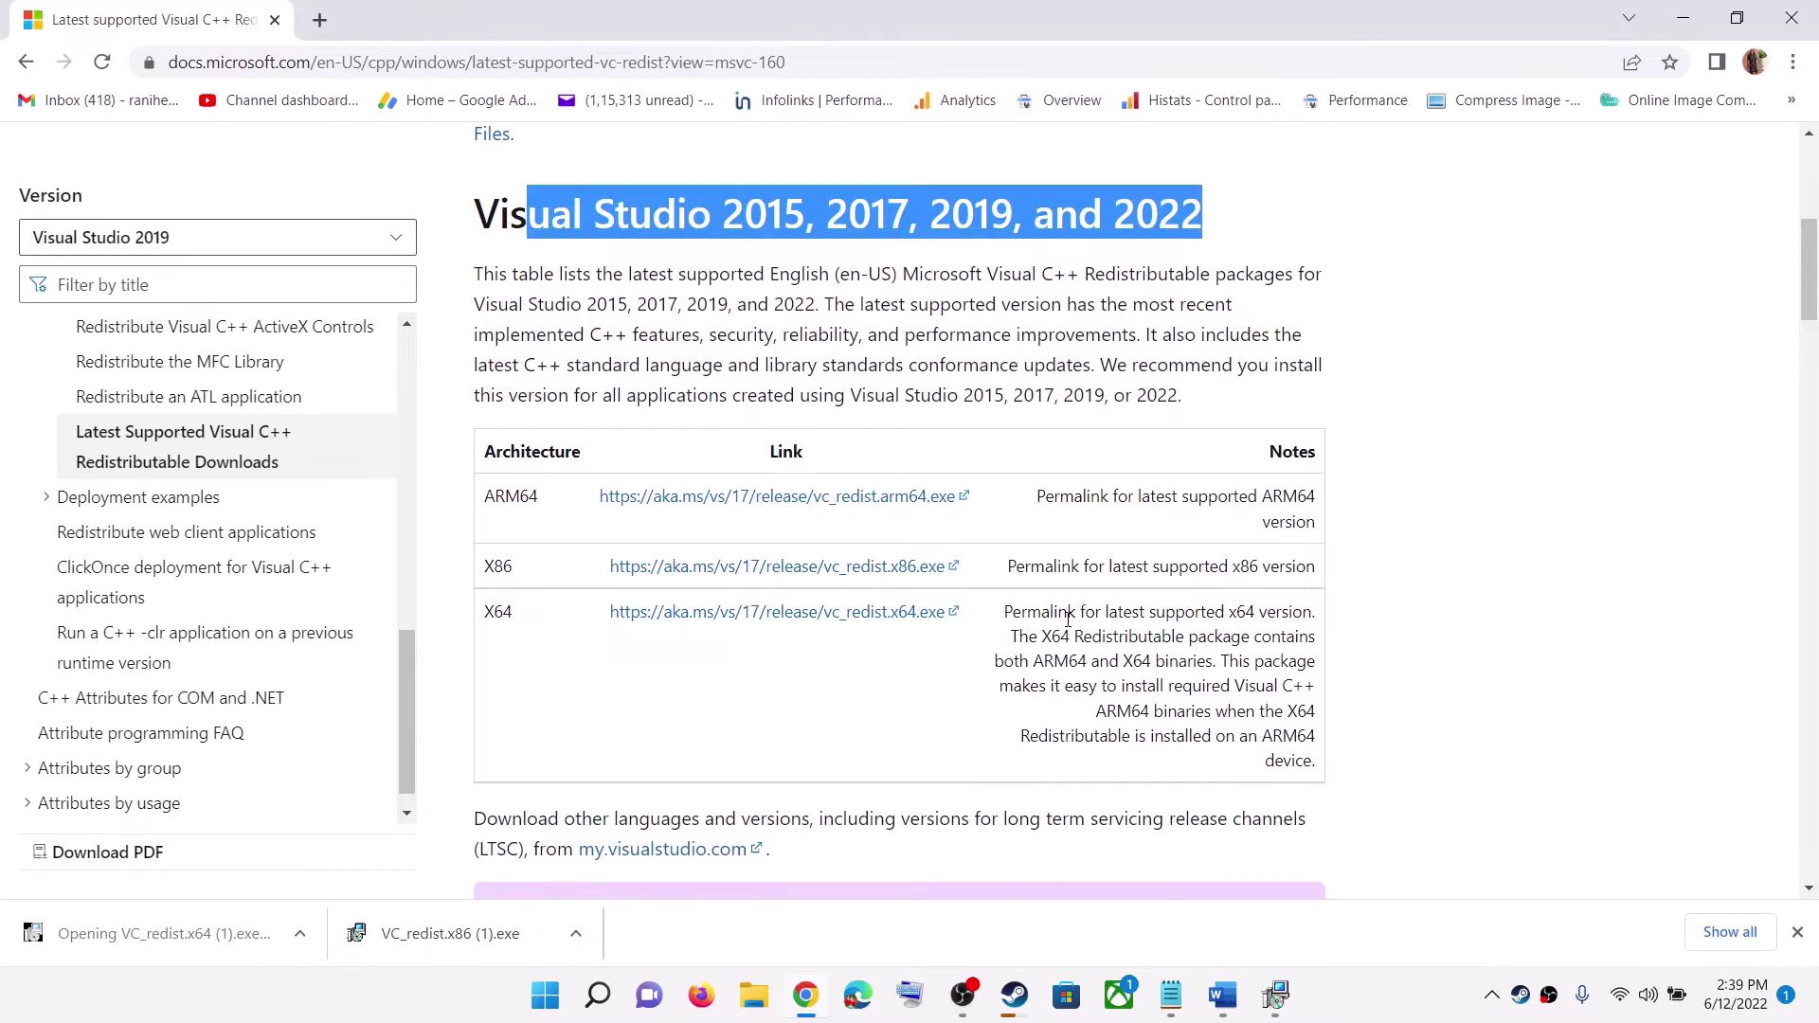
left_click(933, 633)
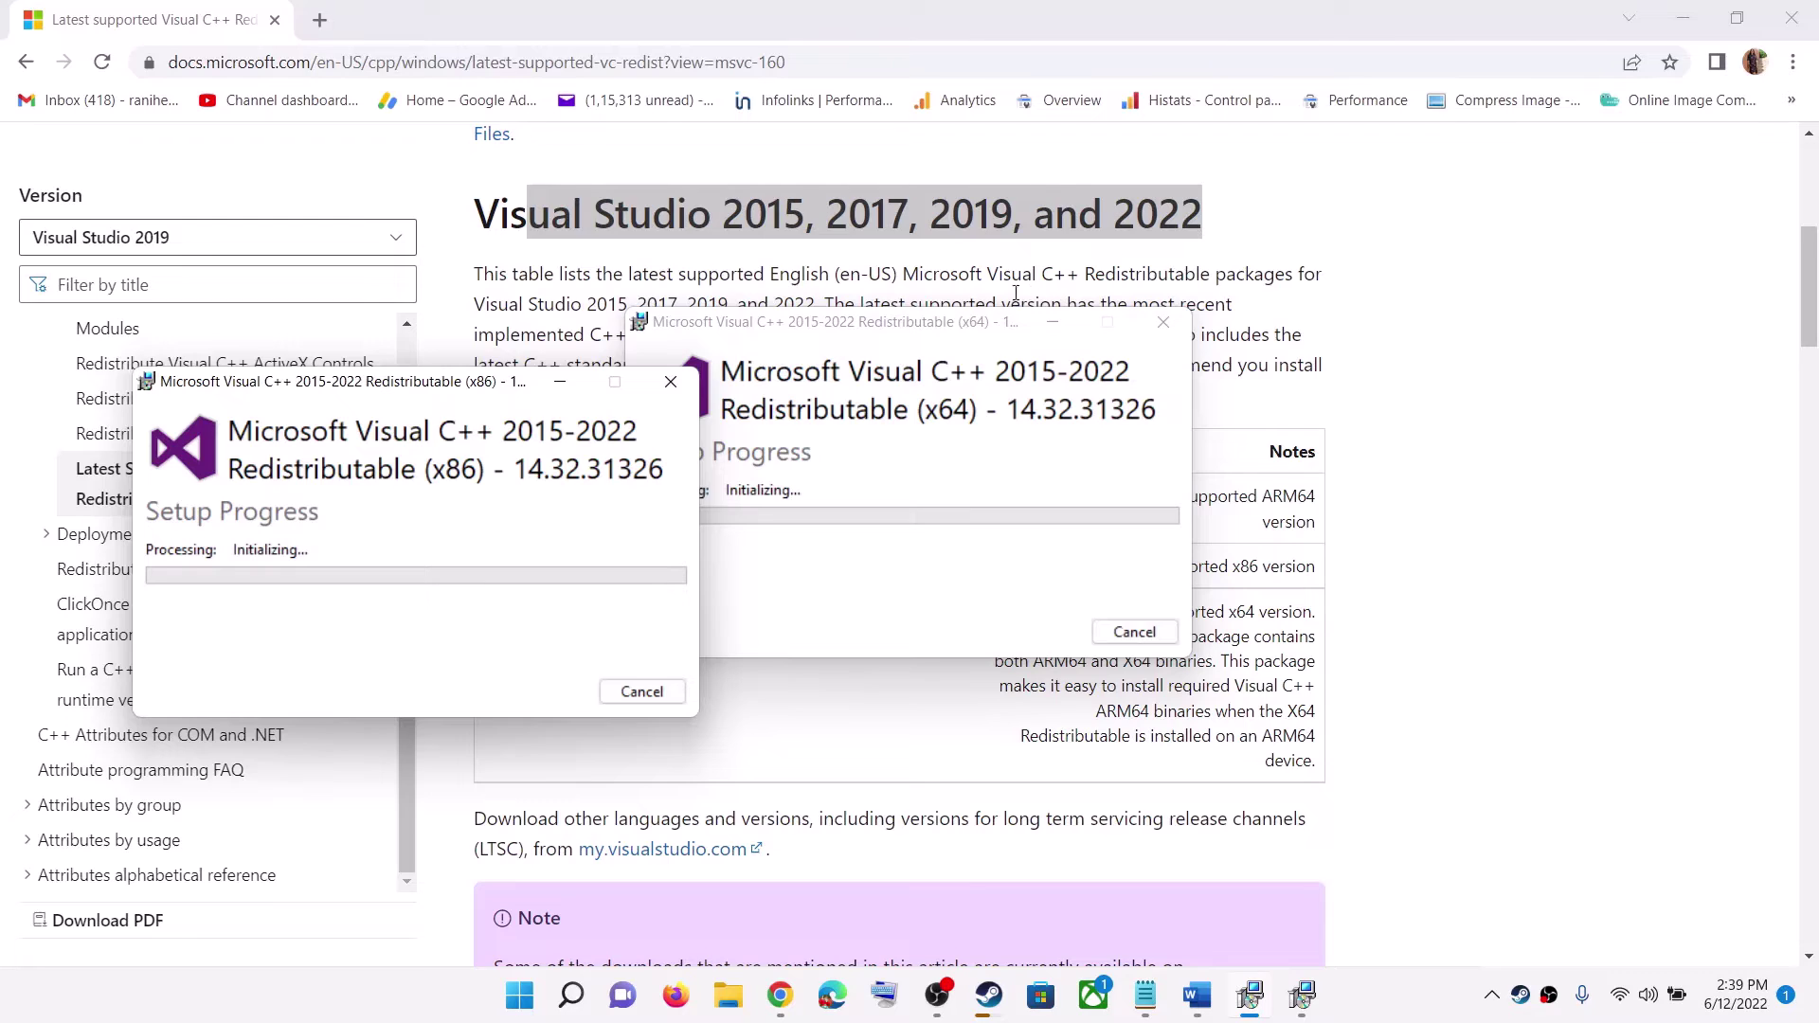
left_click_drag(929, 338, 1131, 391)
left_click_drag(472, 389, 567, 381)
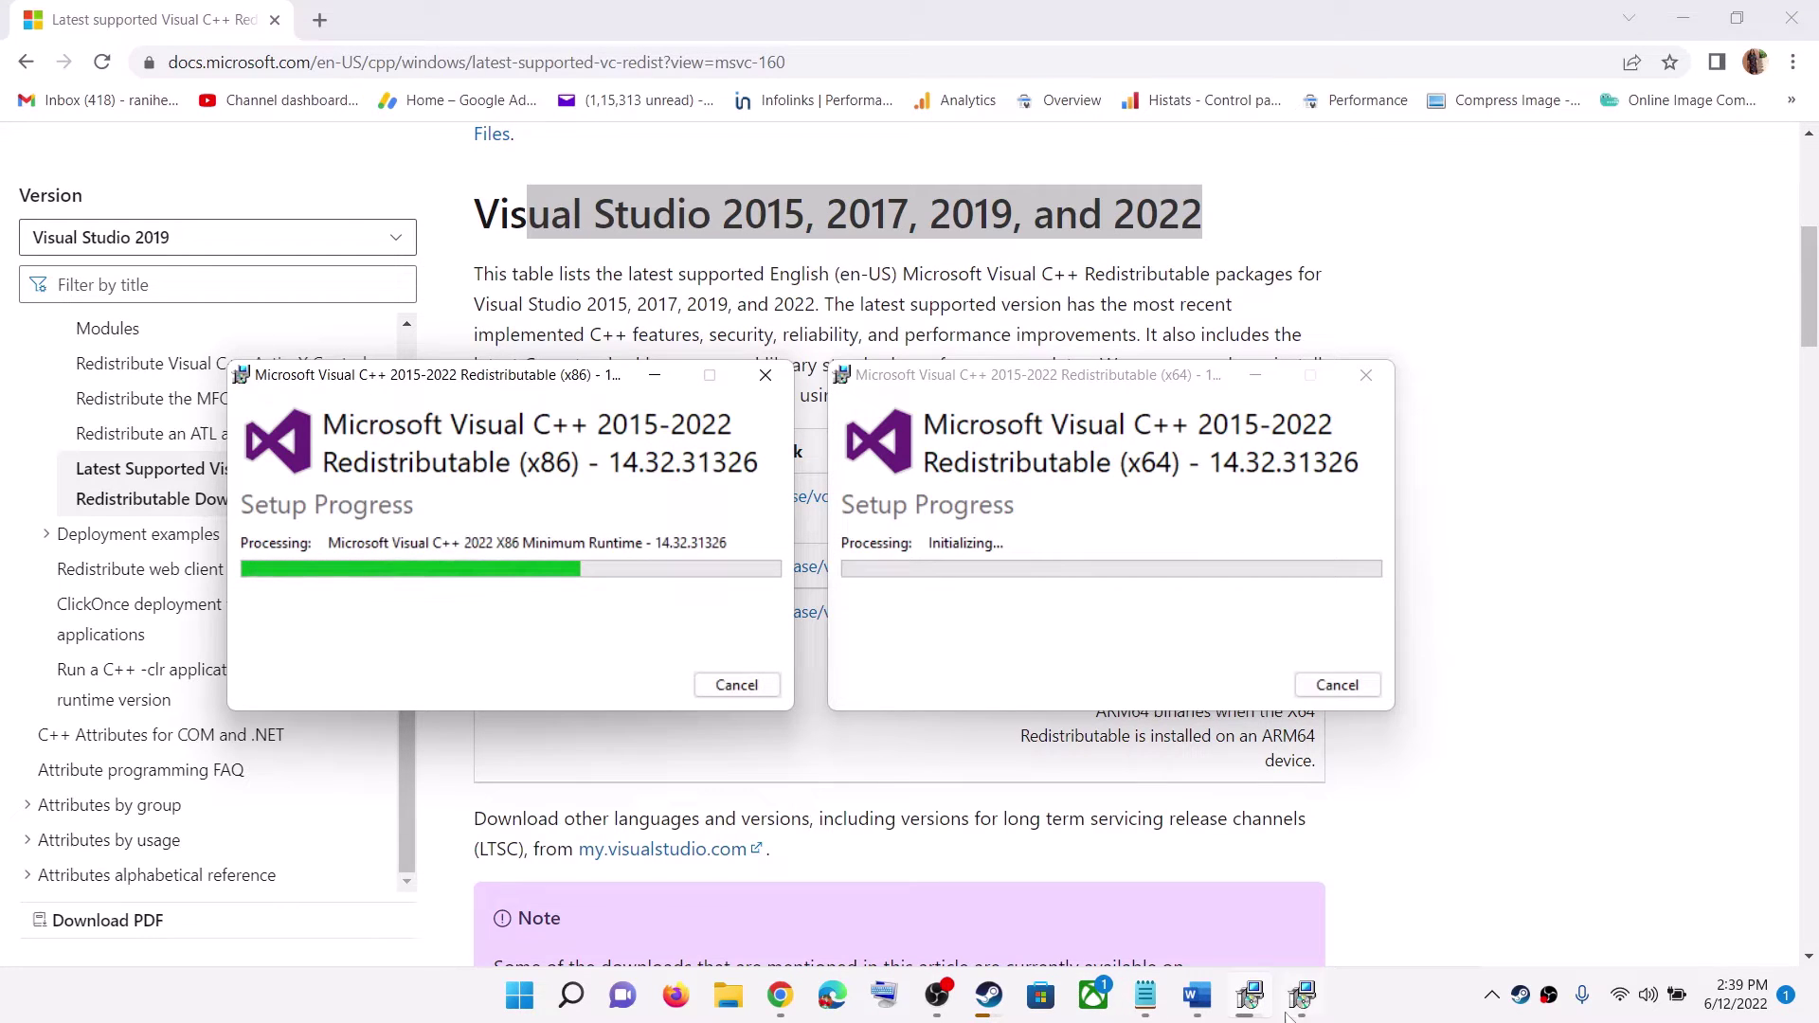
- Return to the troubleshooting guide in Word and scroll down toward Step 10
left_click(1208, 1012)
scroll(611, 562, "down", 1)
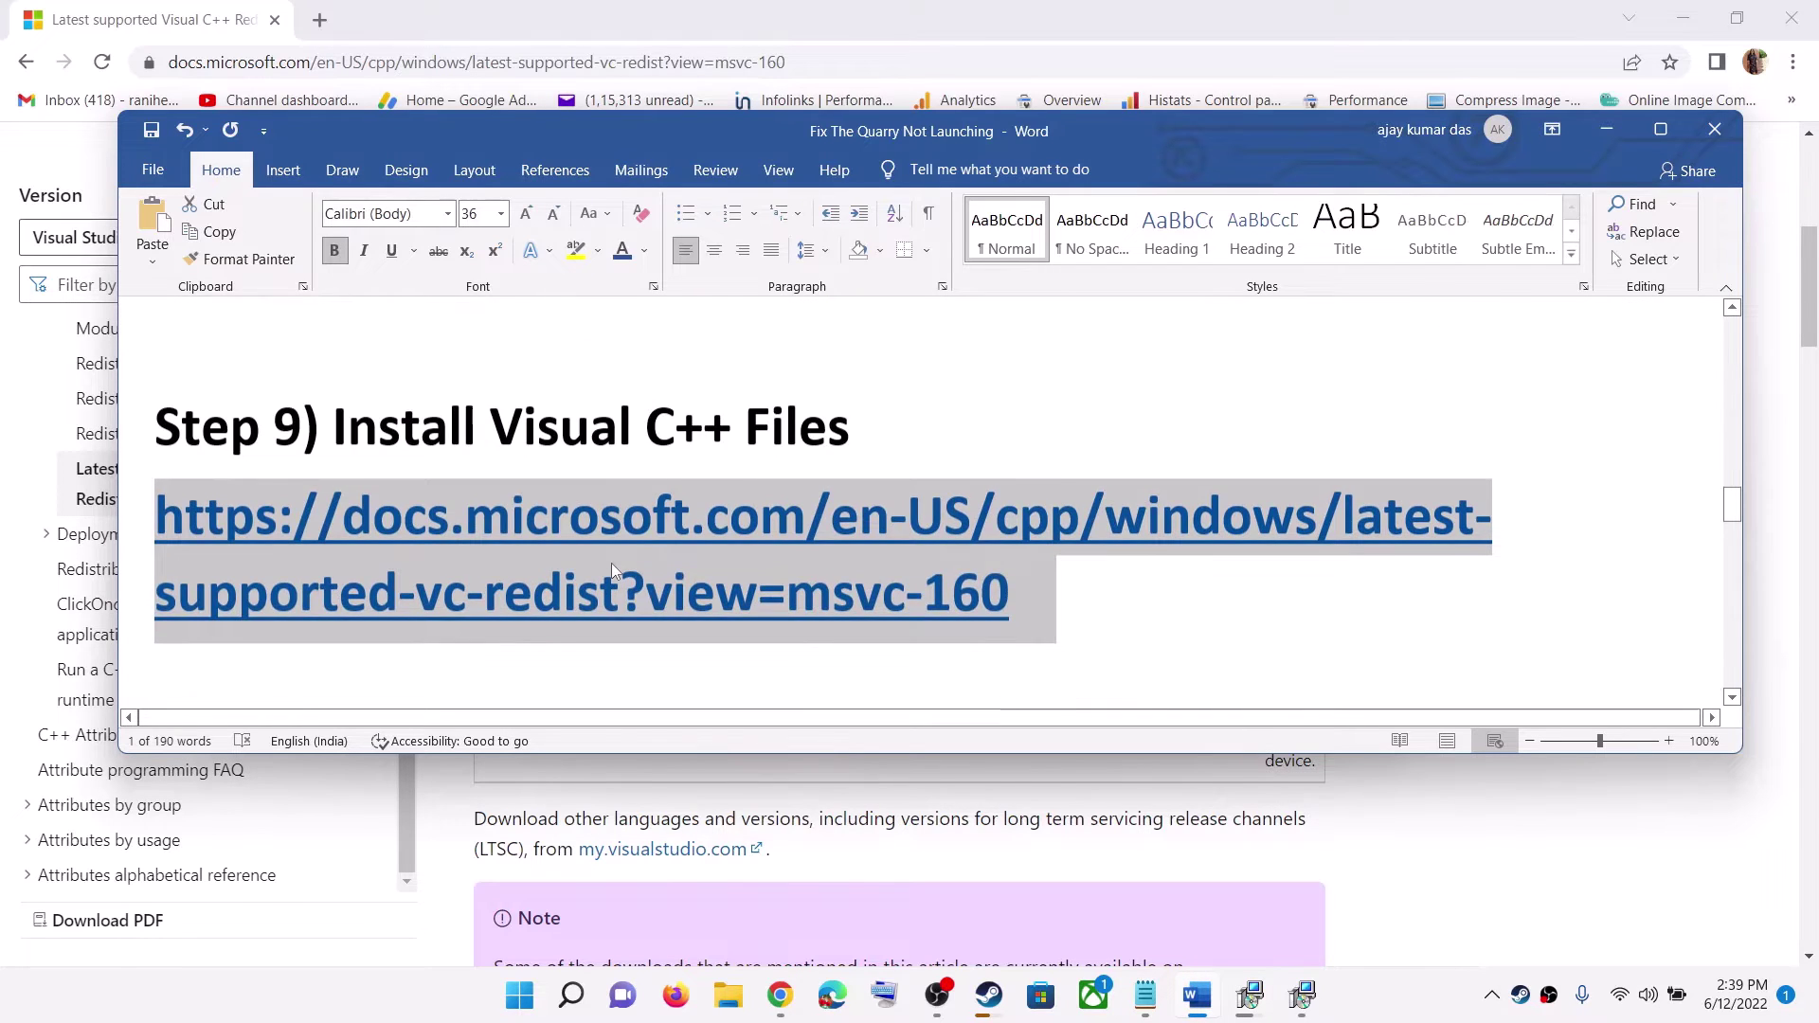
scroll(446, 521, "down", 3)
- Highlight Step 10's clean driver heading and its AMD and NVIDIA links, and bring up Chrome's NVIDIA drivers page
left_click_drag(364, 484, 1310, 484)
scroll(547, 603, "down", 1)
left_click_drag(386, 516, 1285, 510)
left_click_drag(343, 618, 1022, 617)
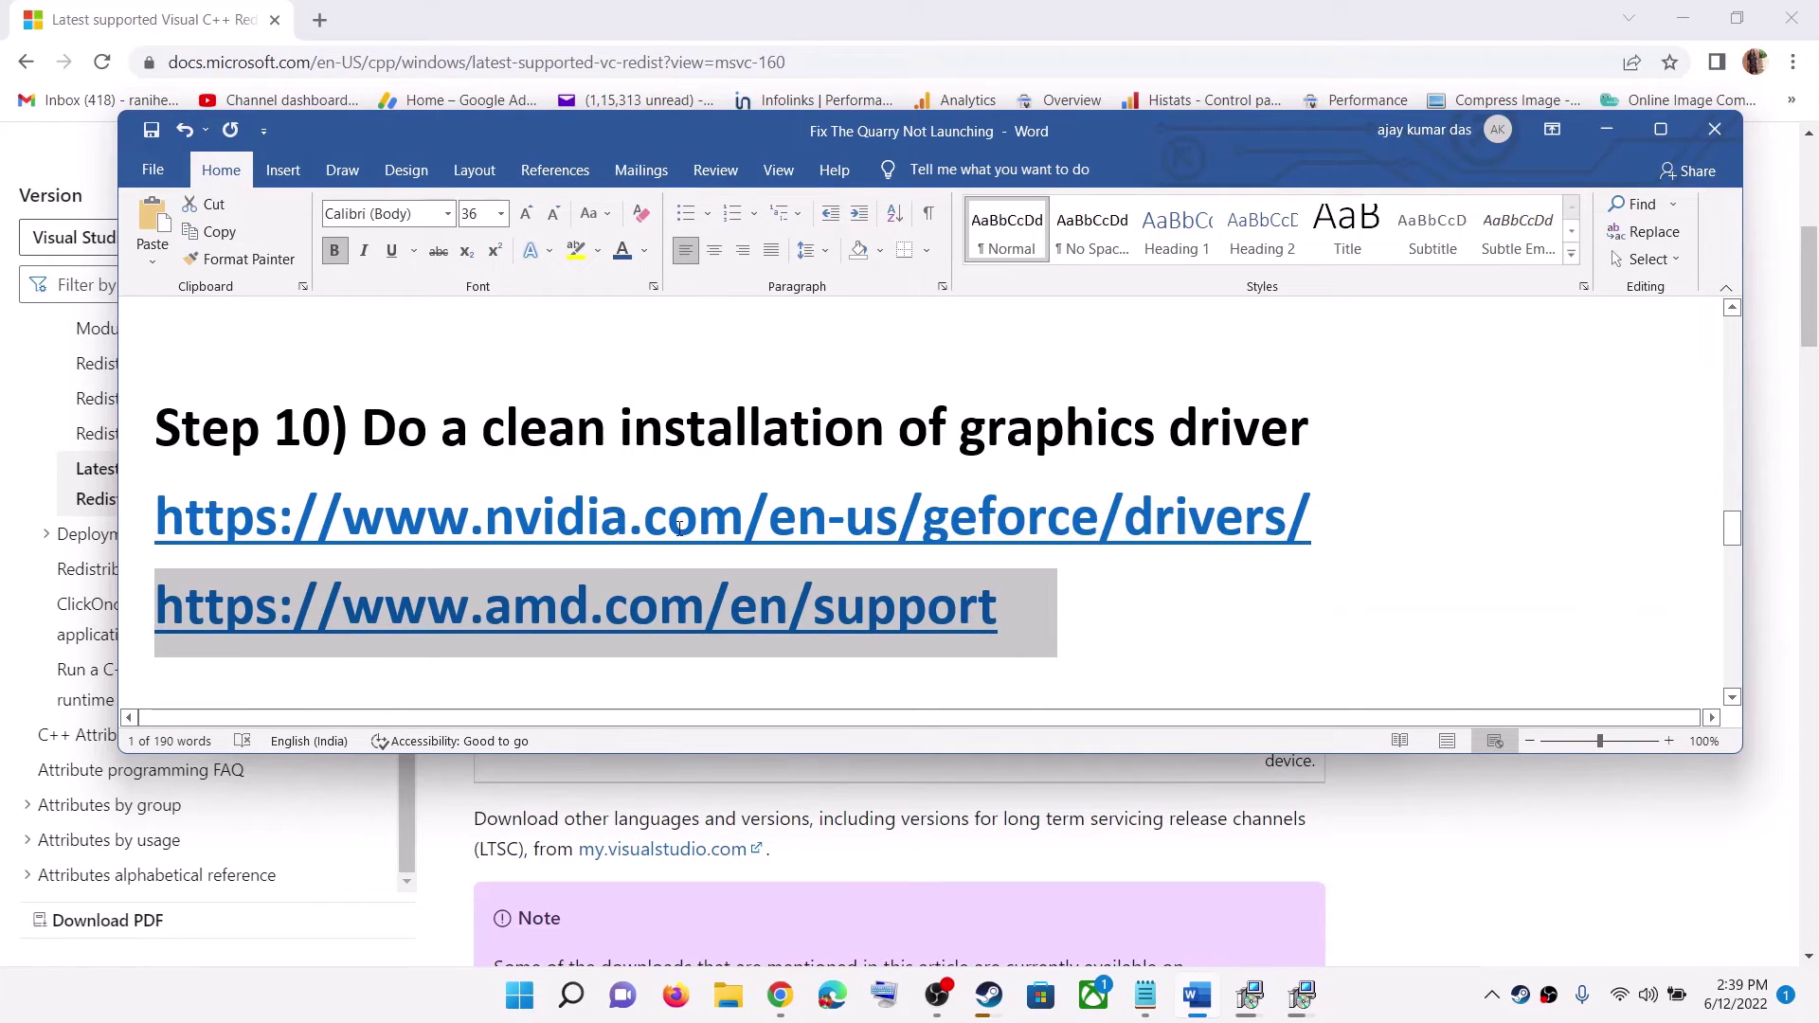
left_click_drag(497, 512, 984, 516)
left_click(1443, 1016)
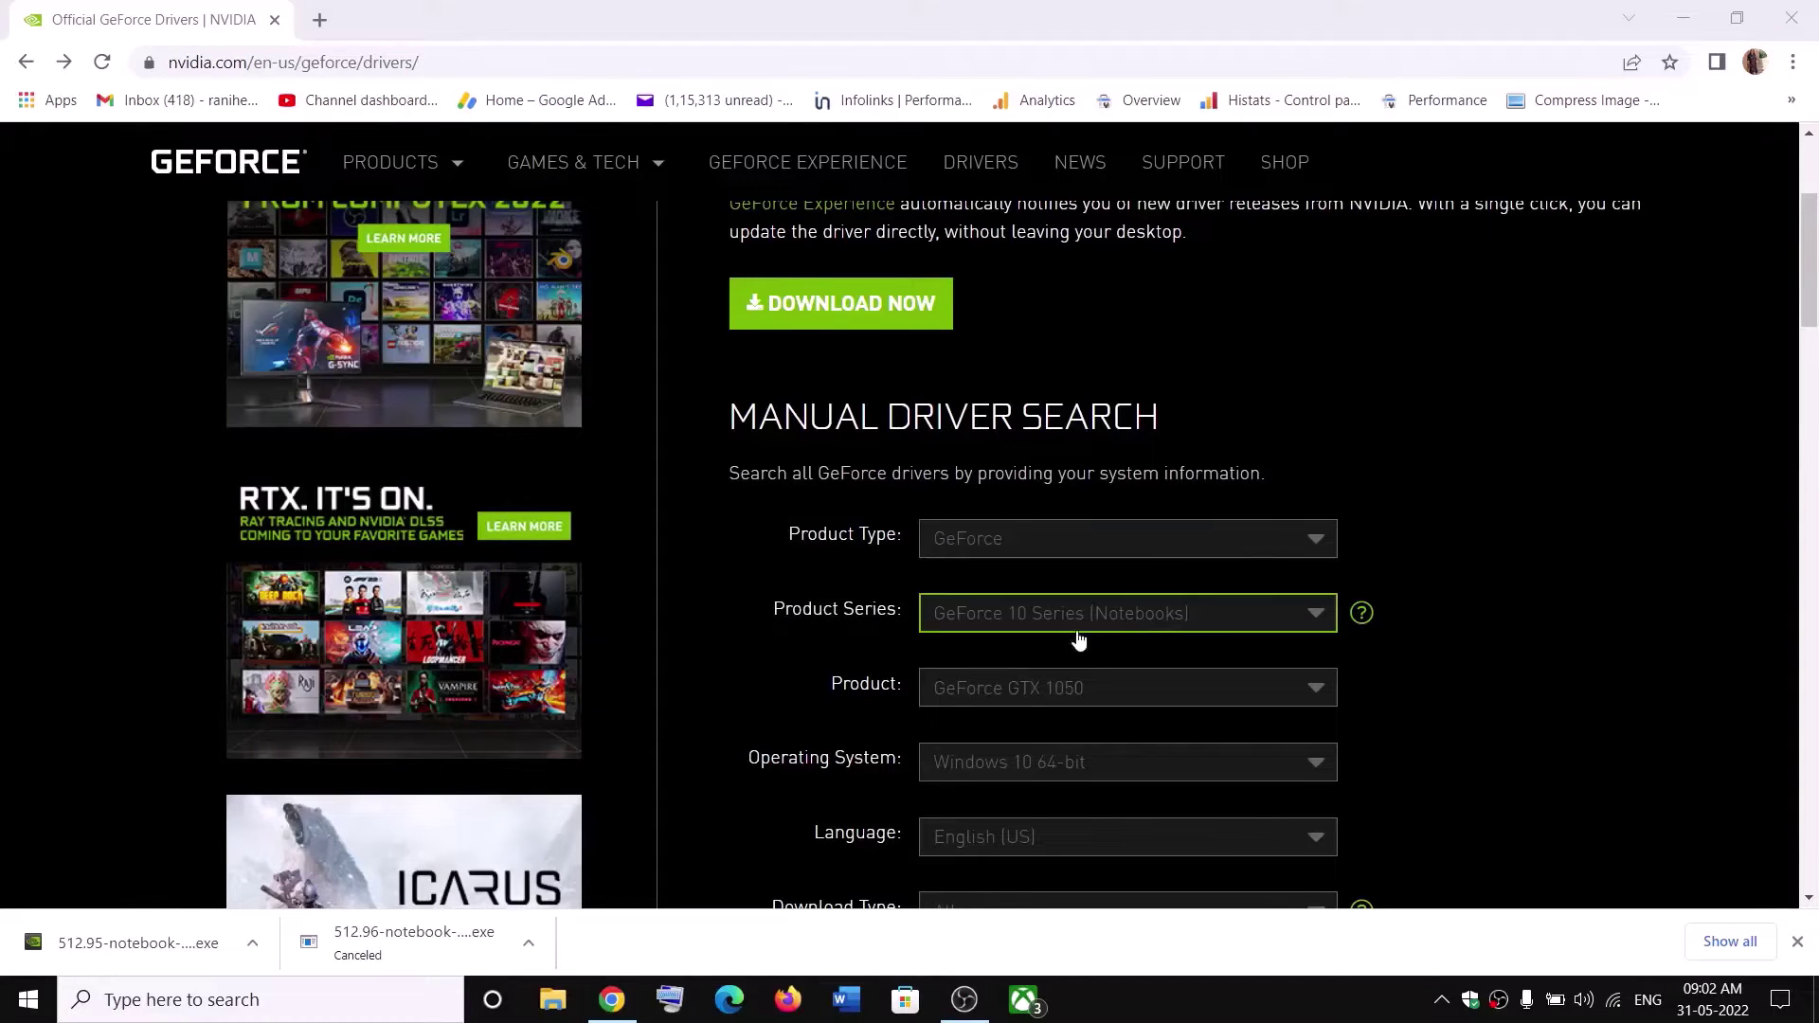
- Confirm GeForce, GeForce 10 Series (Notebooks) and GeForce GTX 1050 in the product dropdowns
left_click(1045, 536)
left_click(1161, 464)
scroll(1160, 464, "down", 1)
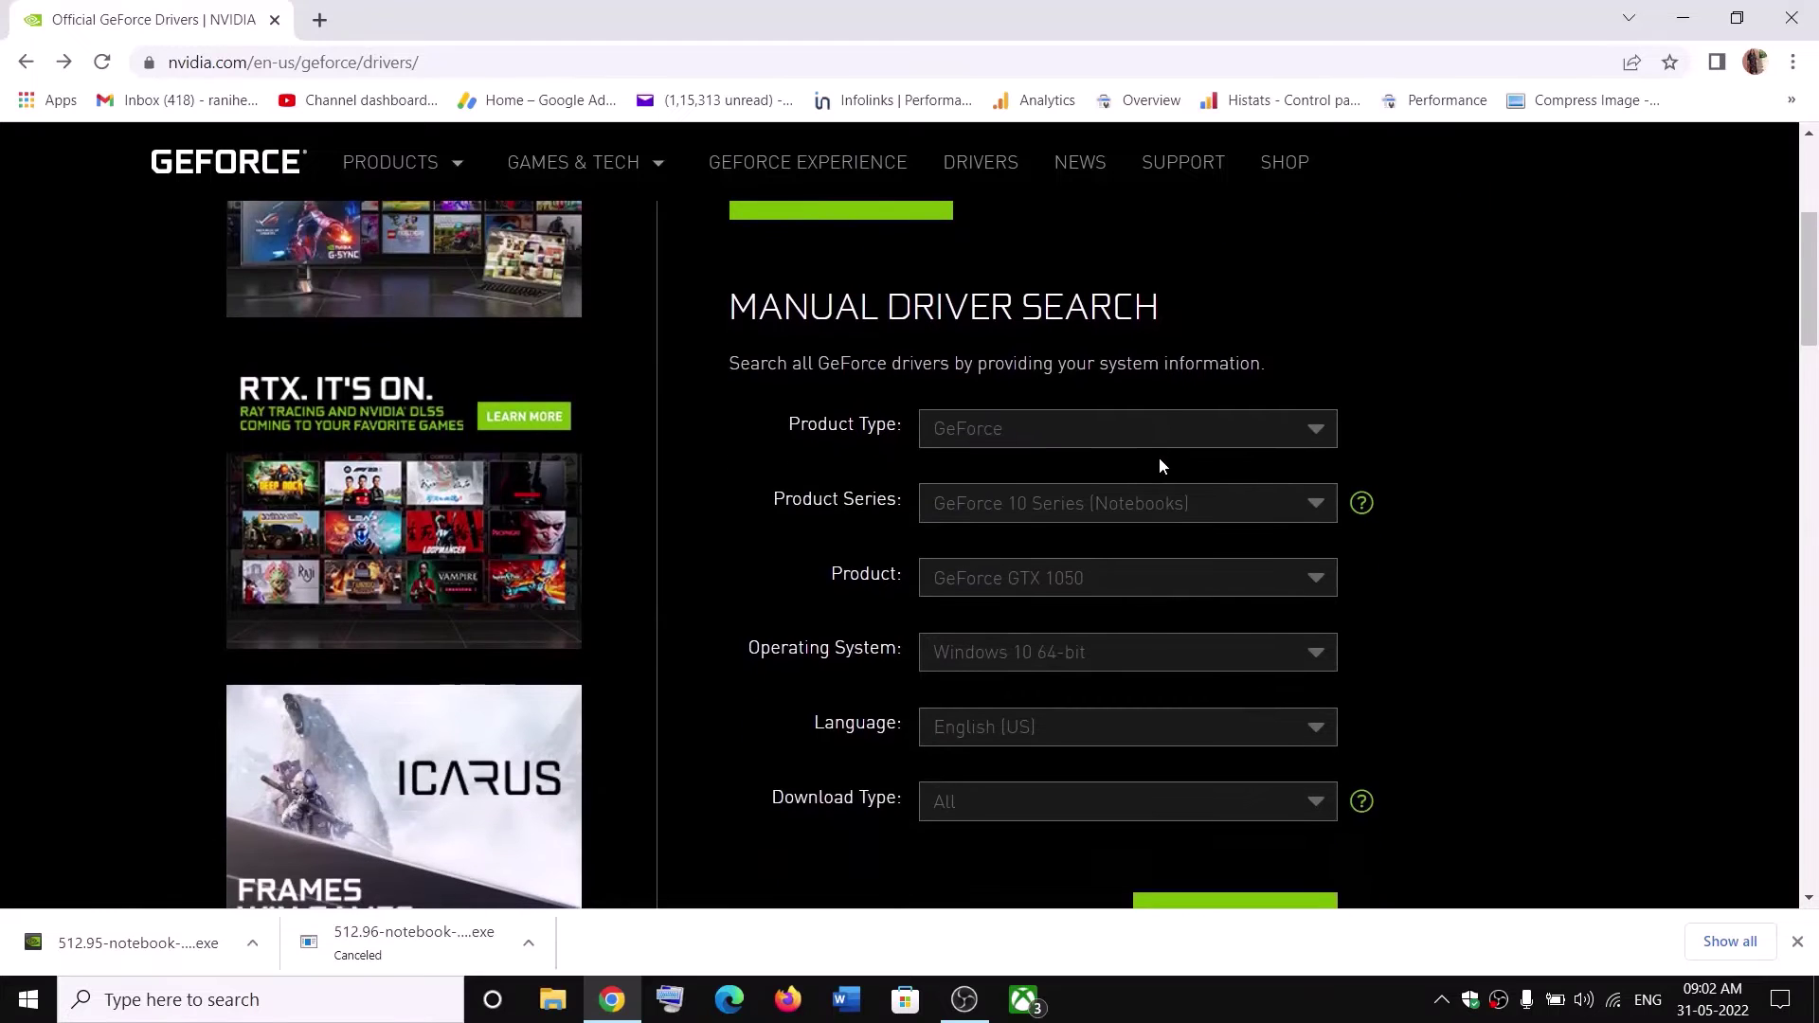
left_click(1118, 503)
left_click(1377, 542)
left_click(1151, 590)
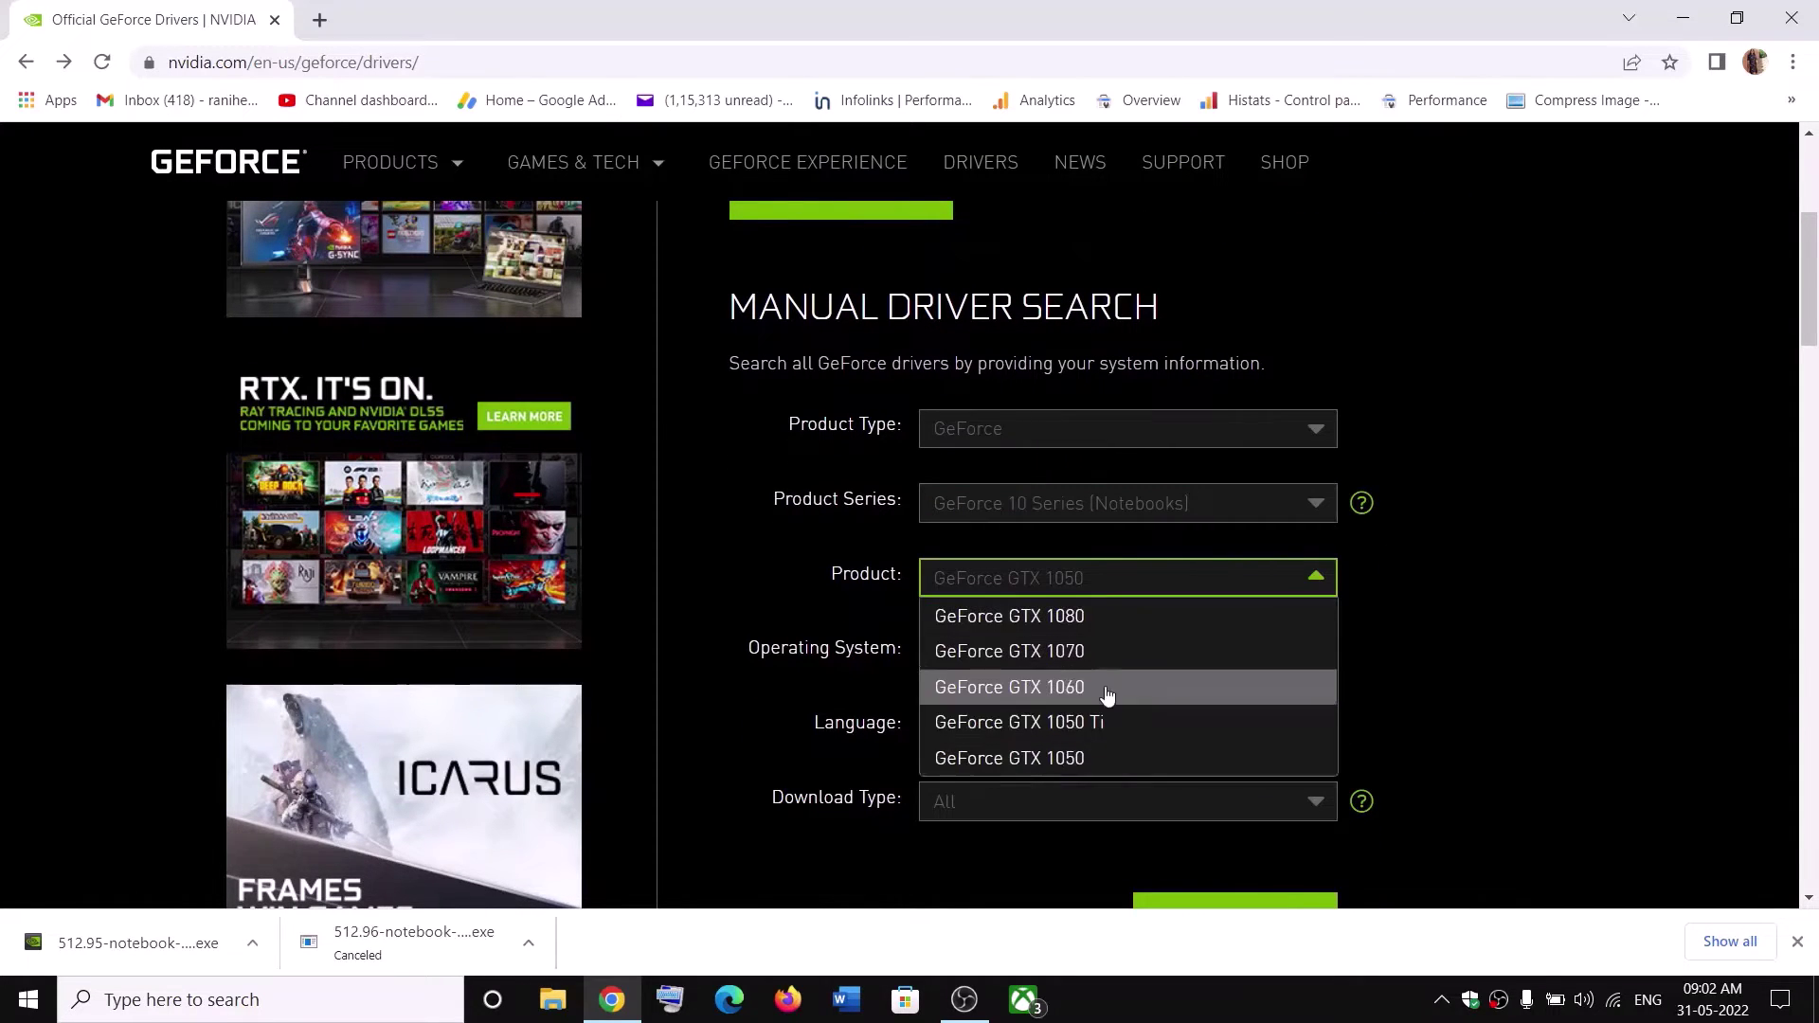
left_click(1363, 629)
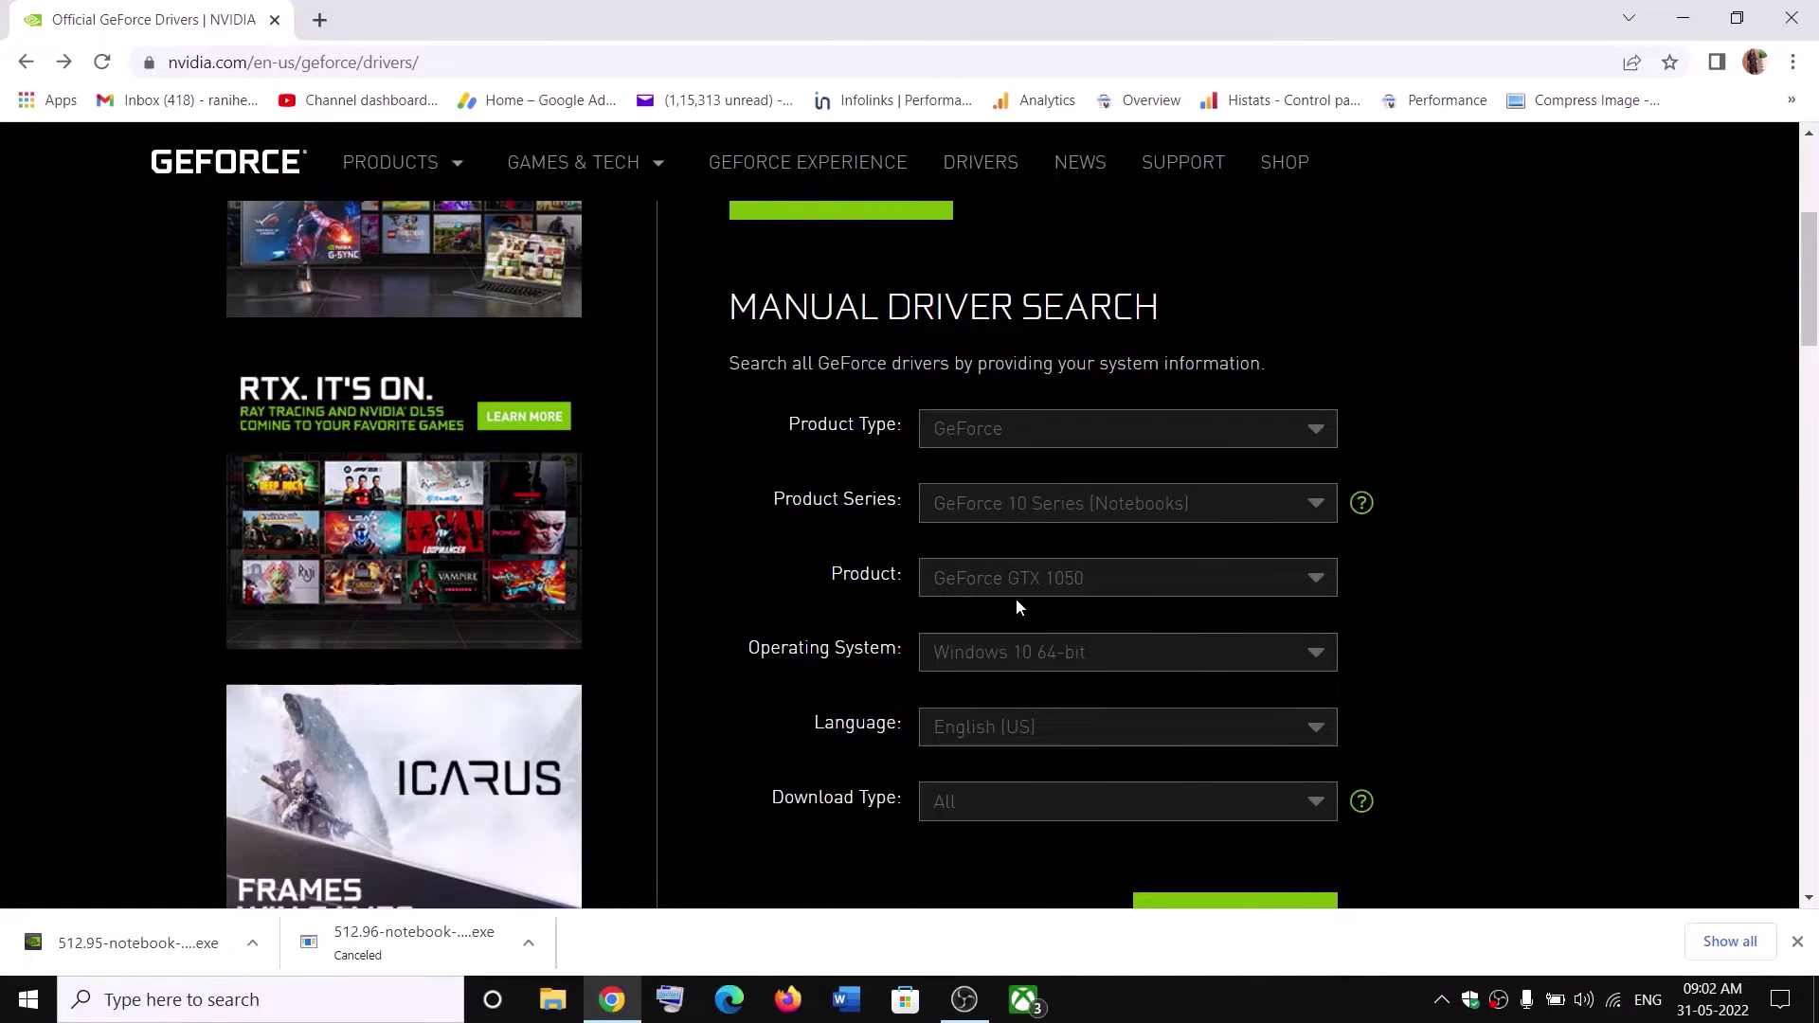
- Set the operating system to Windows 10 64-Bit and run the driver search
scroll(1035, 621, "down", 1)
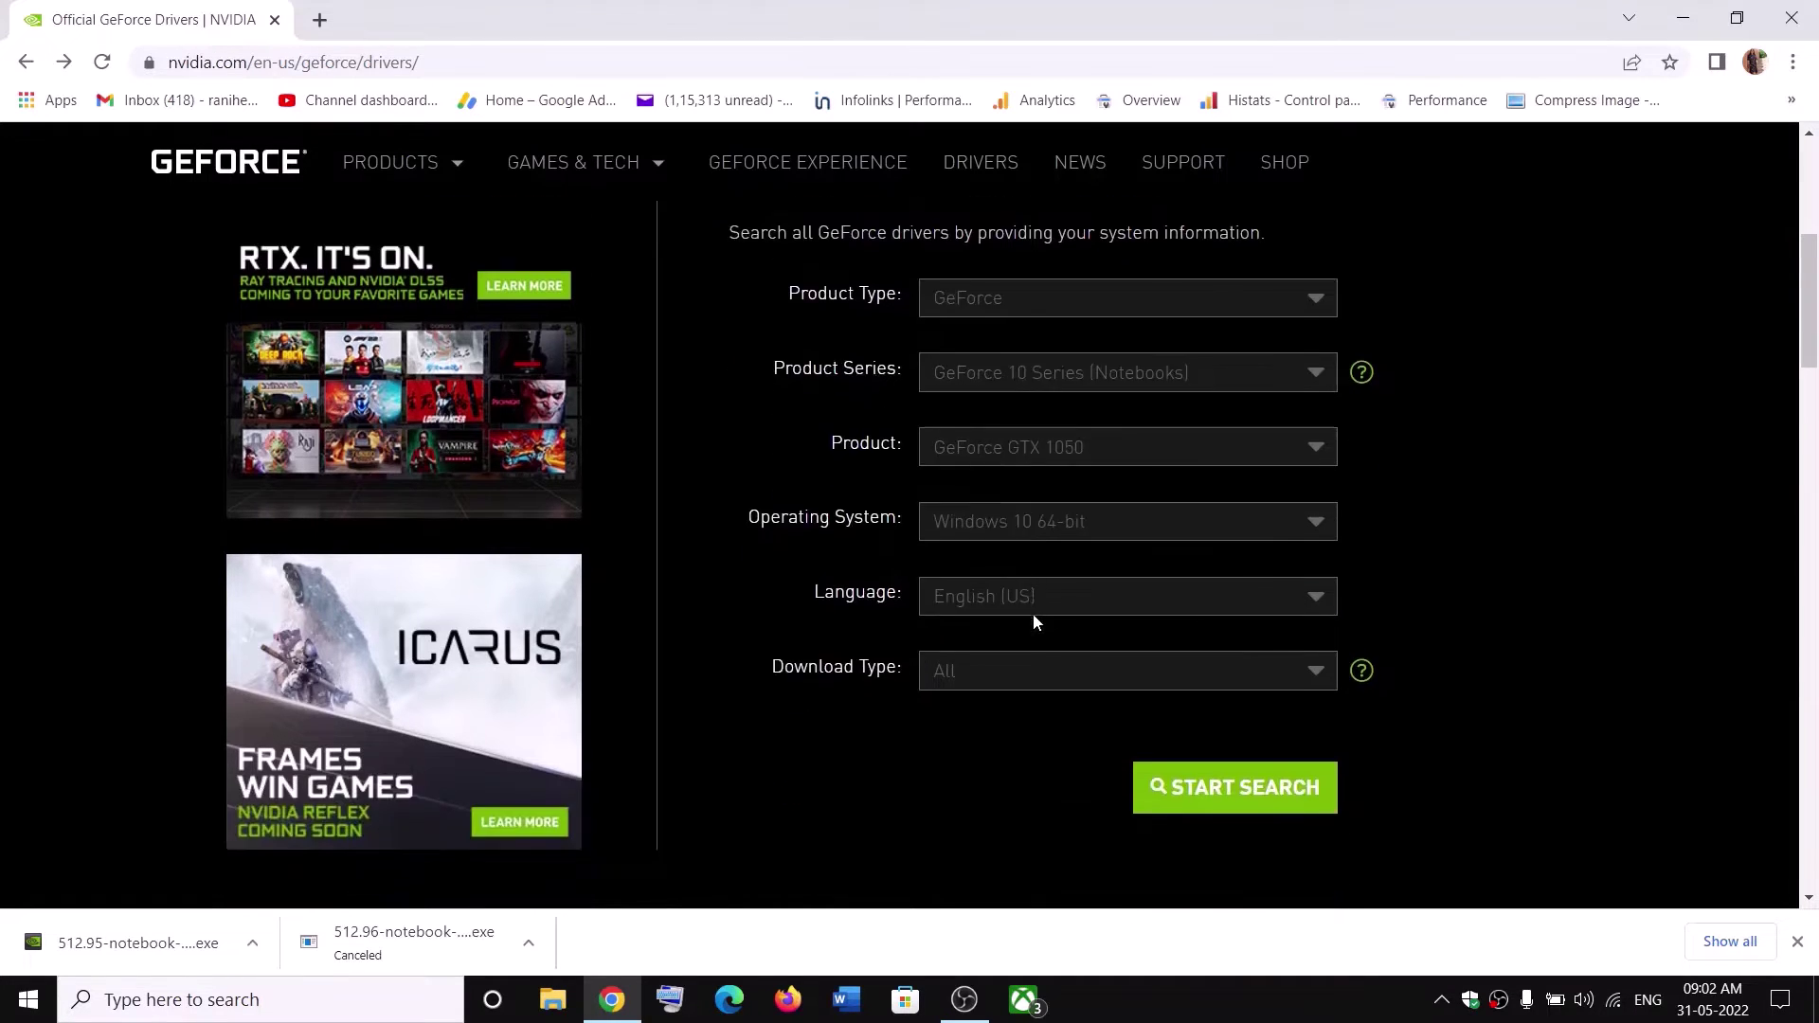
left_click(1077, 525)
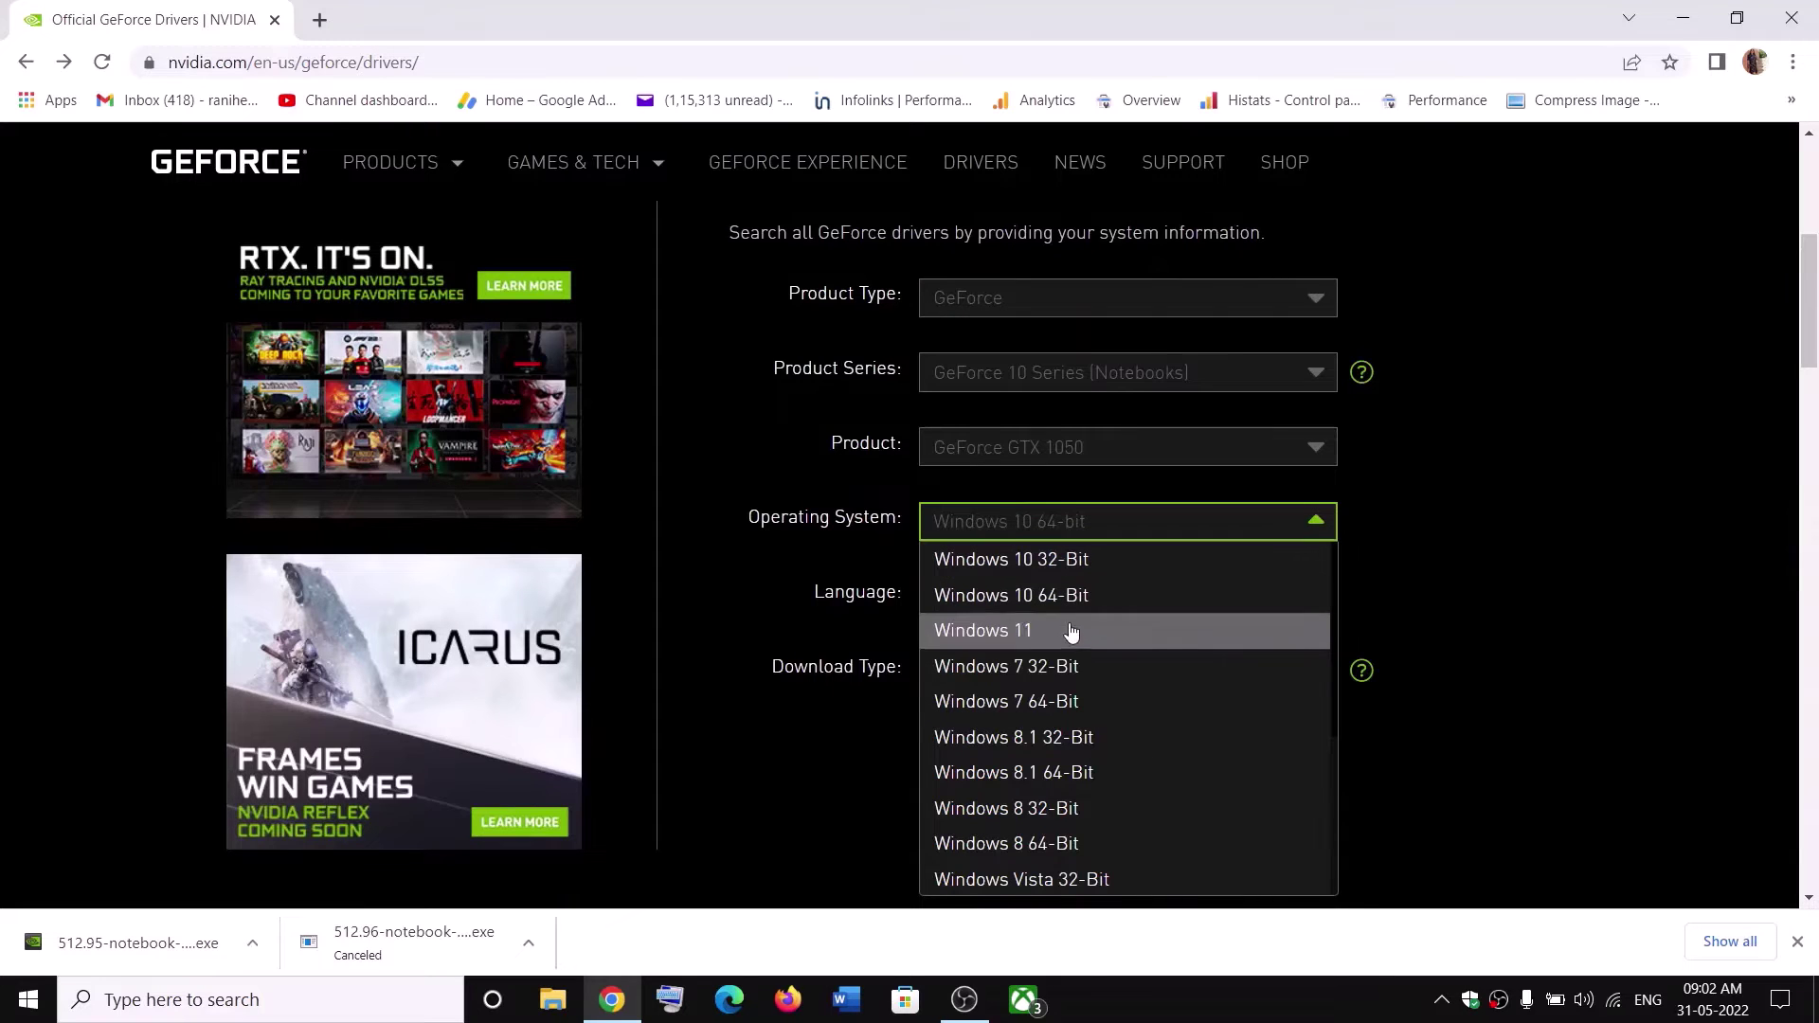
left_click(1397, 594)
left_click(1124, 528)
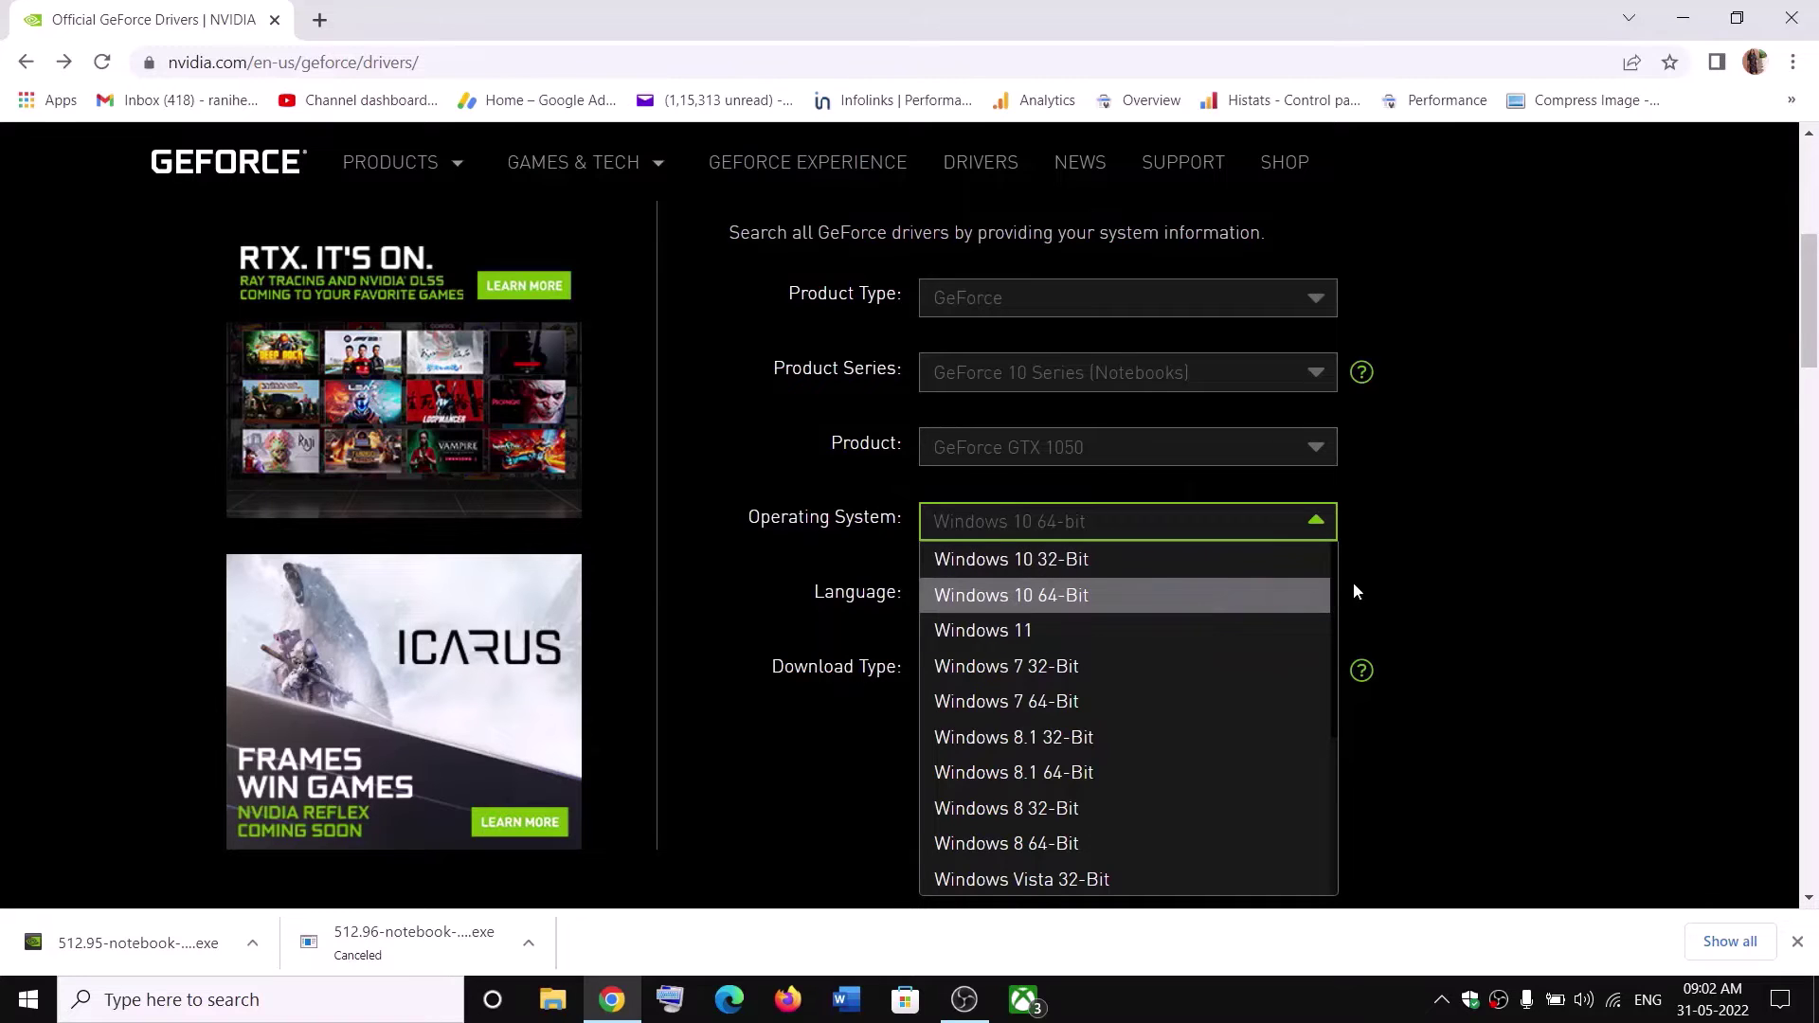
left_click(1416, 589)
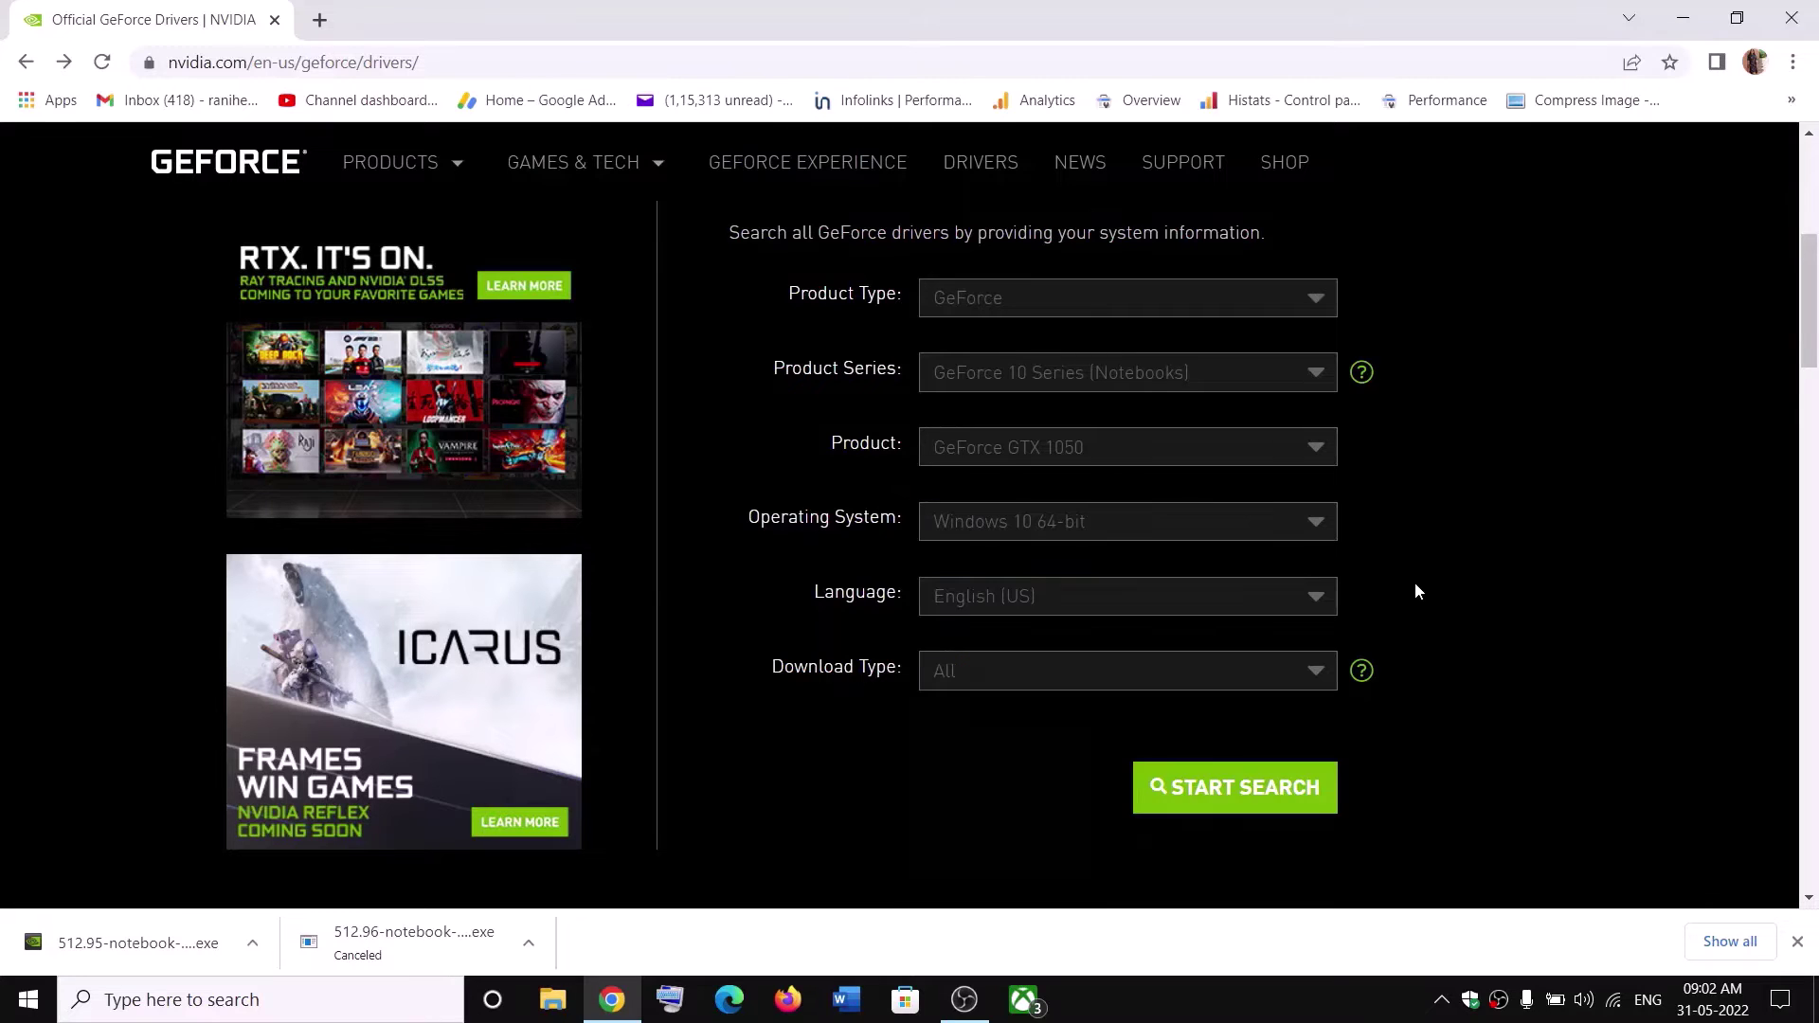
left_click(1237, 800)
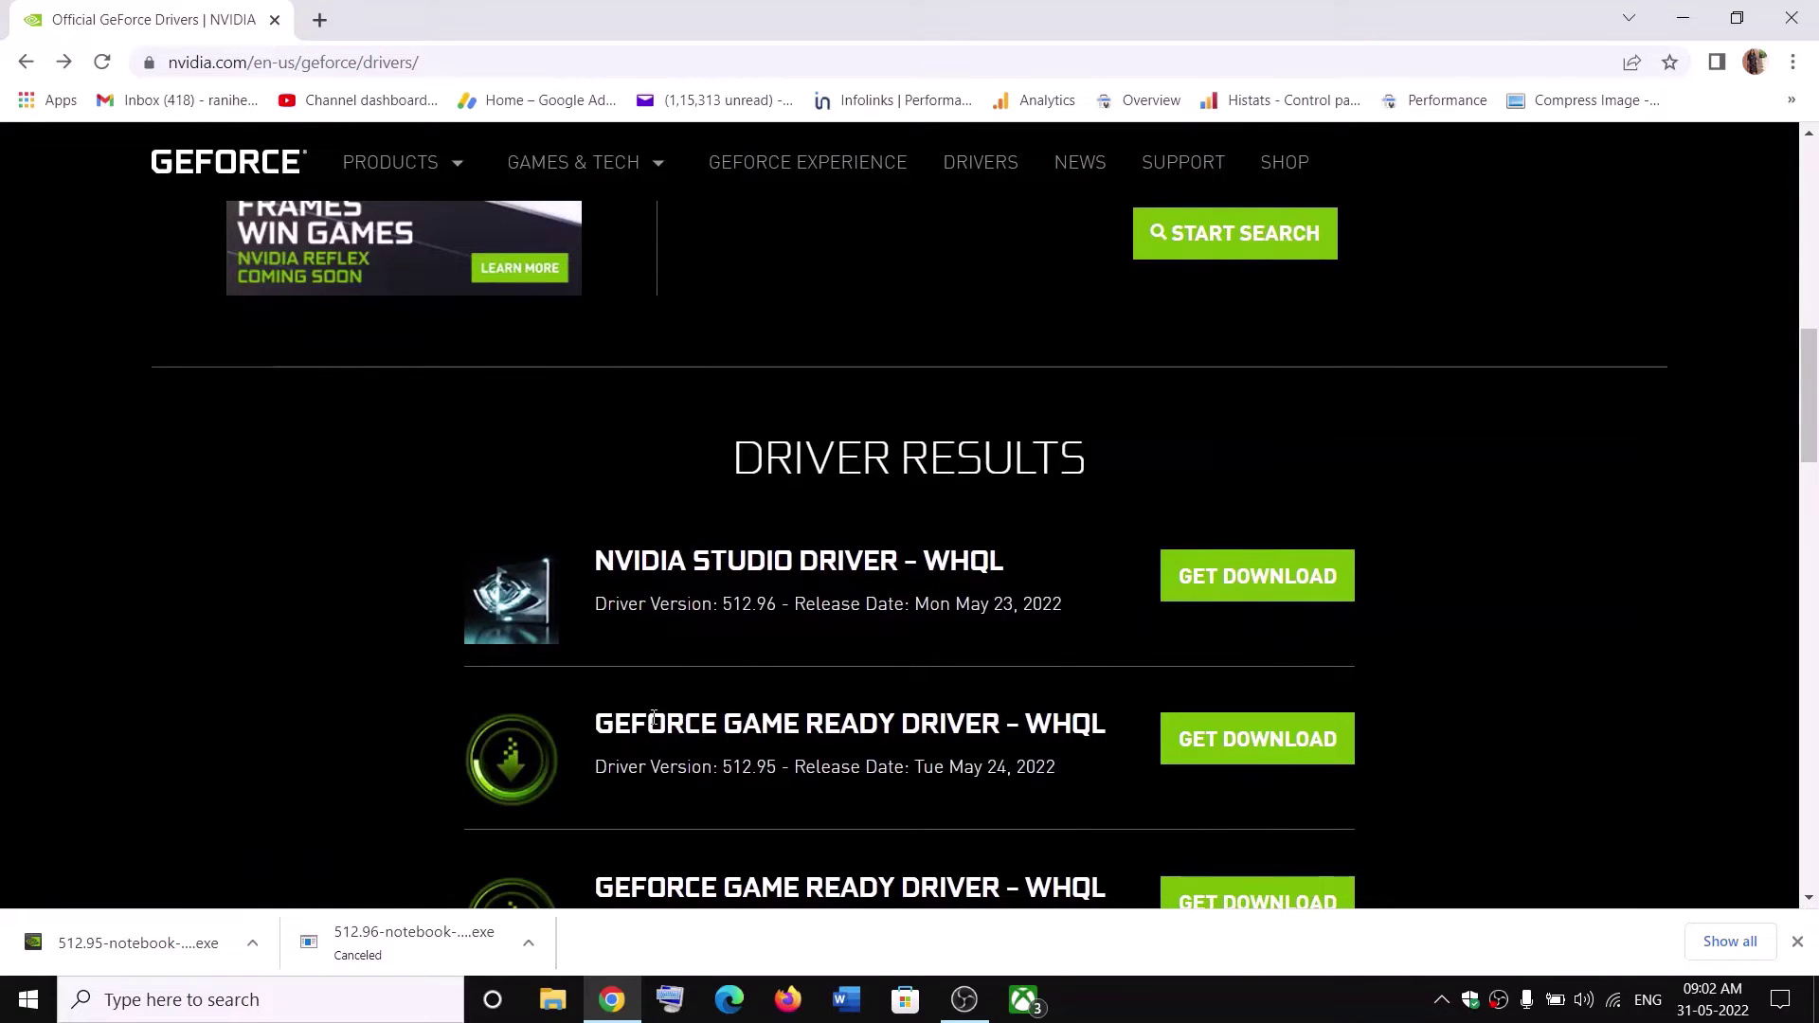
- Highlight the Game Ready and Studio driver results and the 512.95 version number
left_click_drag(597, 723, 1009, 717)
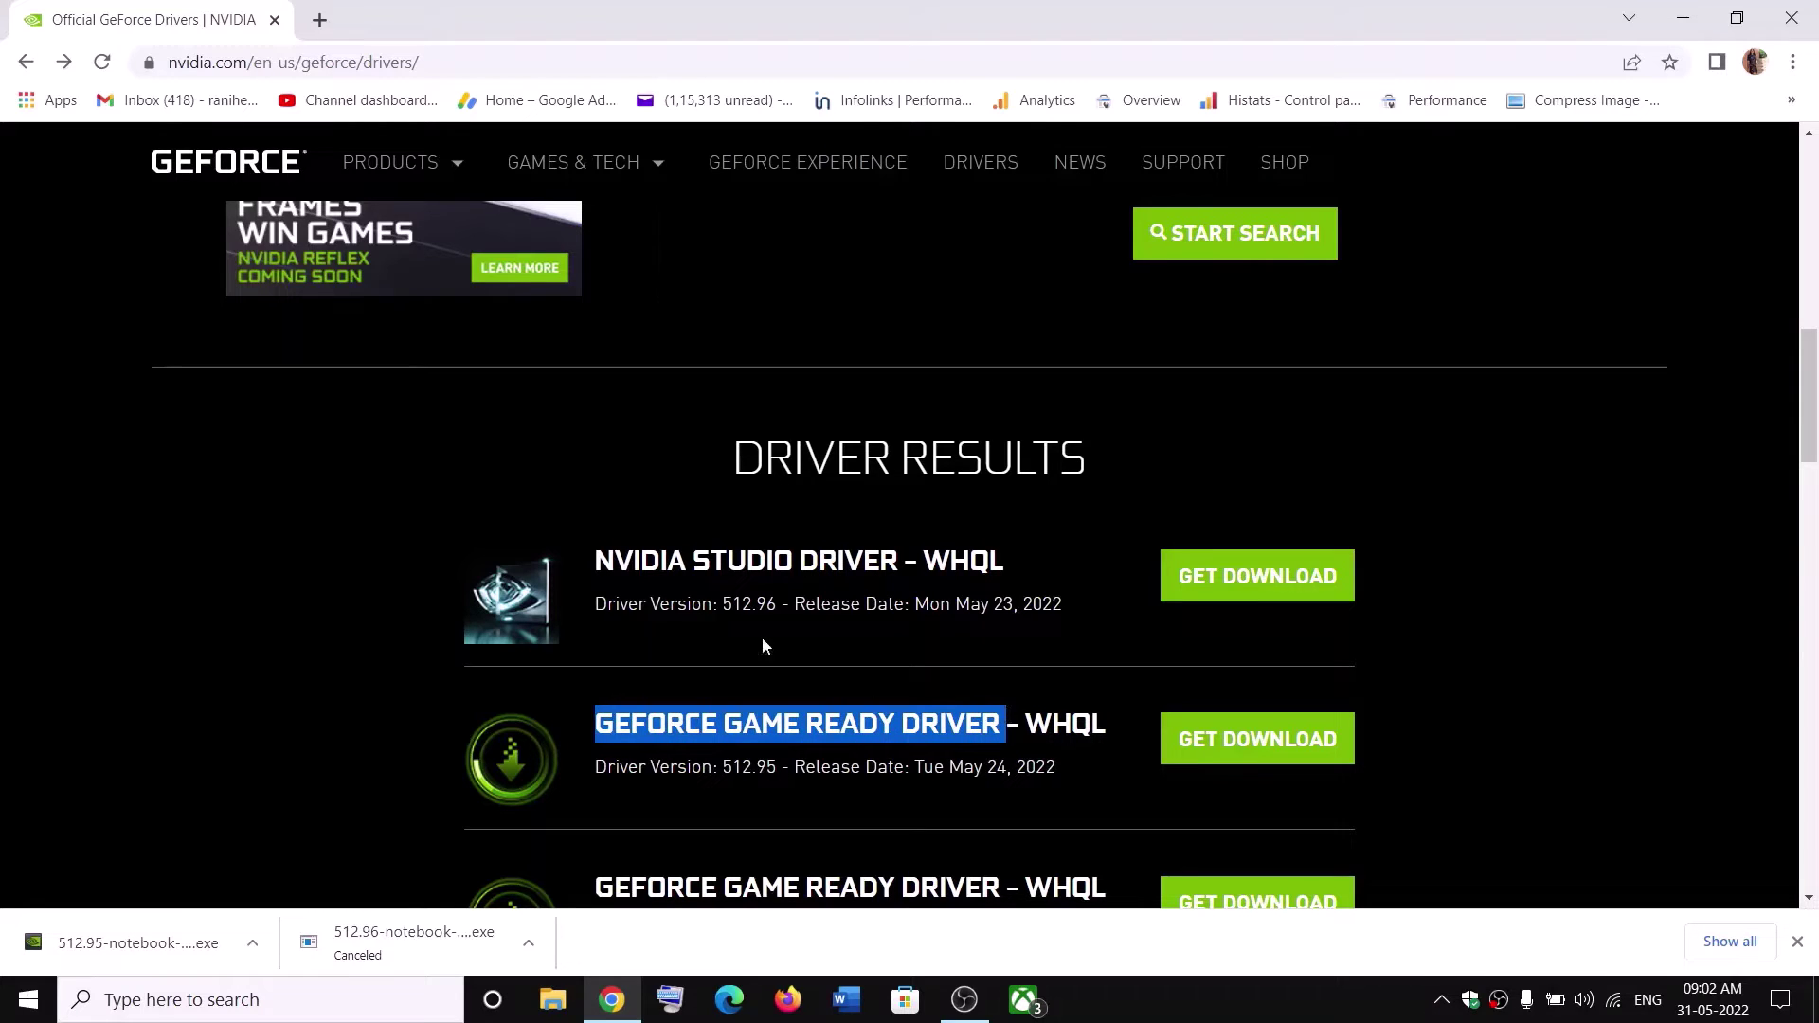
left_click_drag(593, 565, 910, 569)
left_click_drag(584, 725, 891, 724)
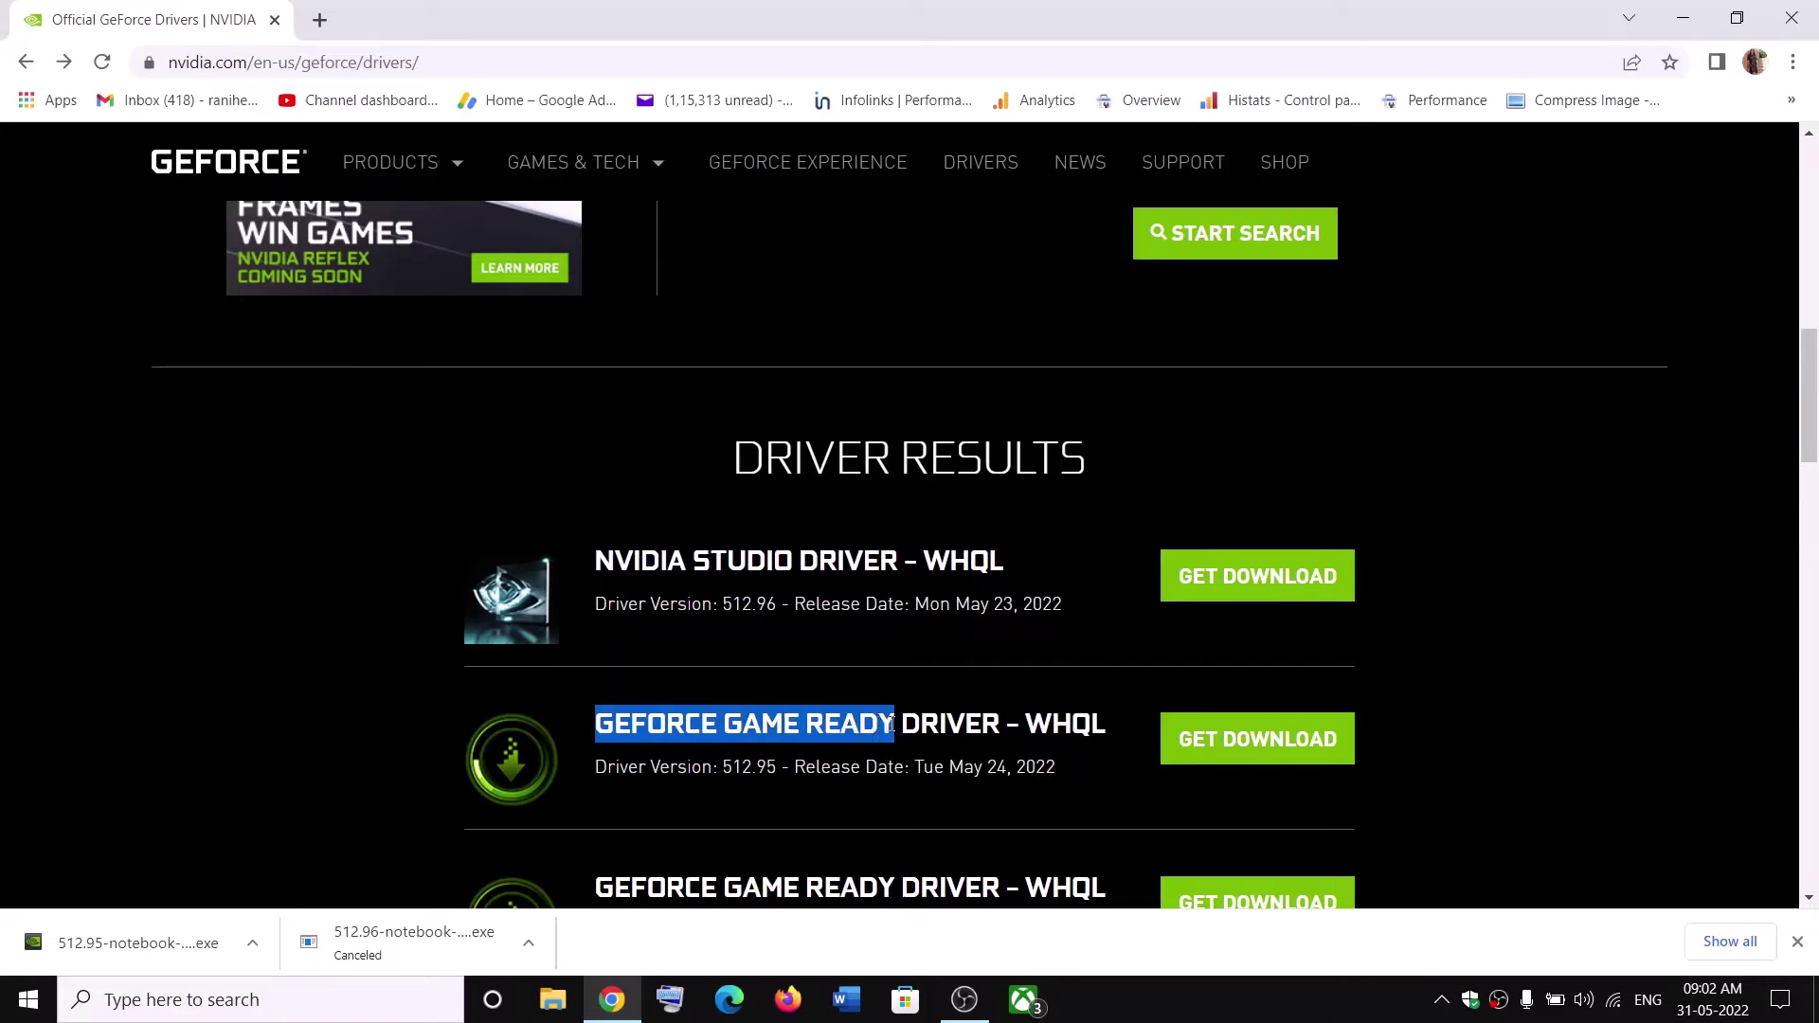
left_click_drag(723, 768, 791, 768)
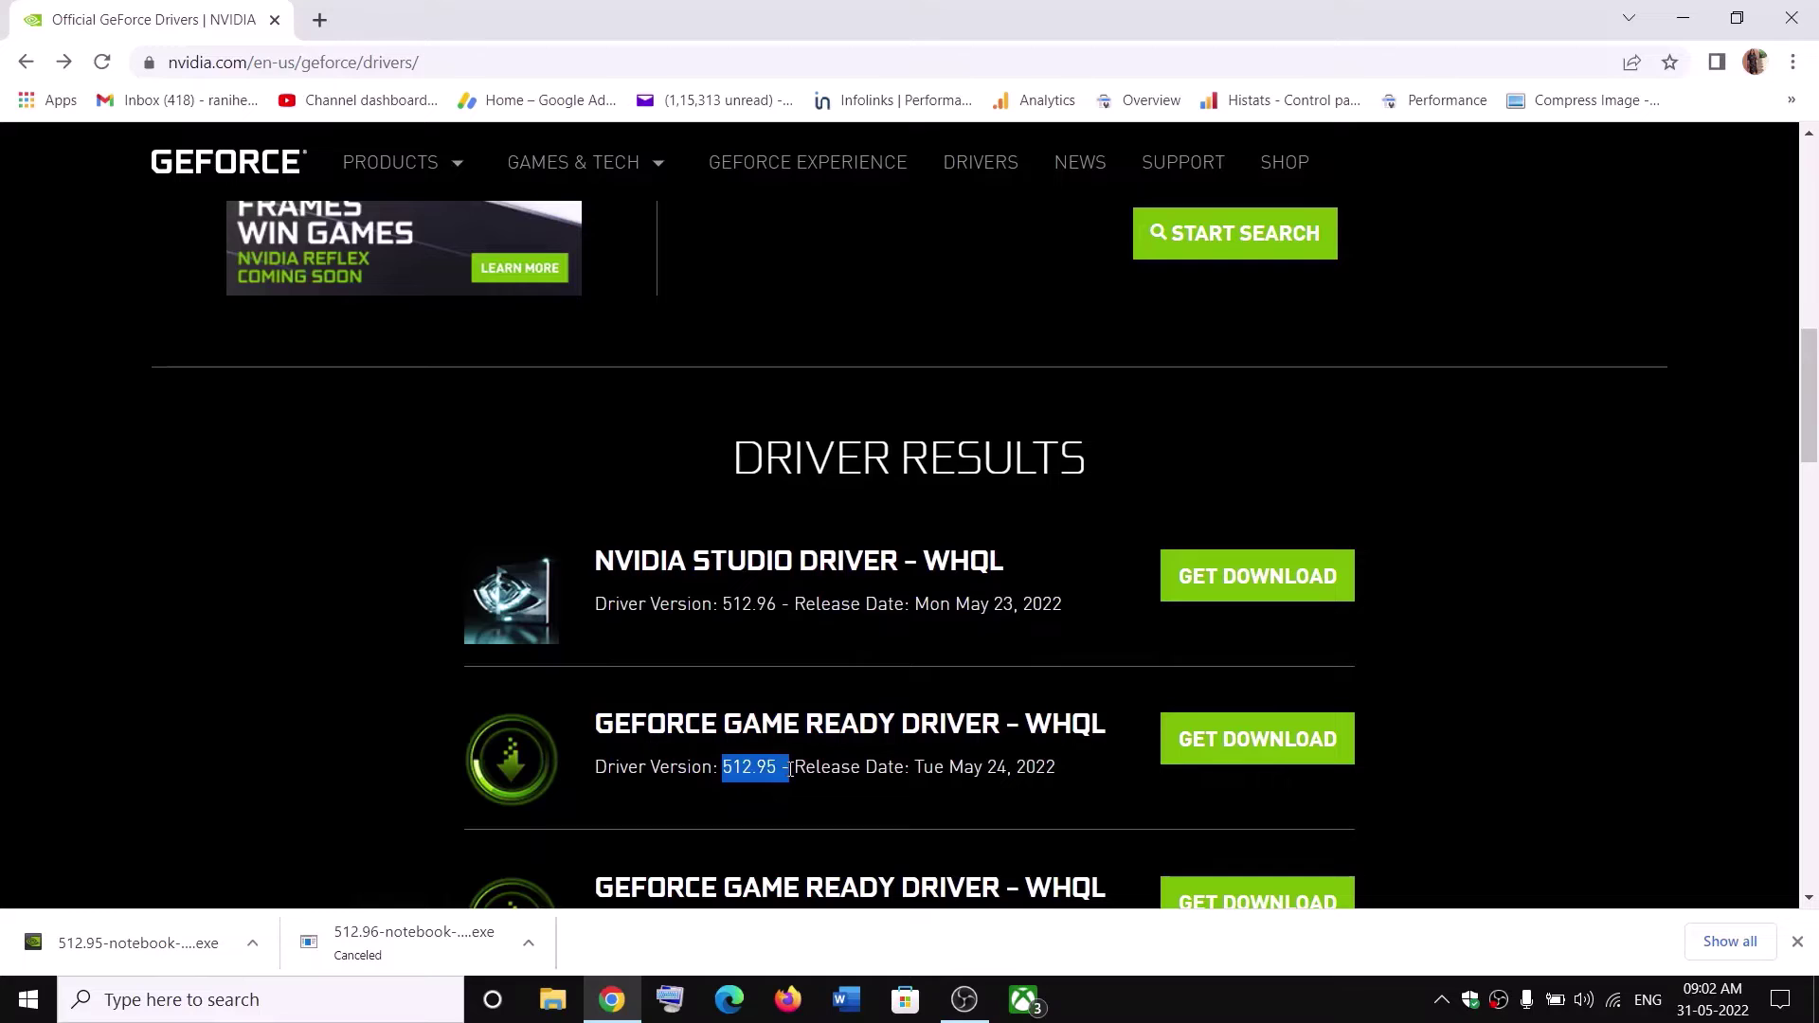
- Point out Game Ready driver 512.95, launch its downloaded installer and extract the files
left_click_drag(593, 722, 891, 719)
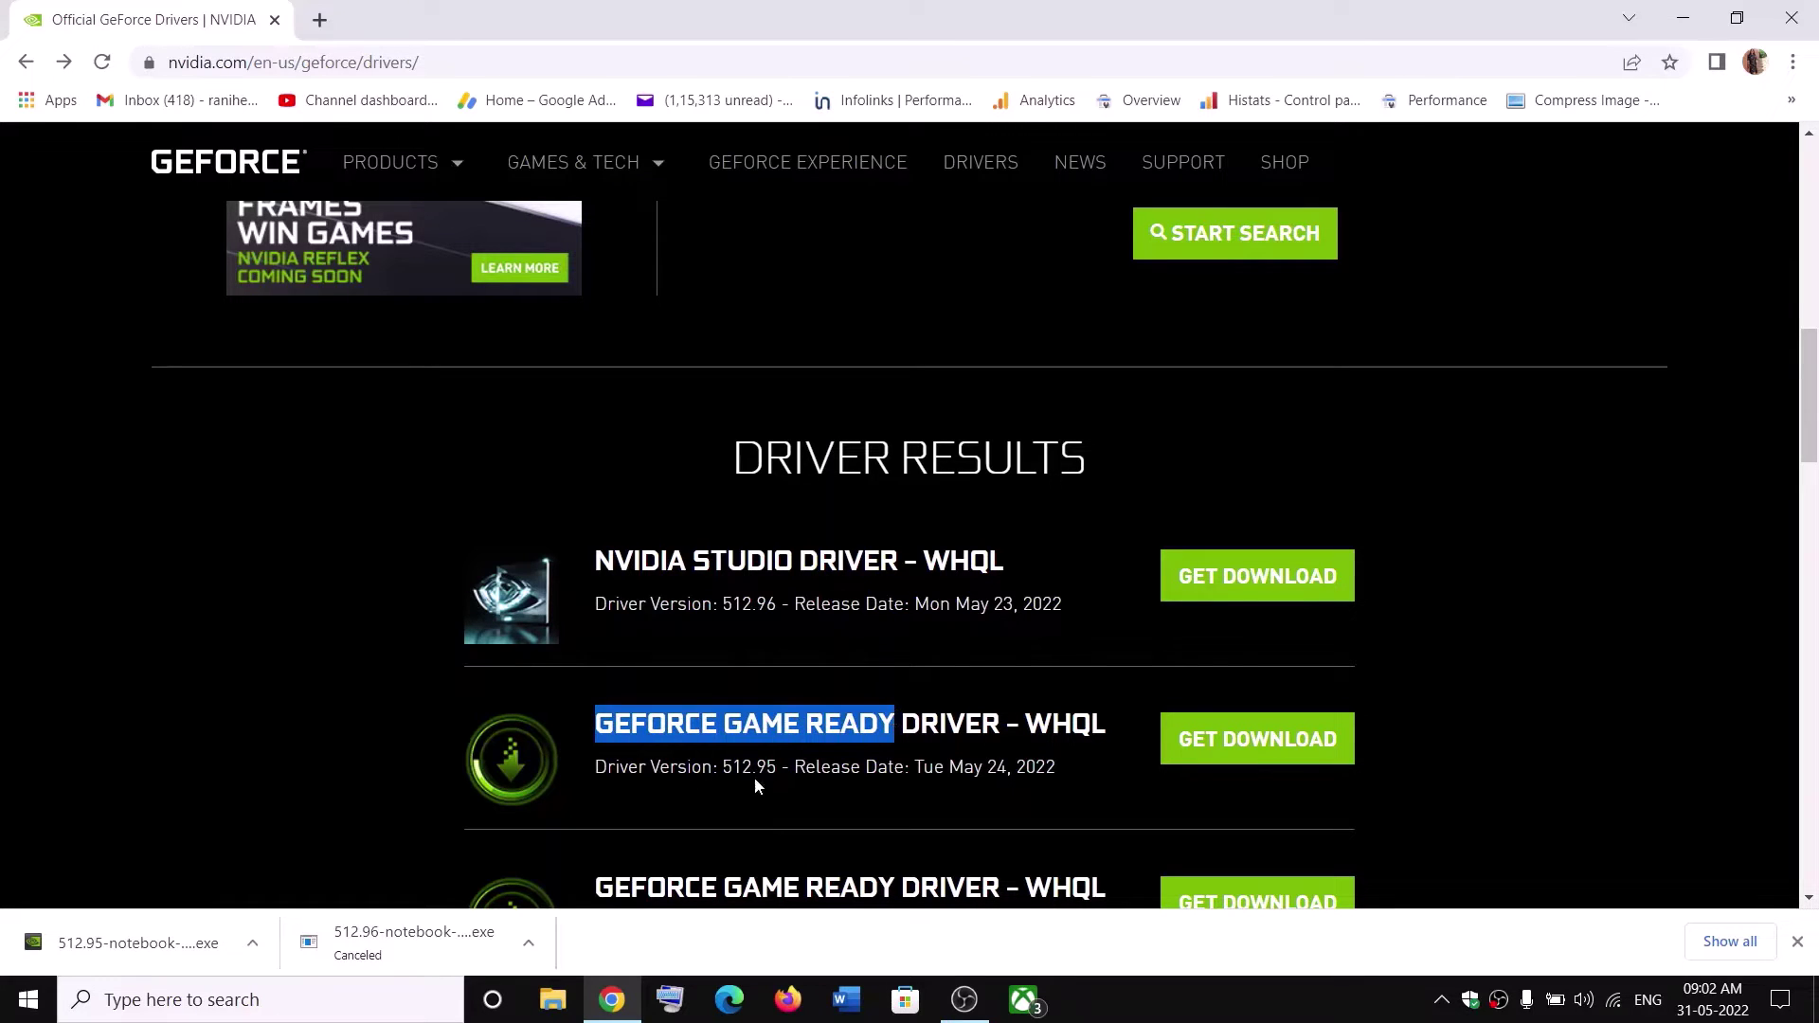
left_click_drag(668, 772, 777, 769)
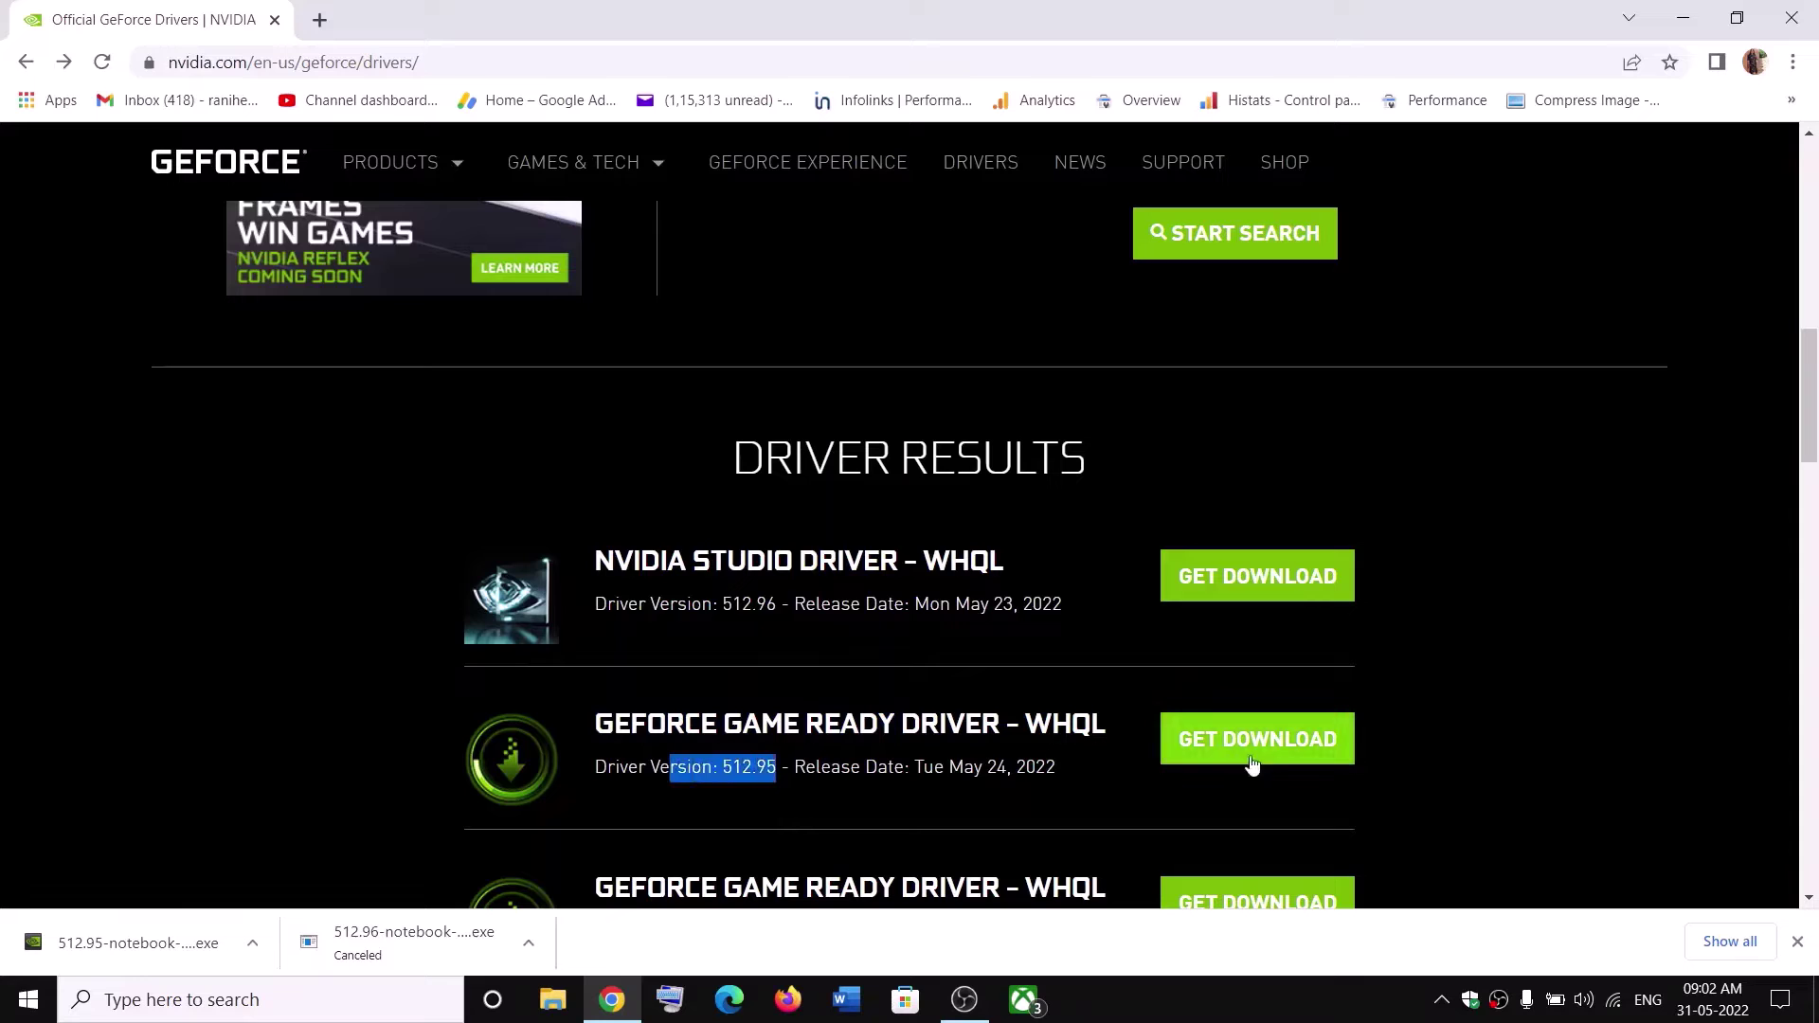
left_click(146, 936)
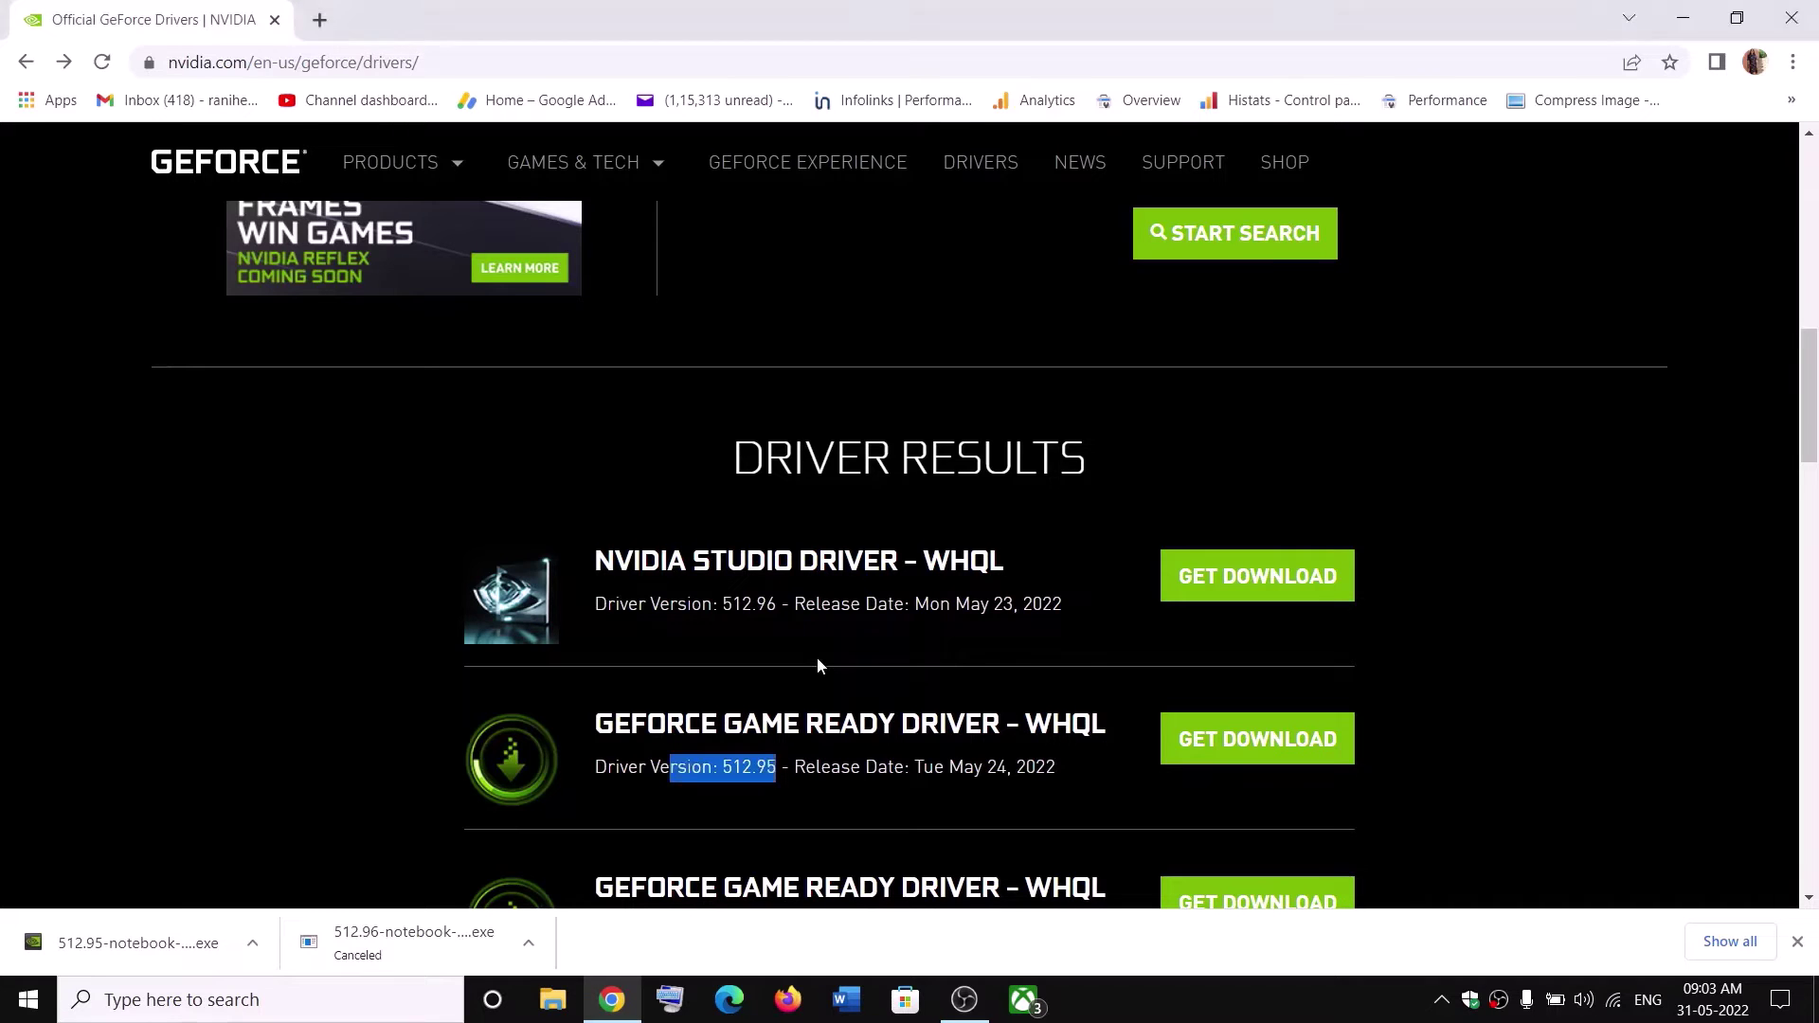
left_click(862, 557)
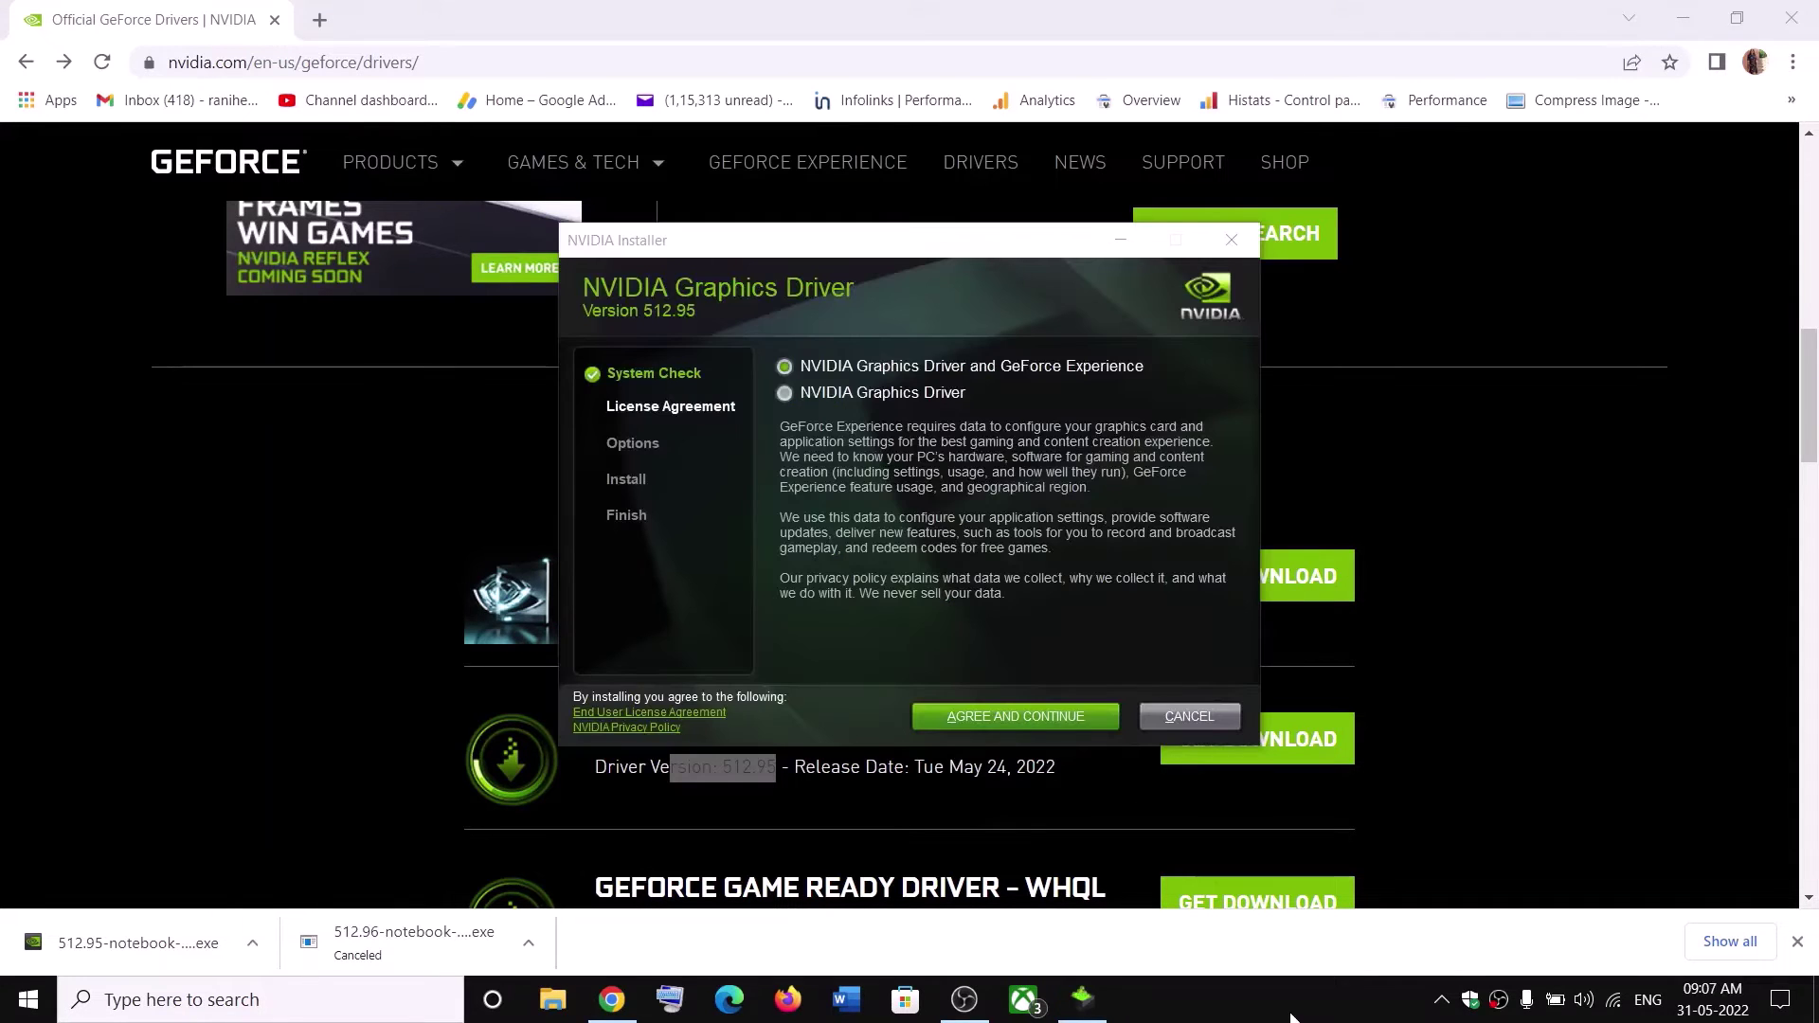
- Accept the NVIDIA license, choose Custom (Advanced) and enable Perform a clean installation for driver 512.95
left_click(1002, 724)
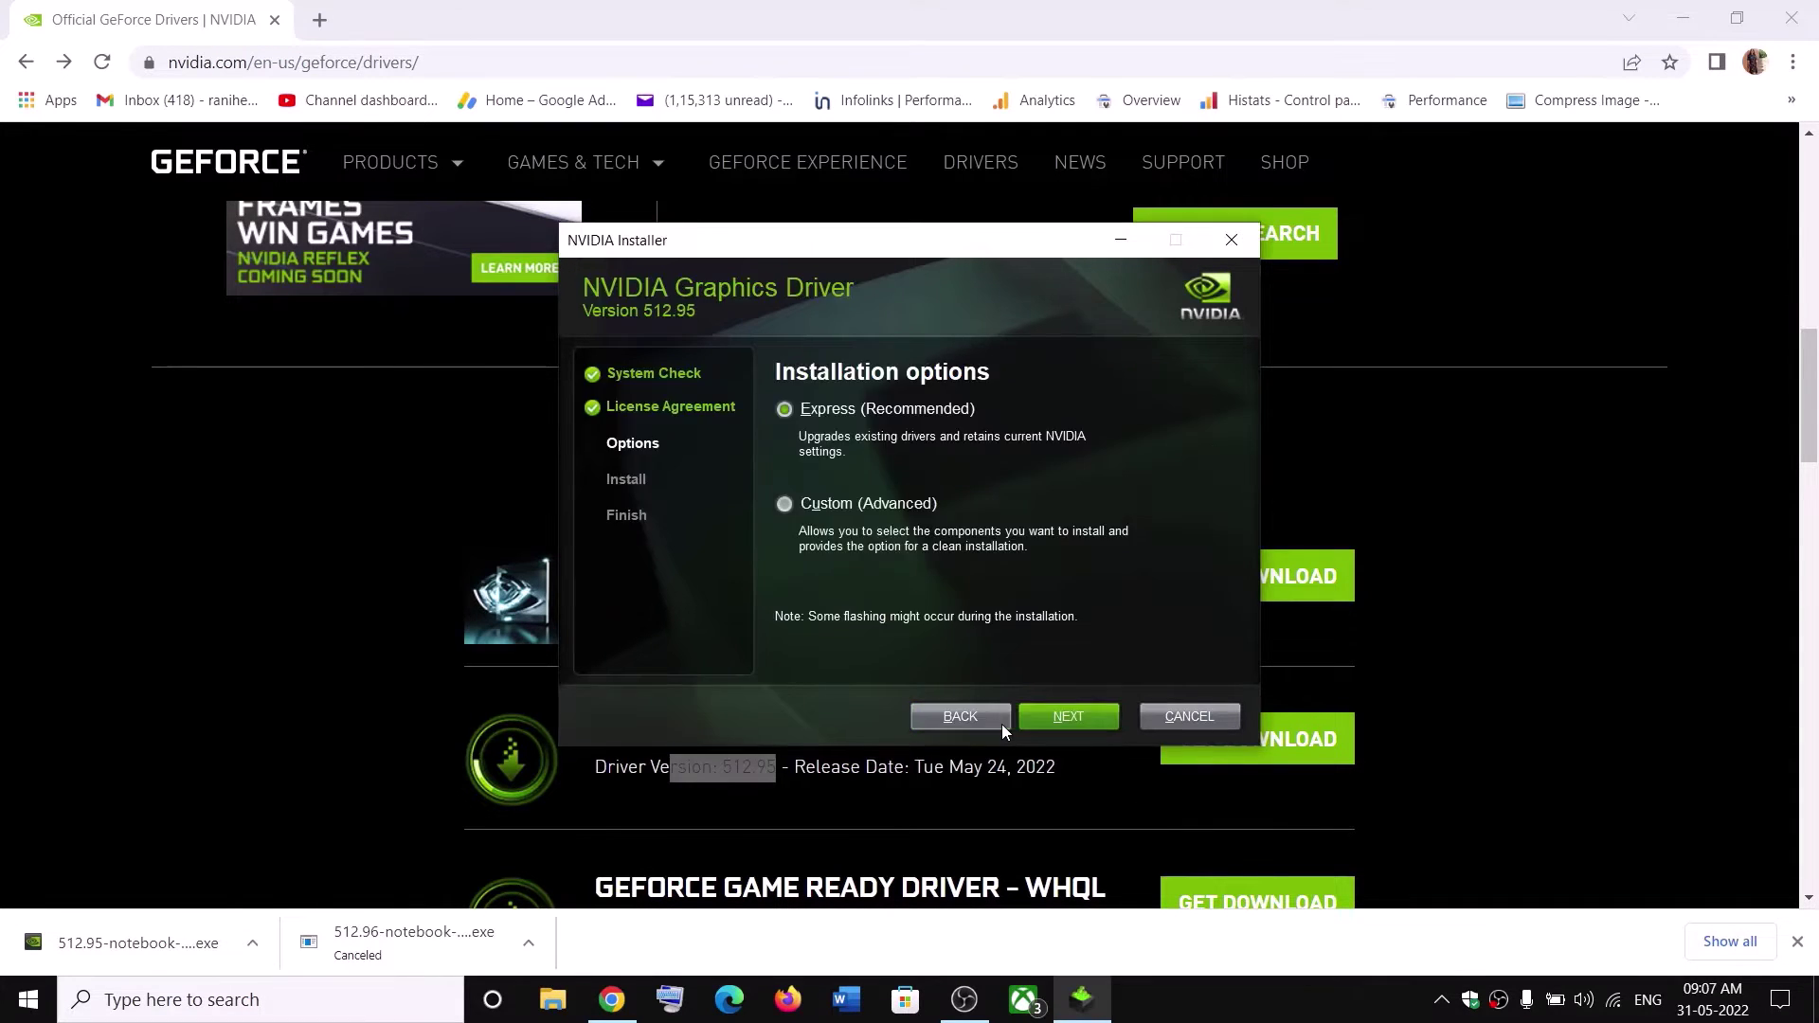
left_click(857, 509)
left_click(1067, 718)
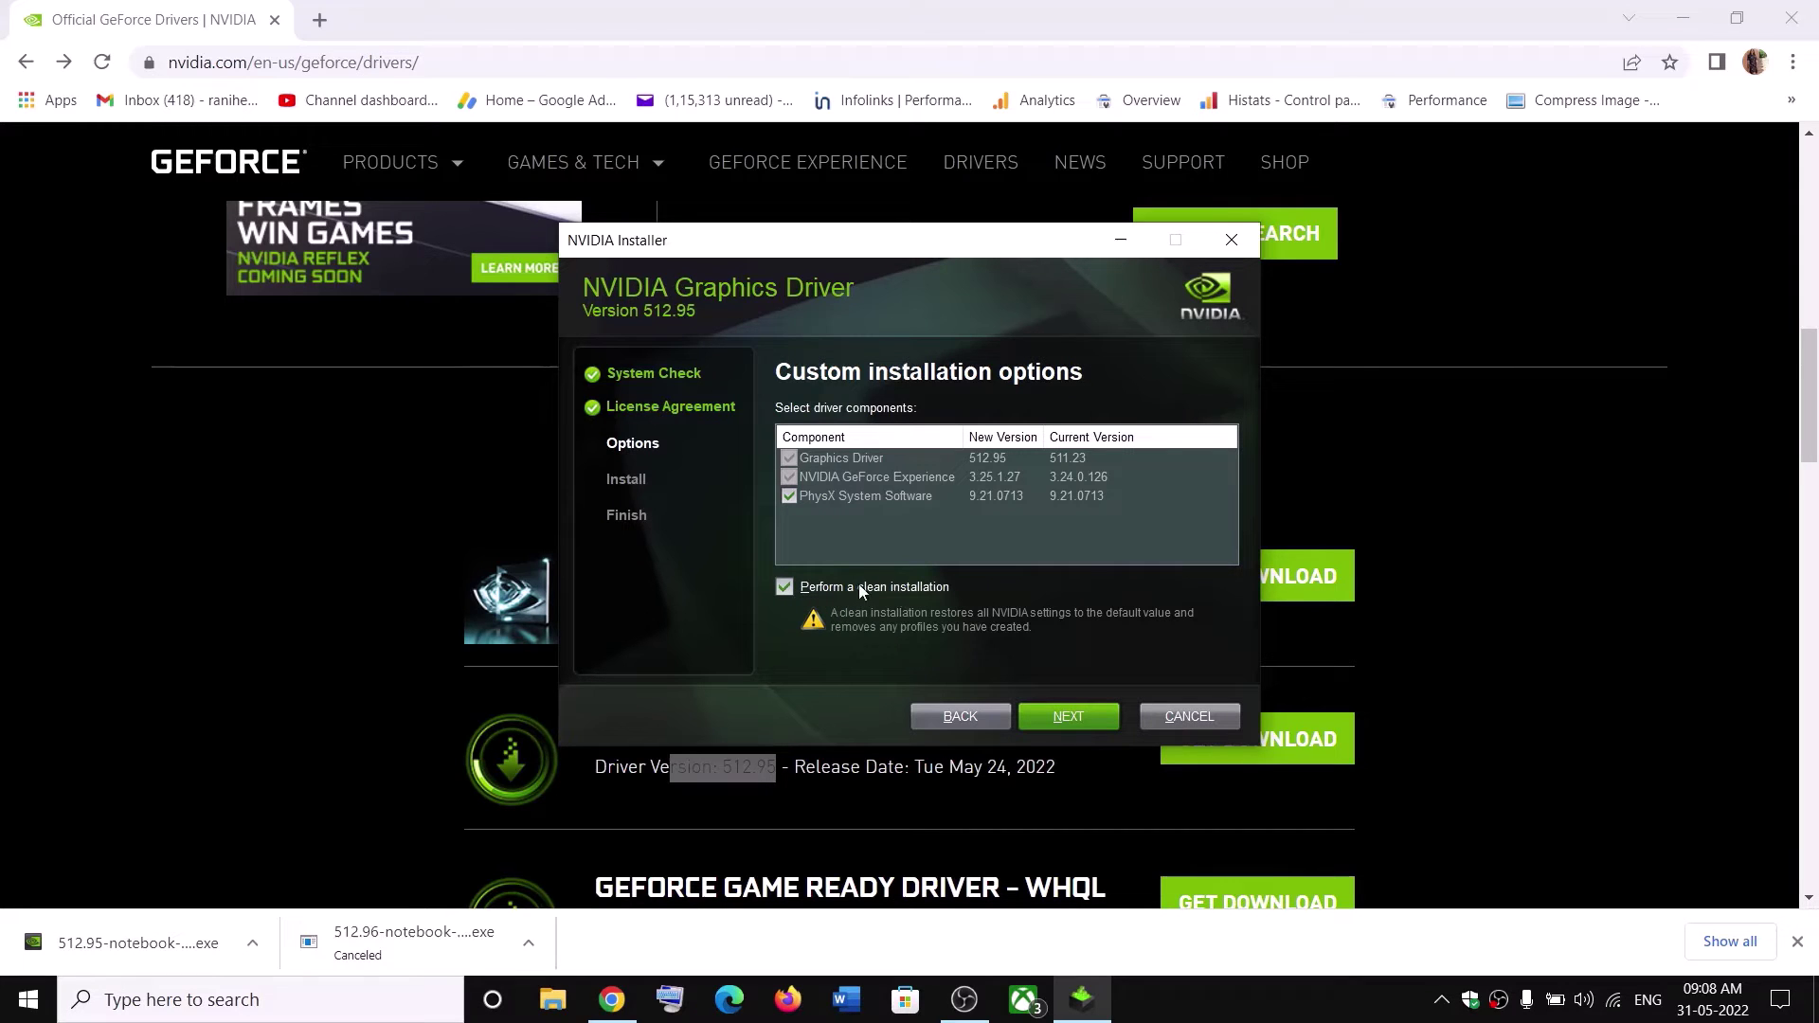
left_click(1068, 717)
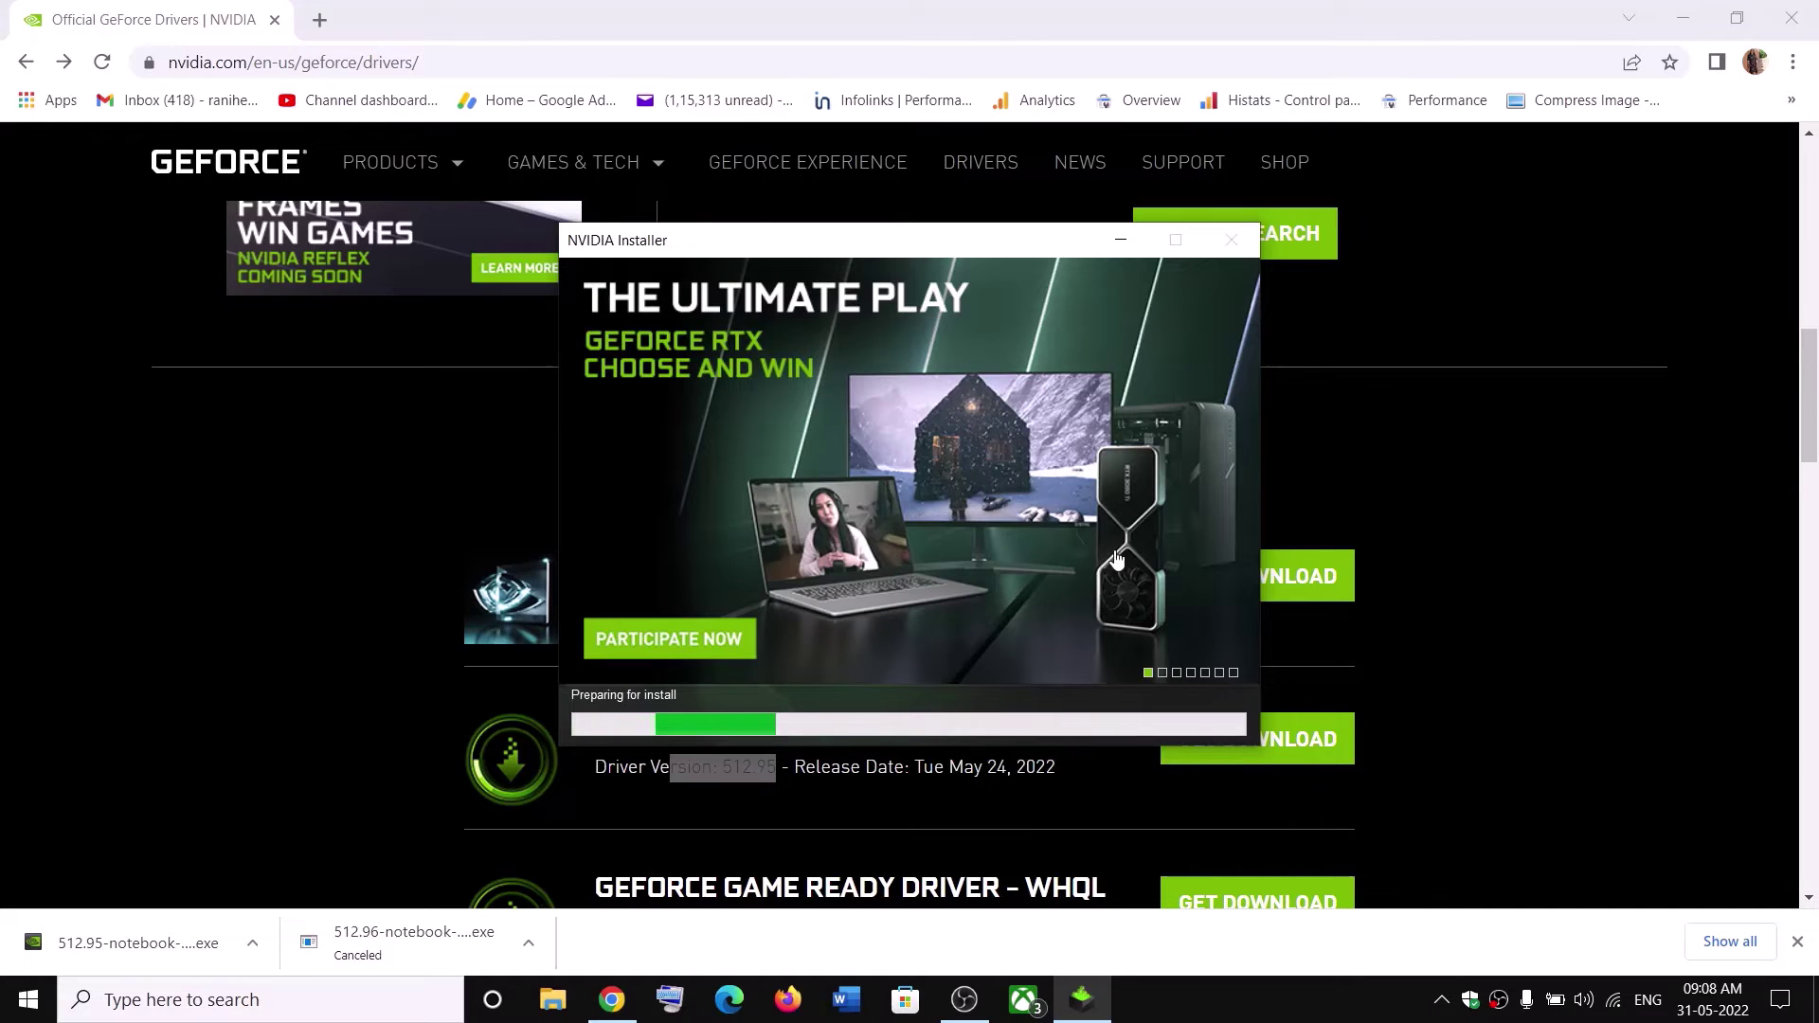